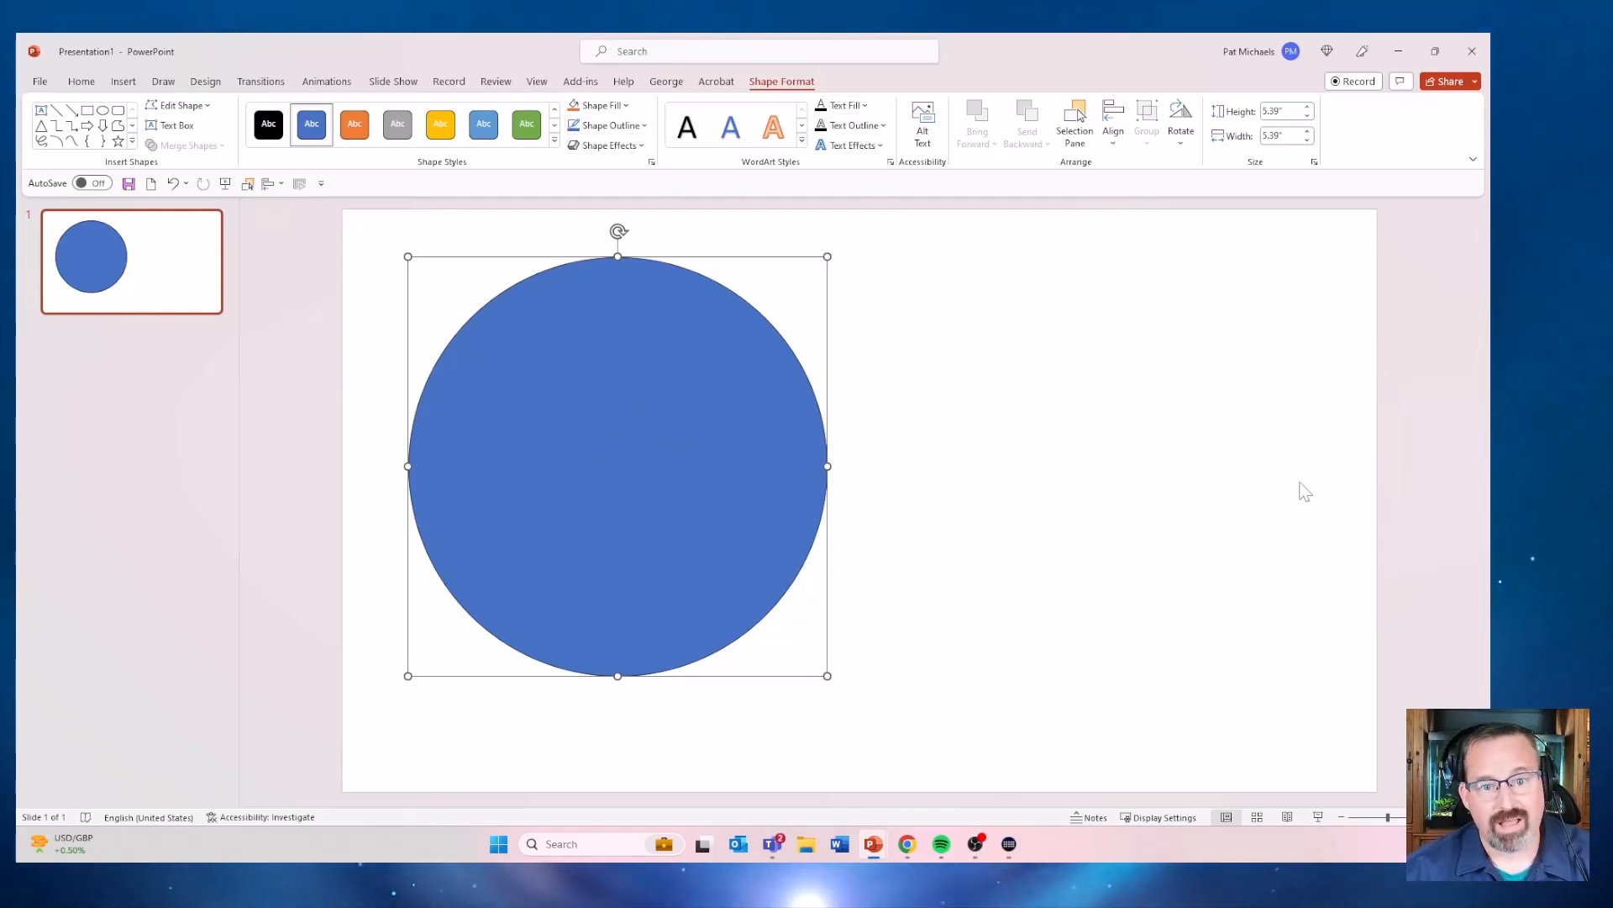
Duplicate the slide containing the circle and move the circle to the right half of the duplicate slide
click(1021, 586)
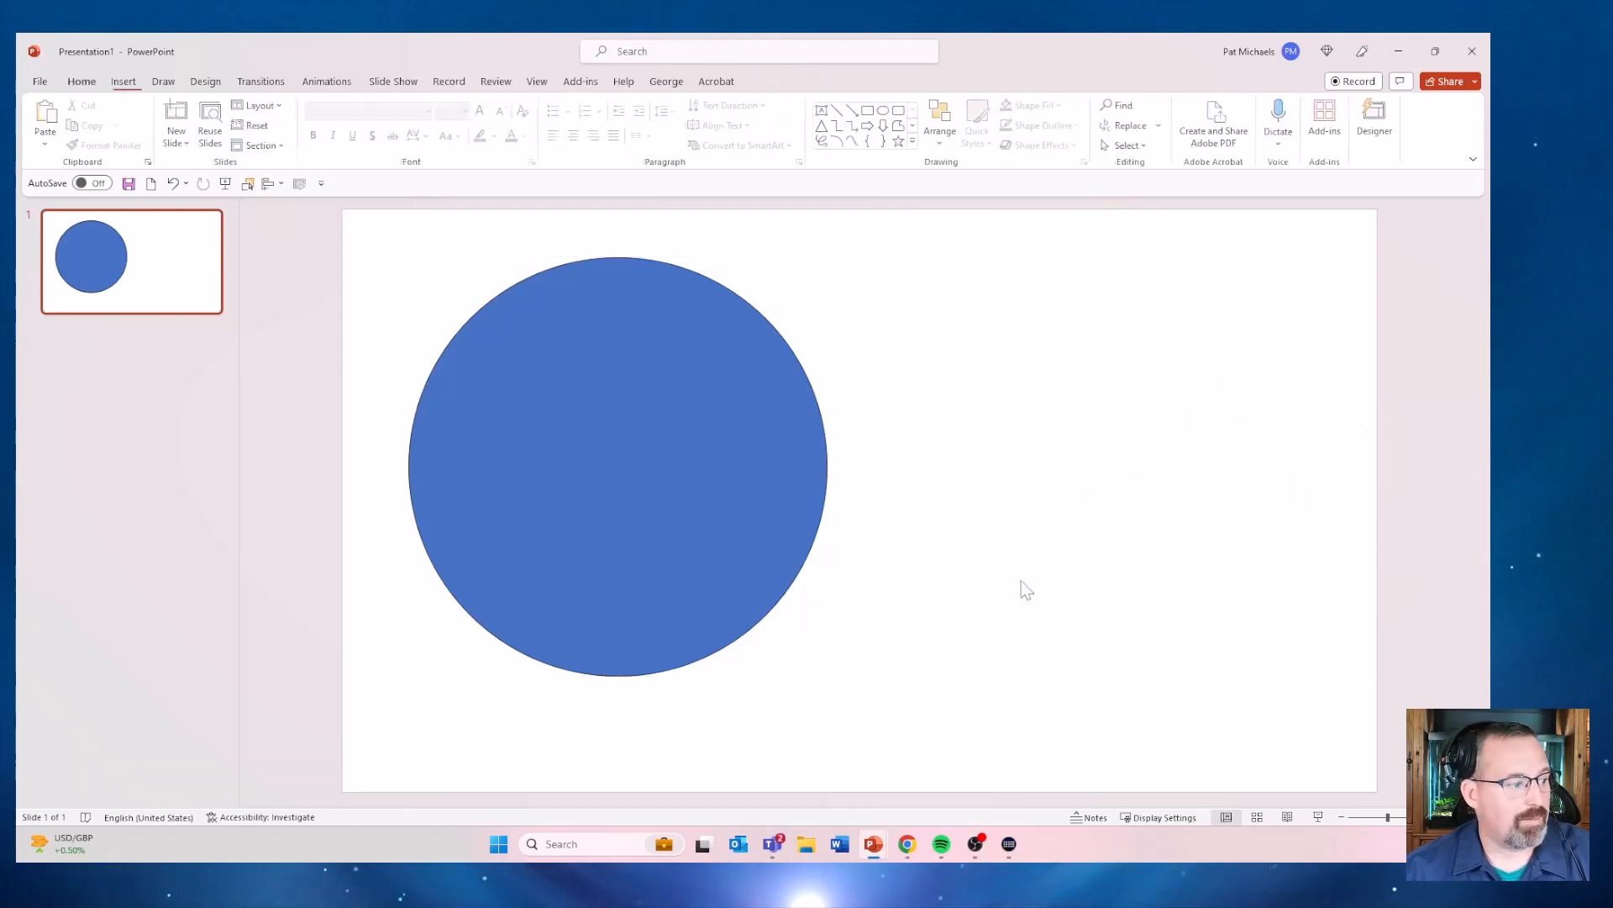
click(679, 489)
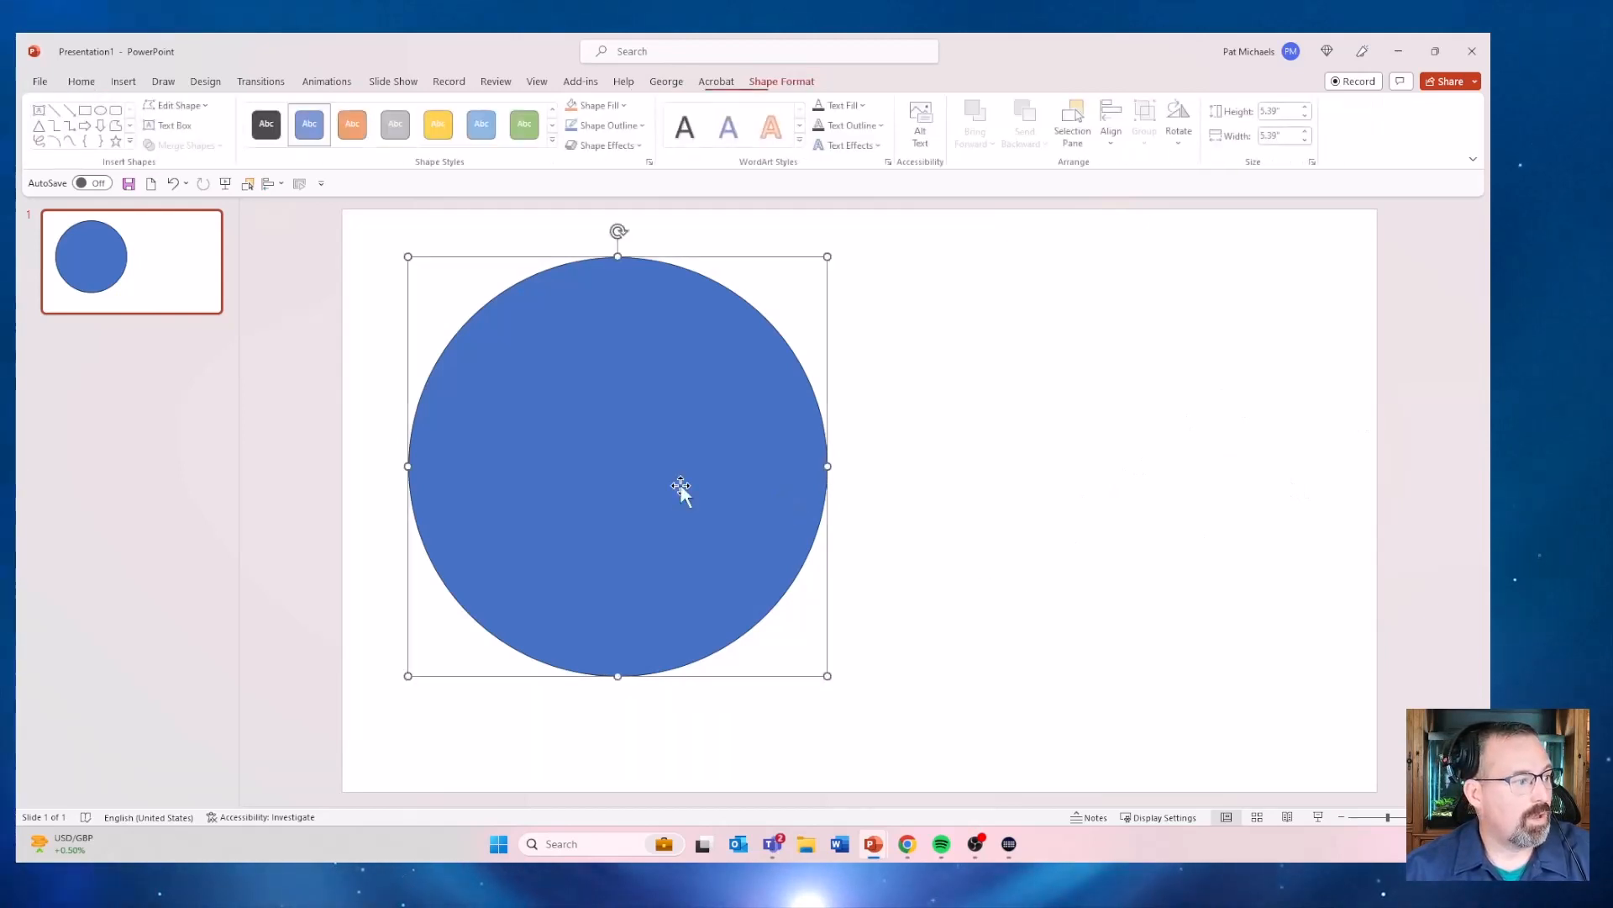
click(160, 295)
key(ctrl+d)
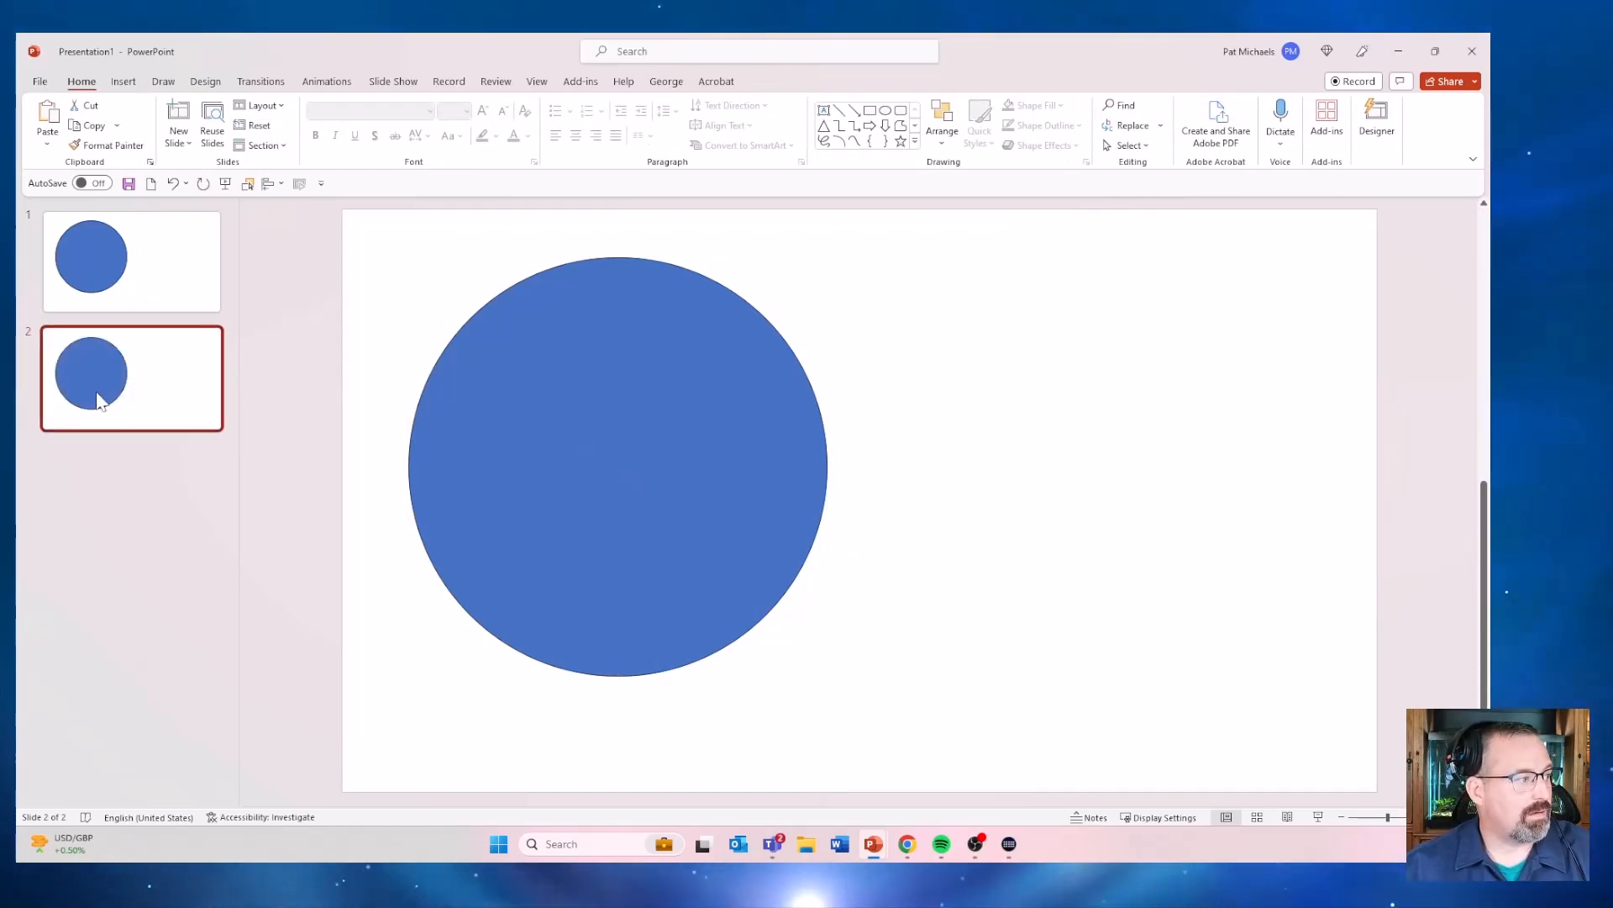
click(529, 461)
drag(782, 498, 1210, 521)
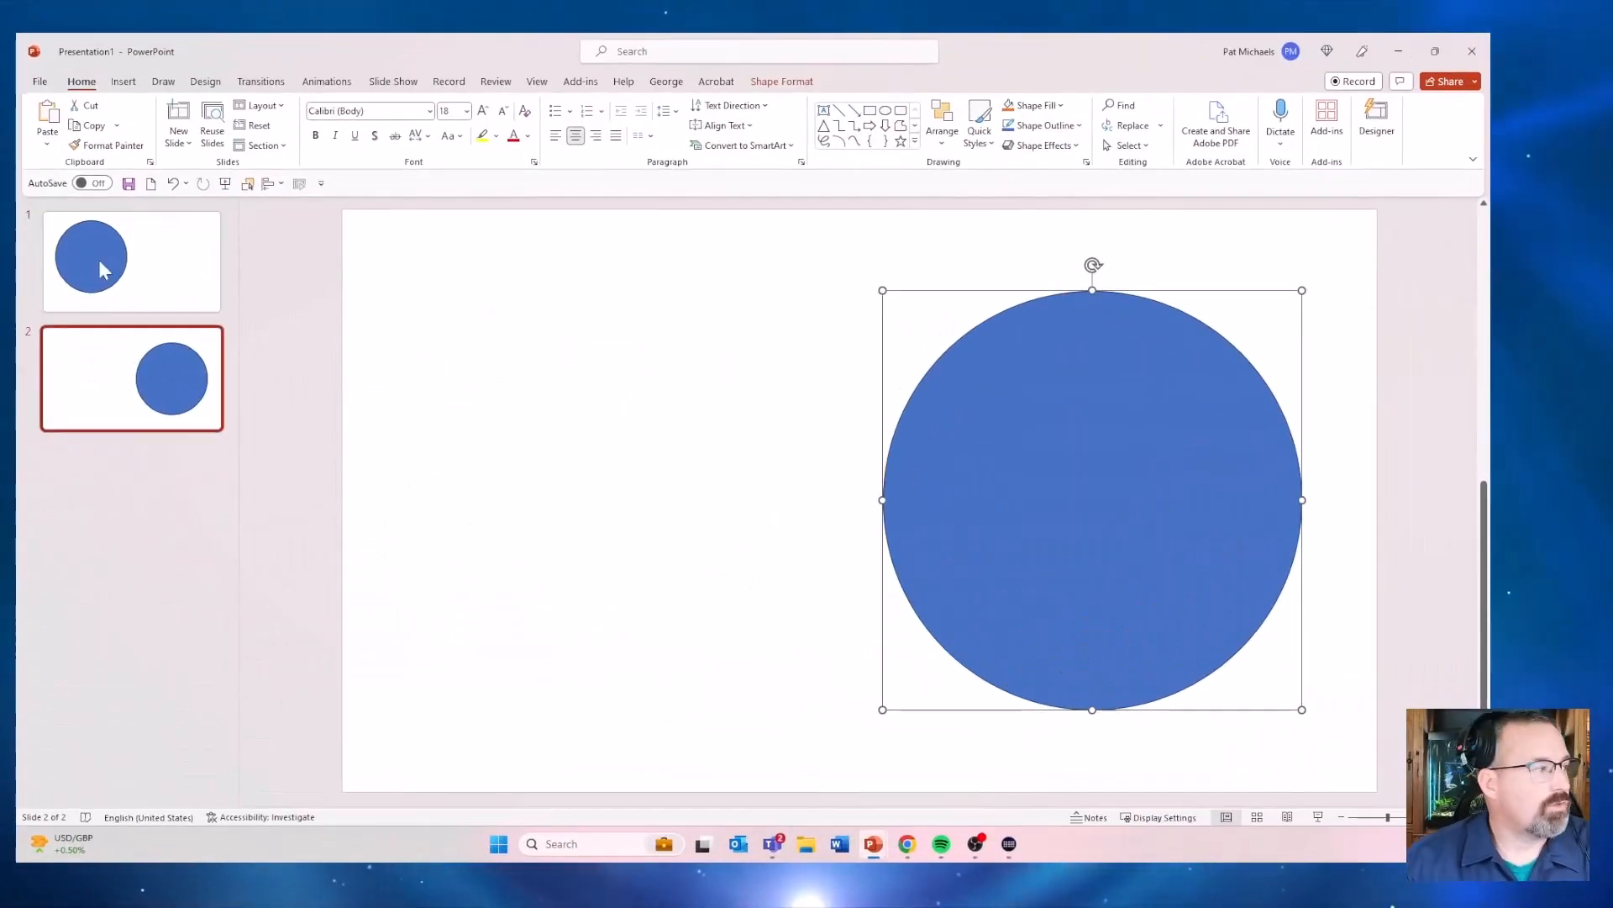
Shift the circle on slide 1 slightly down and apply the Morph transition to that slide
click(202, 286)
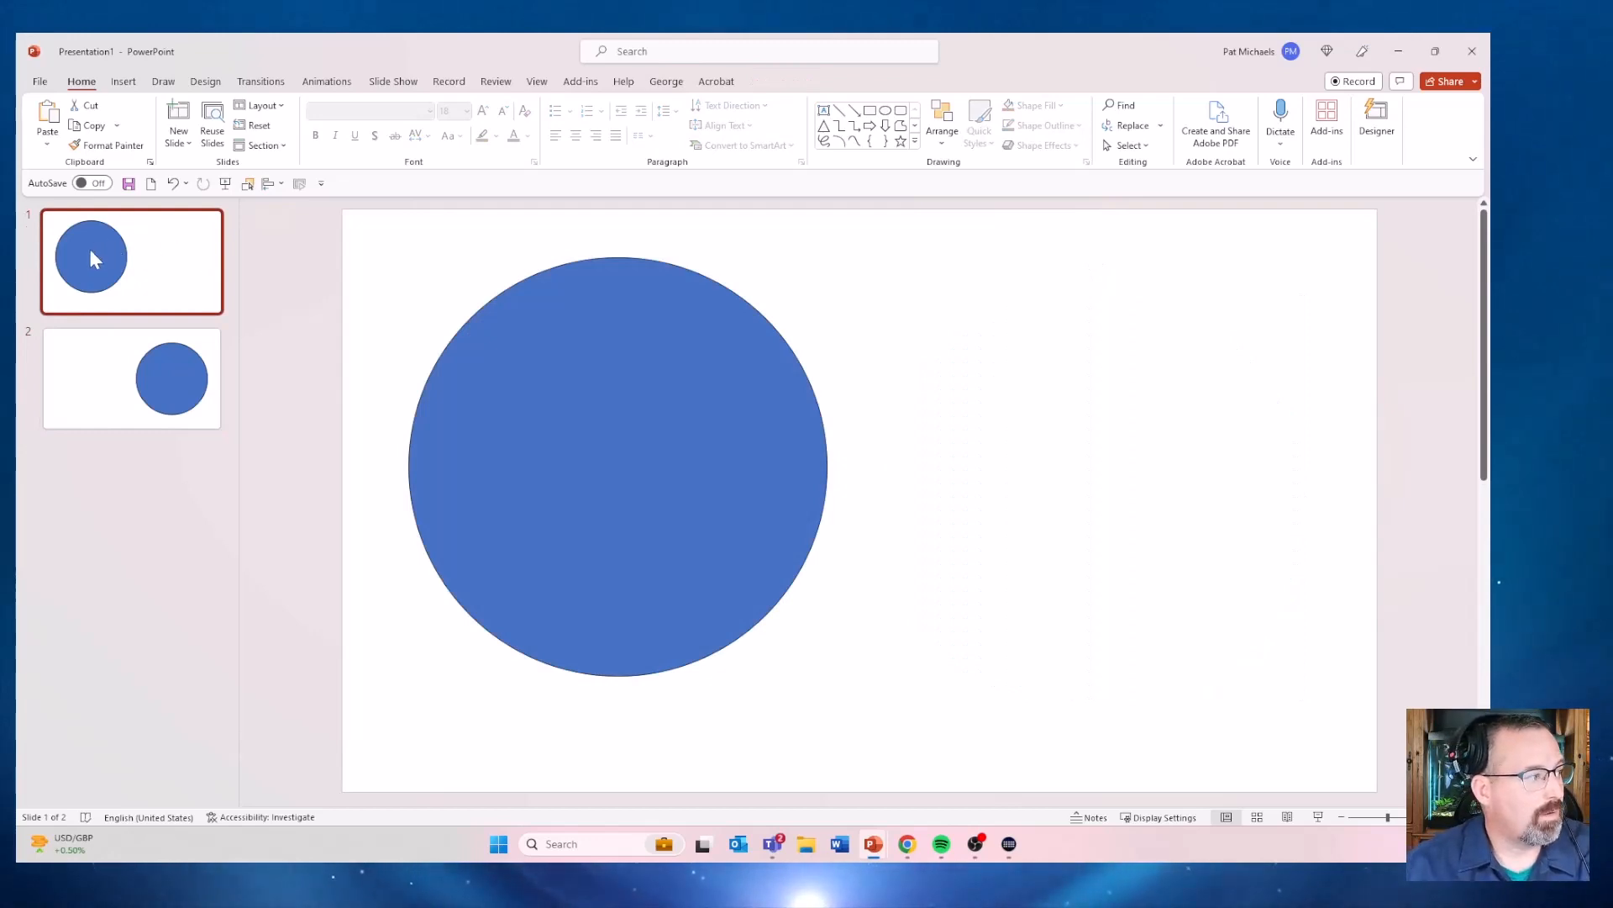
mouse_move(636, 500)
mouse_down()
mouse_move(642, 446)
mouse_move(640, 467)
mouse_up()
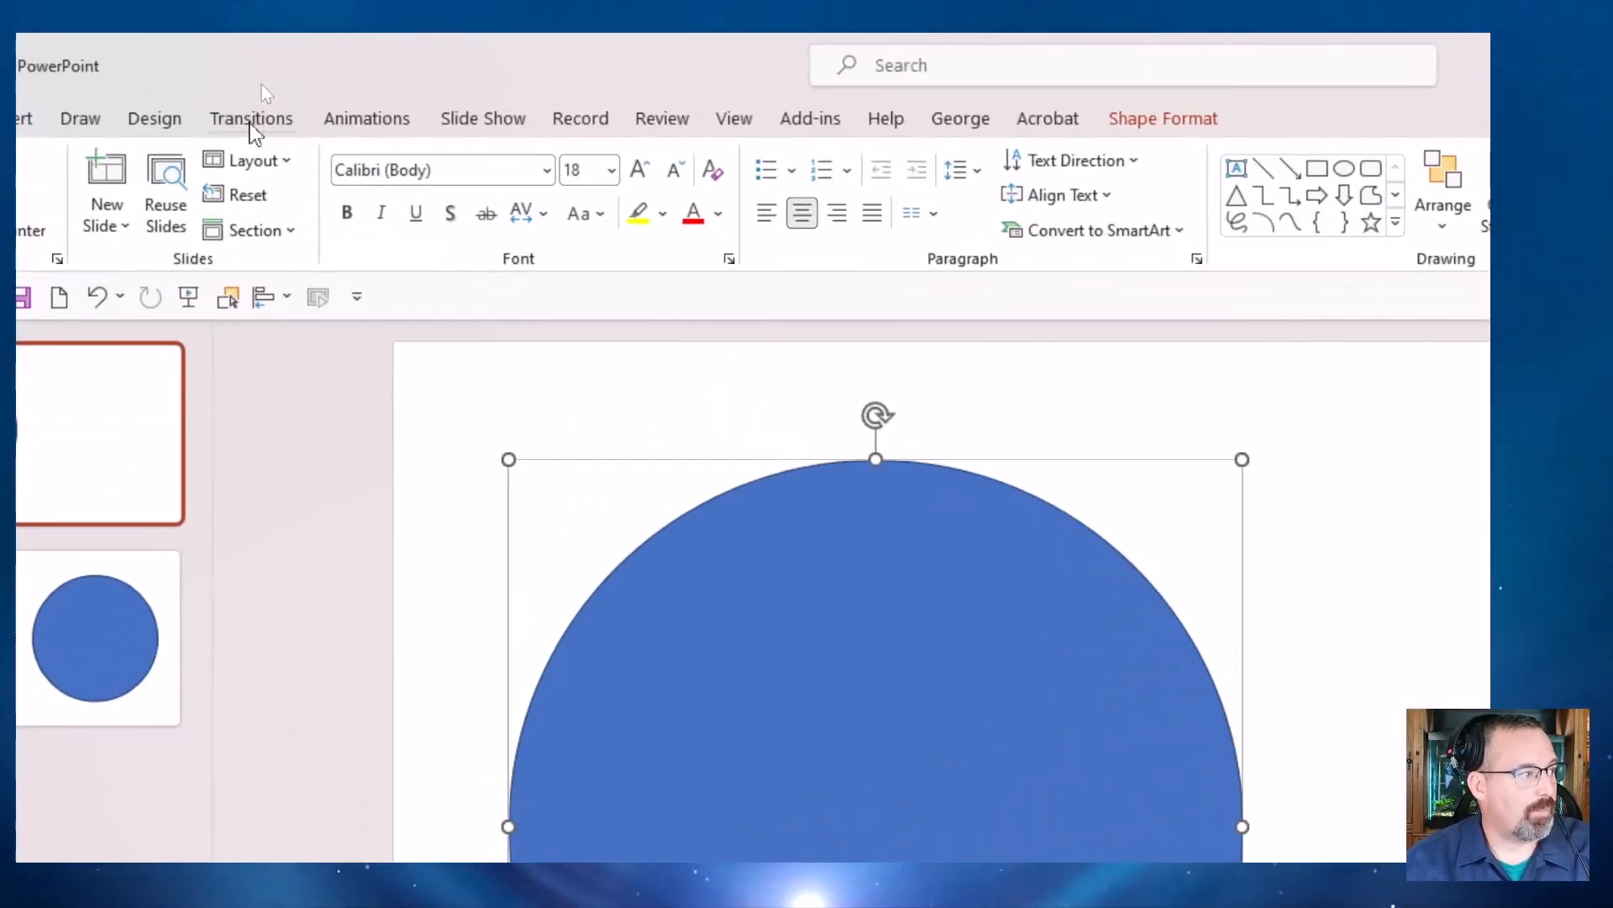
click(236, 116)
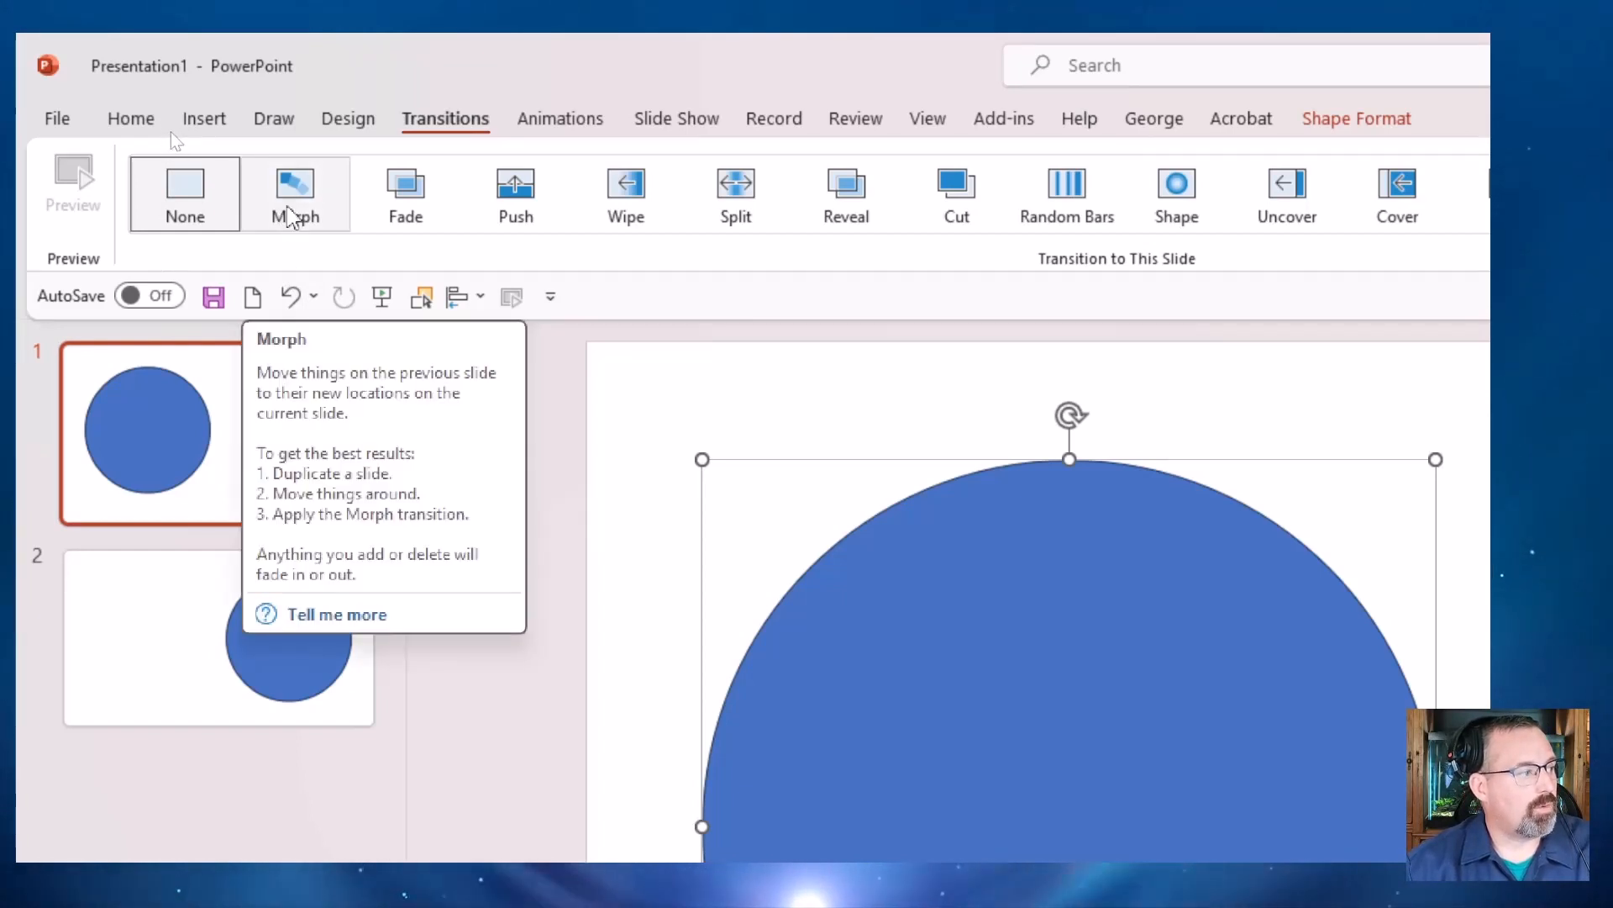
click(288, 217)
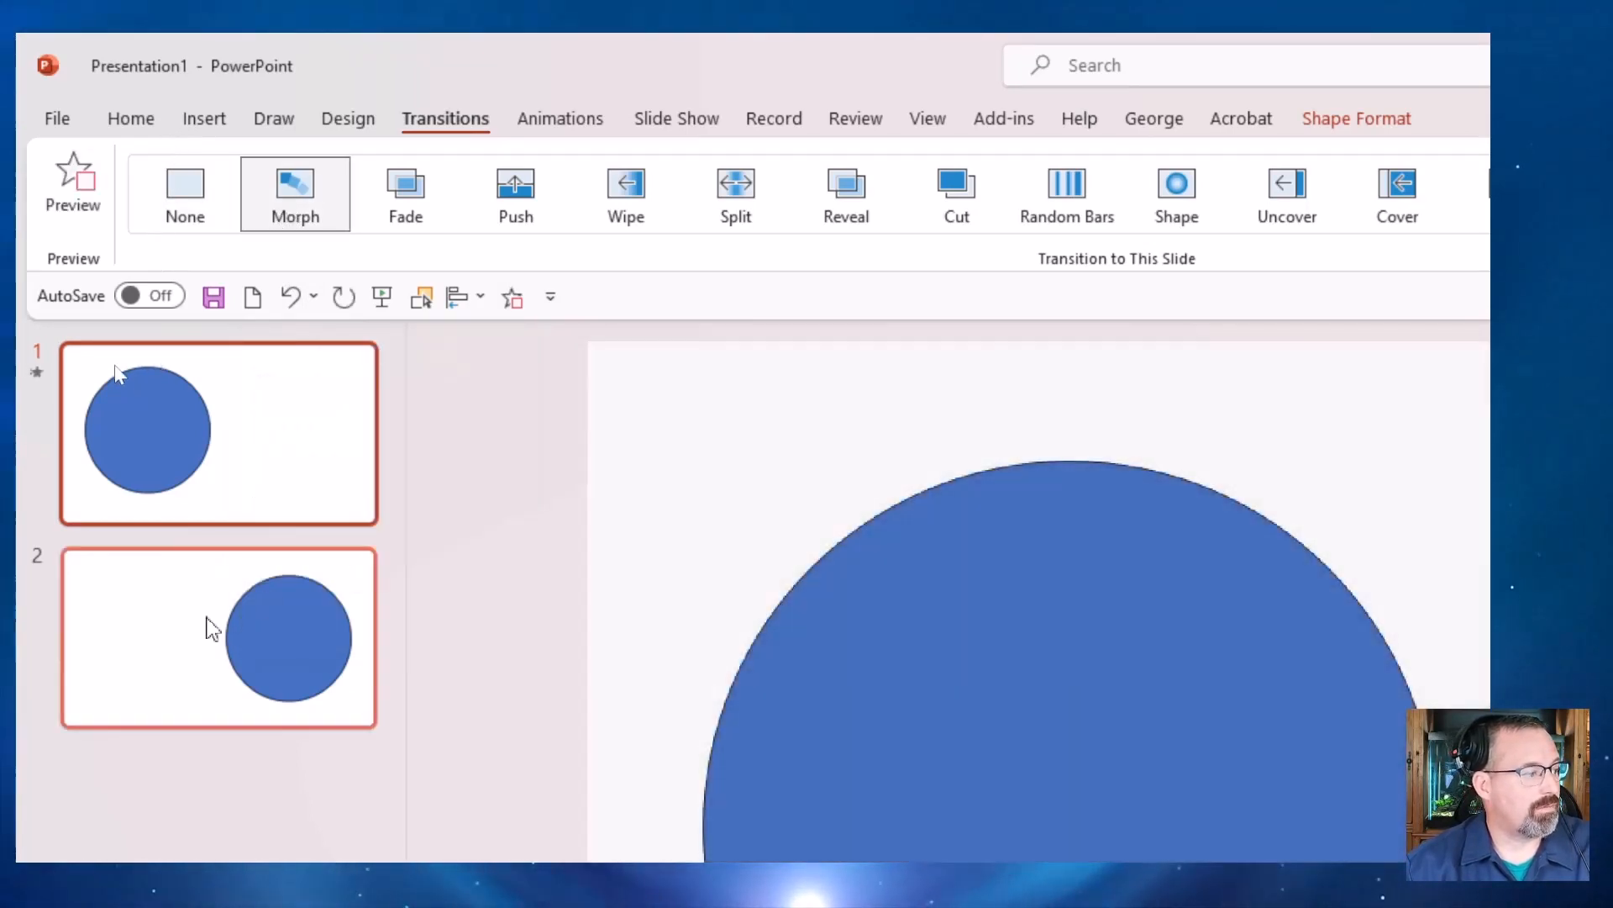
Apply the Morph transition to slide 2 and extend slide 1's transition settings to the entire presentation
click(212, 628)
click(295, 192)
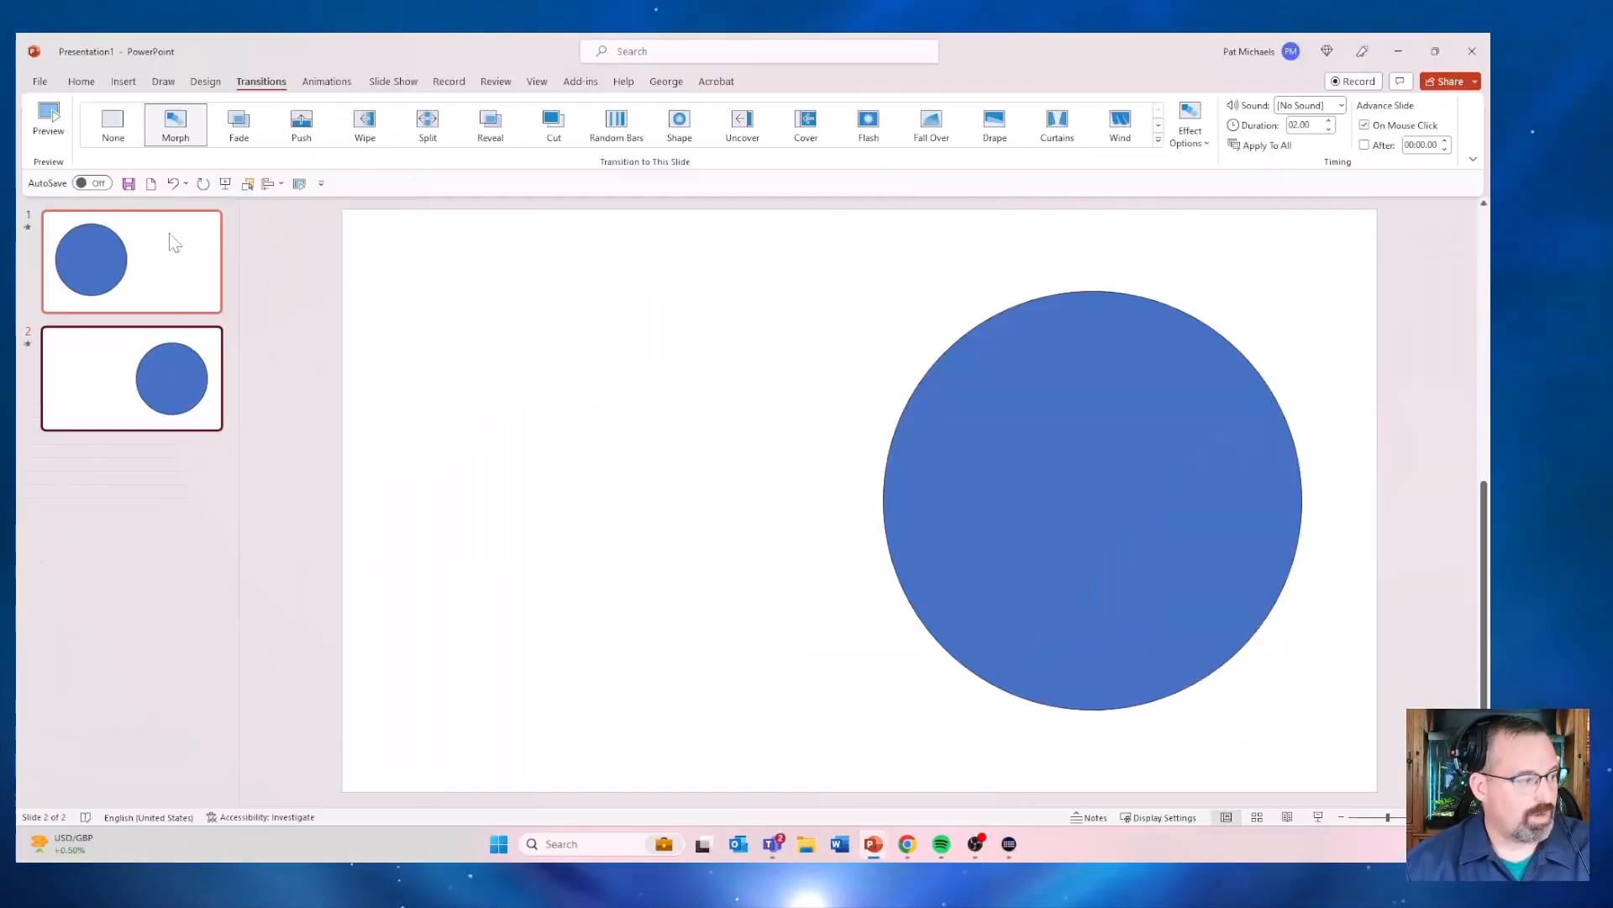
click(156, 274)
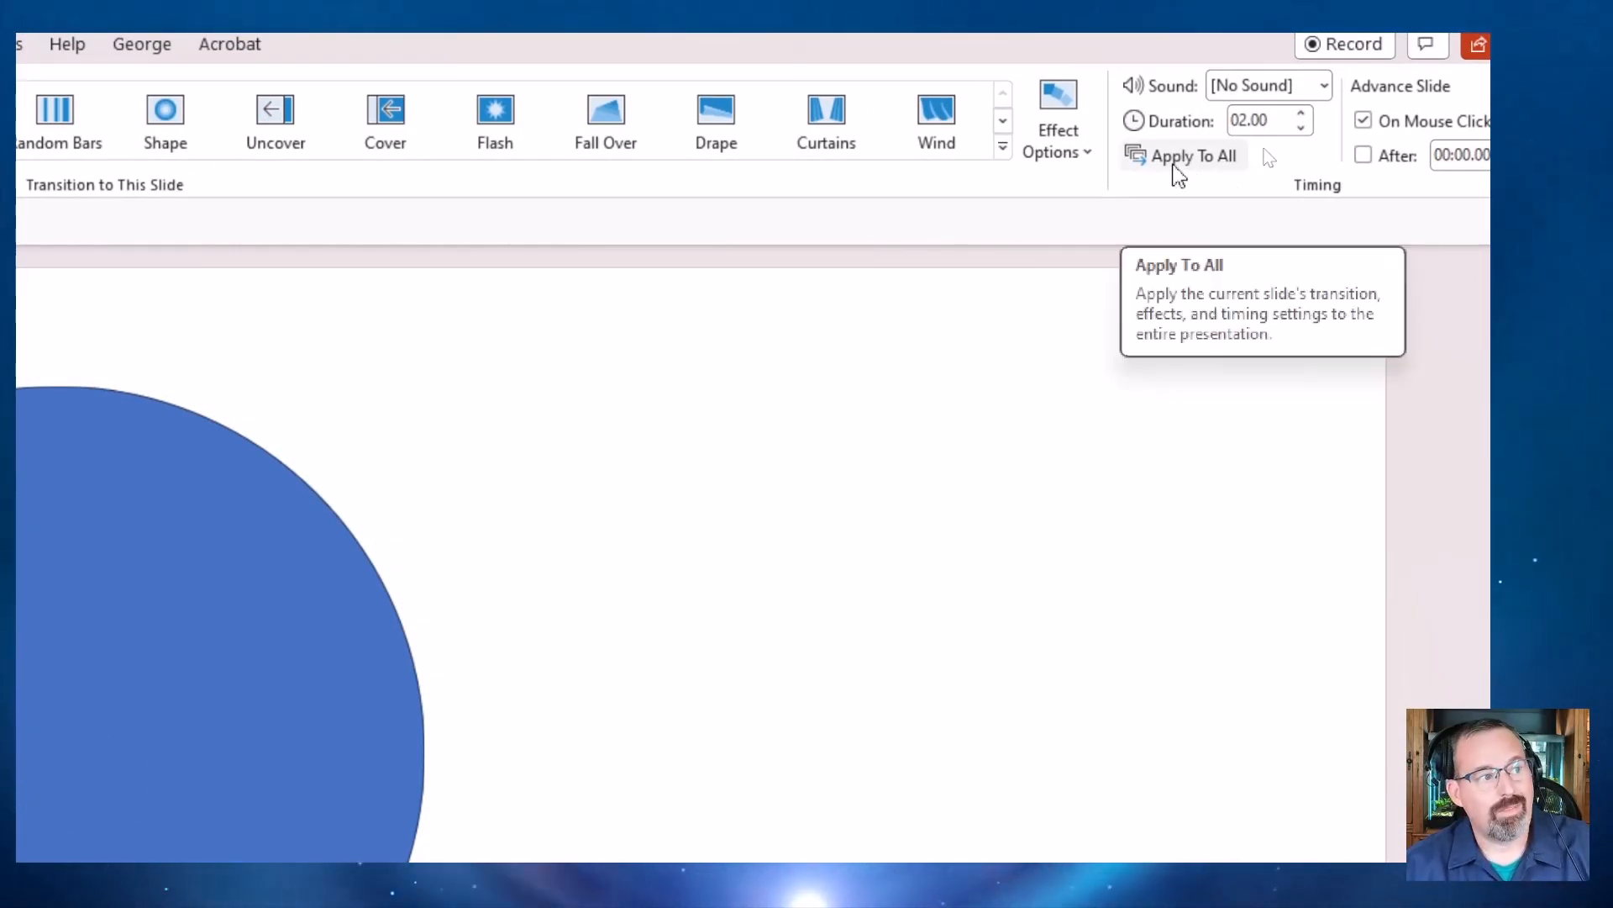
click(1216, 168)
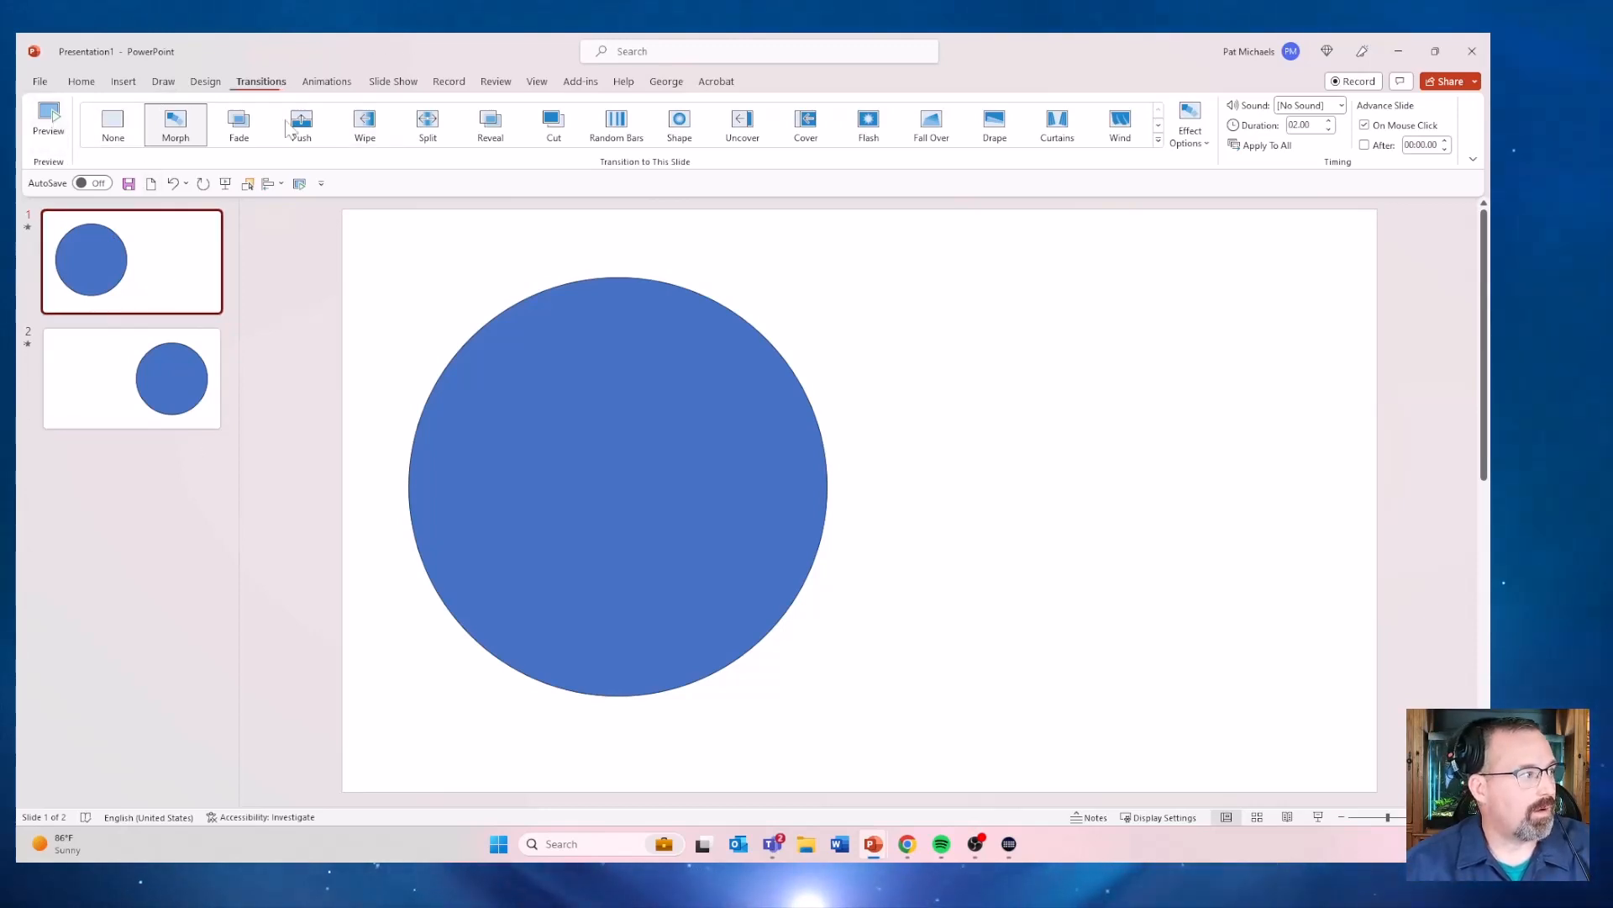
Play the slide show from the beginning, advance to slide 2 to view the Morph transition, and exit
click(230, 182)
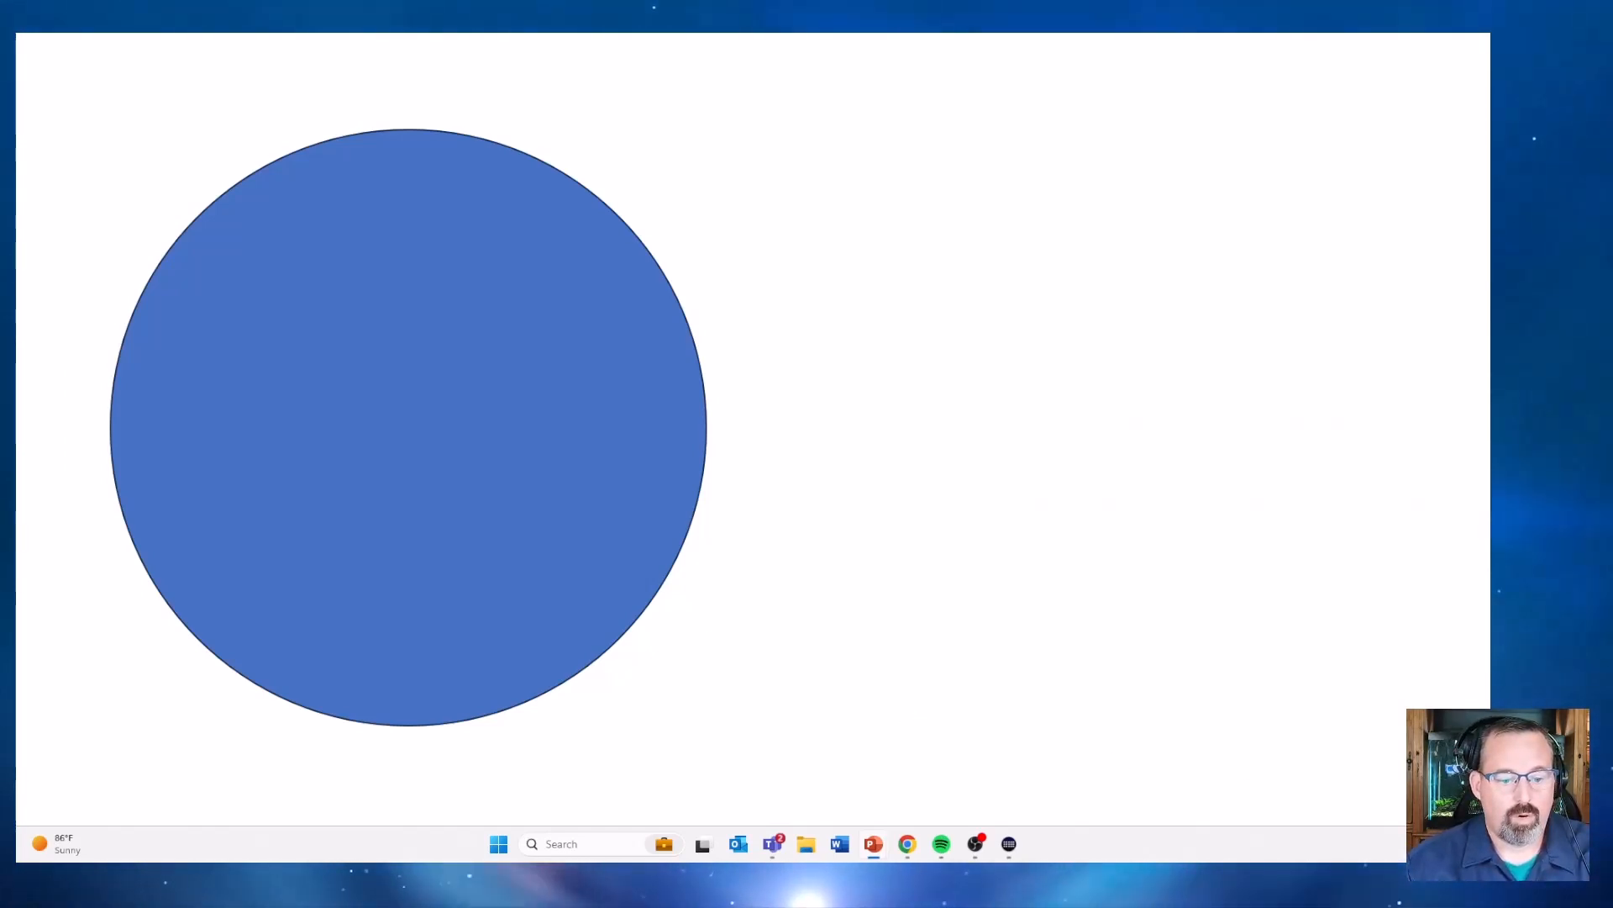
key(Right)
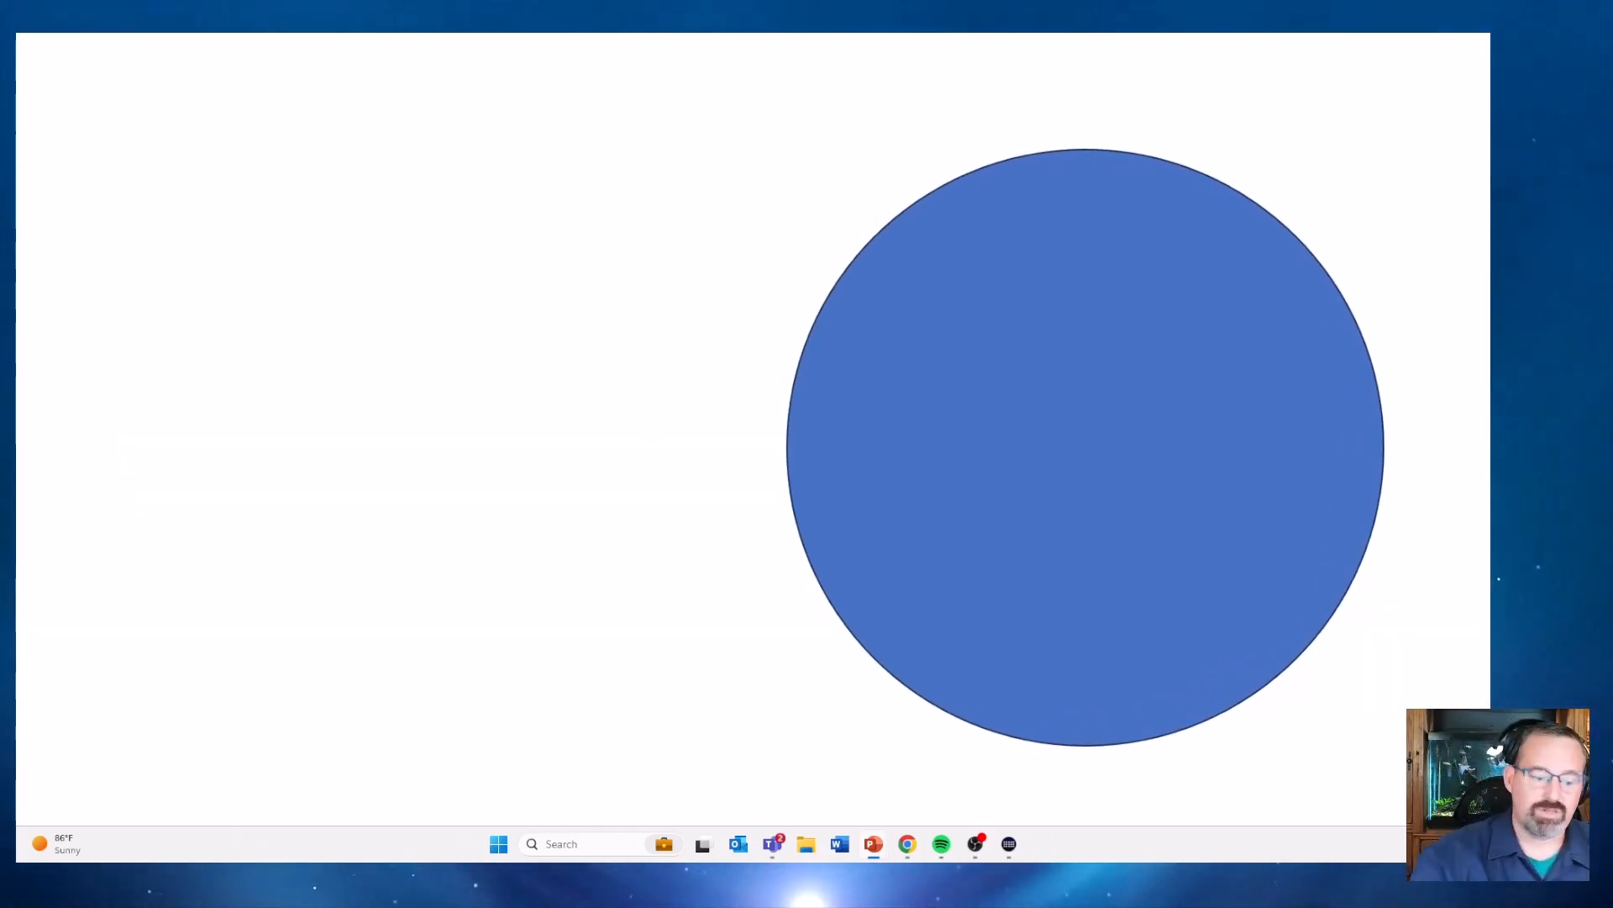
key(Escape)
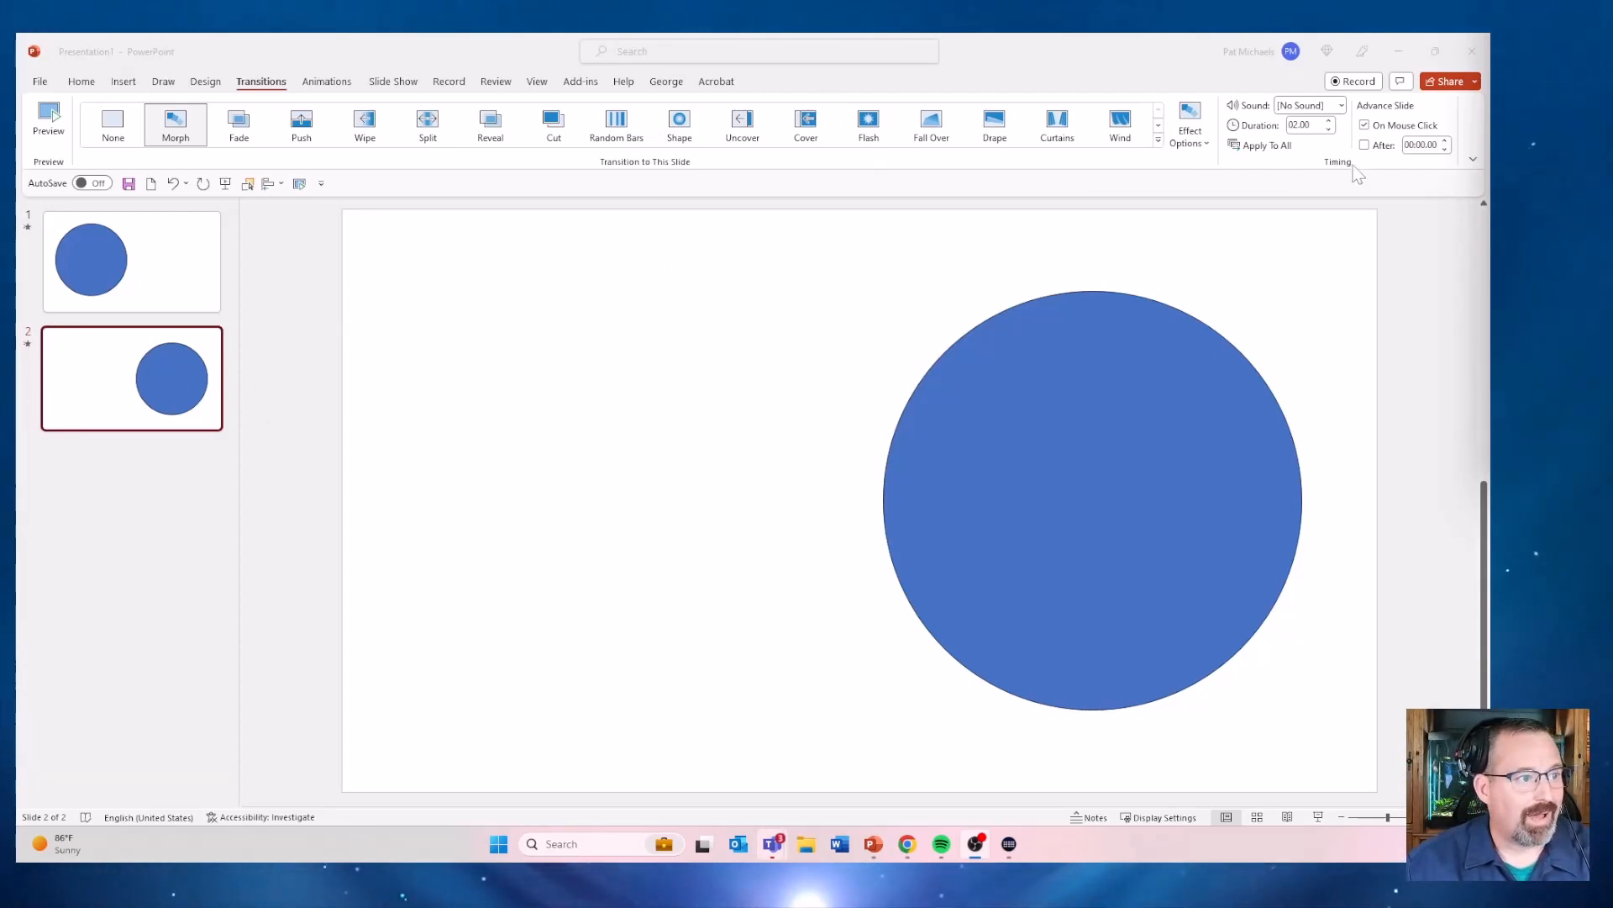
Insert a text box reading "Stuff To Know" to the left of the circle on slide 2
click(124, 84)
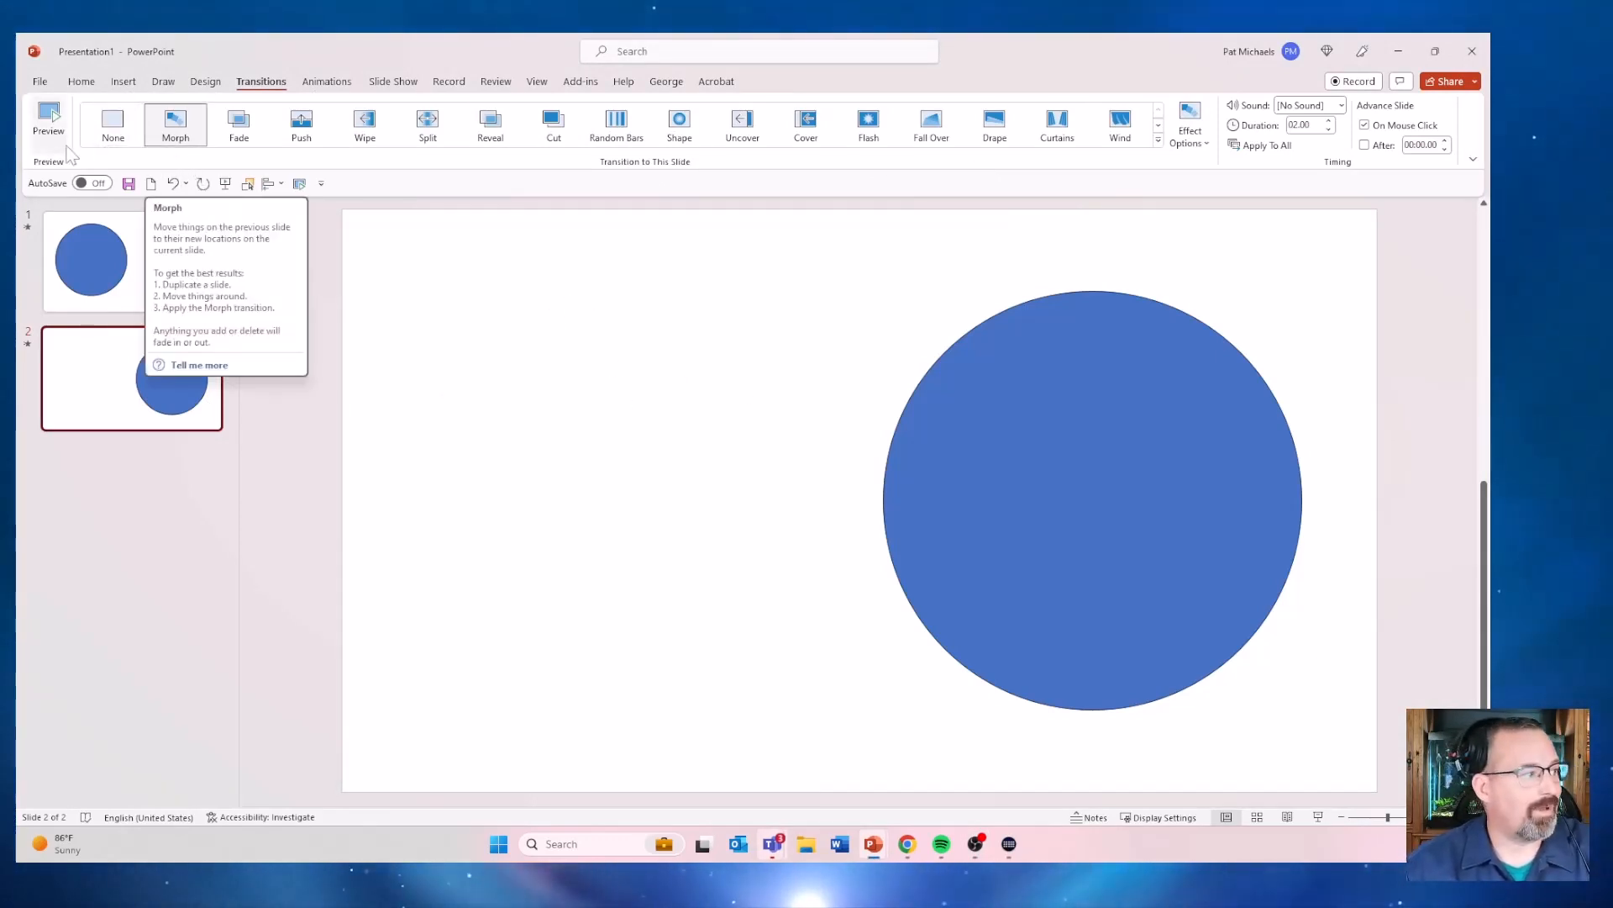
click(125, 81)
click(727, 128)
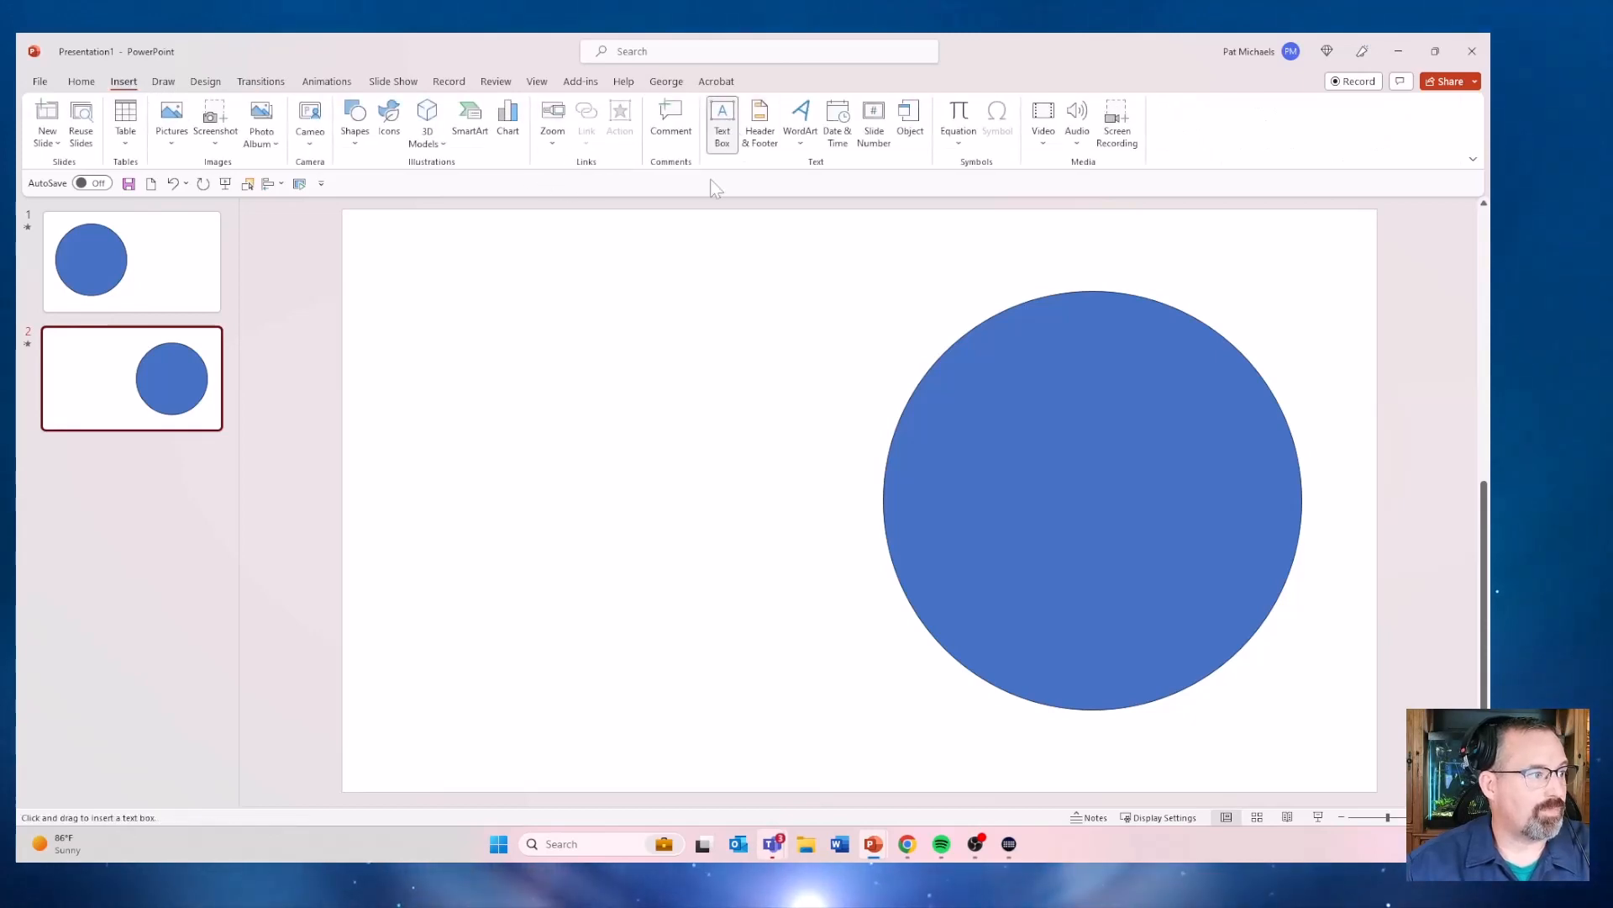
drag(486, 351, 791, 508)
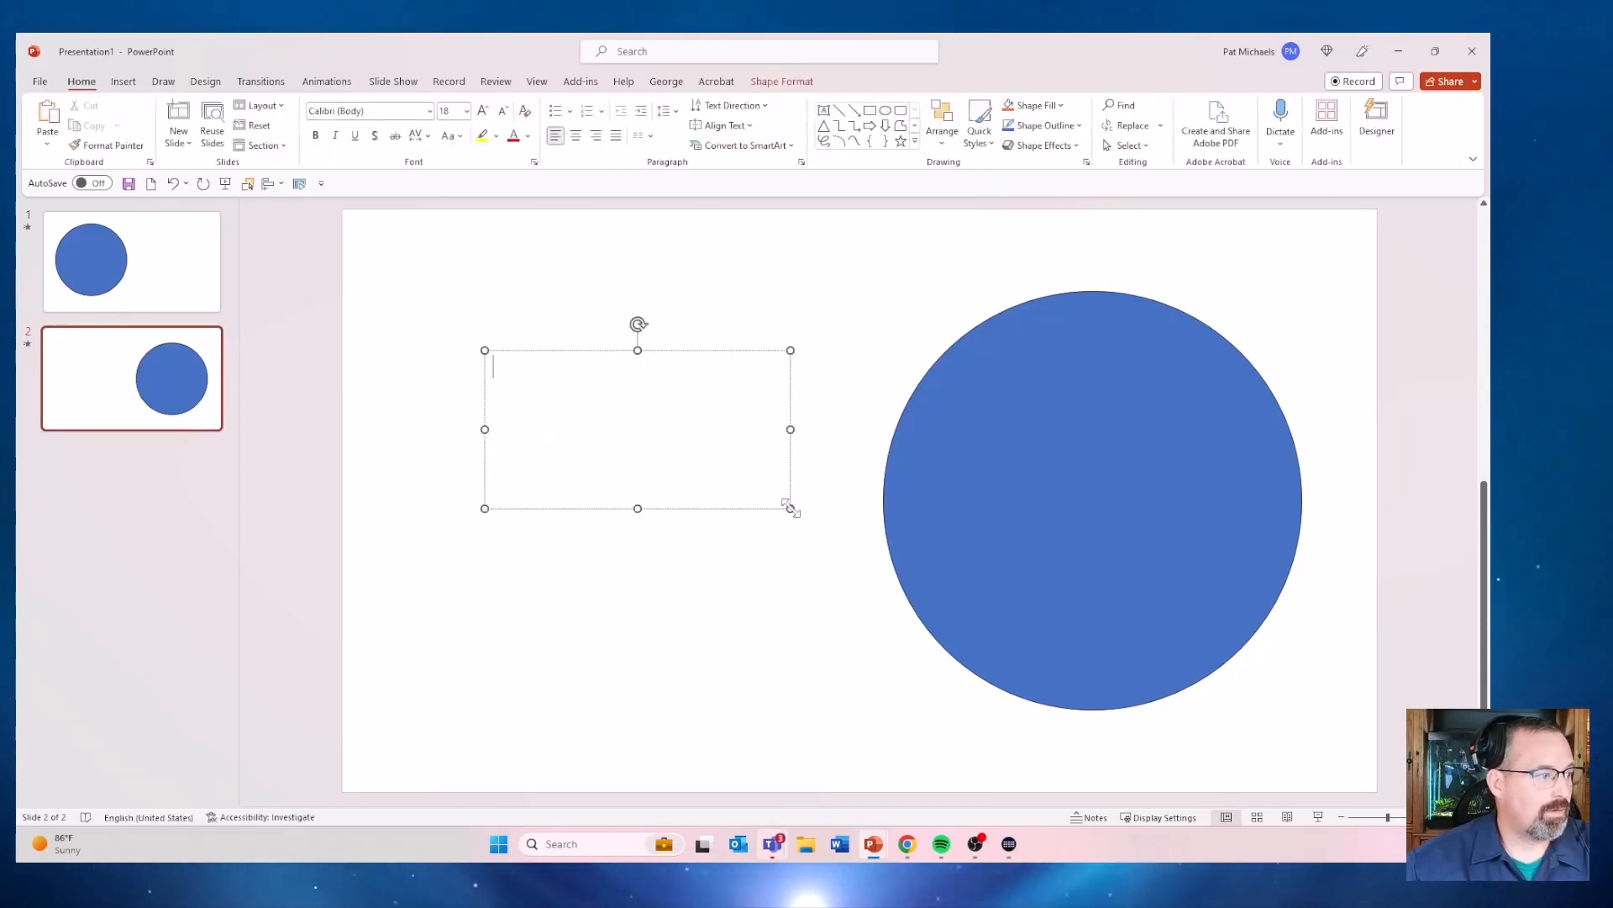
text(Stuff To Know)
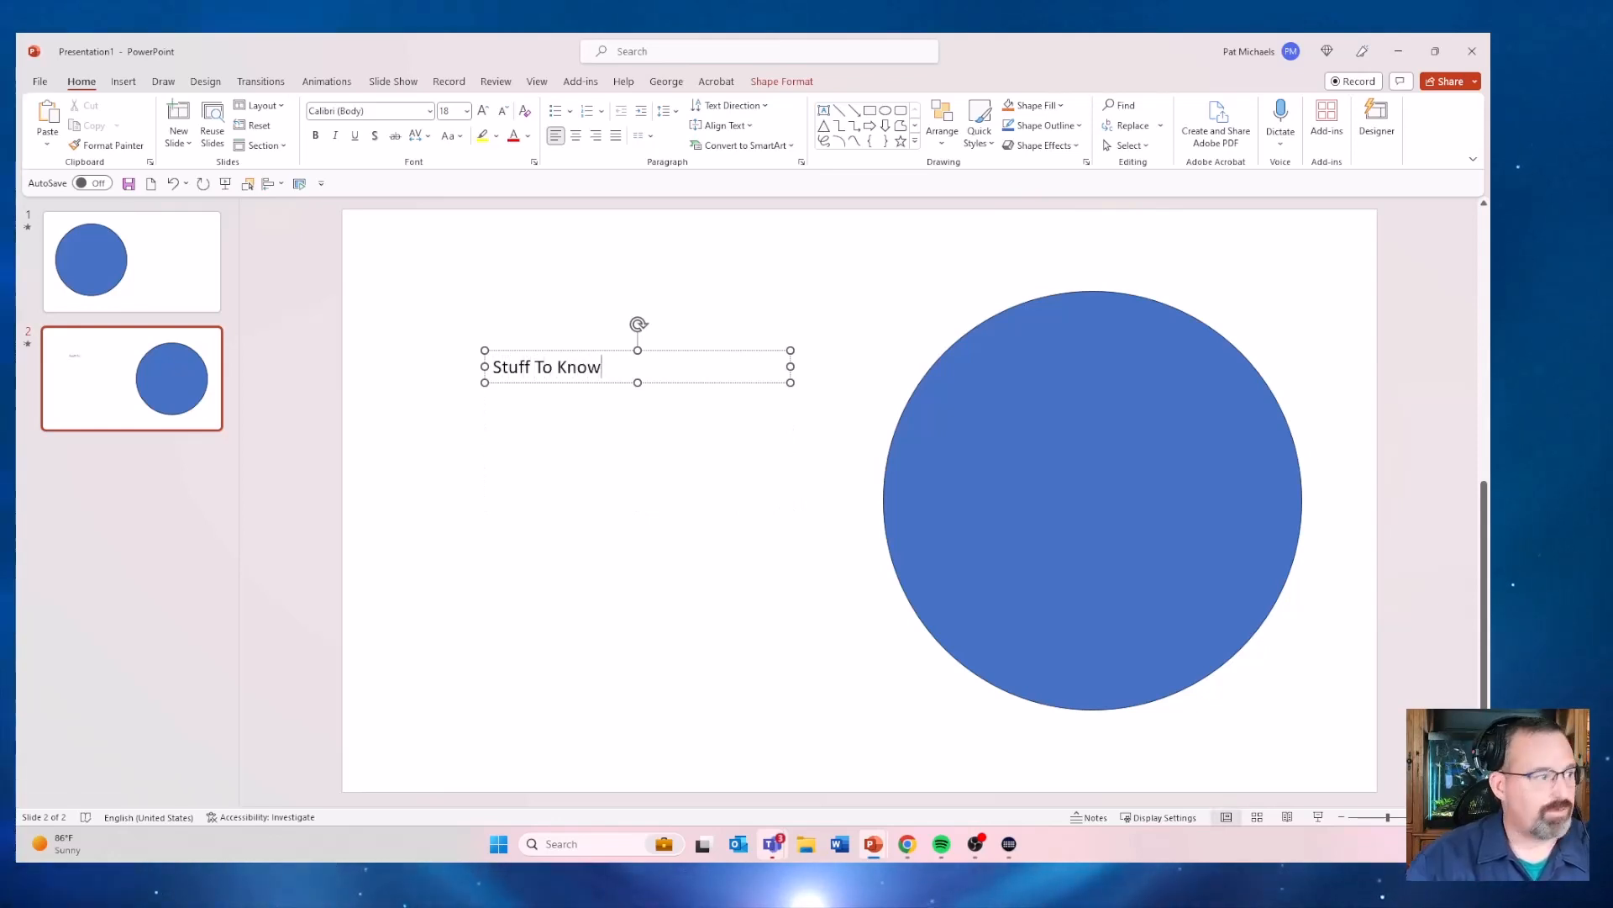
Format the "Stuff To Know" text in the Algerian font at size 54
click(636, 353)
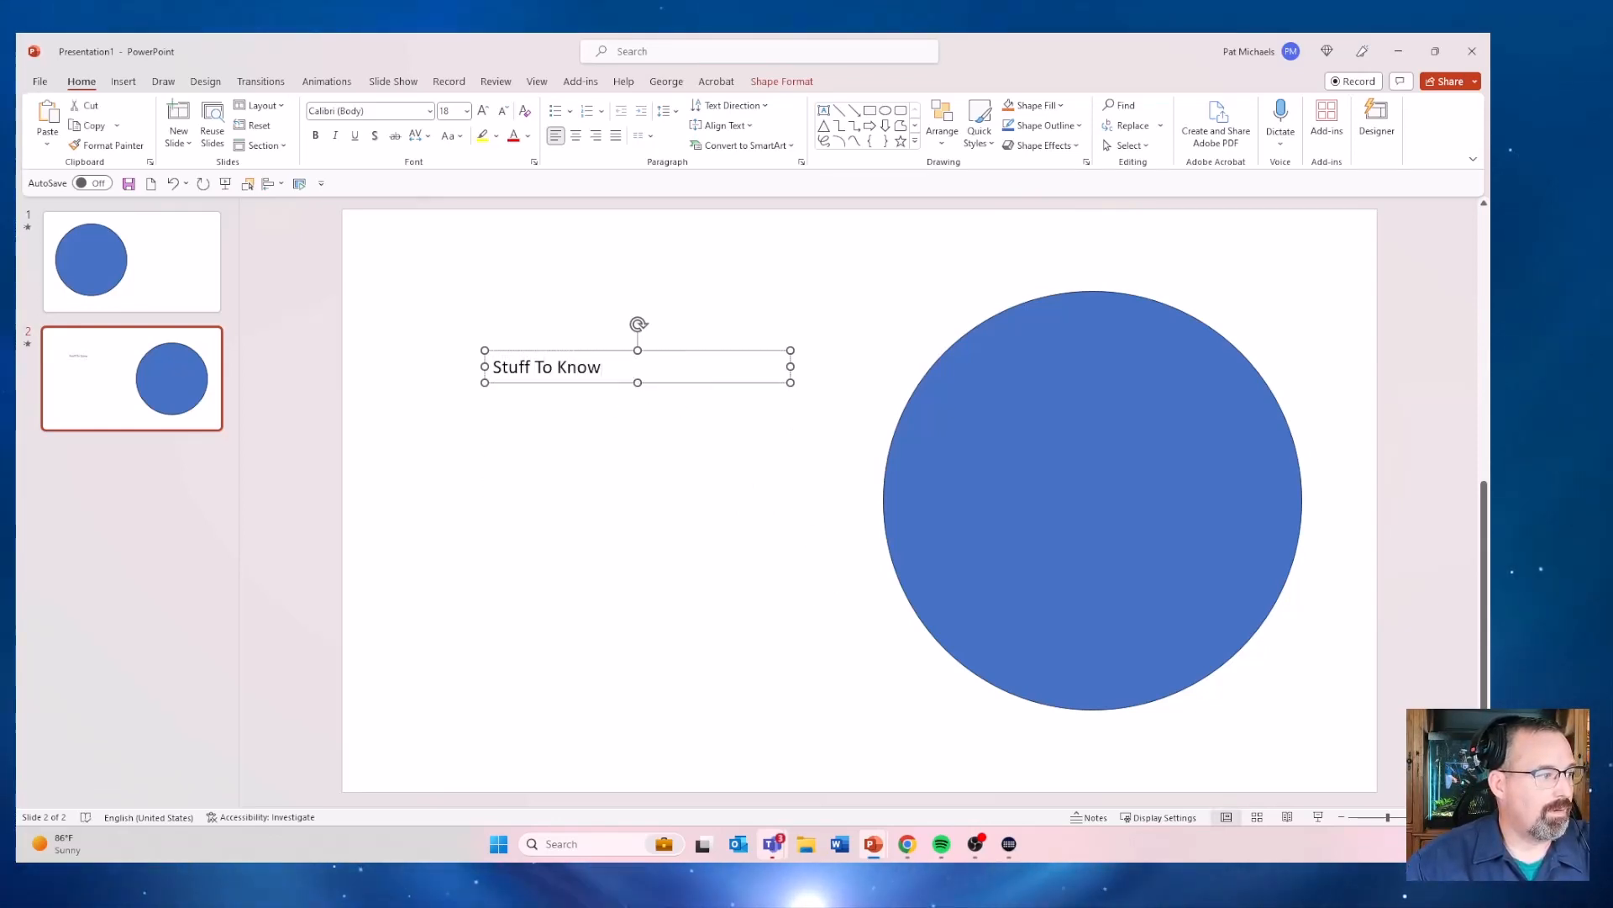
triple_click(548, 367)
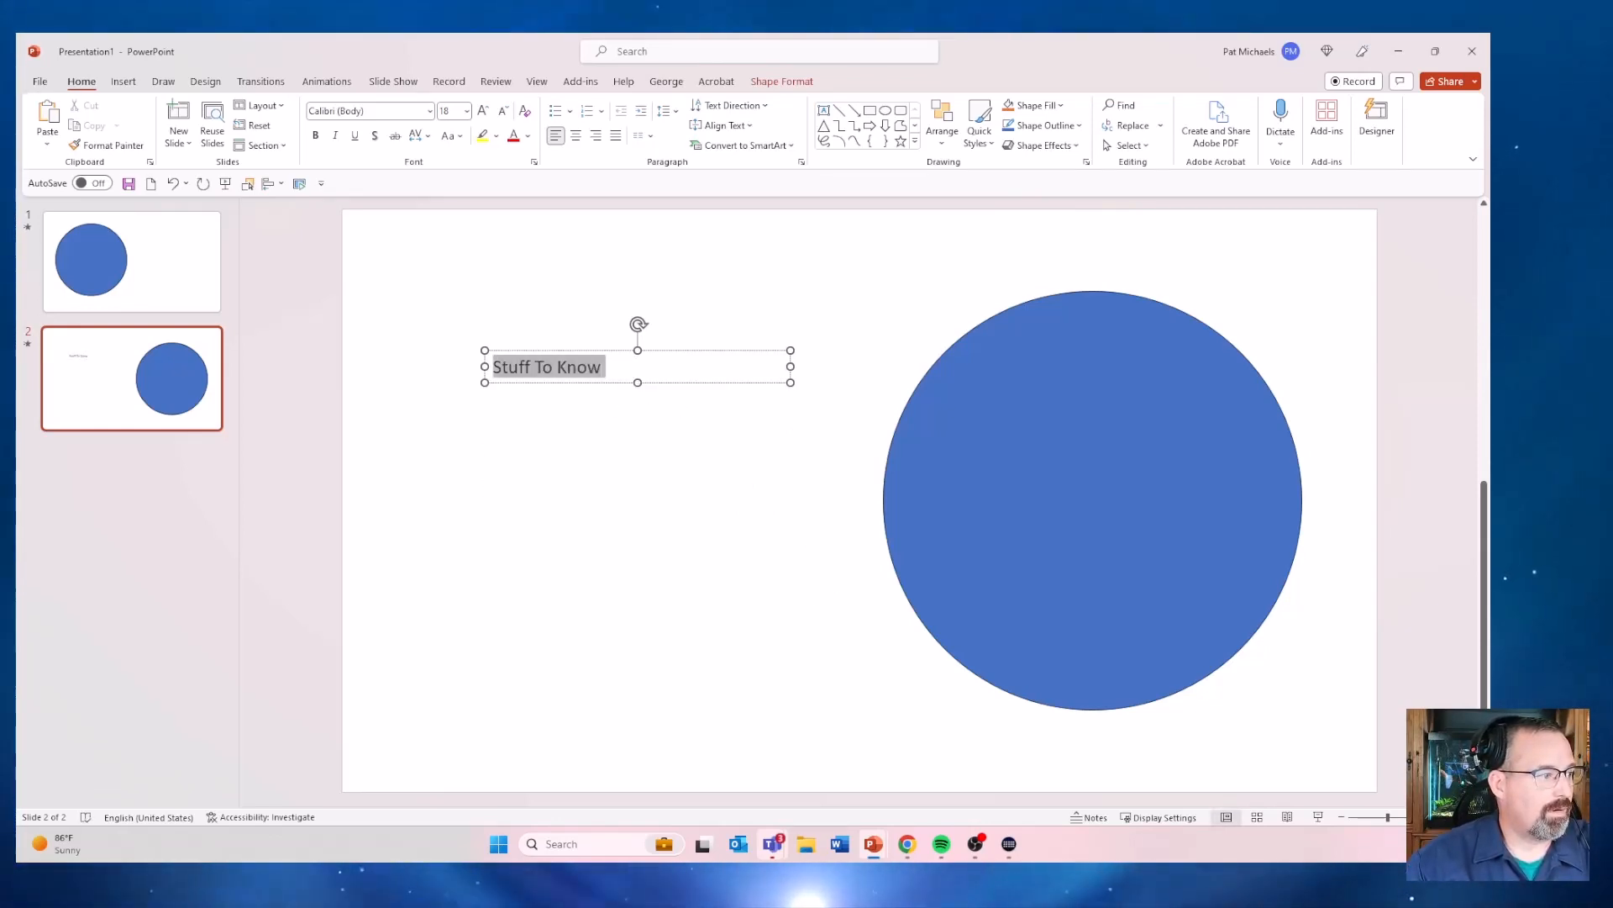
click(430, 111)
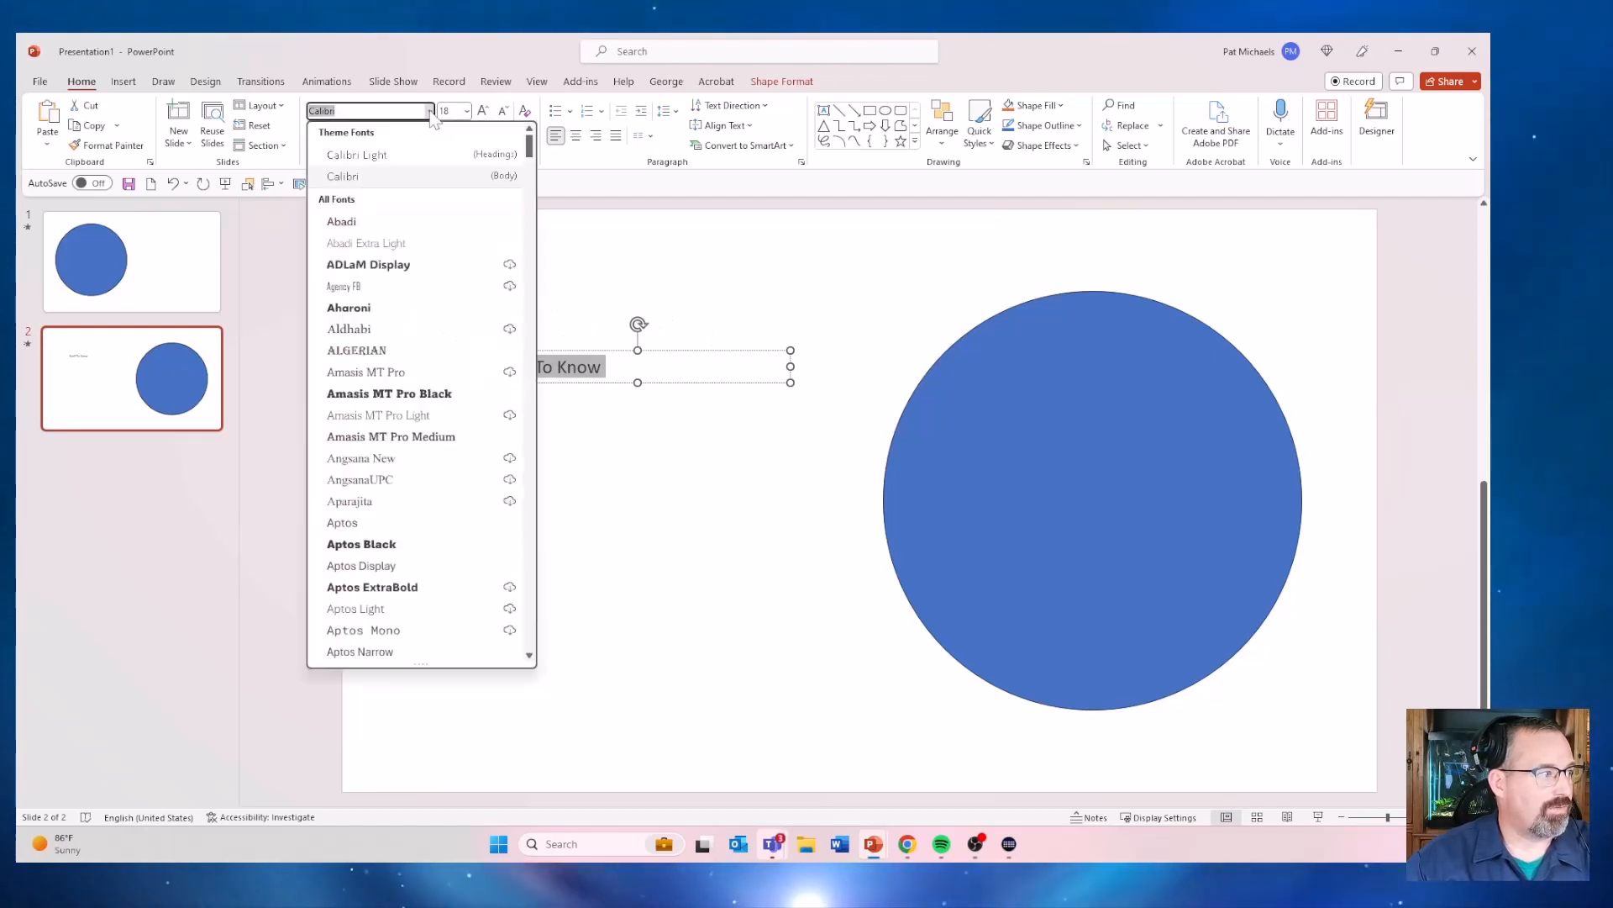
click(357, 350)
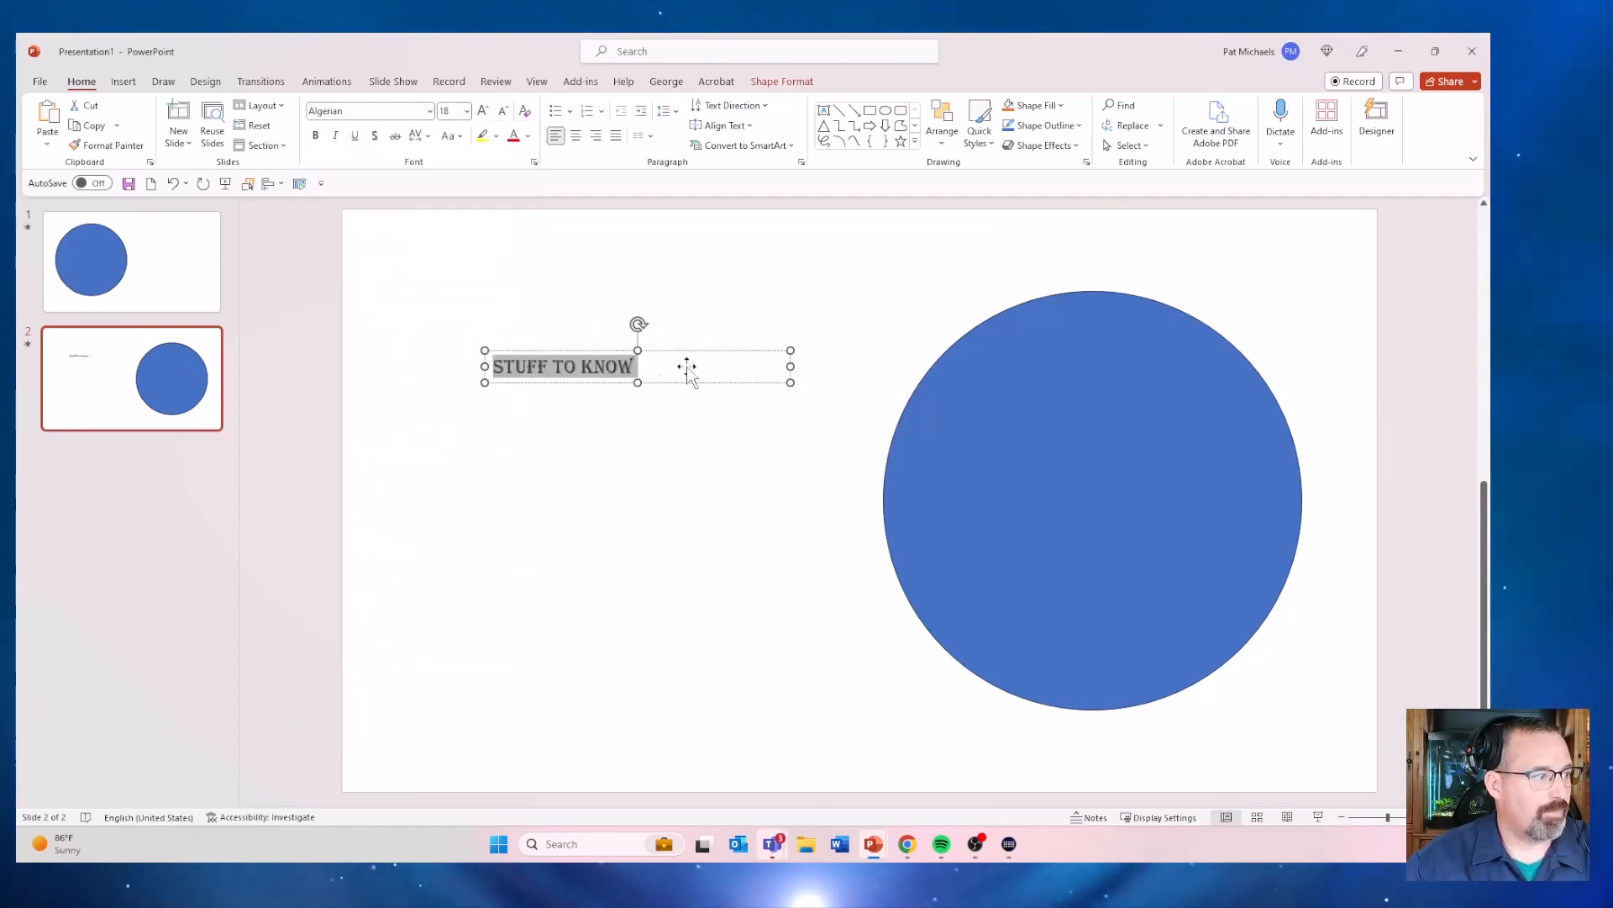
click(466, 111)
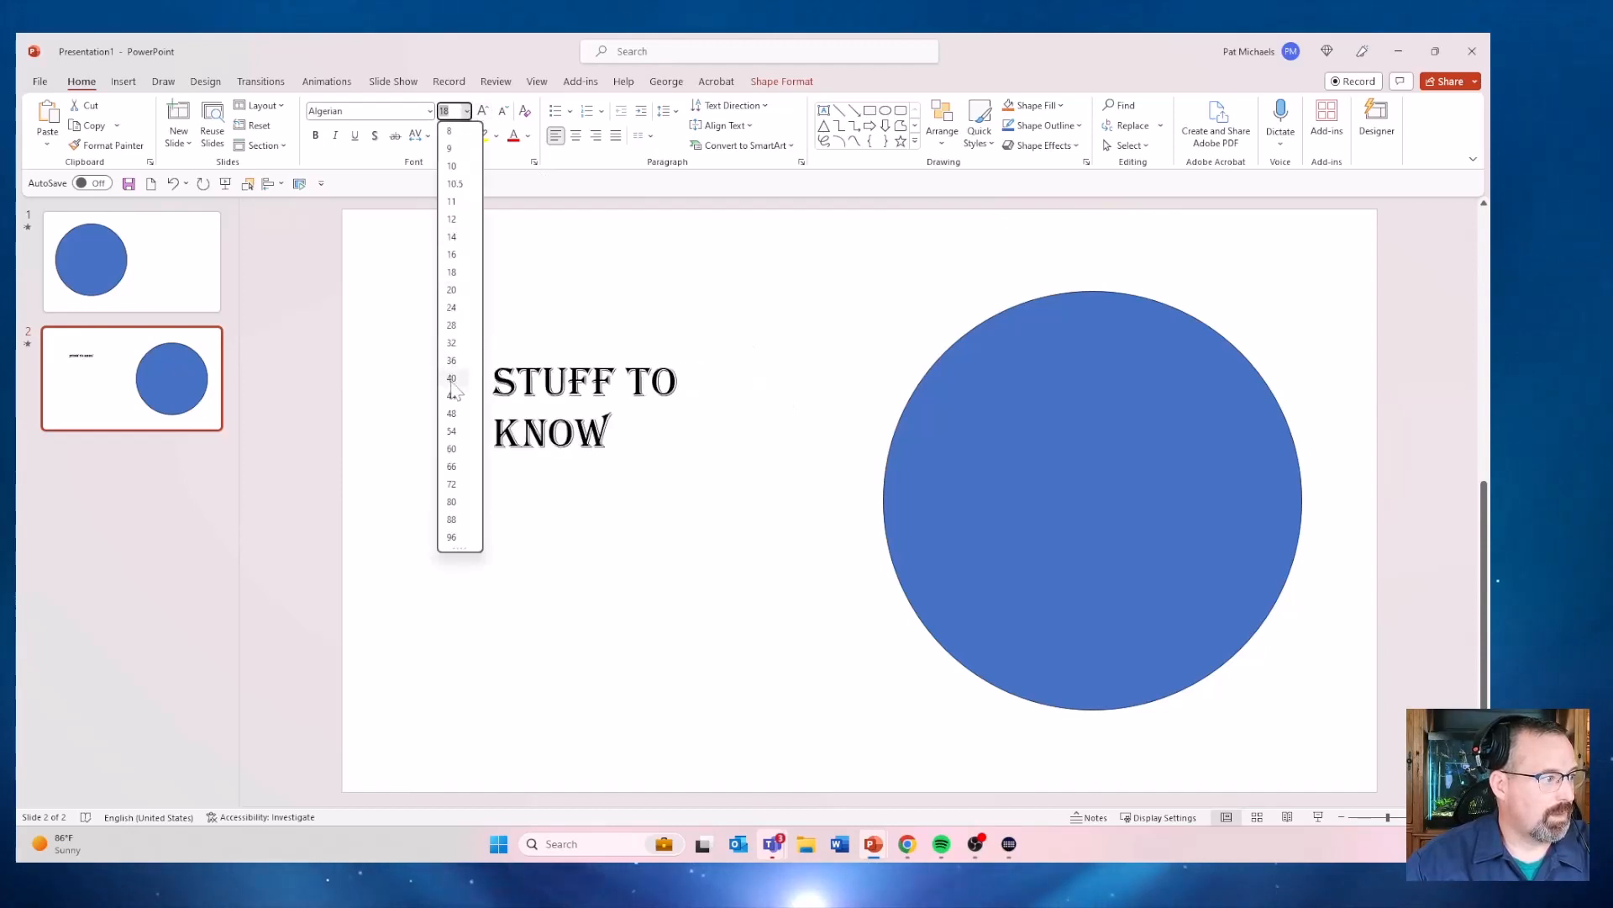
click(453, 431)
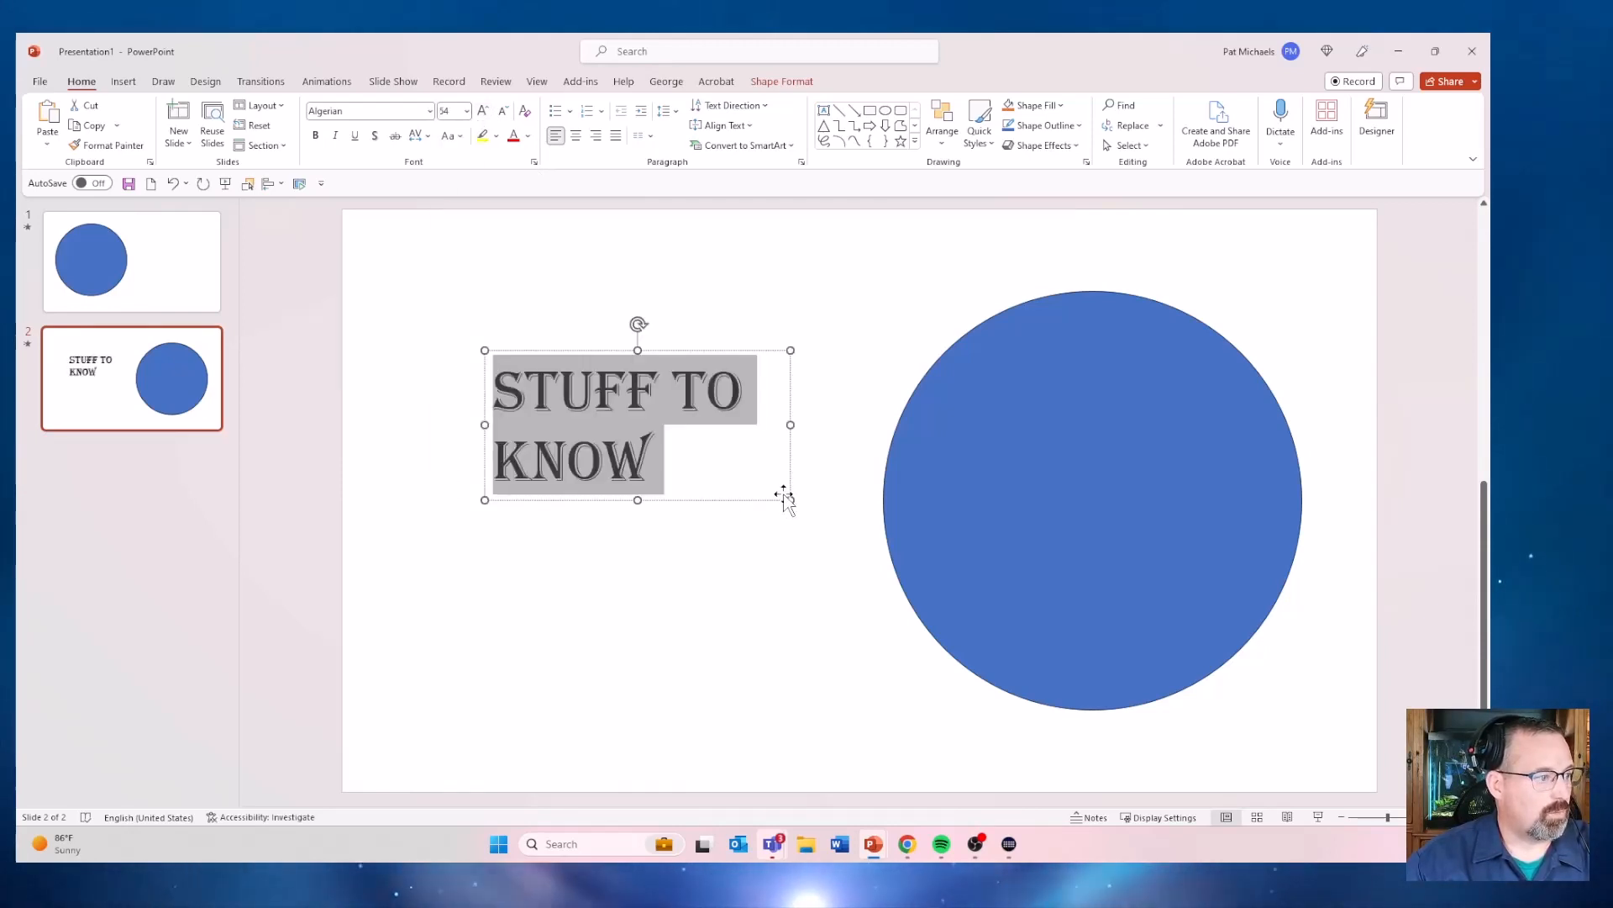
Widen the "Stuff To Know" text box slightly, move it down beside the circle's middle, and compare both slides
drag(789, 500, 799, 510)
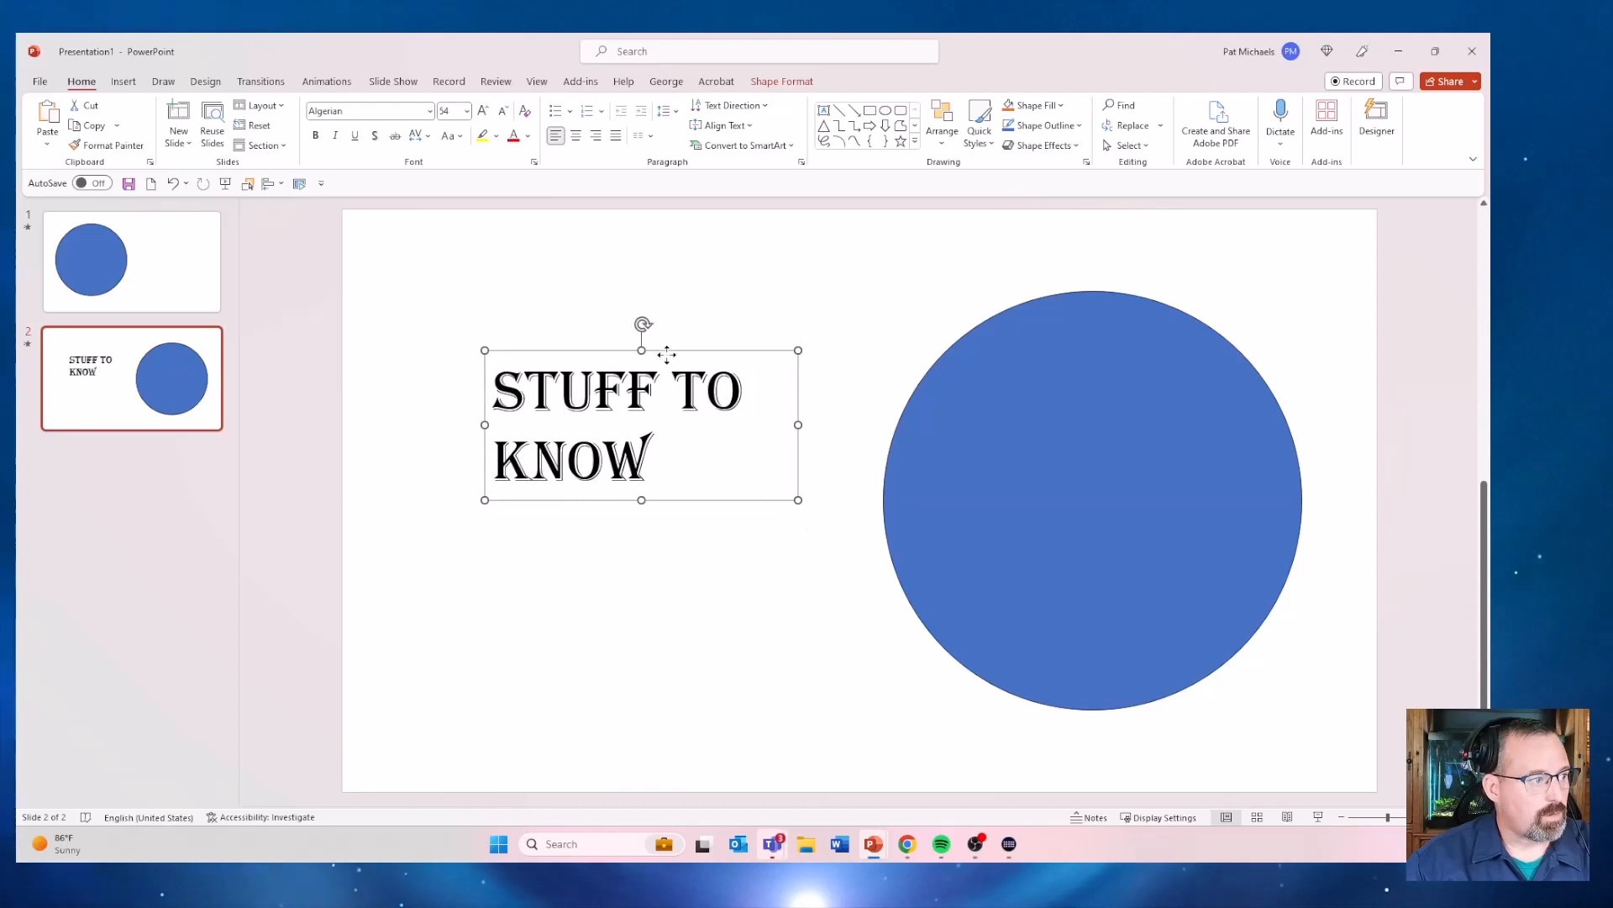
drag(667, 355, 681, 410)
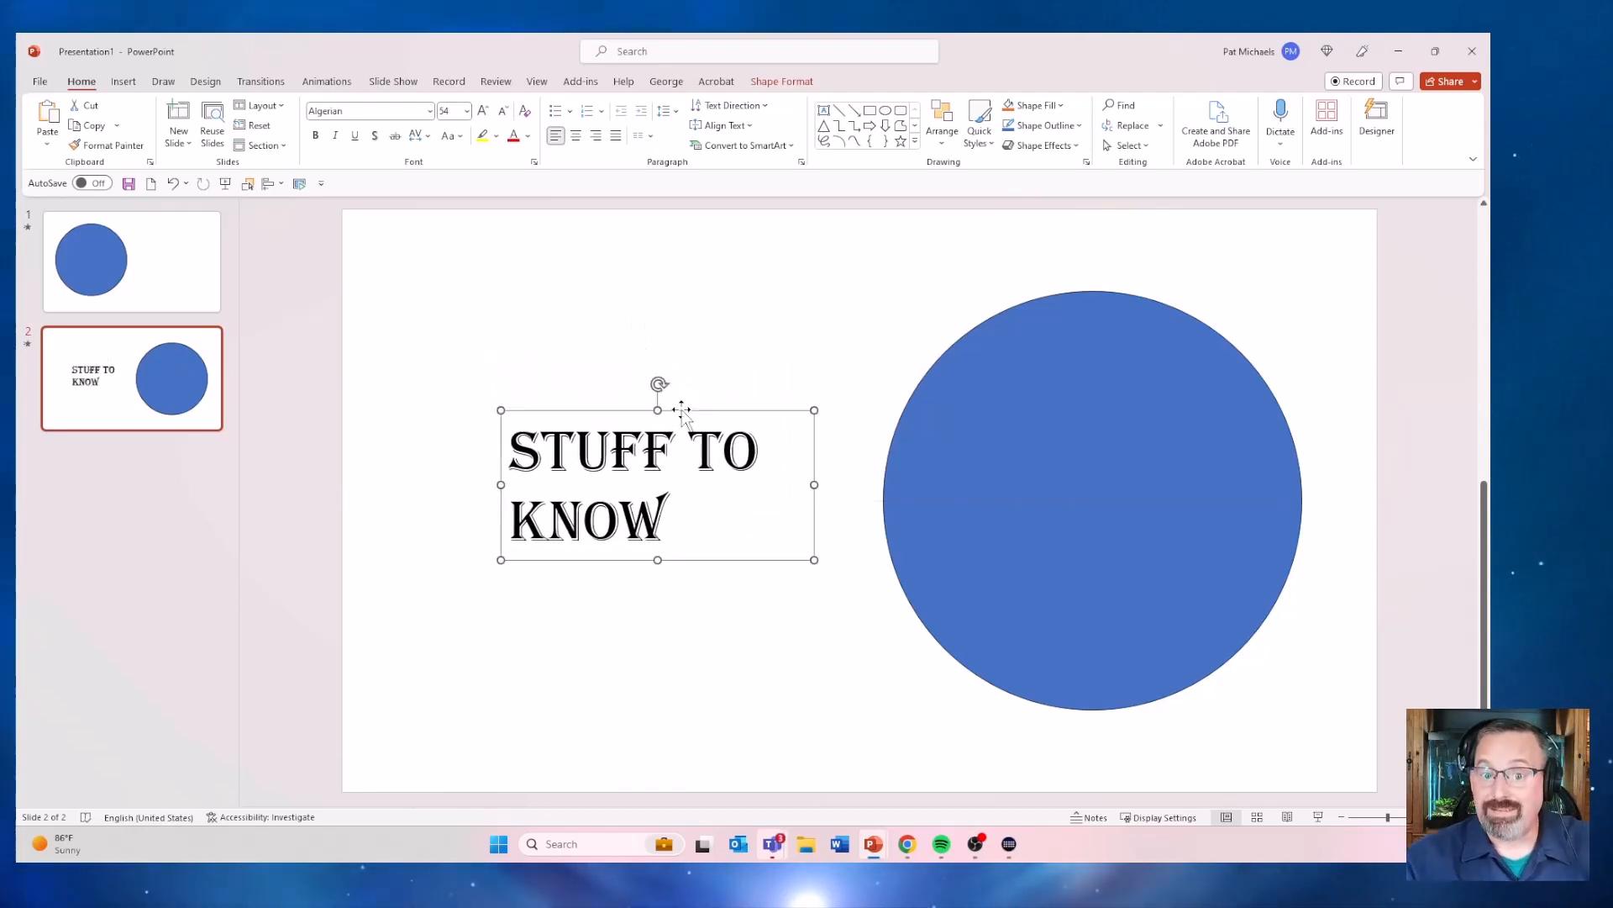
click(185, 265)
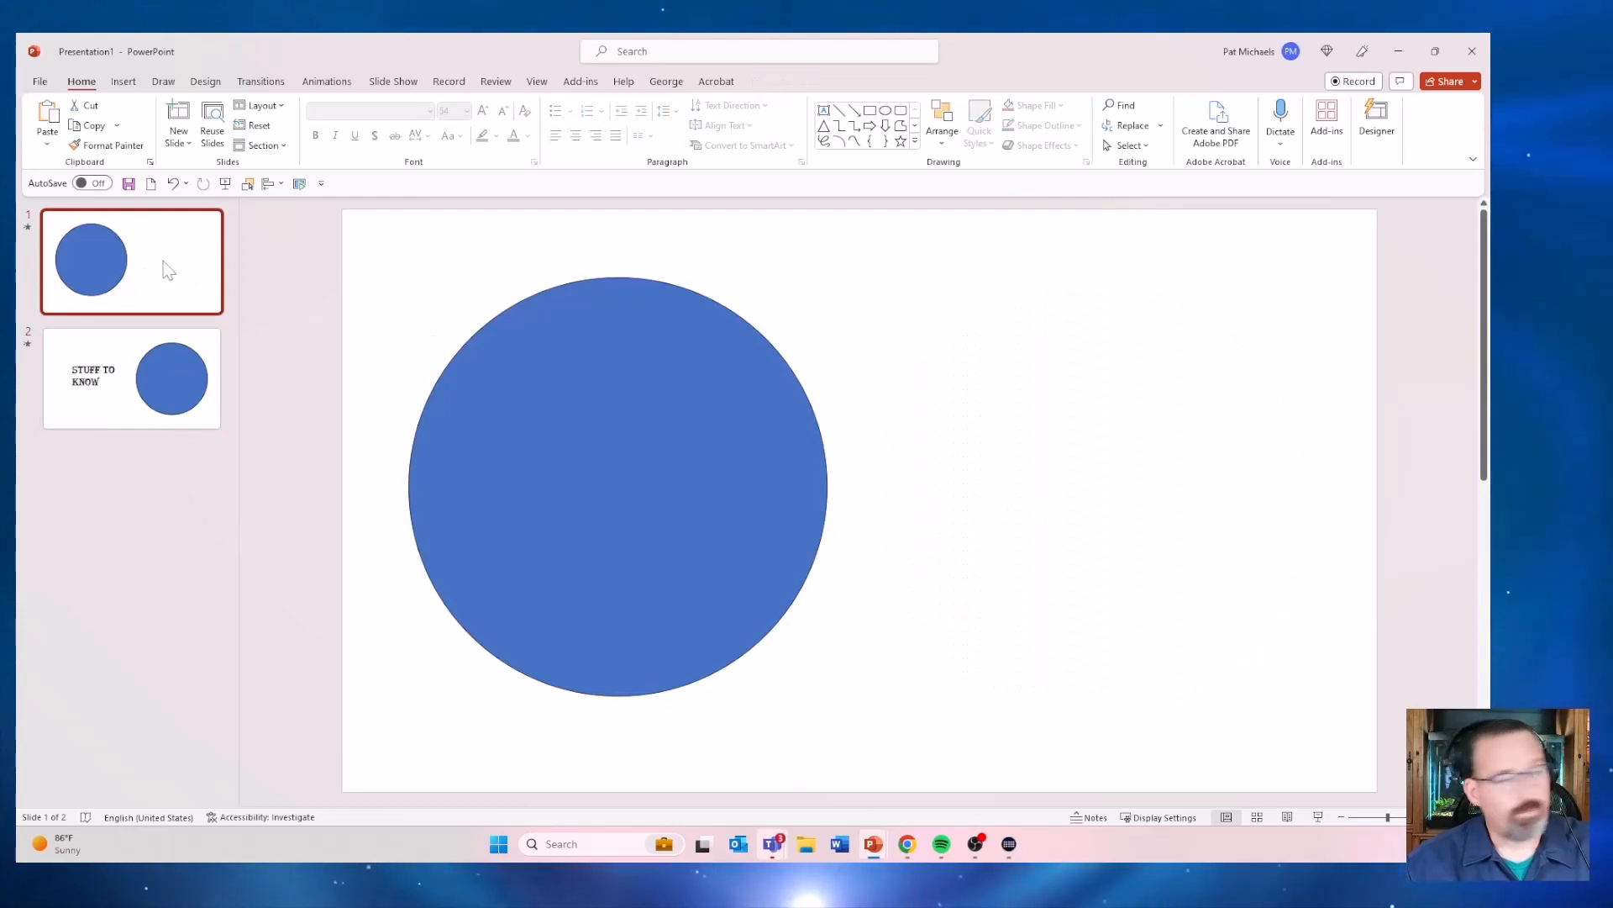
click(115, 381)
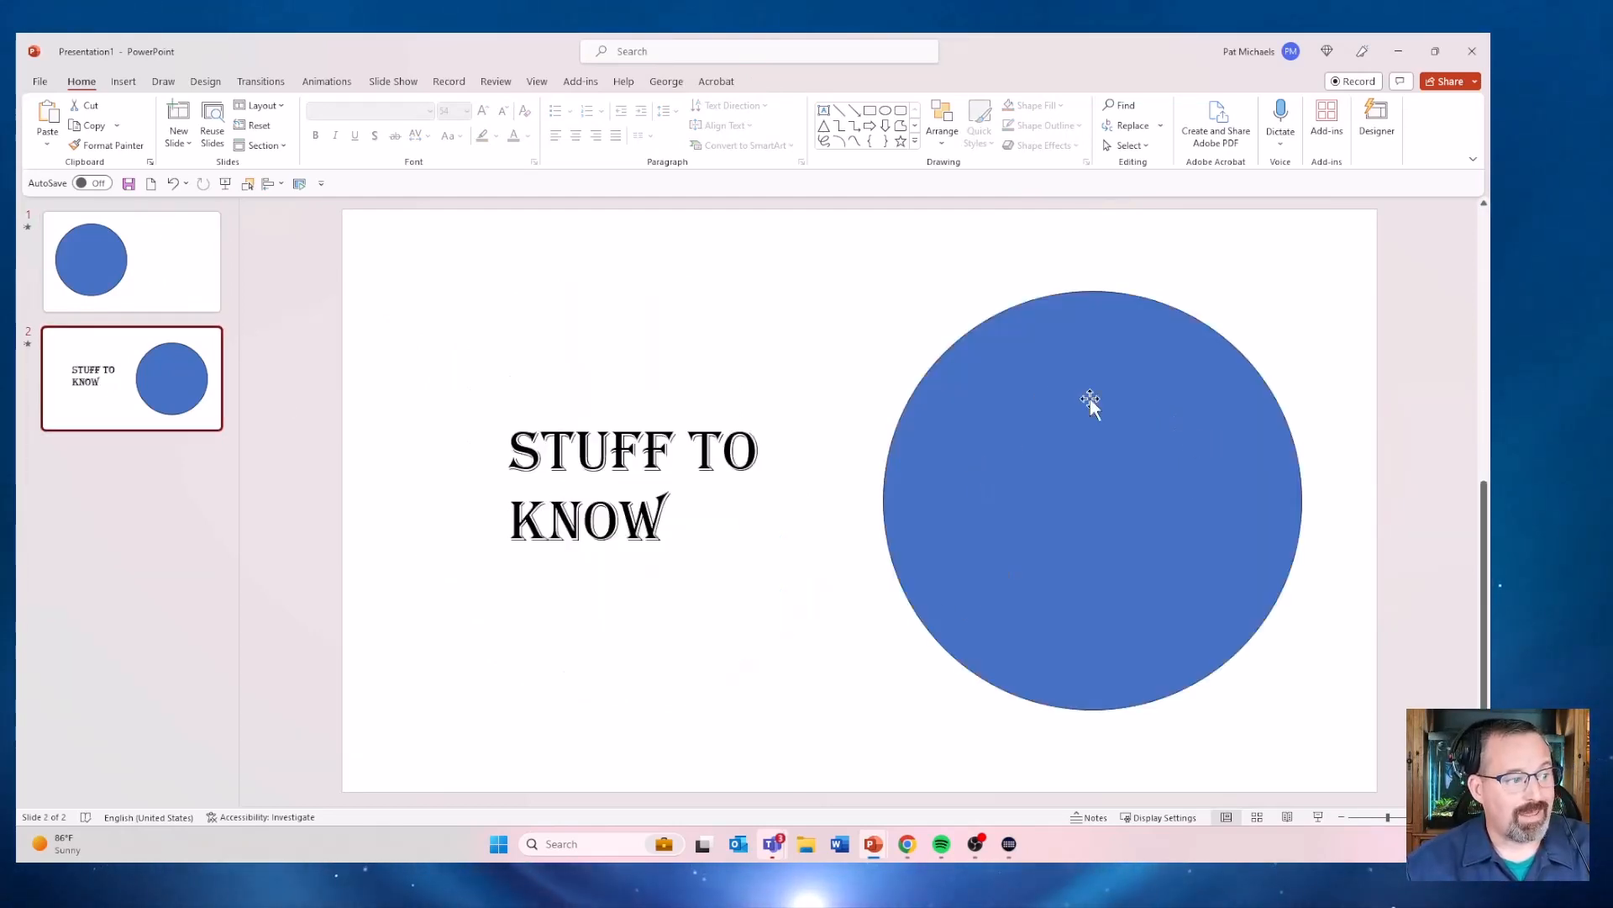
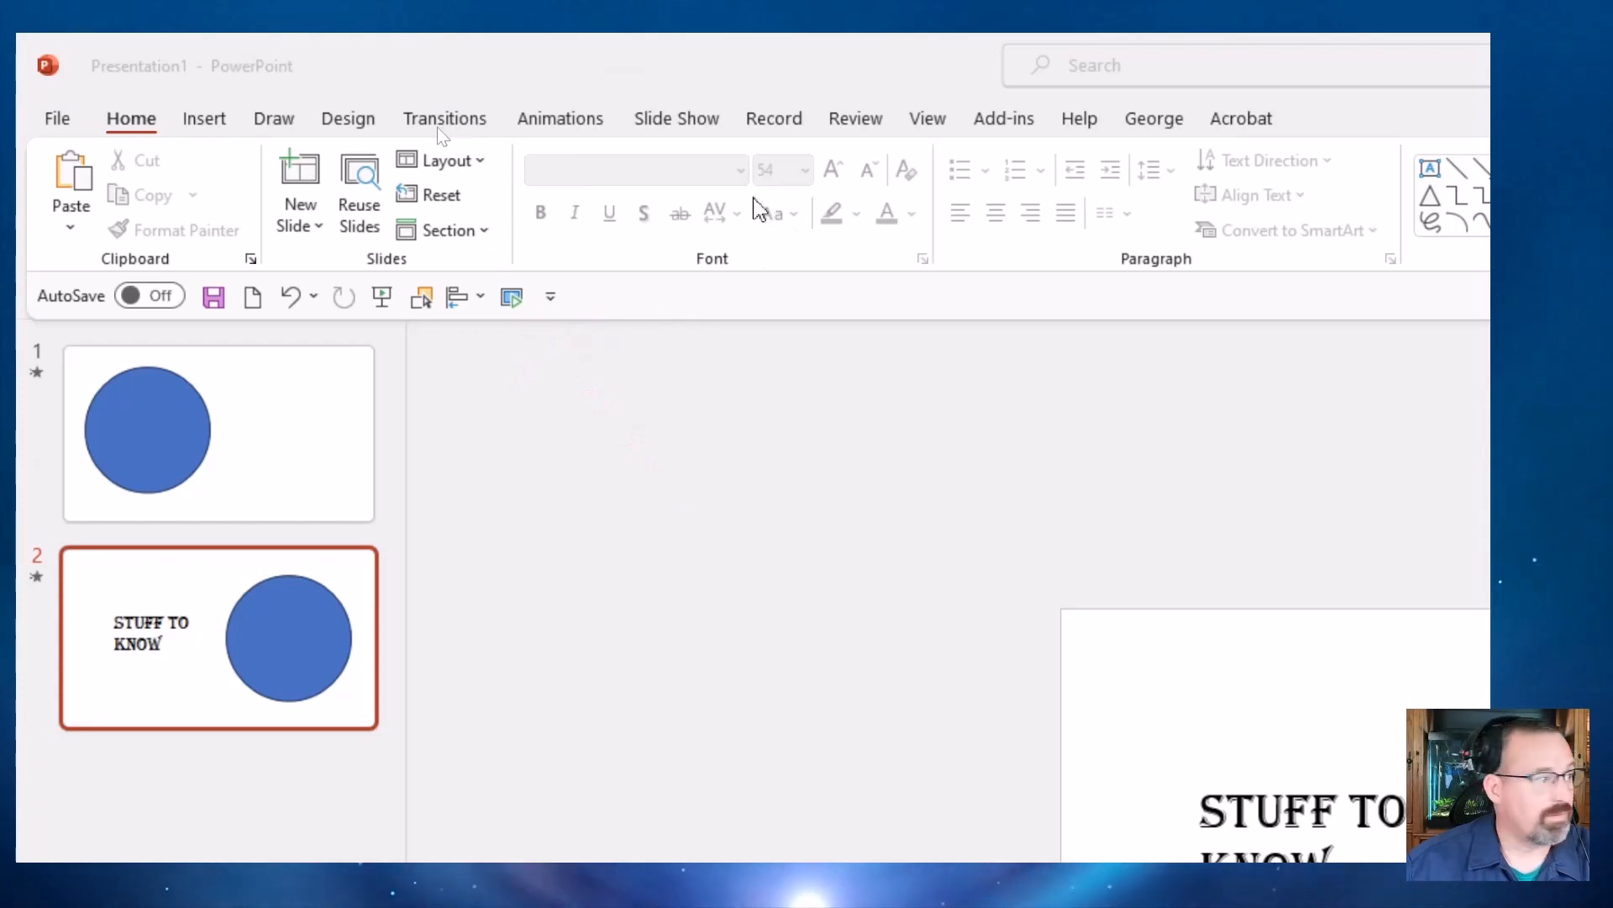
Show the Quick Access Toolbar above the ribbon
click(552, 304)
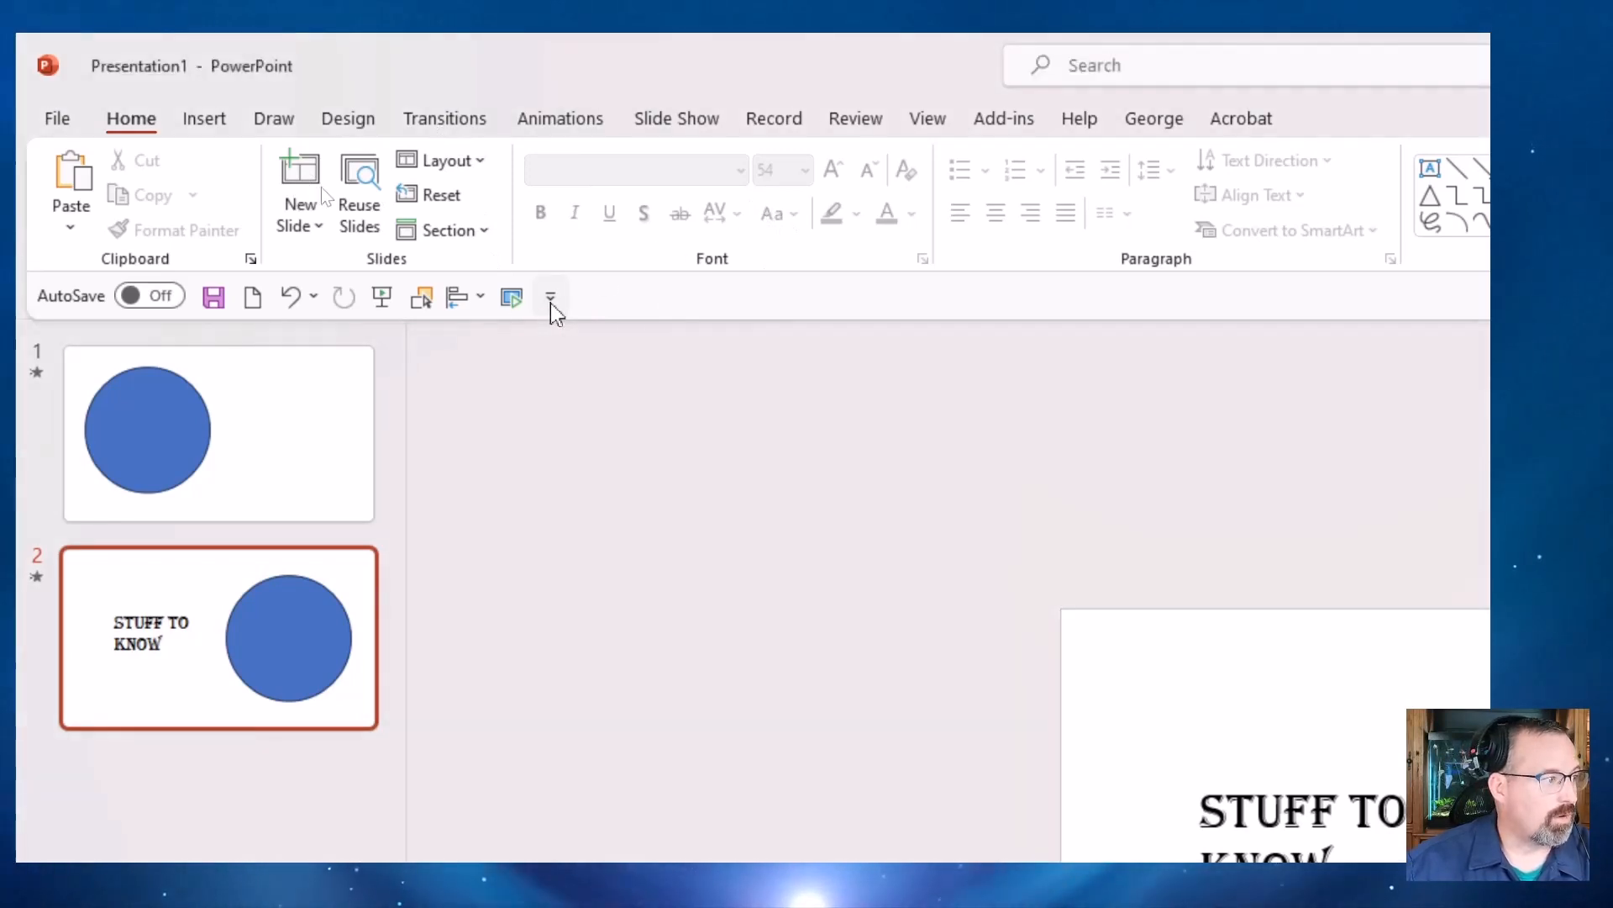
click(552, 302)
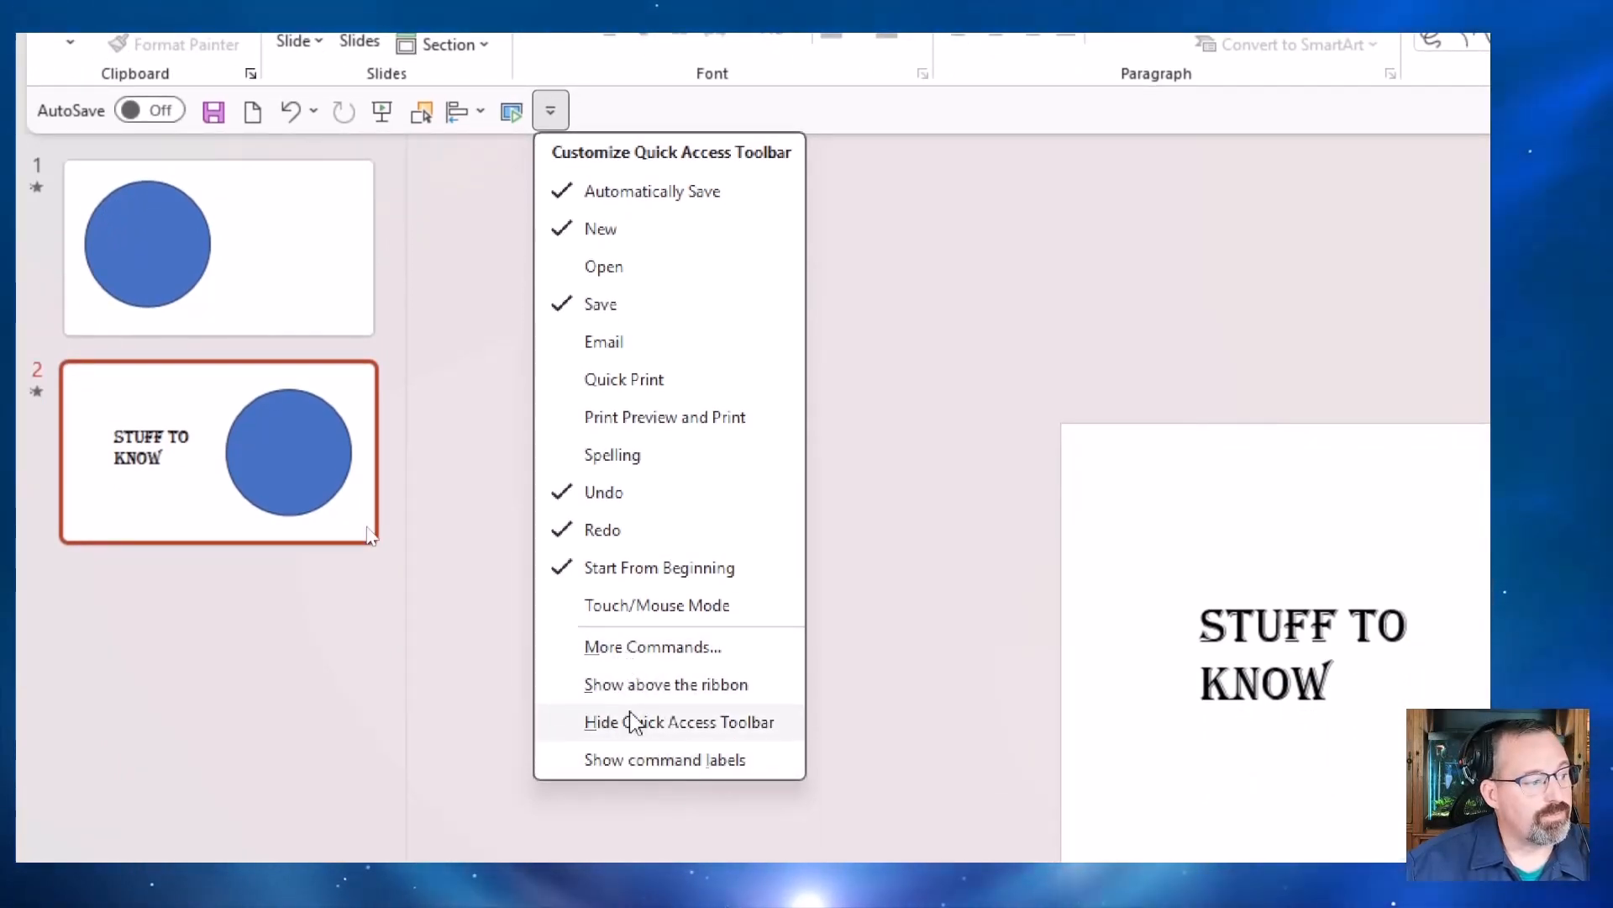
click(636, 687)
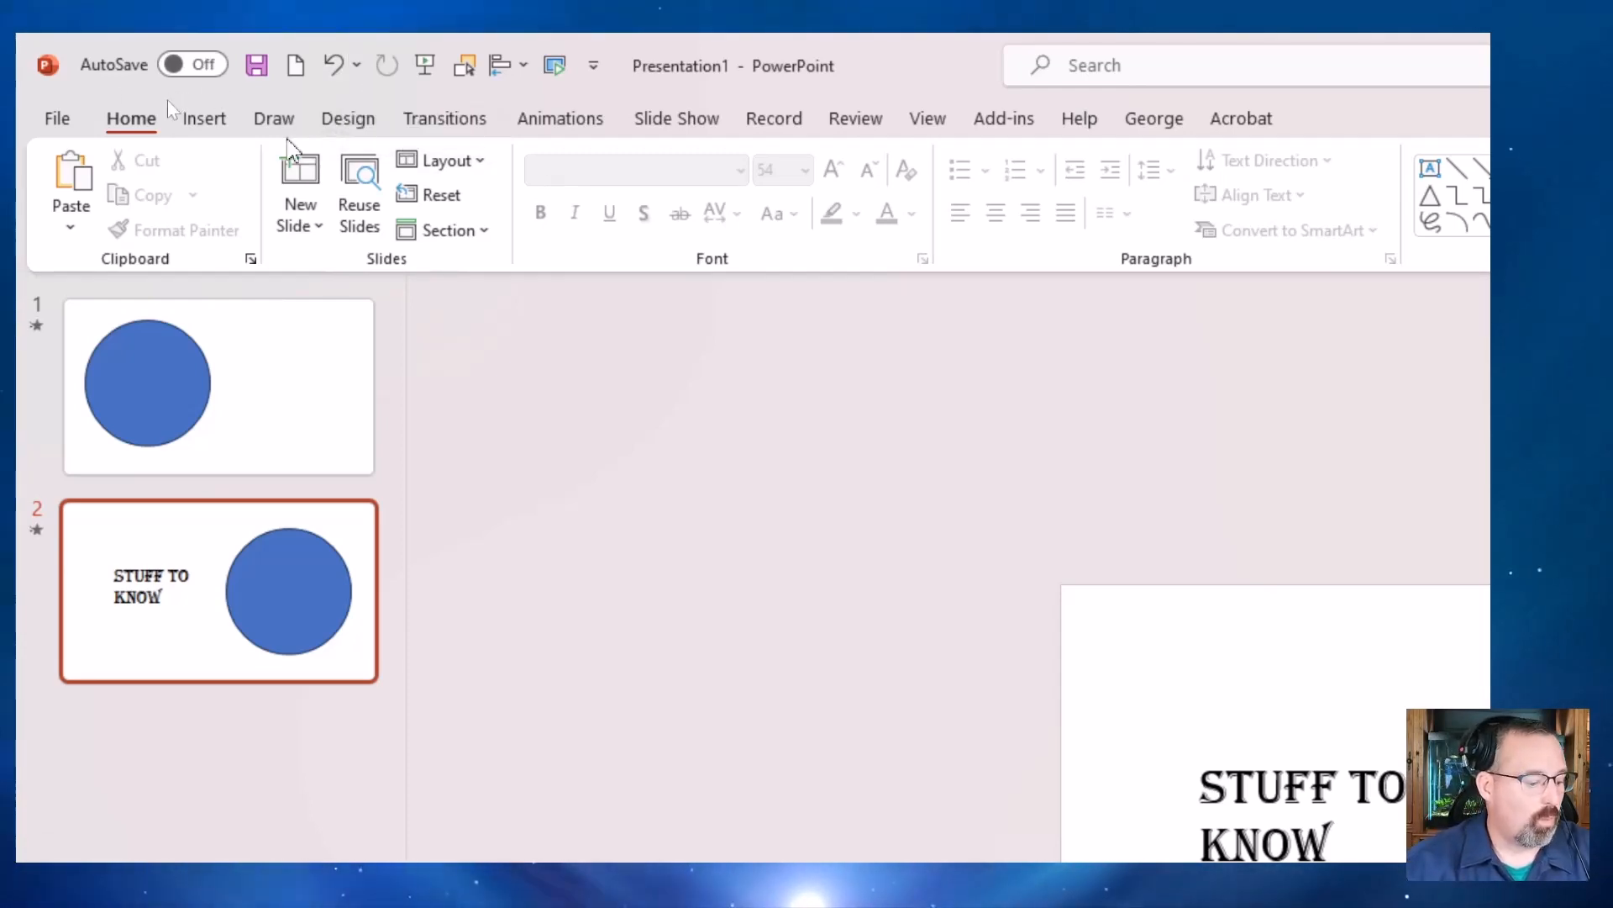
click(199, 120)
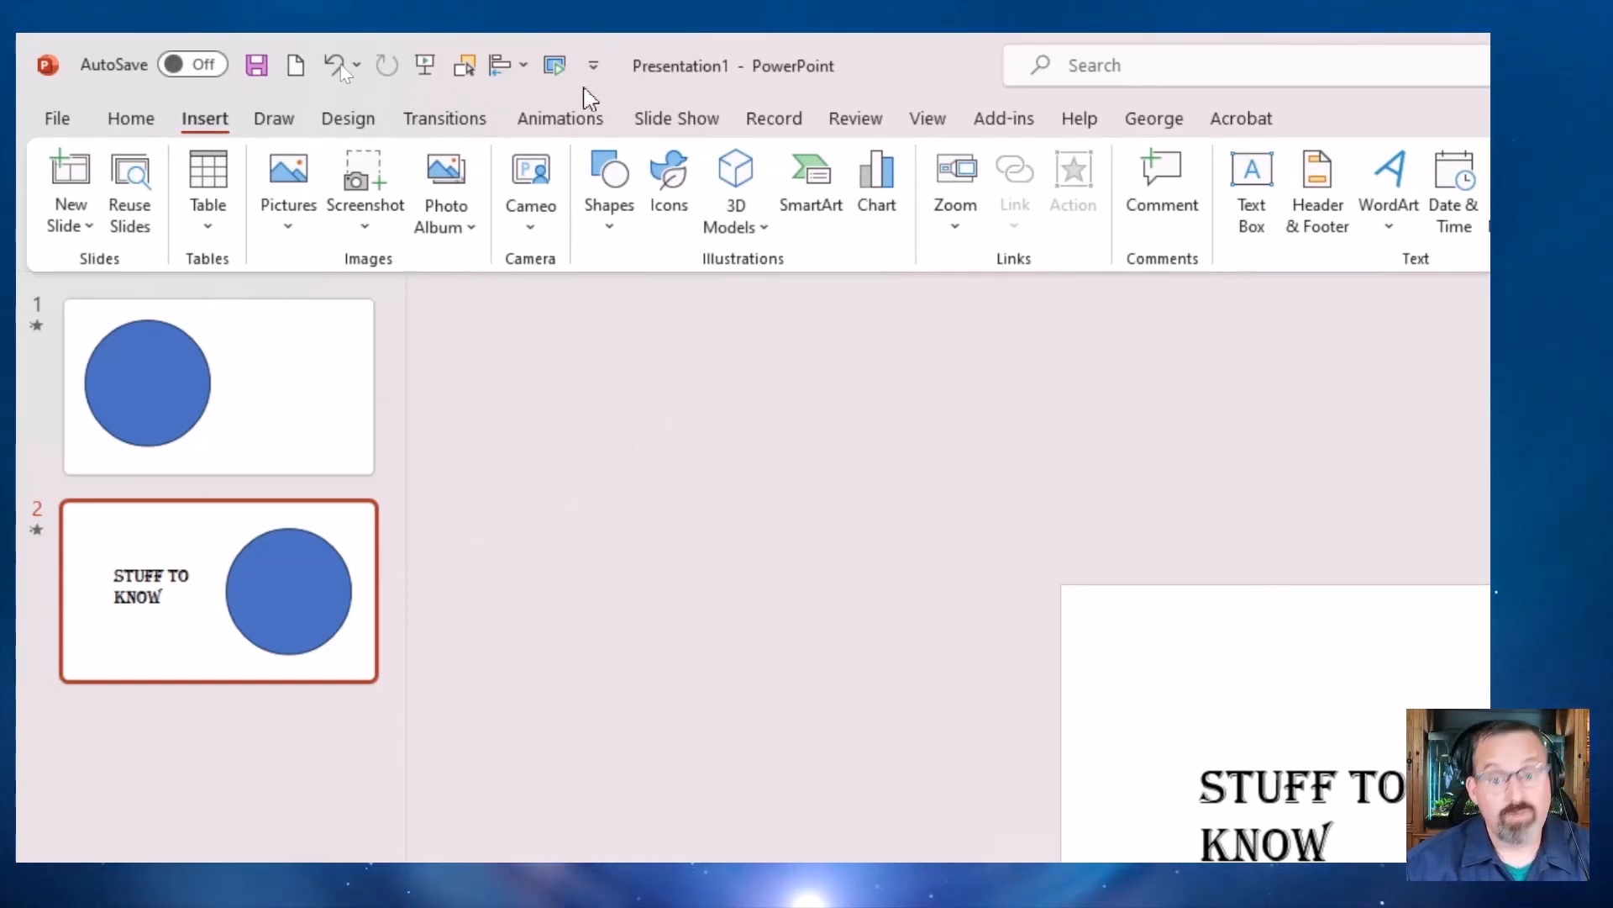
click(545, 118)
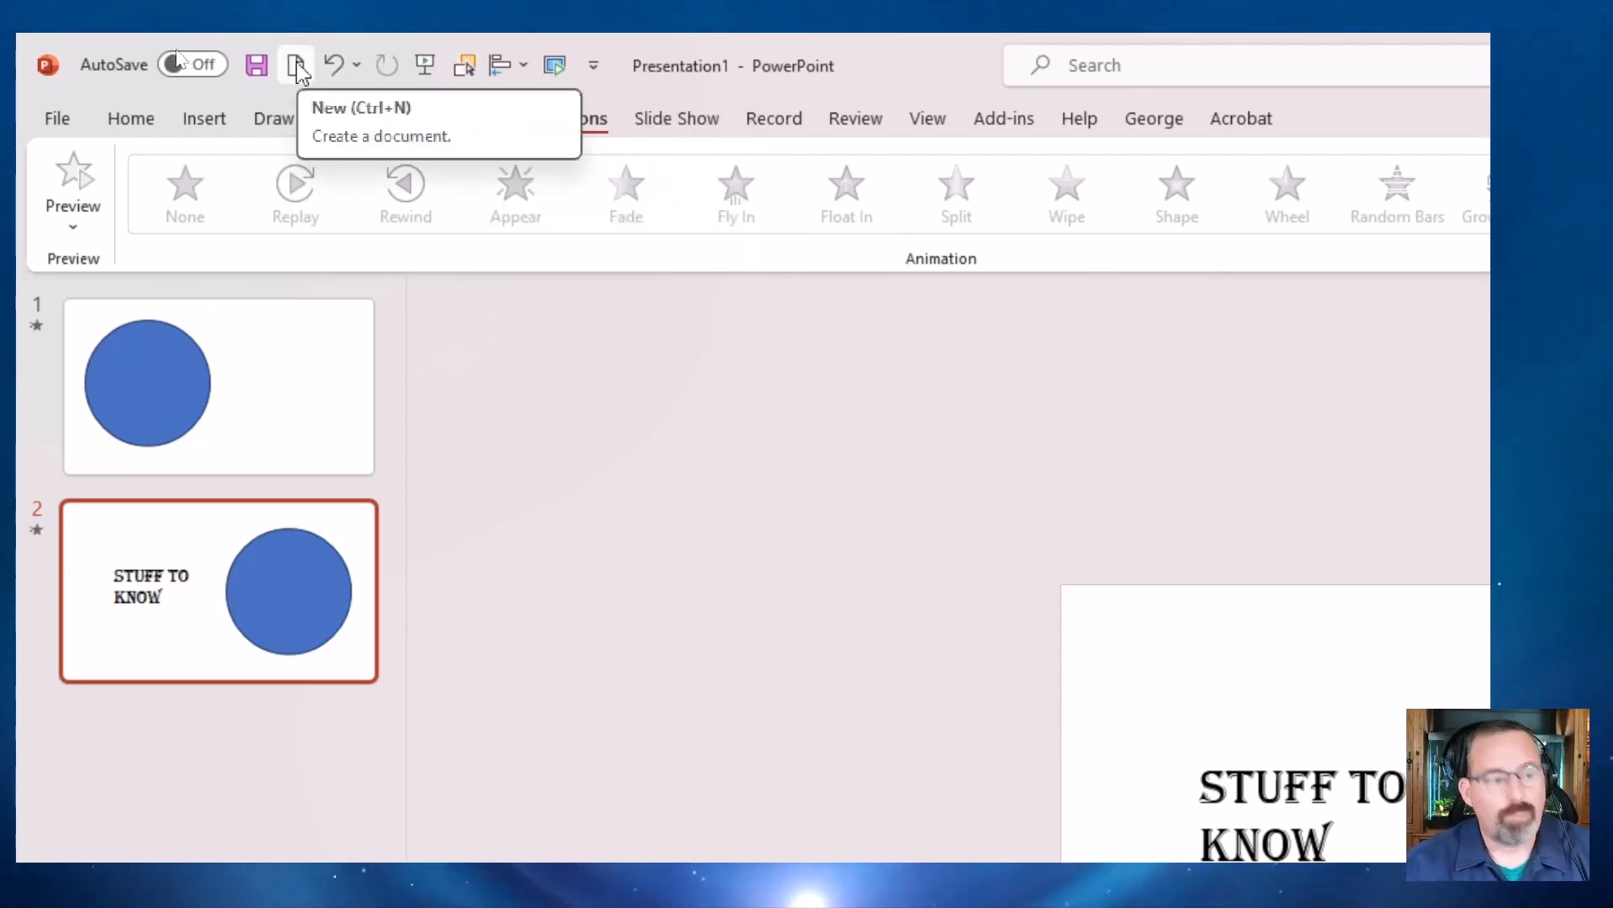
Show the Quick Access Toolbar below the ribbon
click(597, 72)
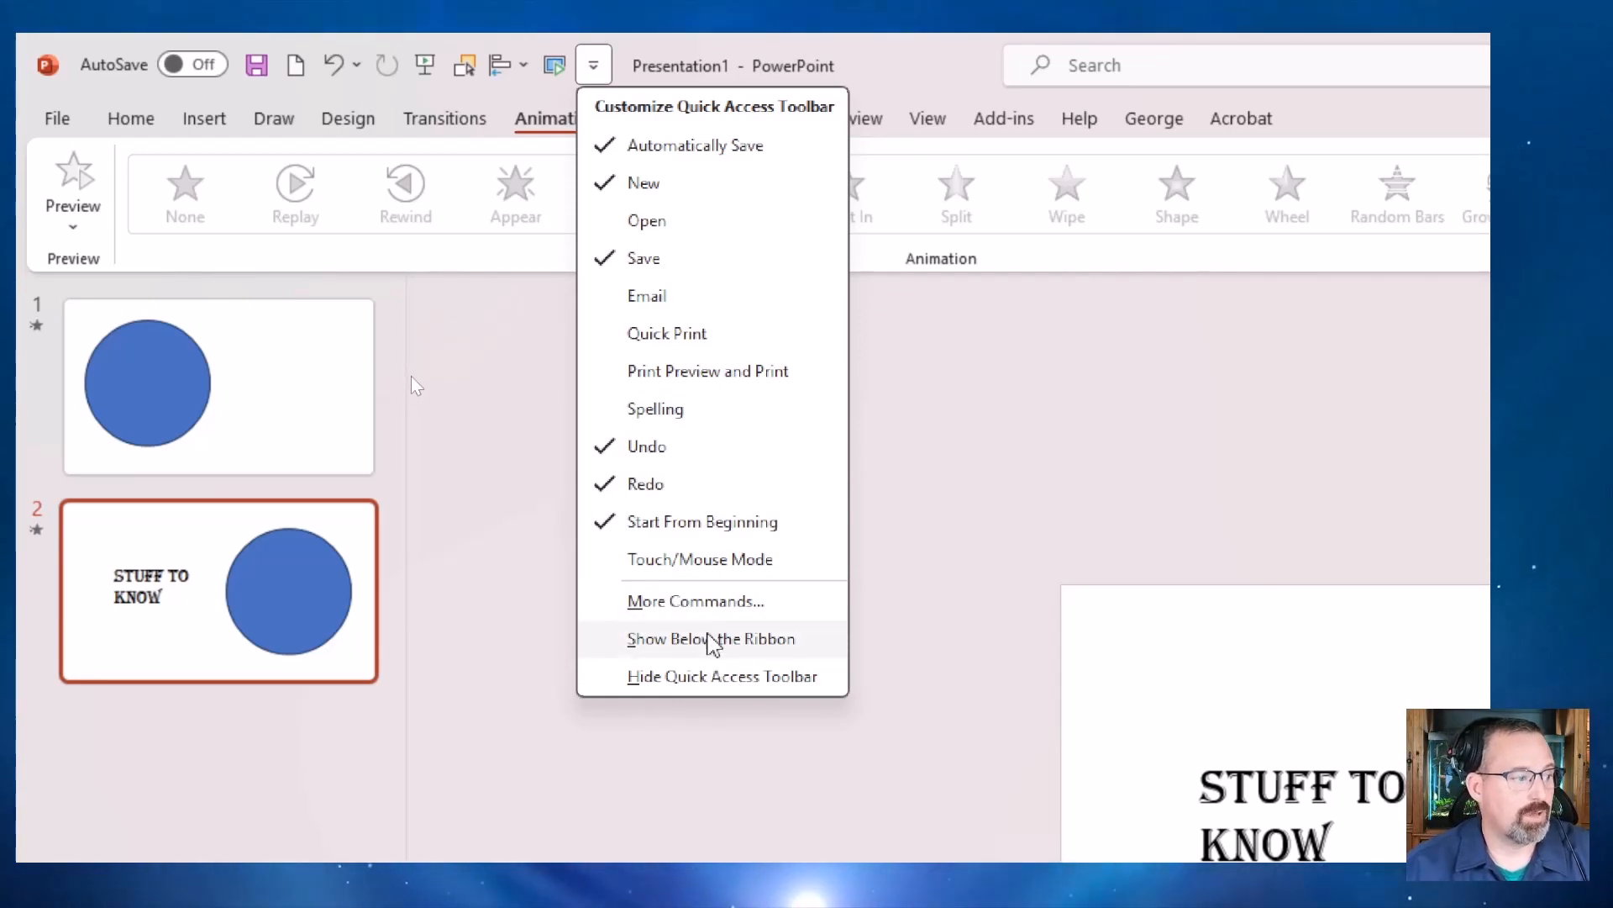
click(711, 640)
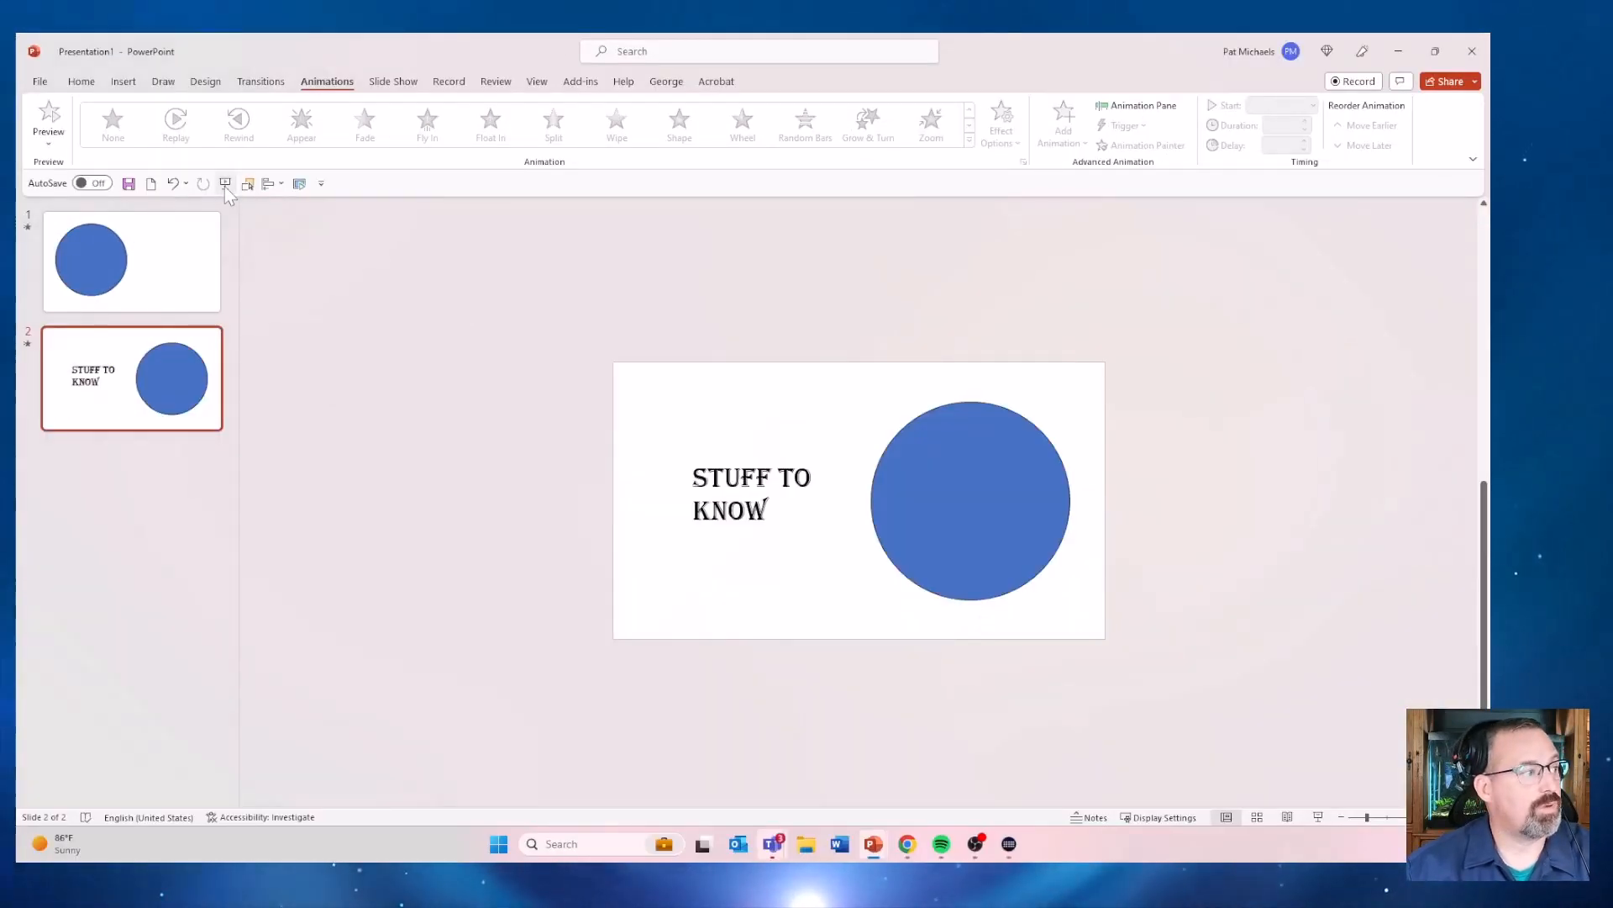
Play the slide show from the beginning, advance through the Morph transition to slide 2, and end the show
click(224, 183)
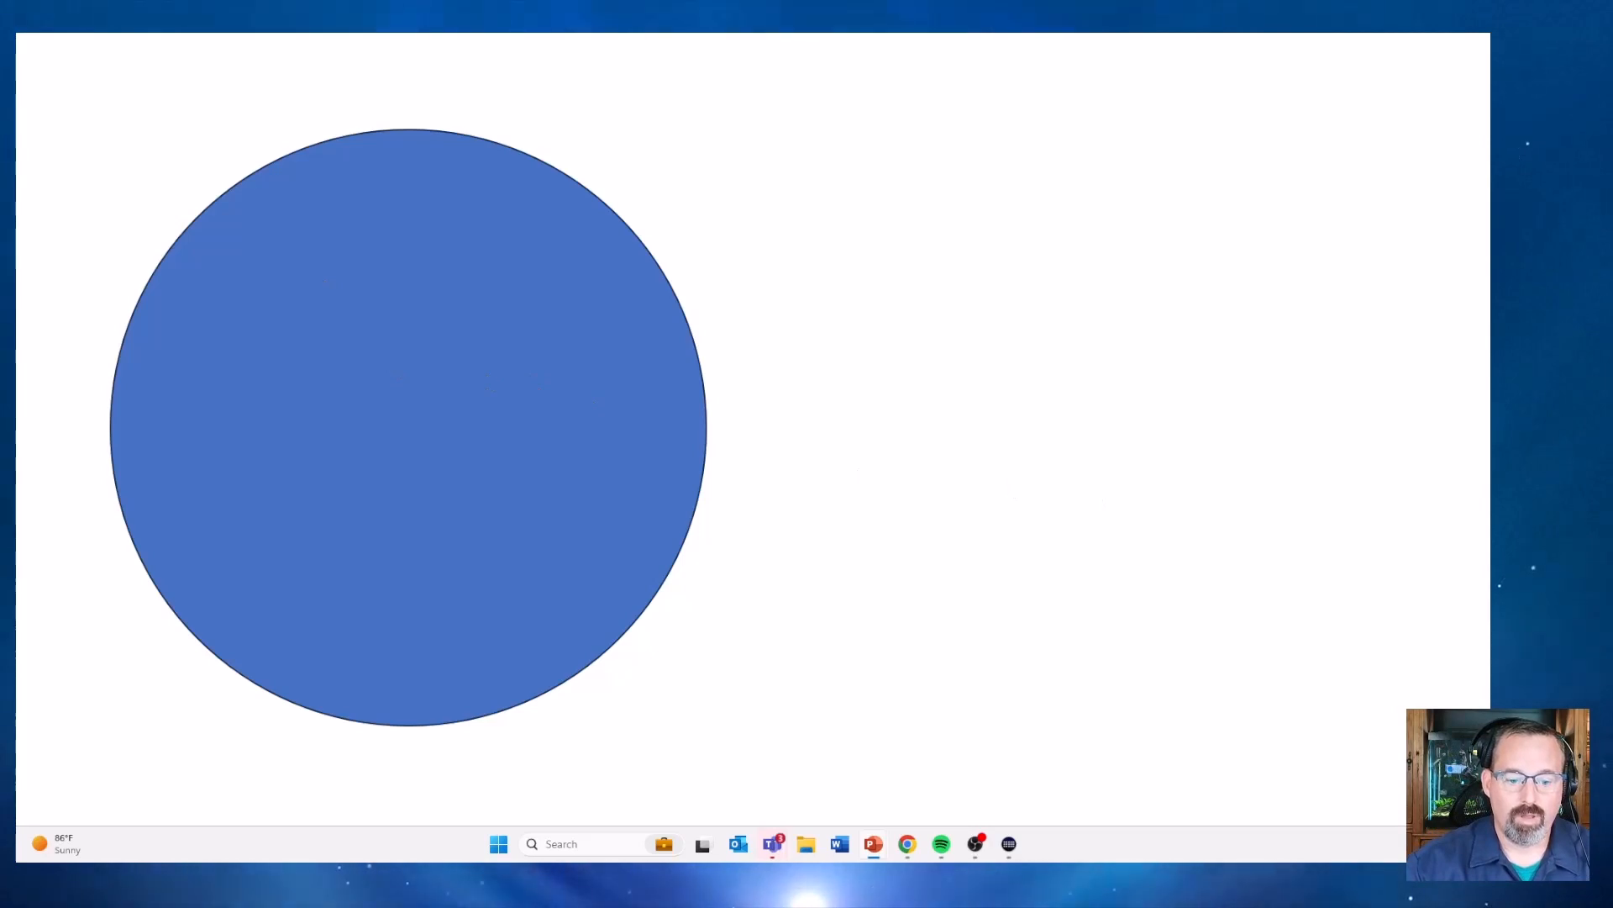
key(Right)
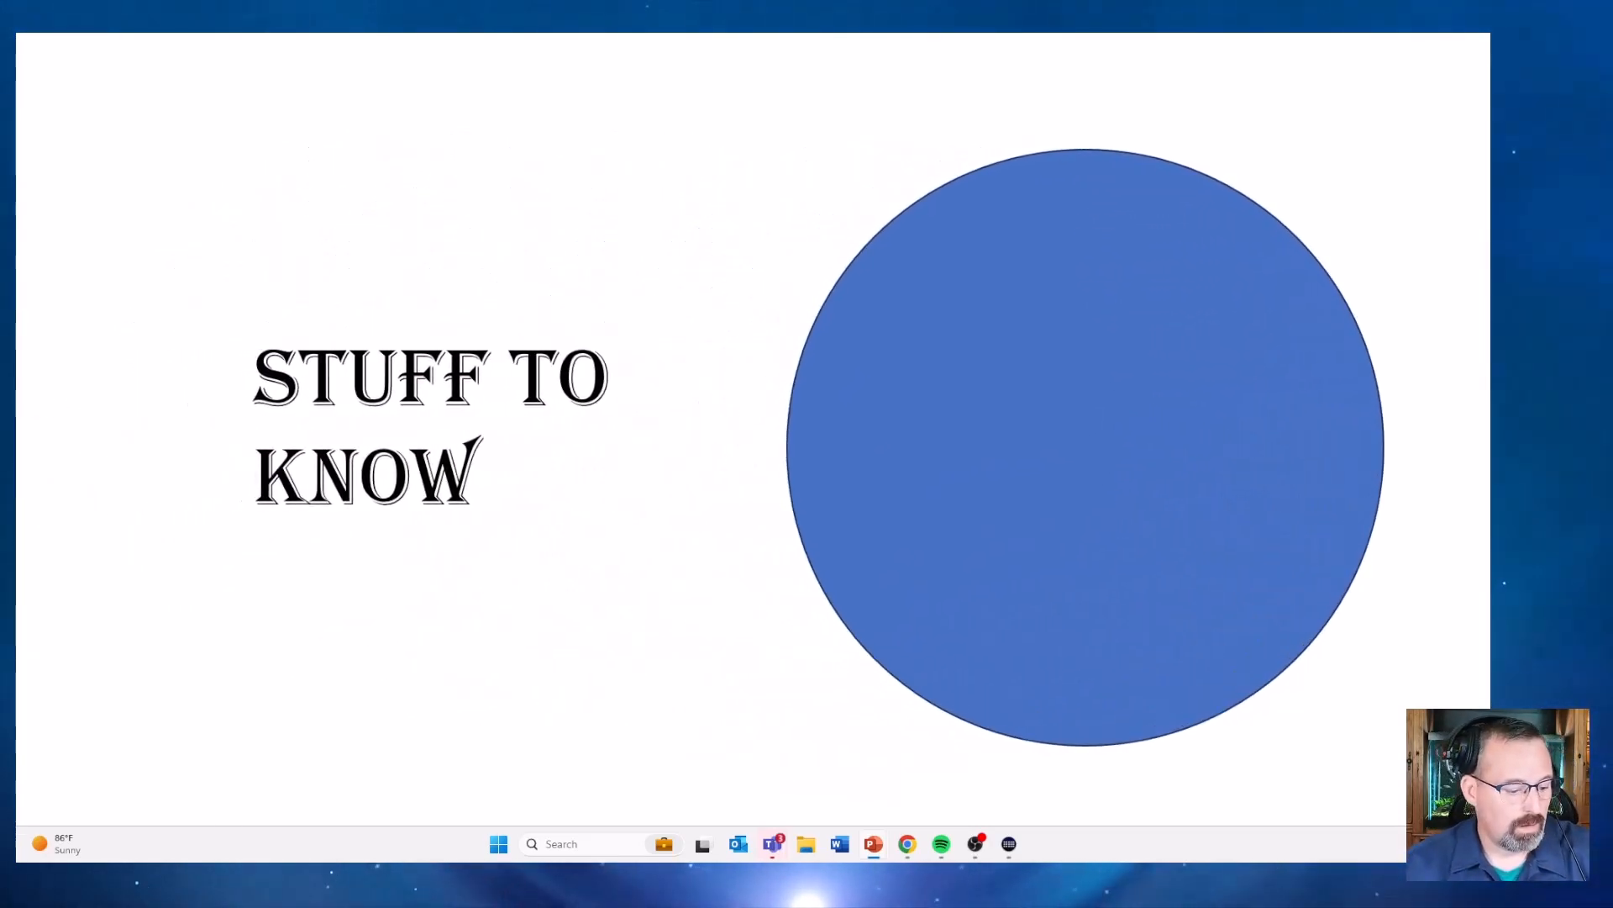
key(Escape)
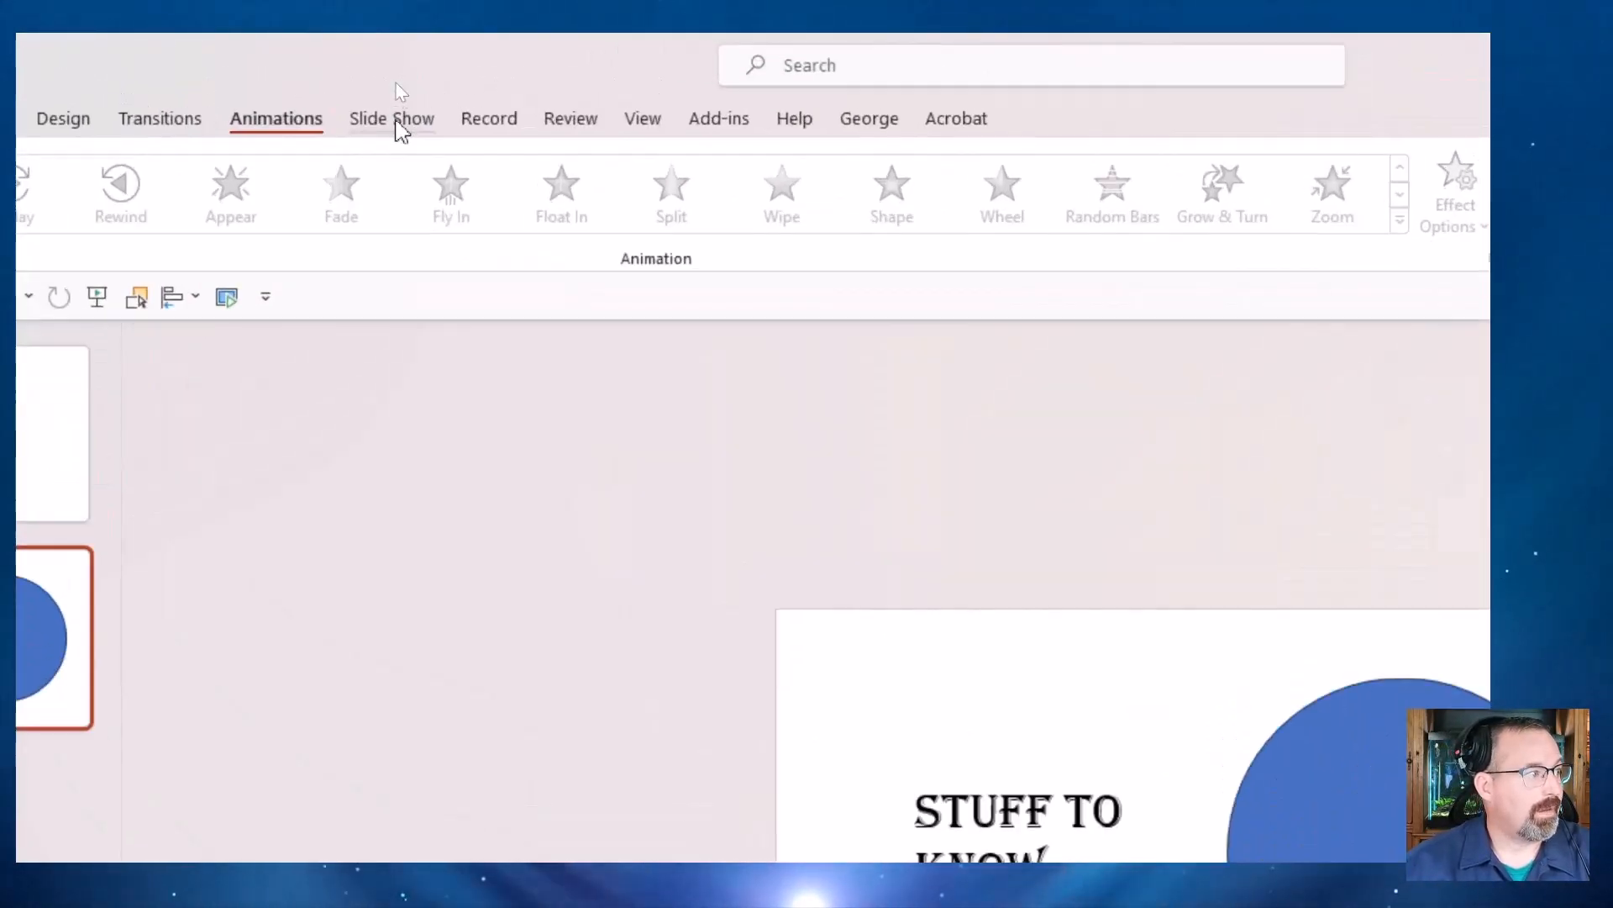
Add the From Current Slide command to the Quick Access Toolbar and remove it again
click(414, 132)
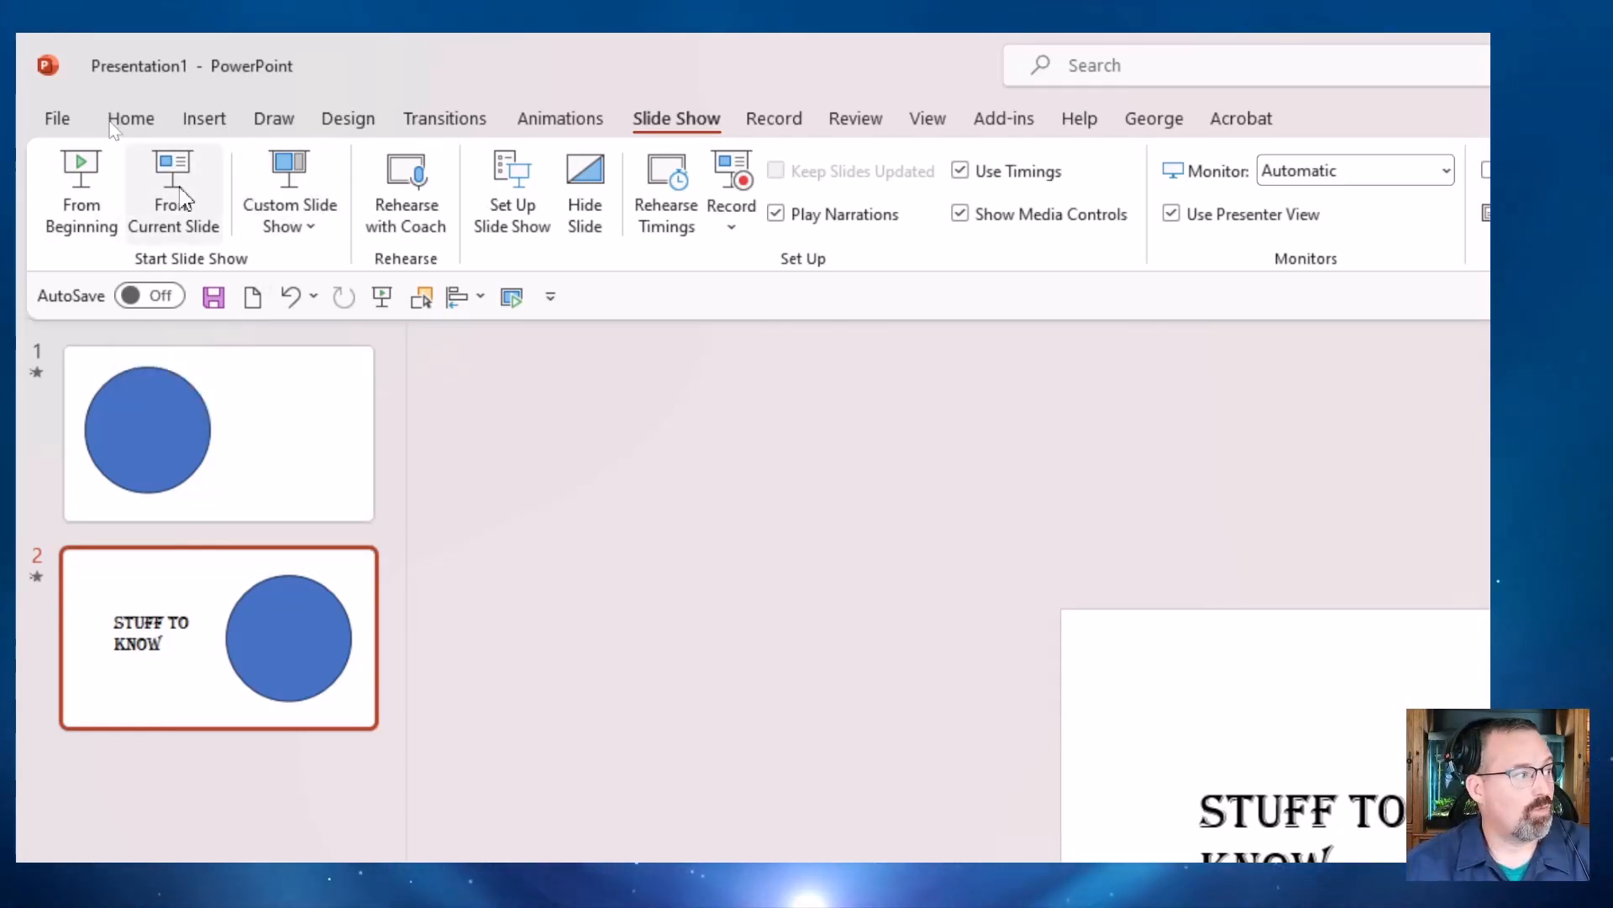
right_click(180, 188)
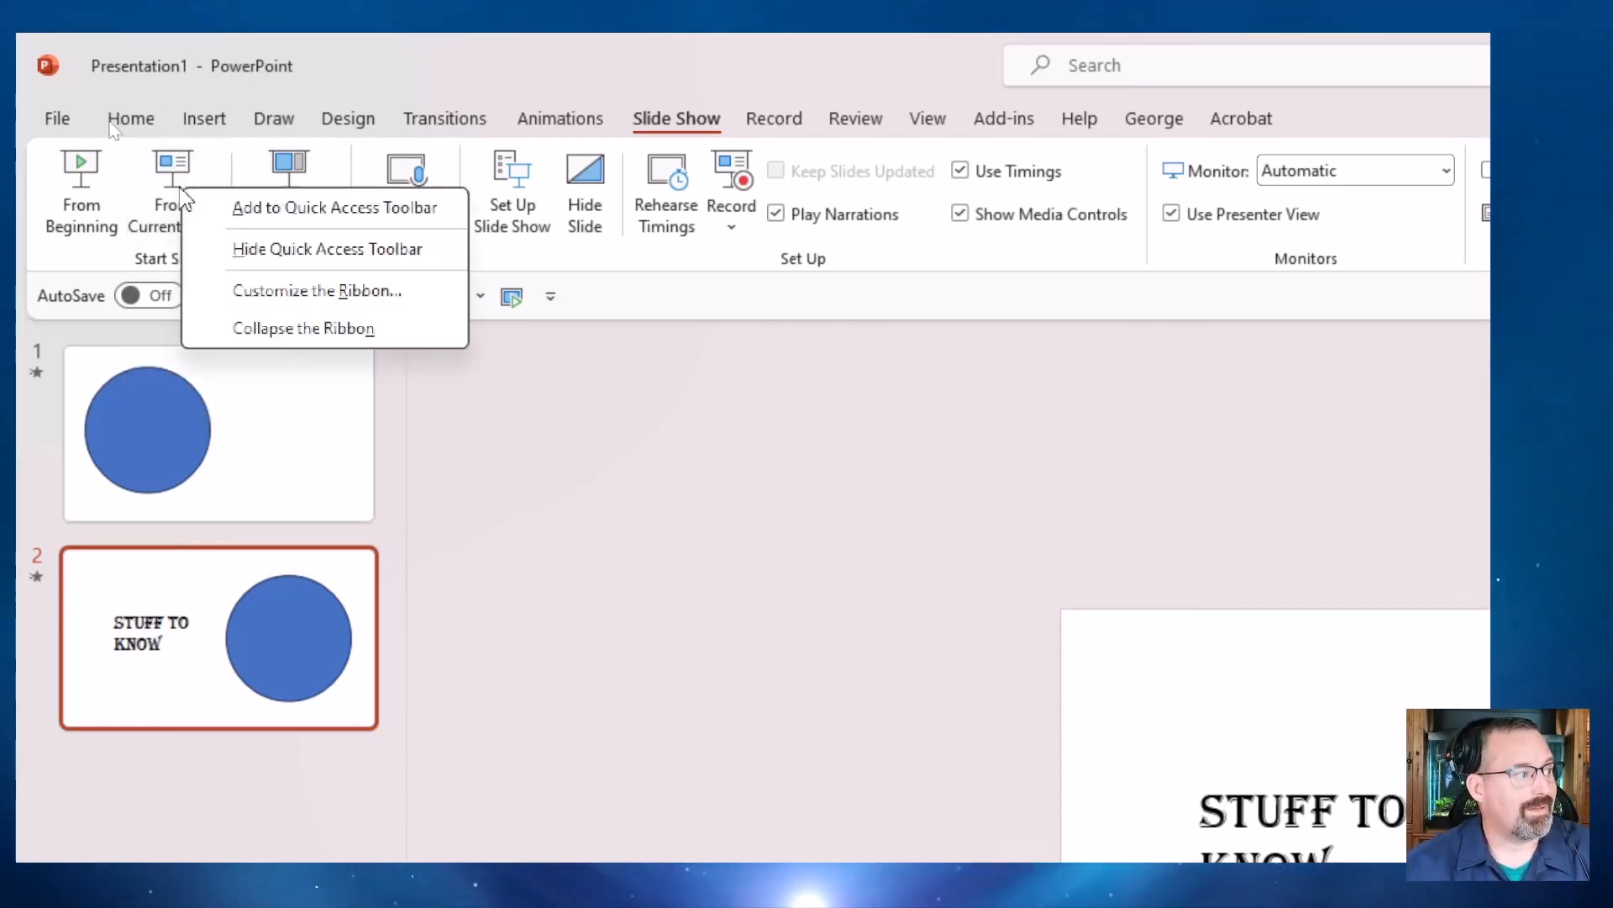
click(300, 212)
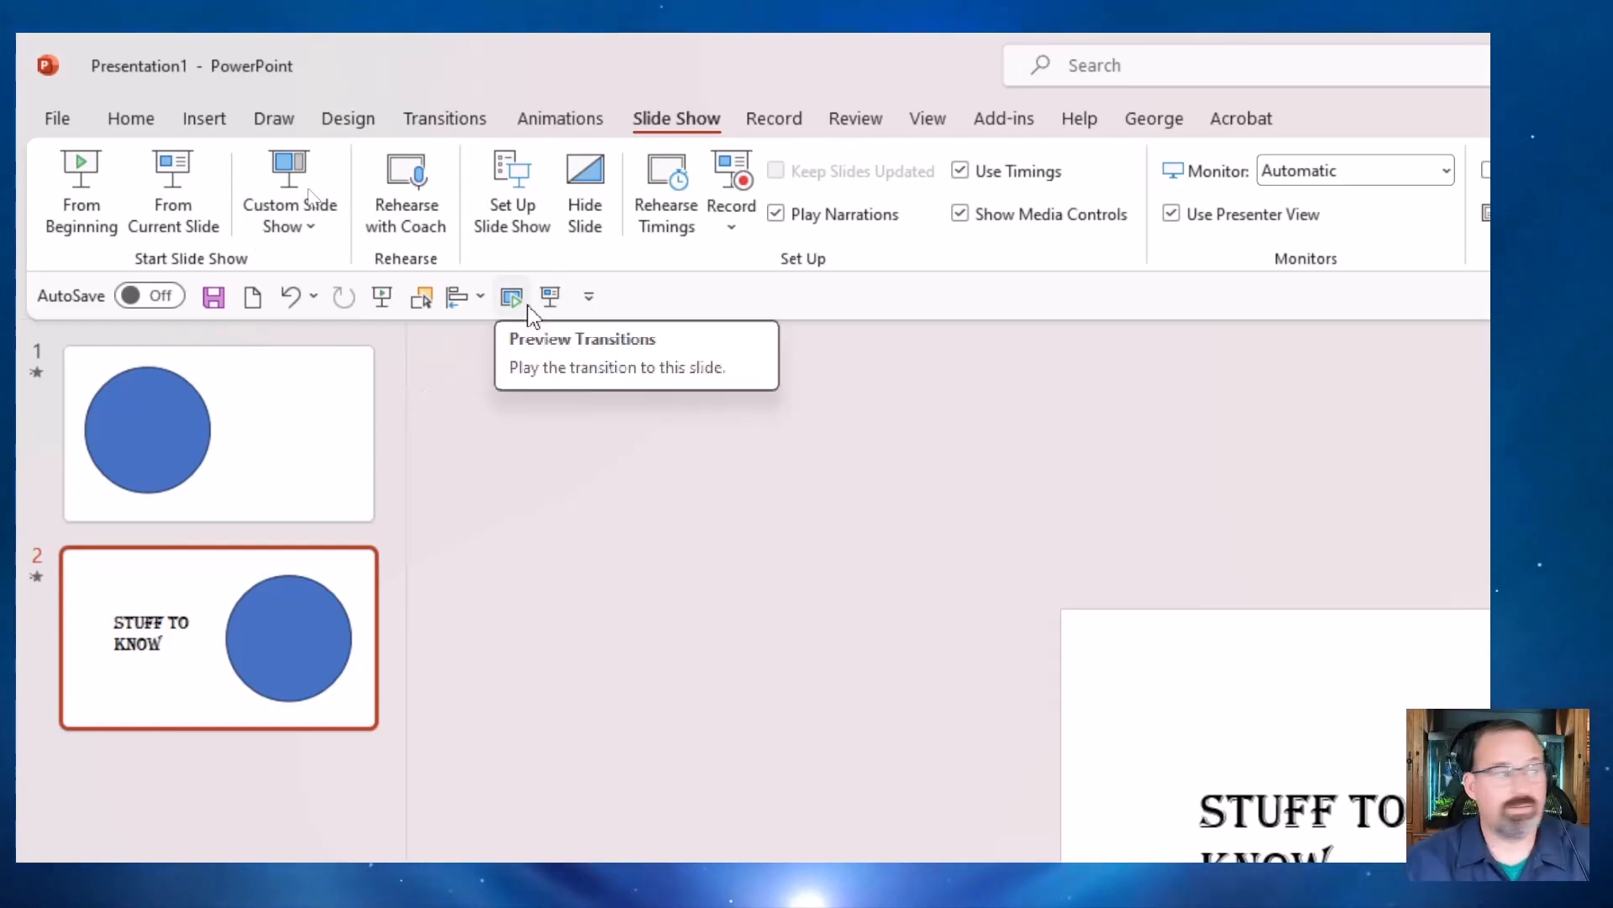
right_click(555, 302)
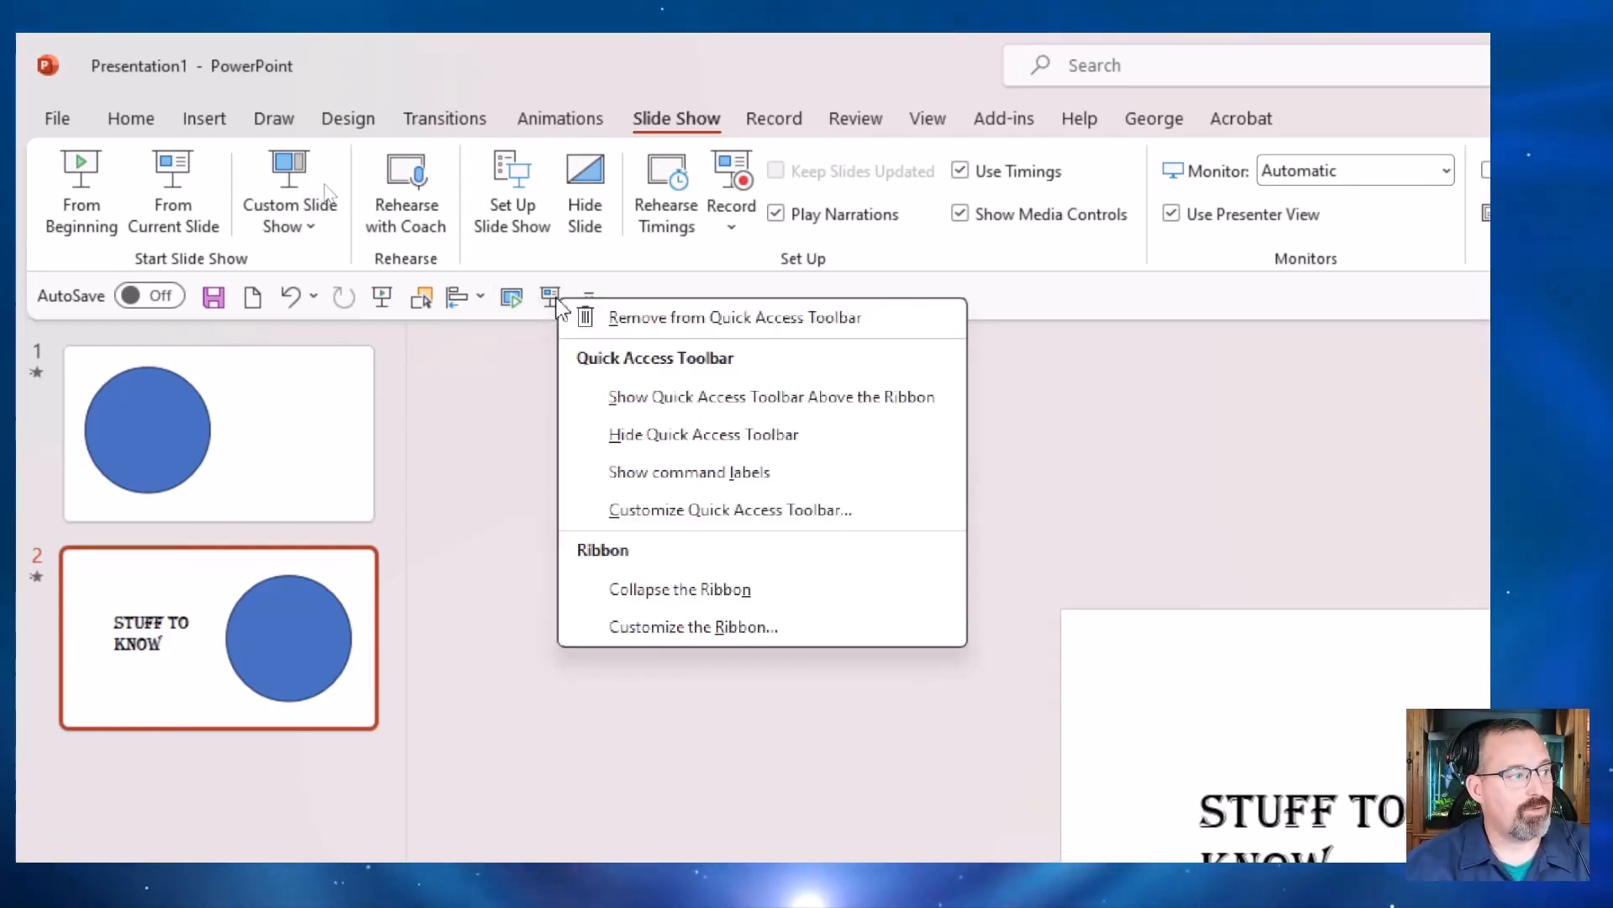
click(651, 324)
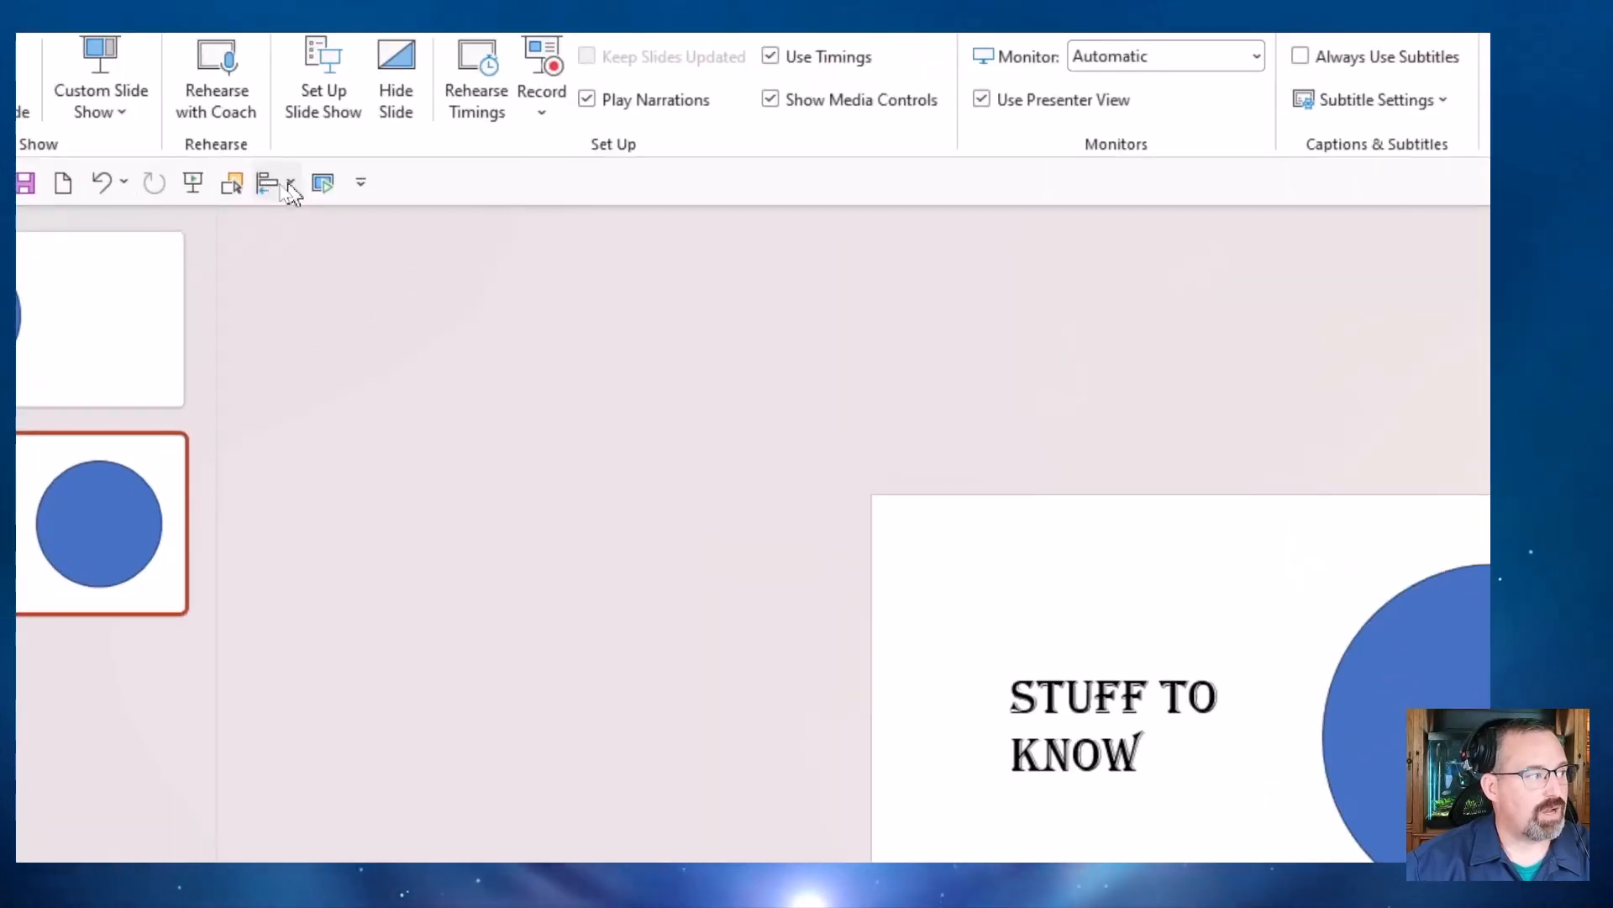
Examine the alignment options with nothing selected and with the circle on slide 1 selected
click(288, 182)
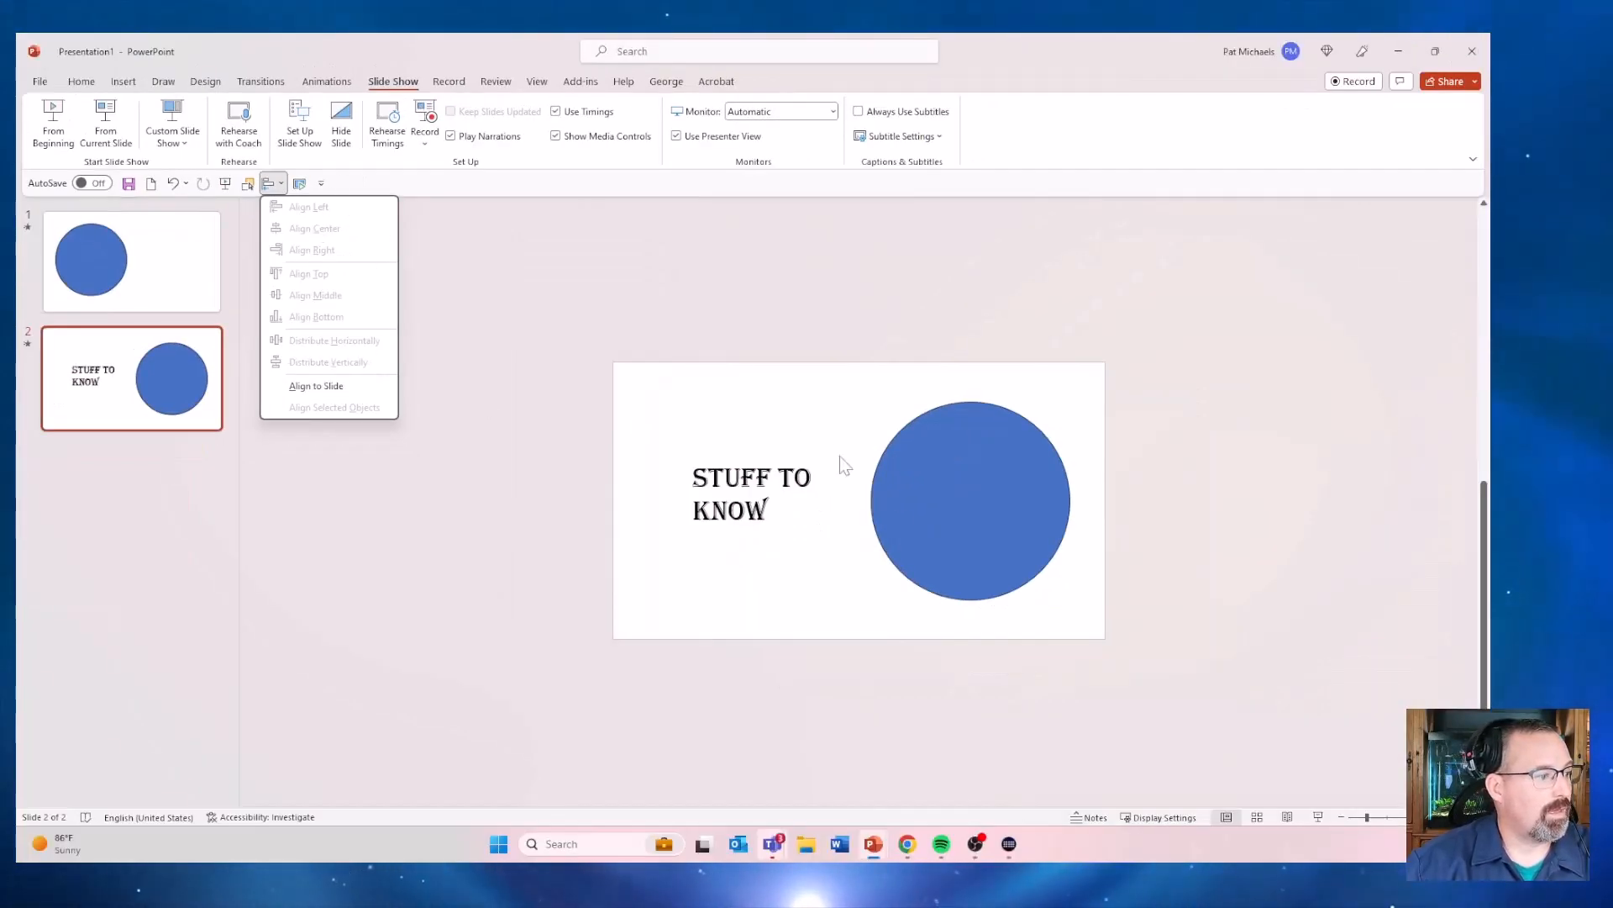
click(908, 493)
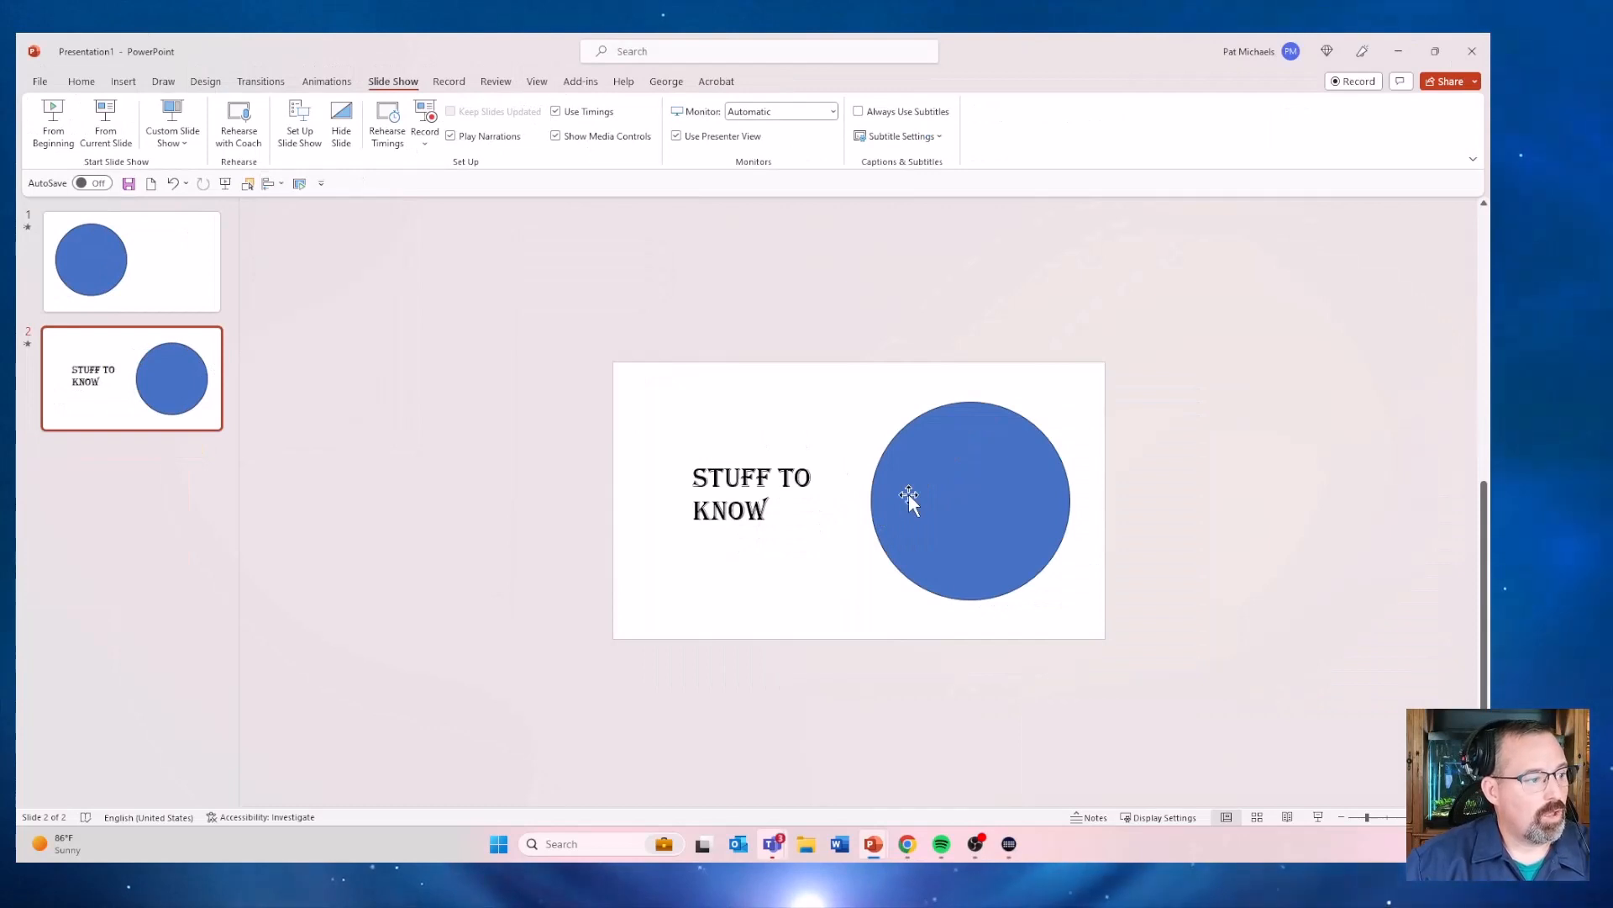
click(87, 264)
click(734, 515)
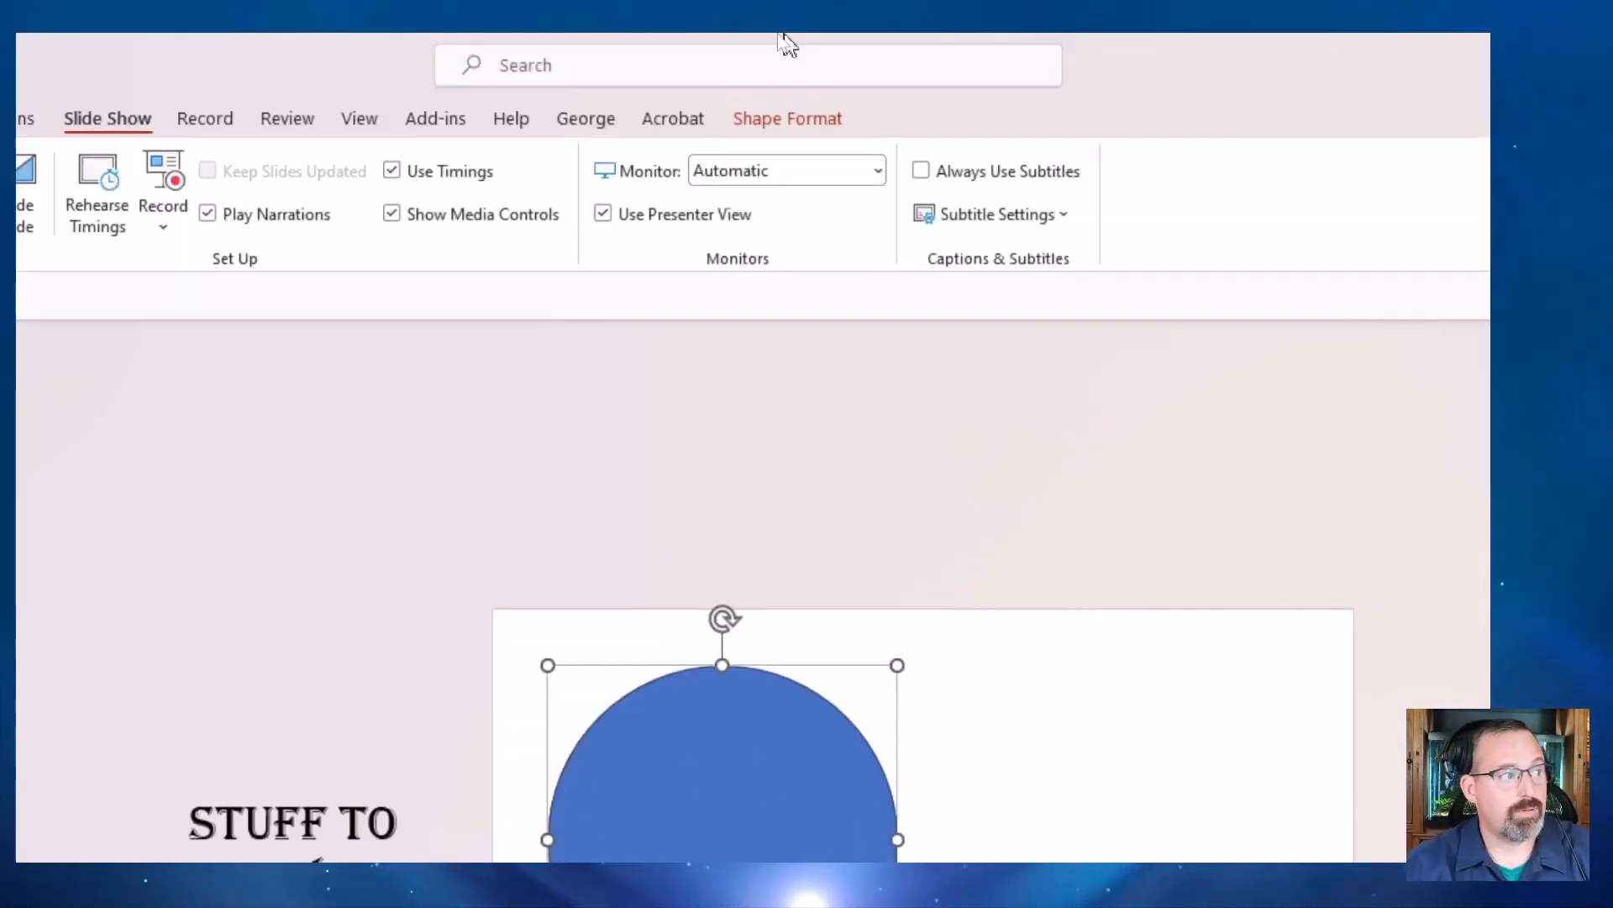
click(785, 120)
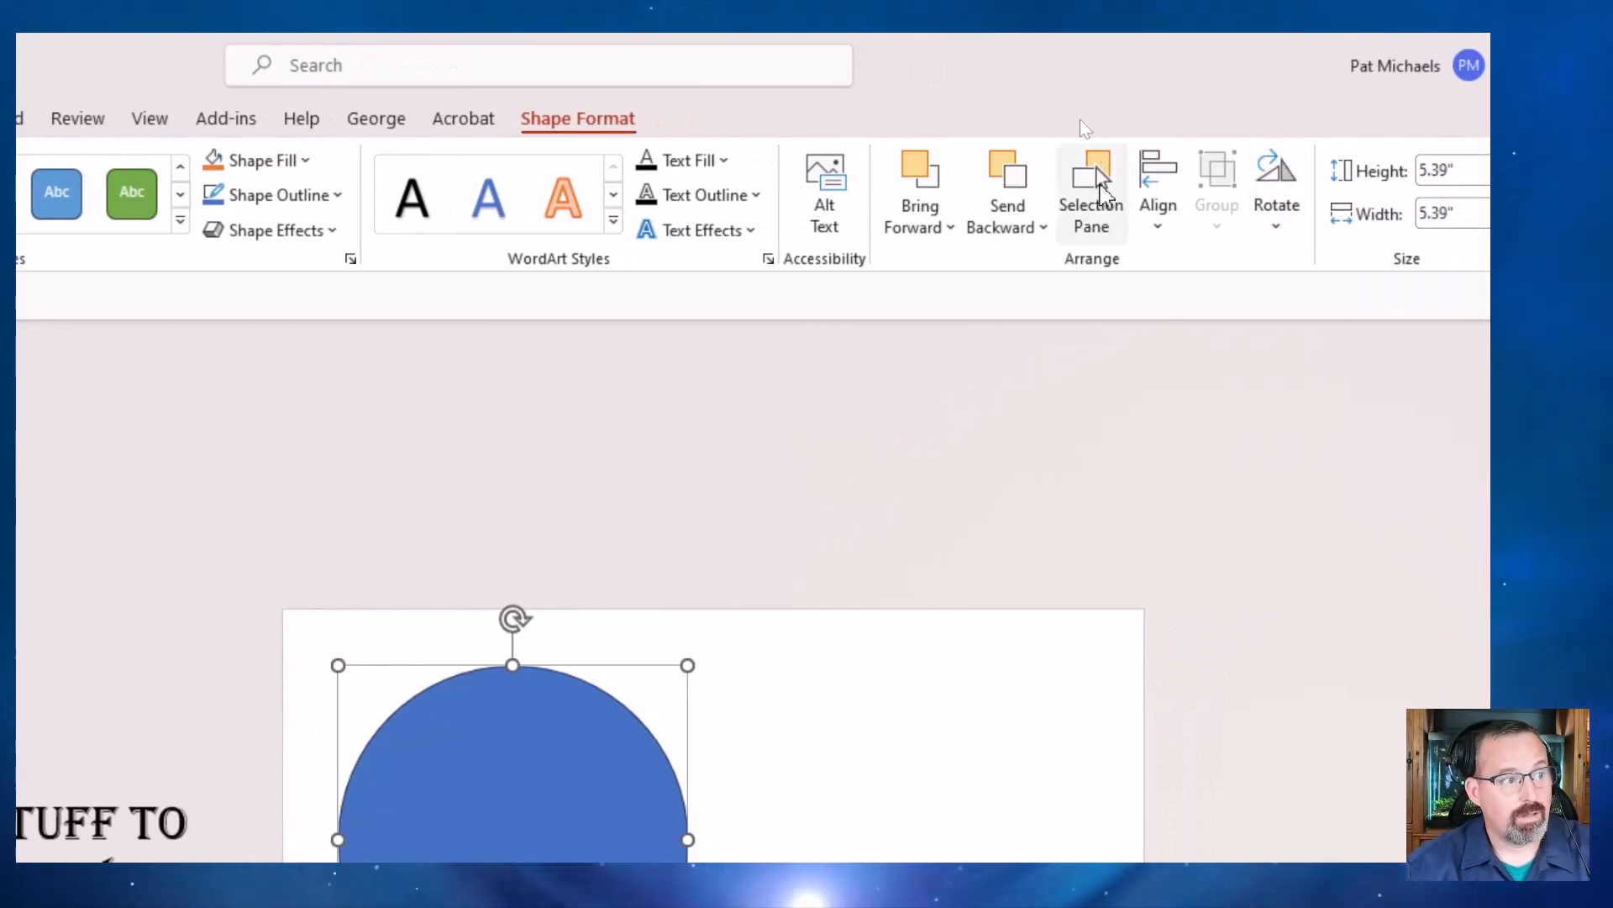
click(1159, 225)
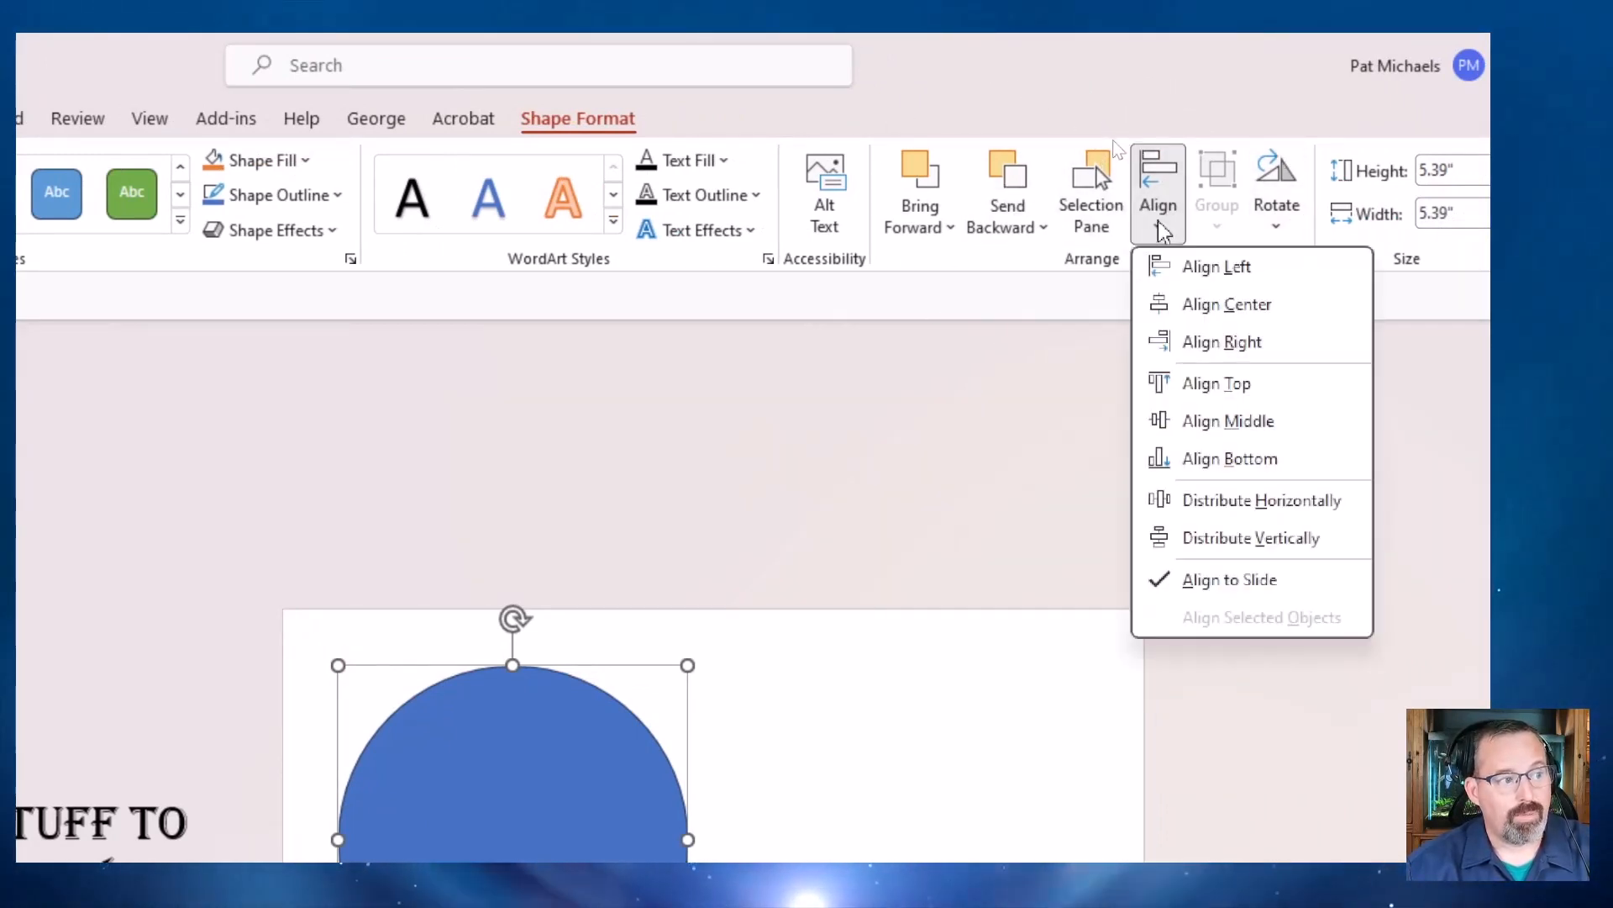
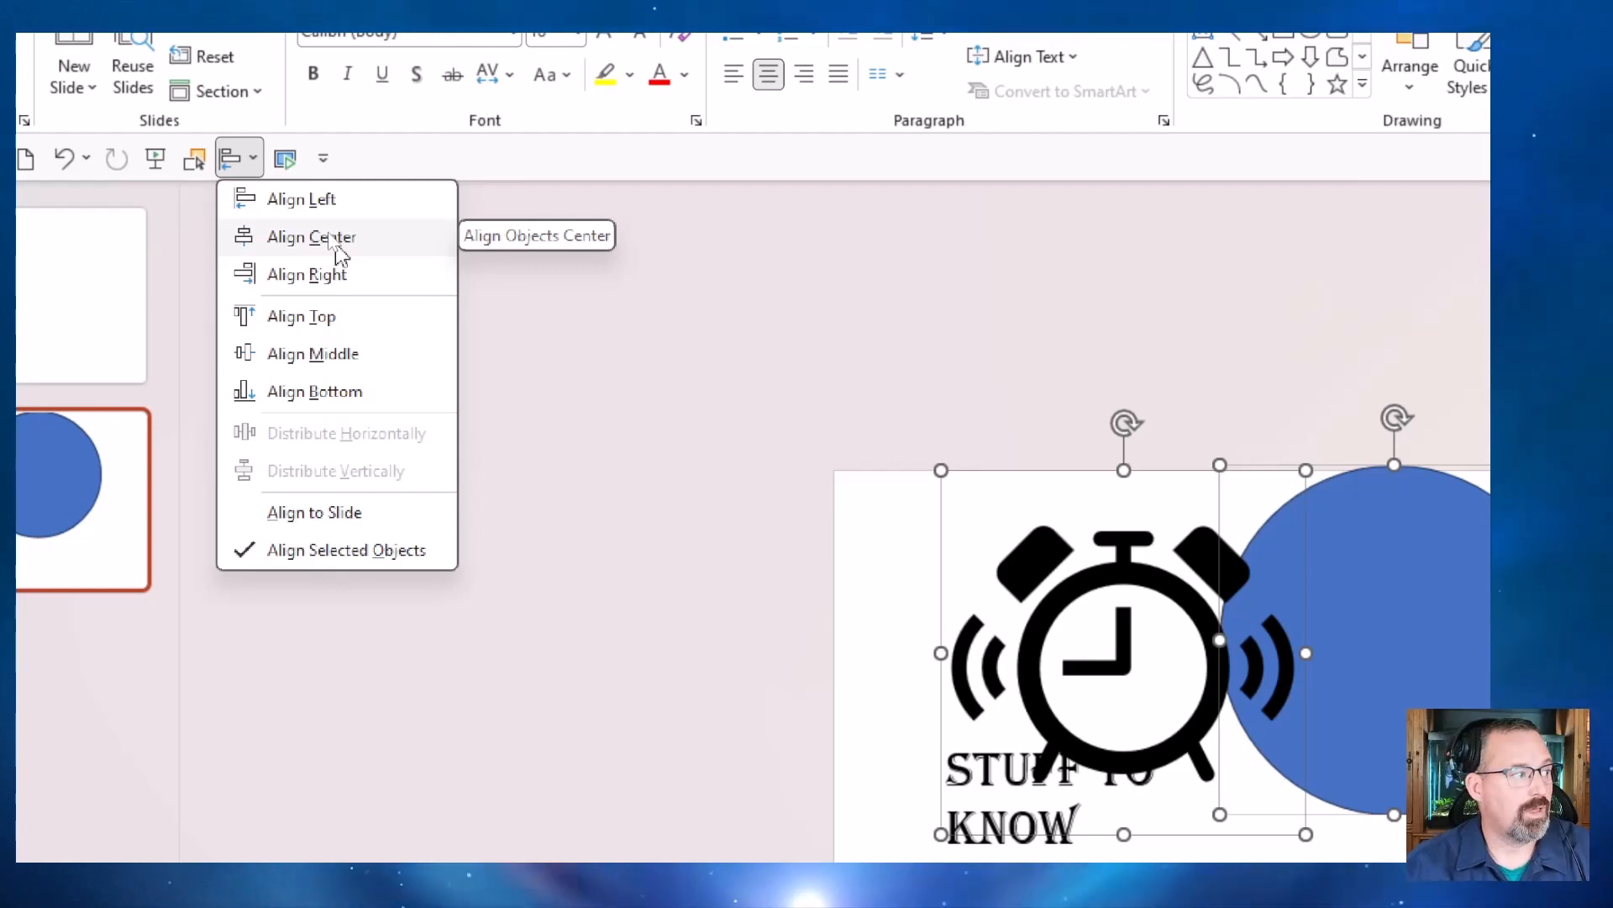
Align the selected alarm clock graphic and circle on slide 2 by center and middle, and clear the selection
click(336, 246)
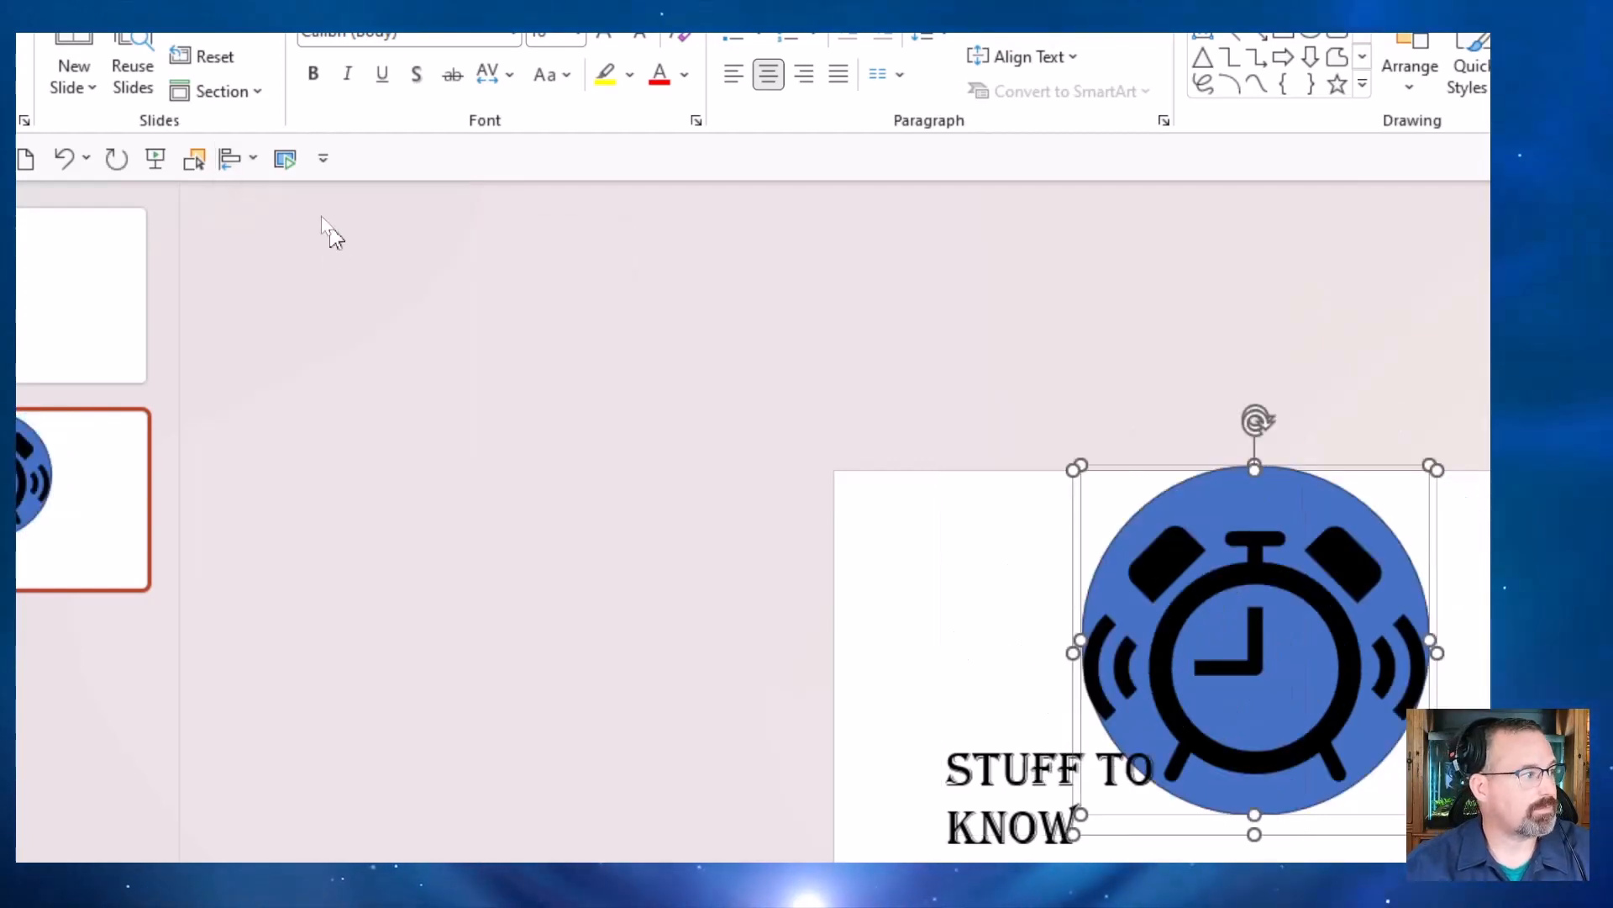
click(242, 159)
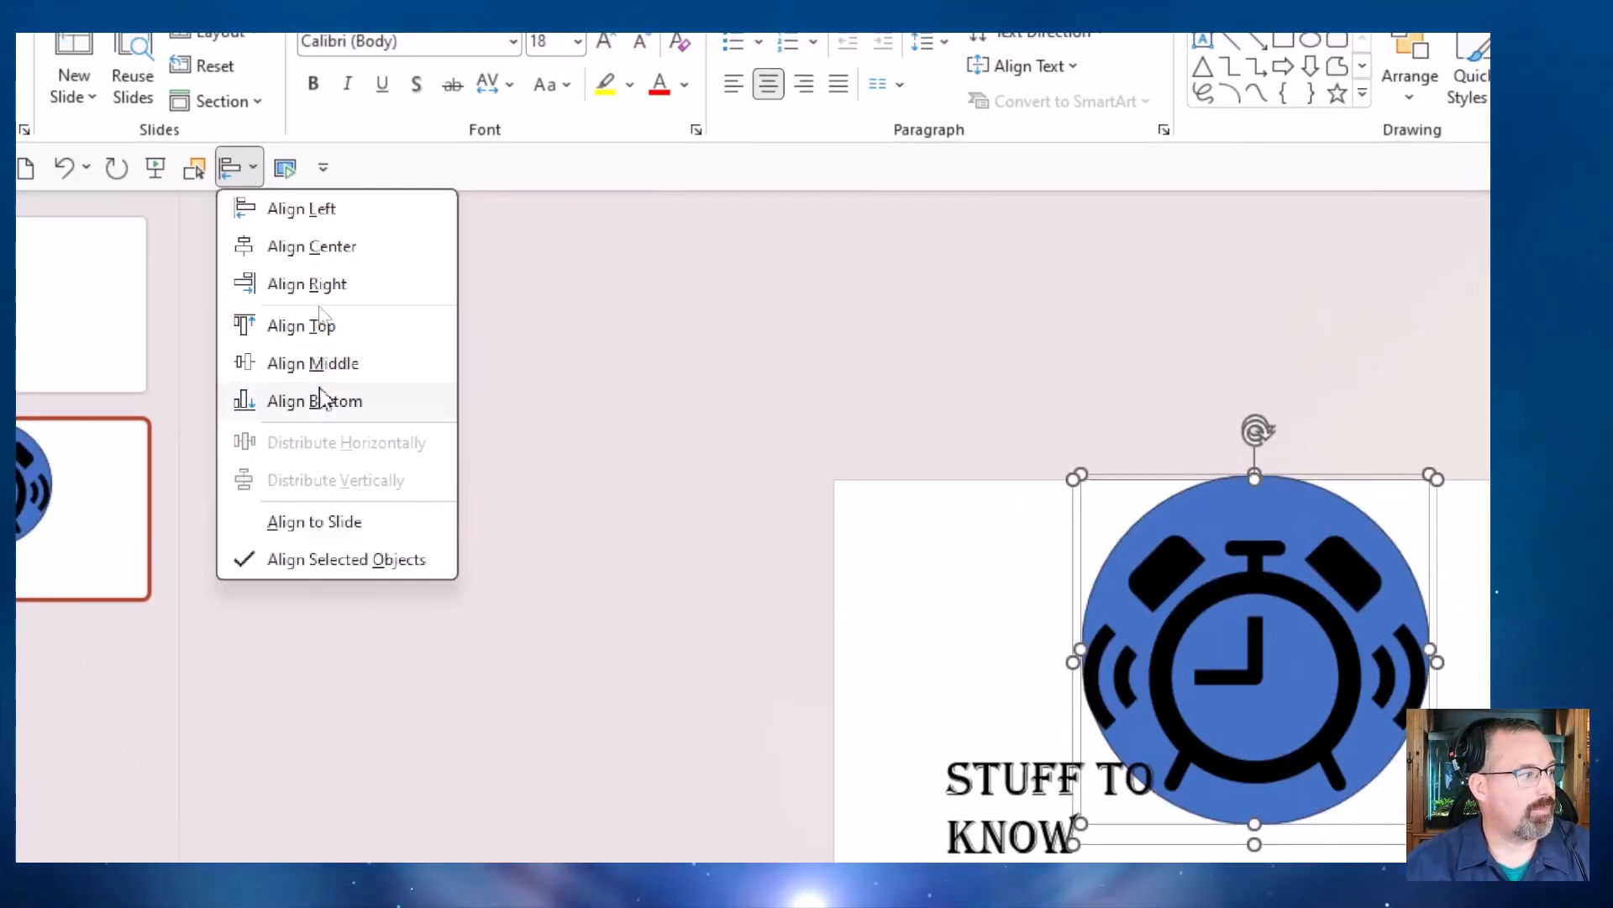
click(321, 363)
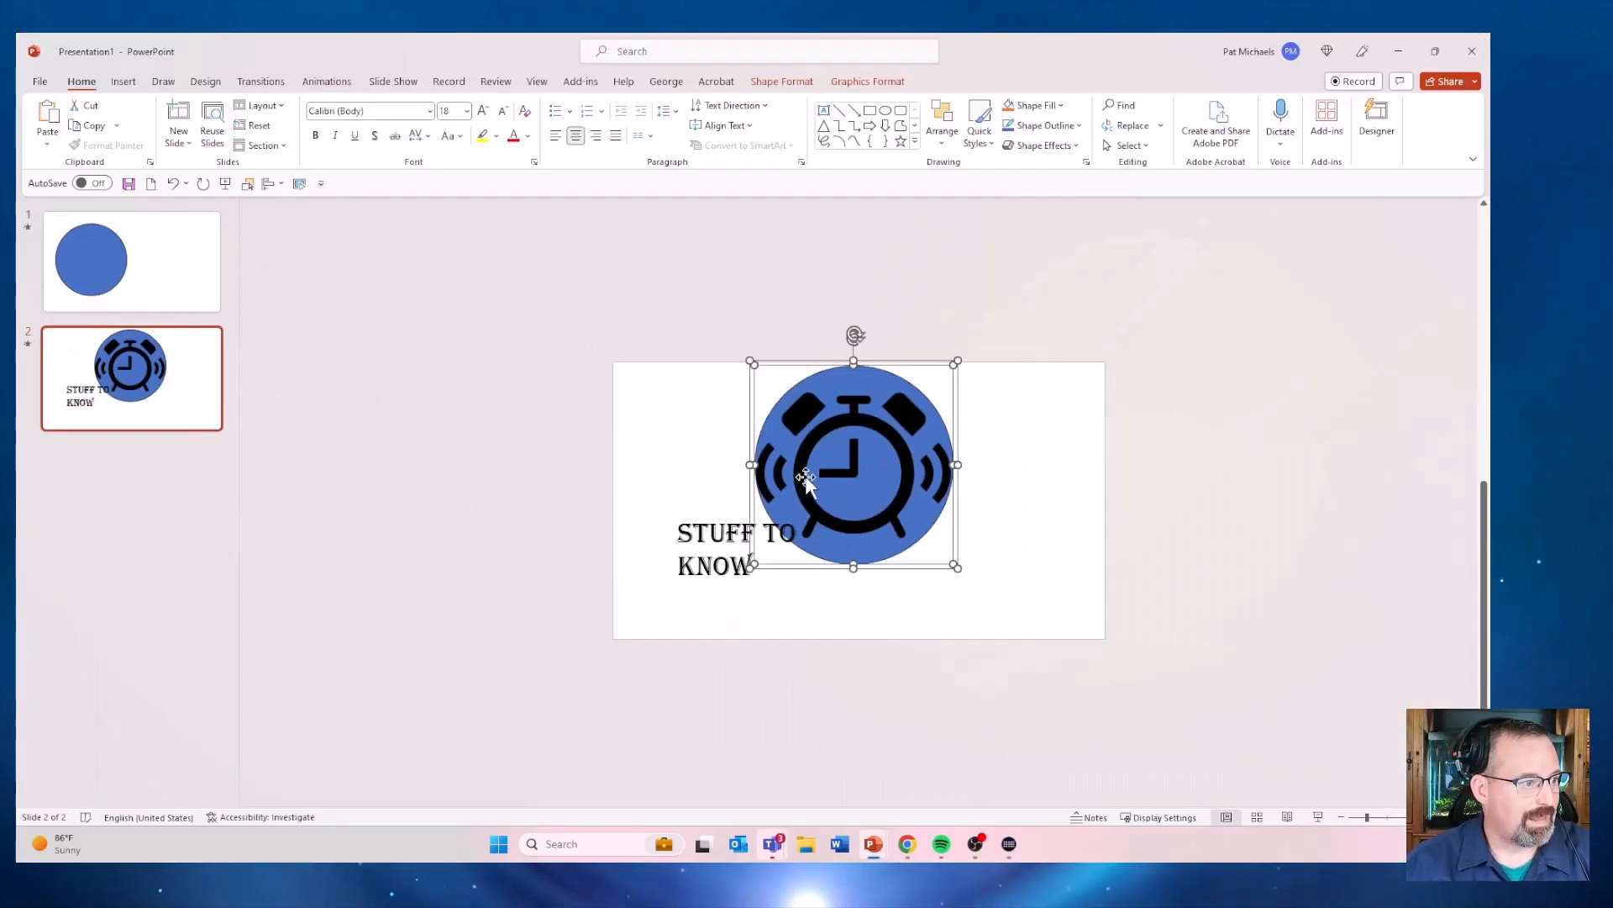
click(1022, 508)
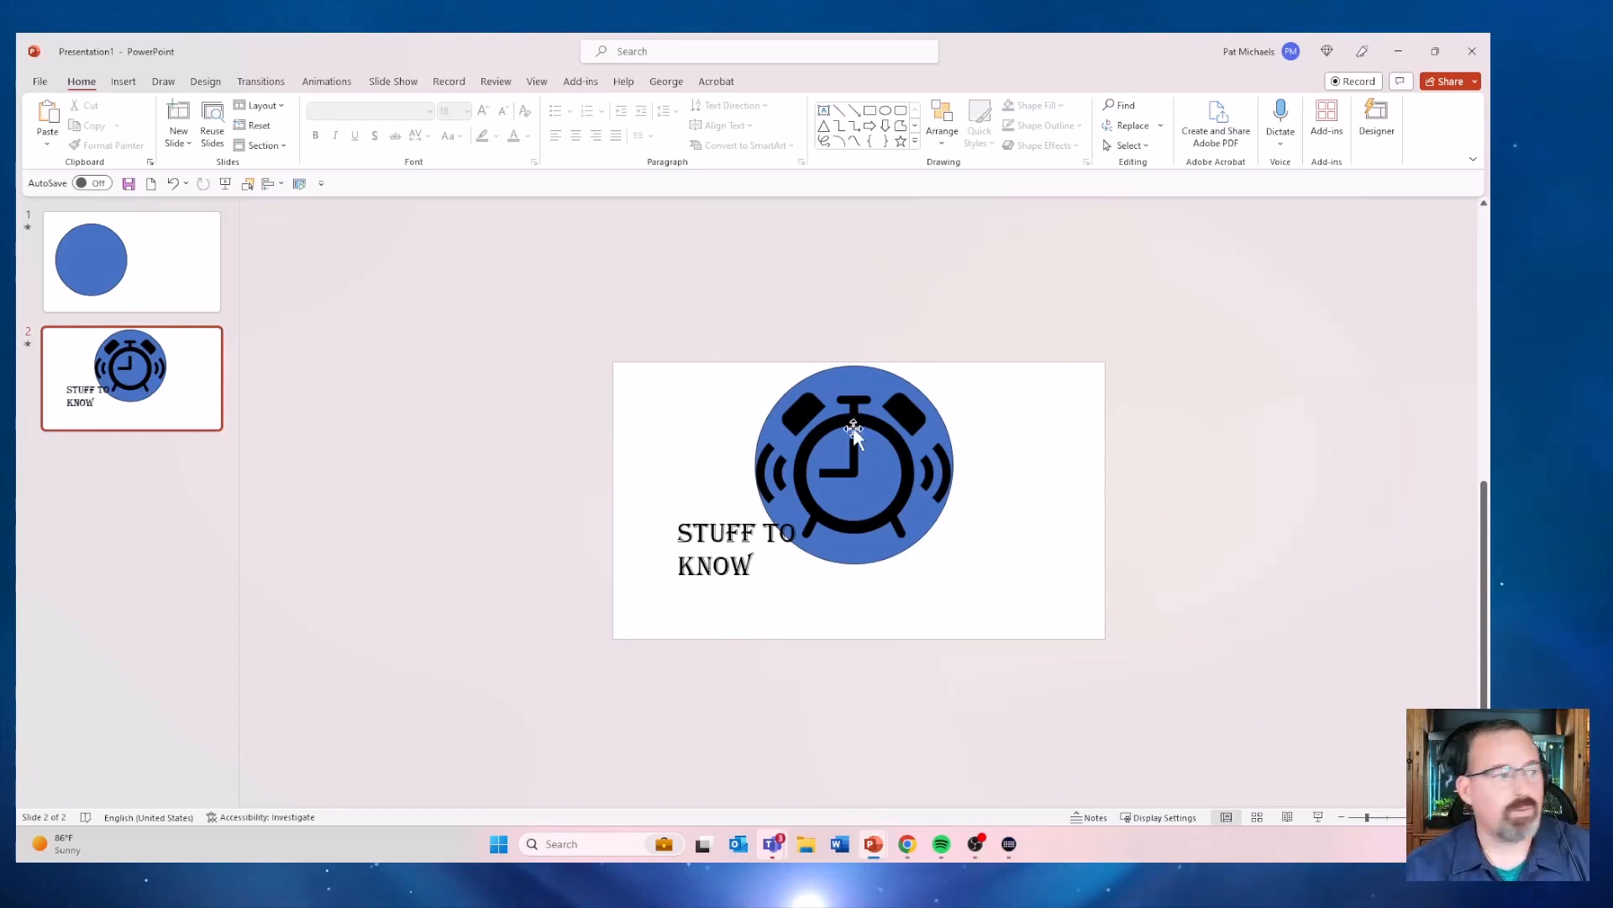
Compare the formatting tools offered for the alarm clock graphic and for the "Stuff To Know" text box
click(857, 448)
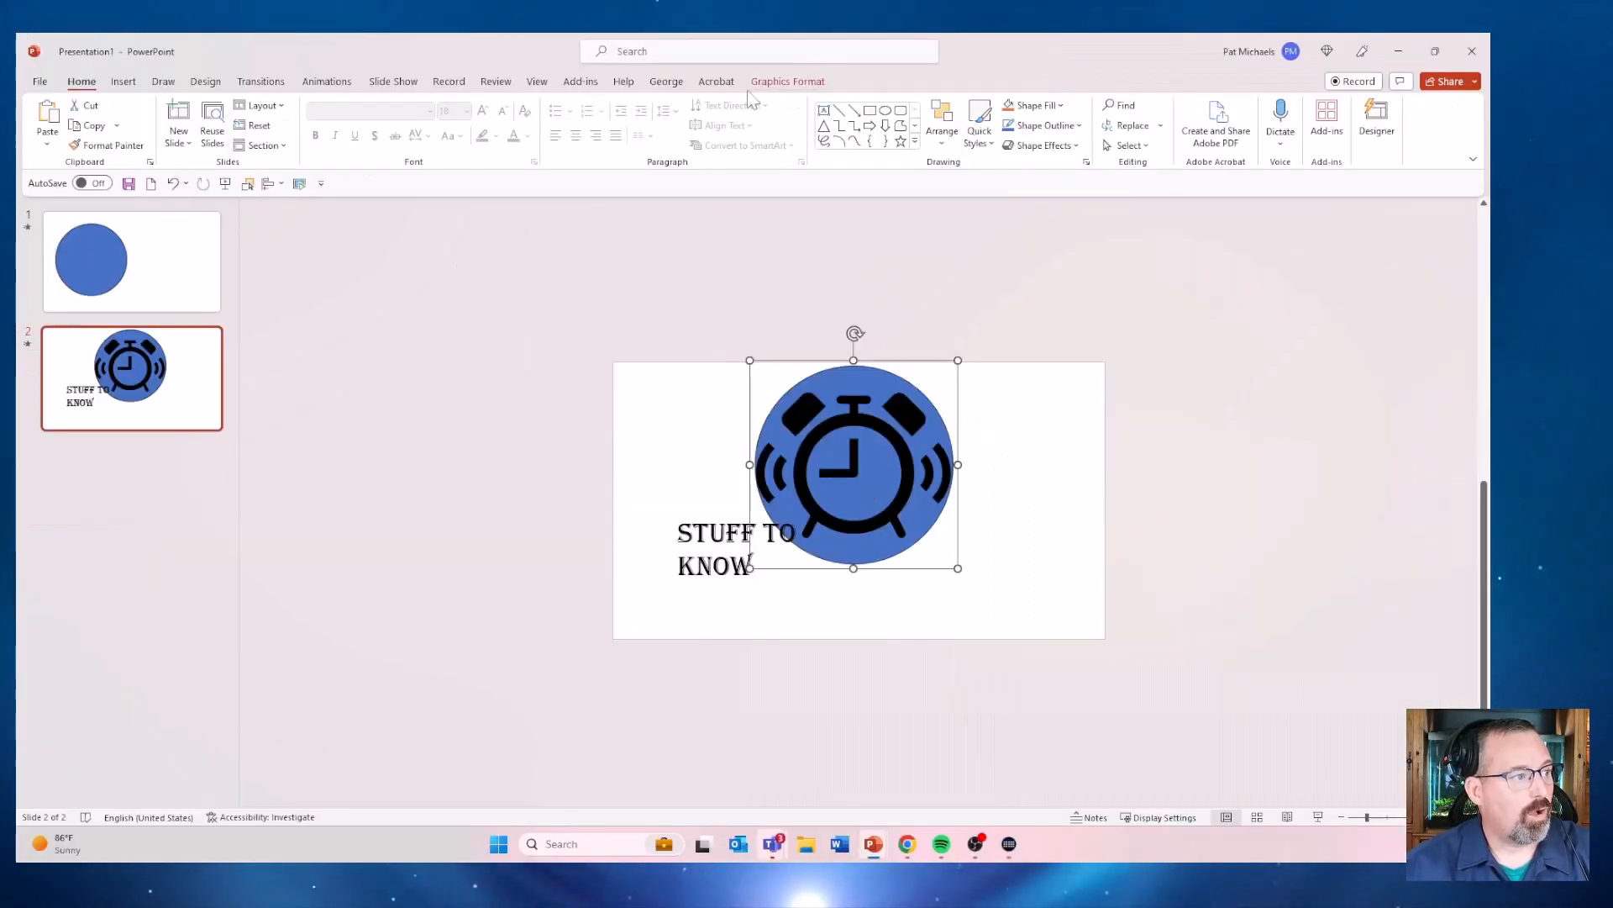
click(774, 84)
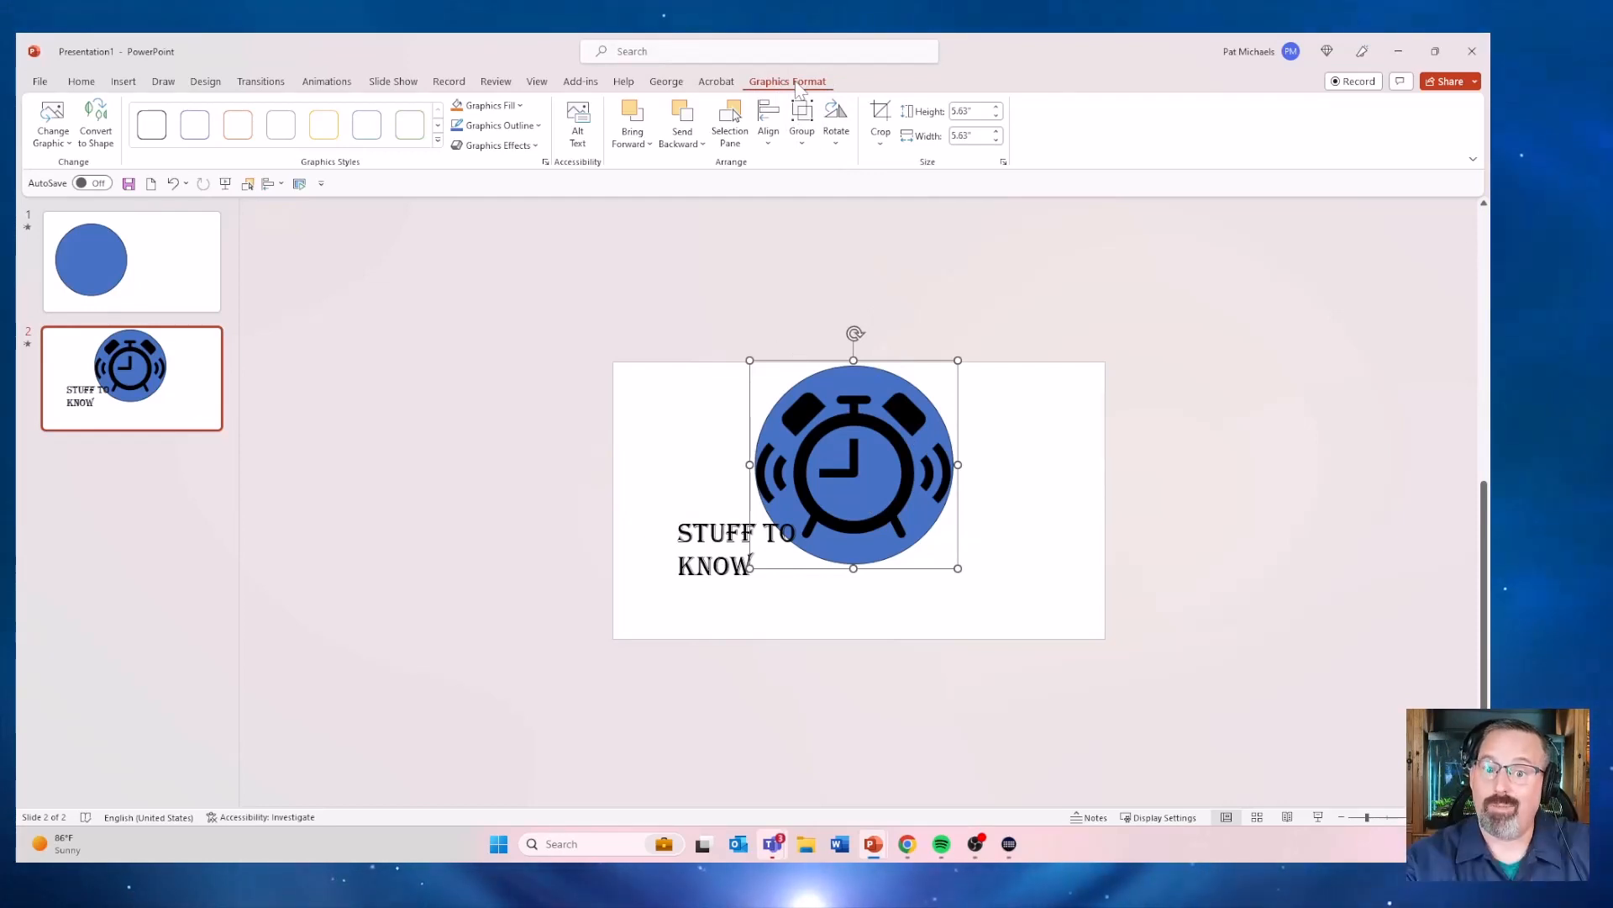
click(713, 566)
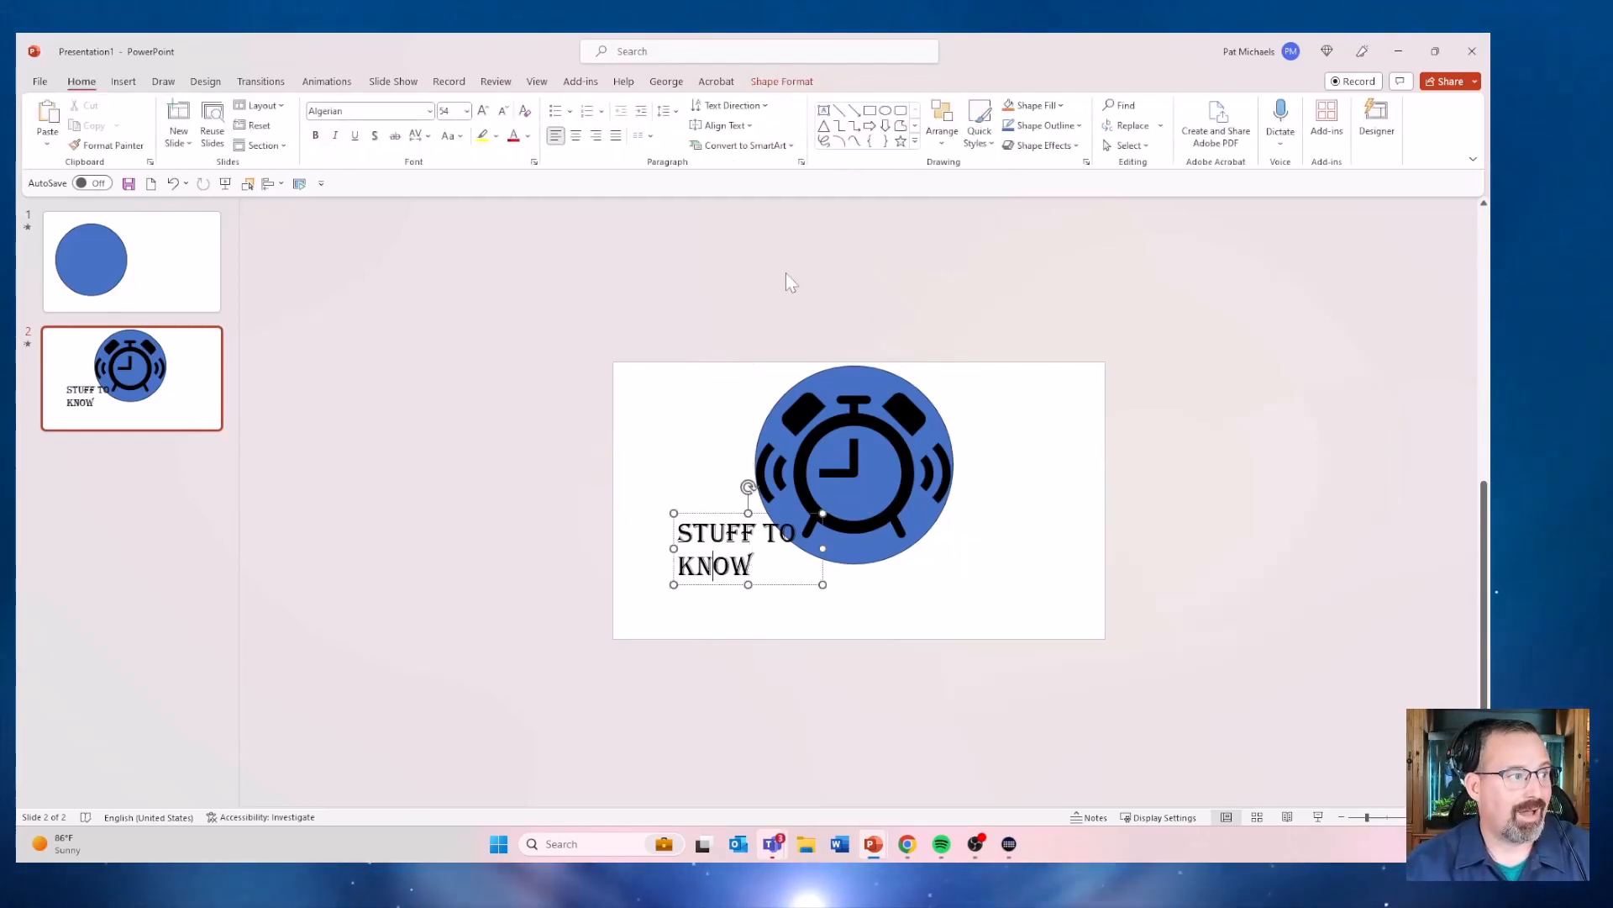
click(805, 379)
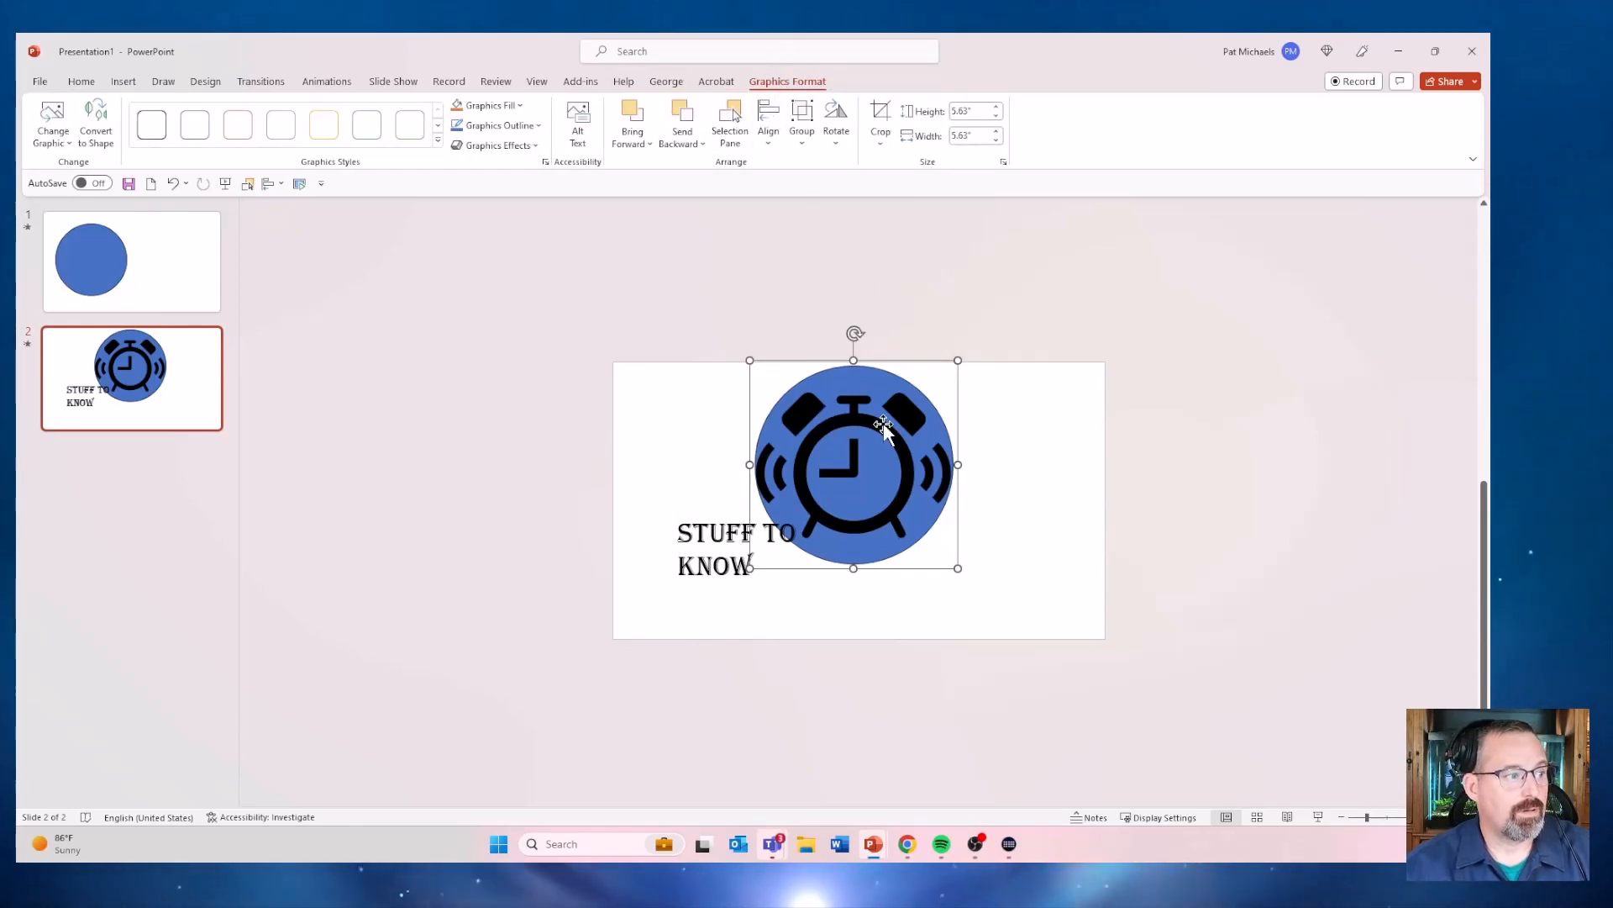
click(709, 533)
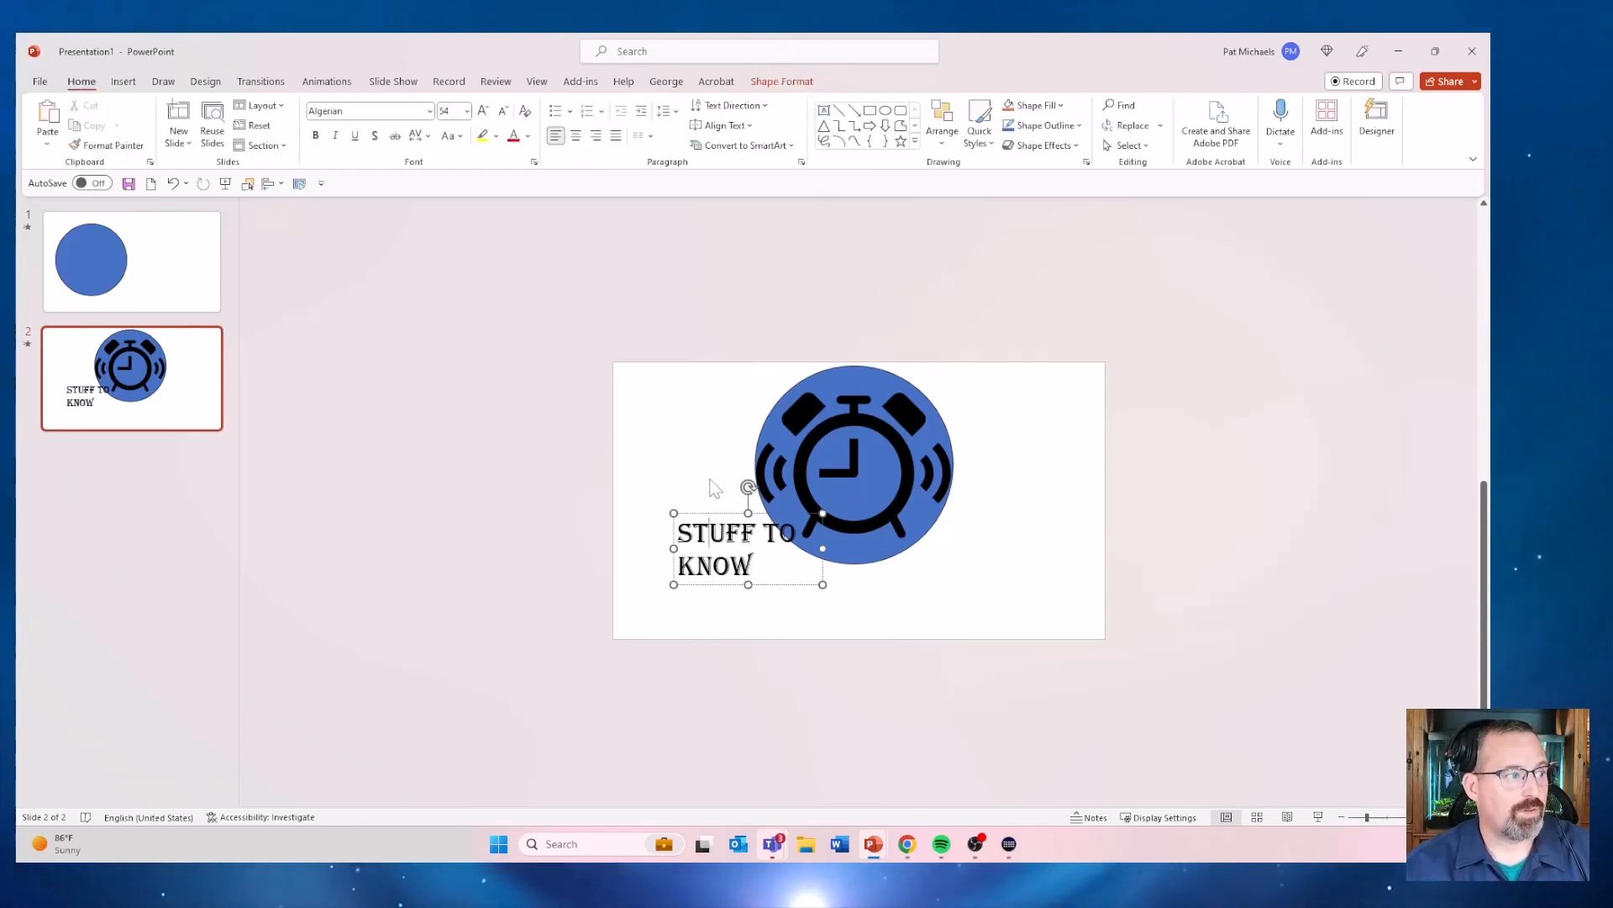
click(763, 83)
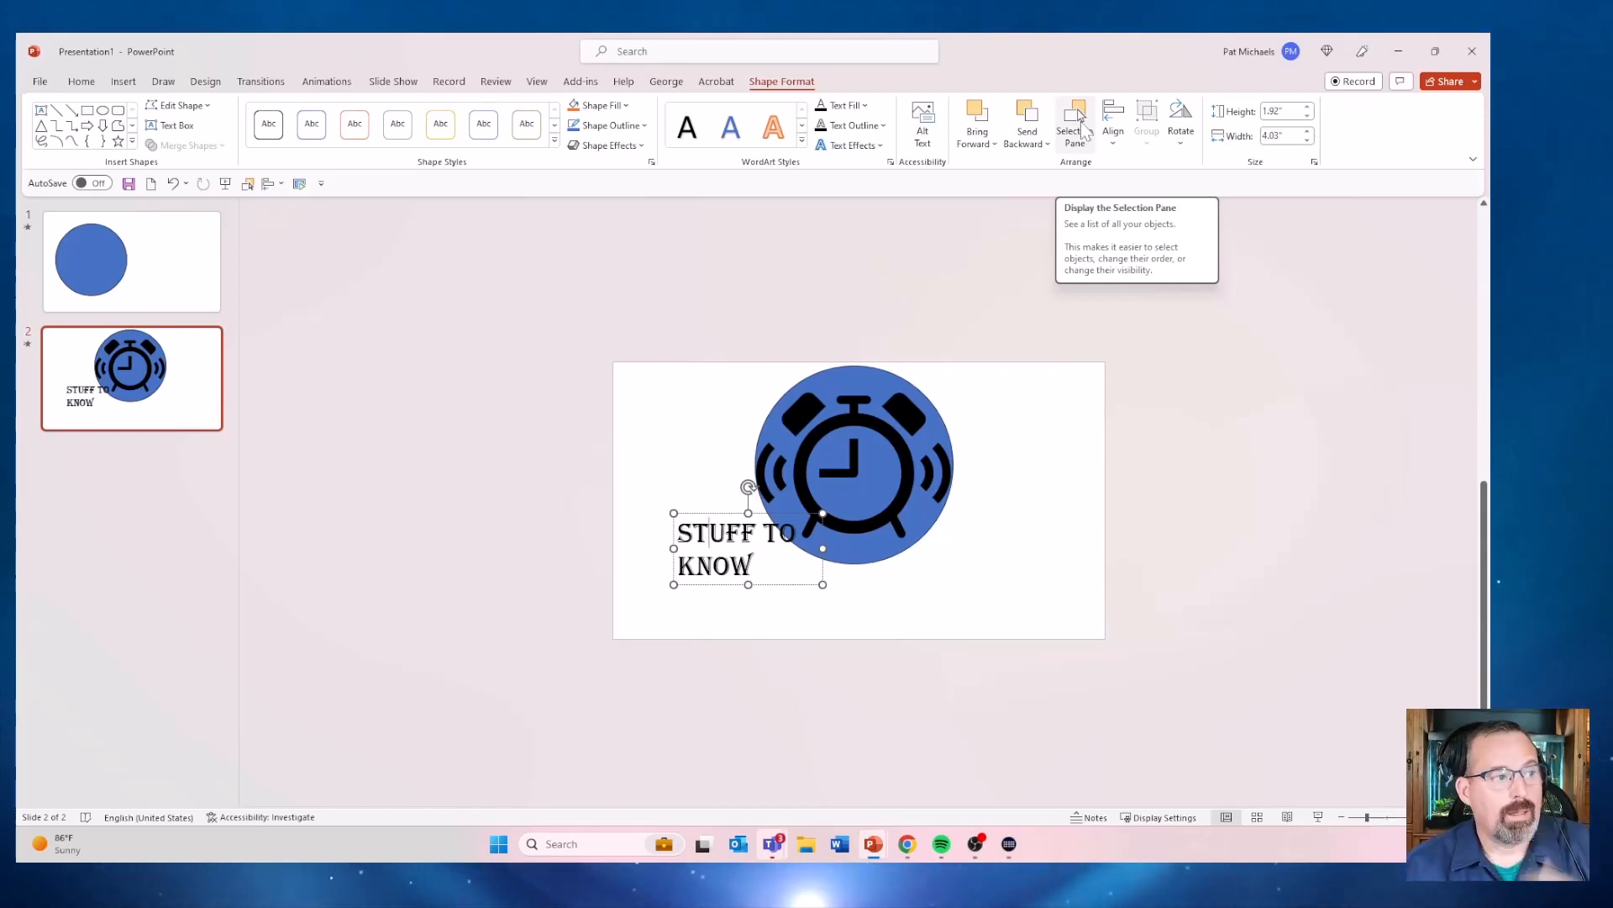
Display the Selection Pane and spread the objects on slide 2 apart, with the text left of the circle and the alarm clock right of it
click(1083, 126)
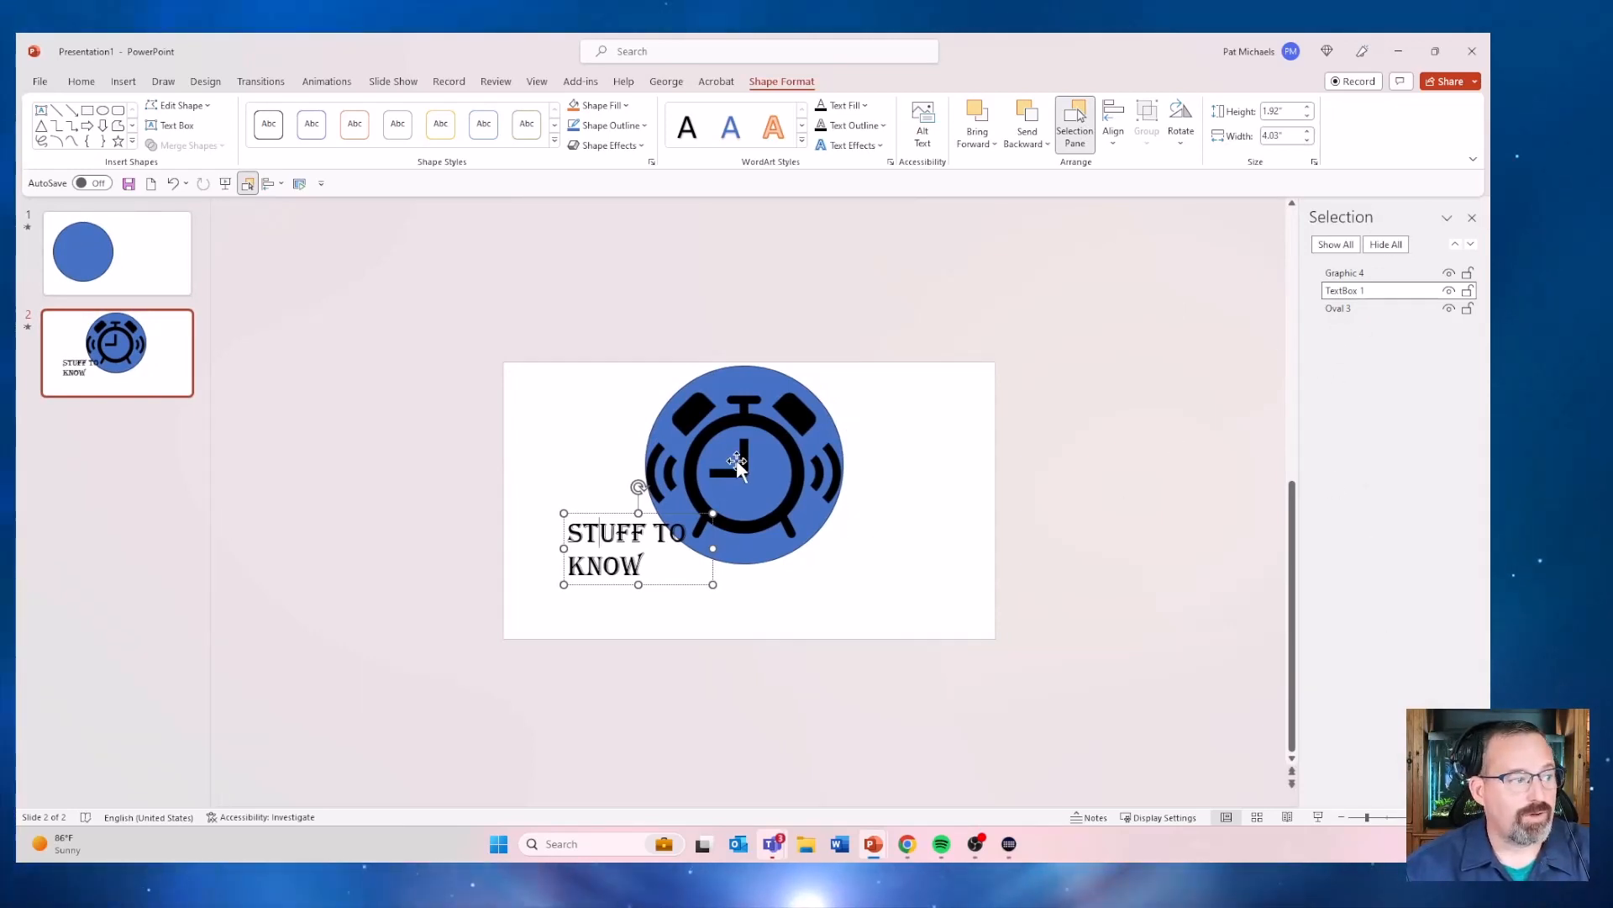
click(771, 470)
drag(771, 471, 990, 511)
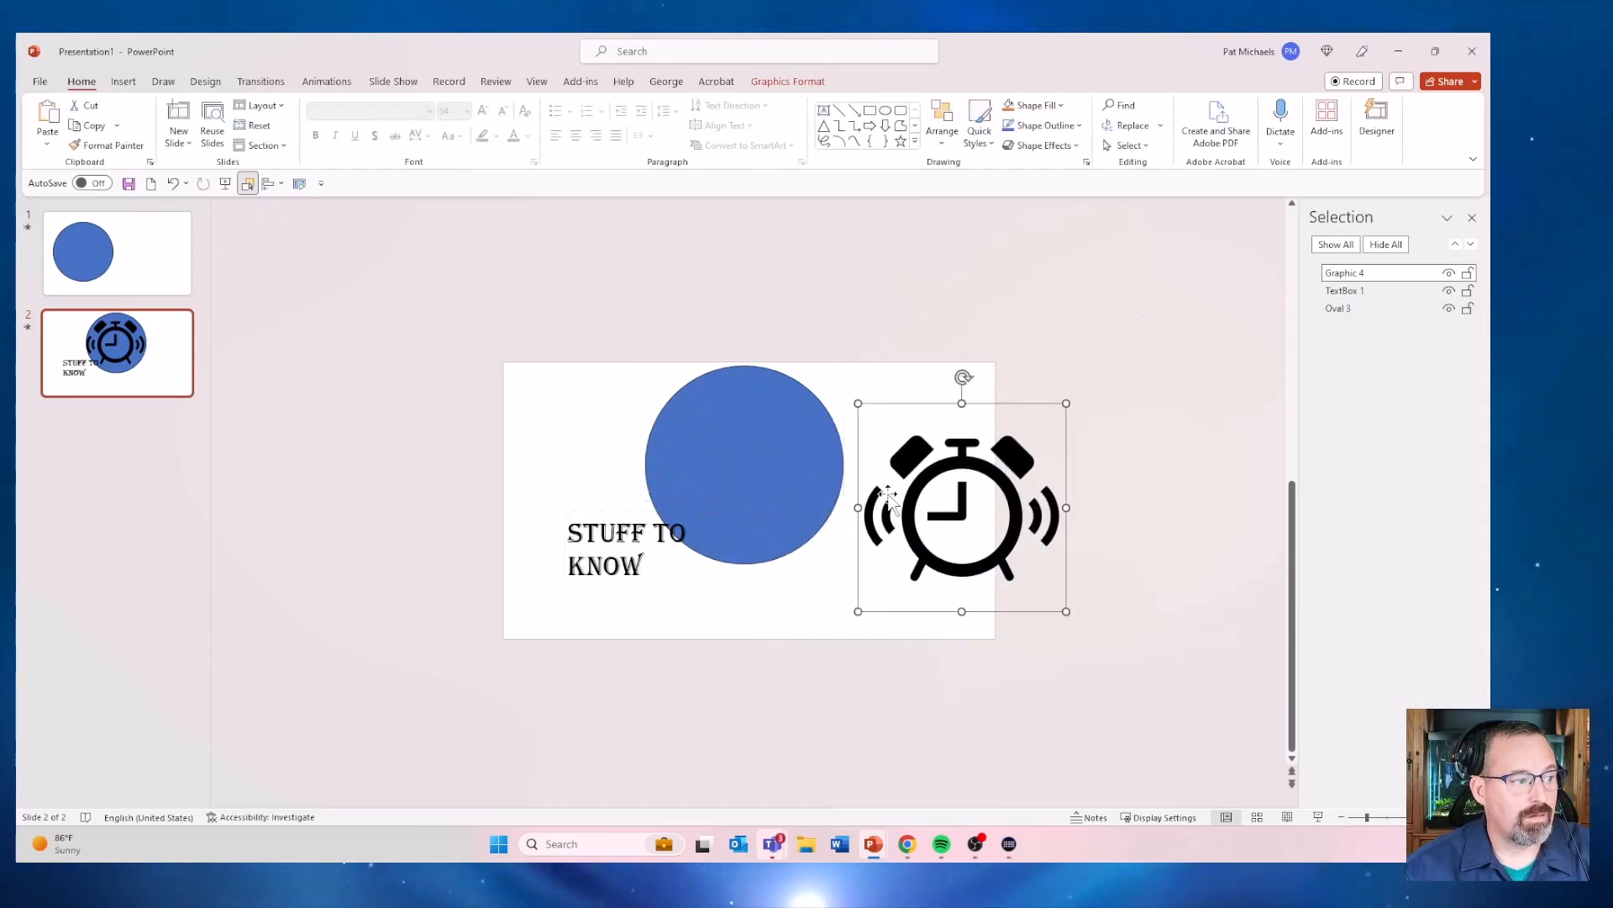
click(785, 529)
click(588, 510)
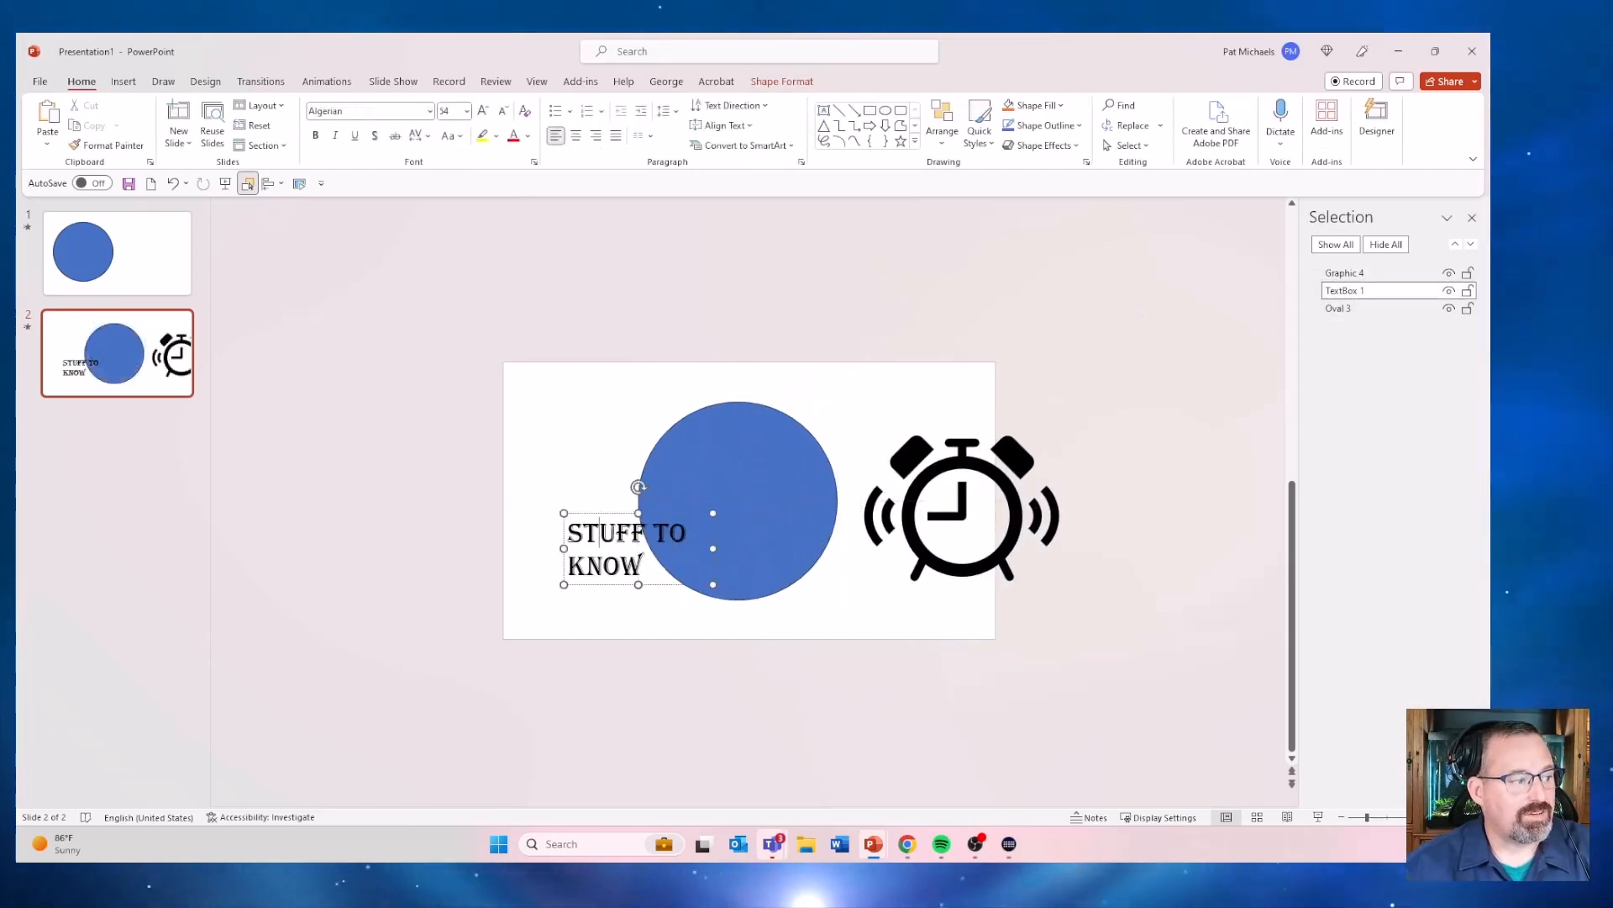
drag(588, 510, 507, 497)
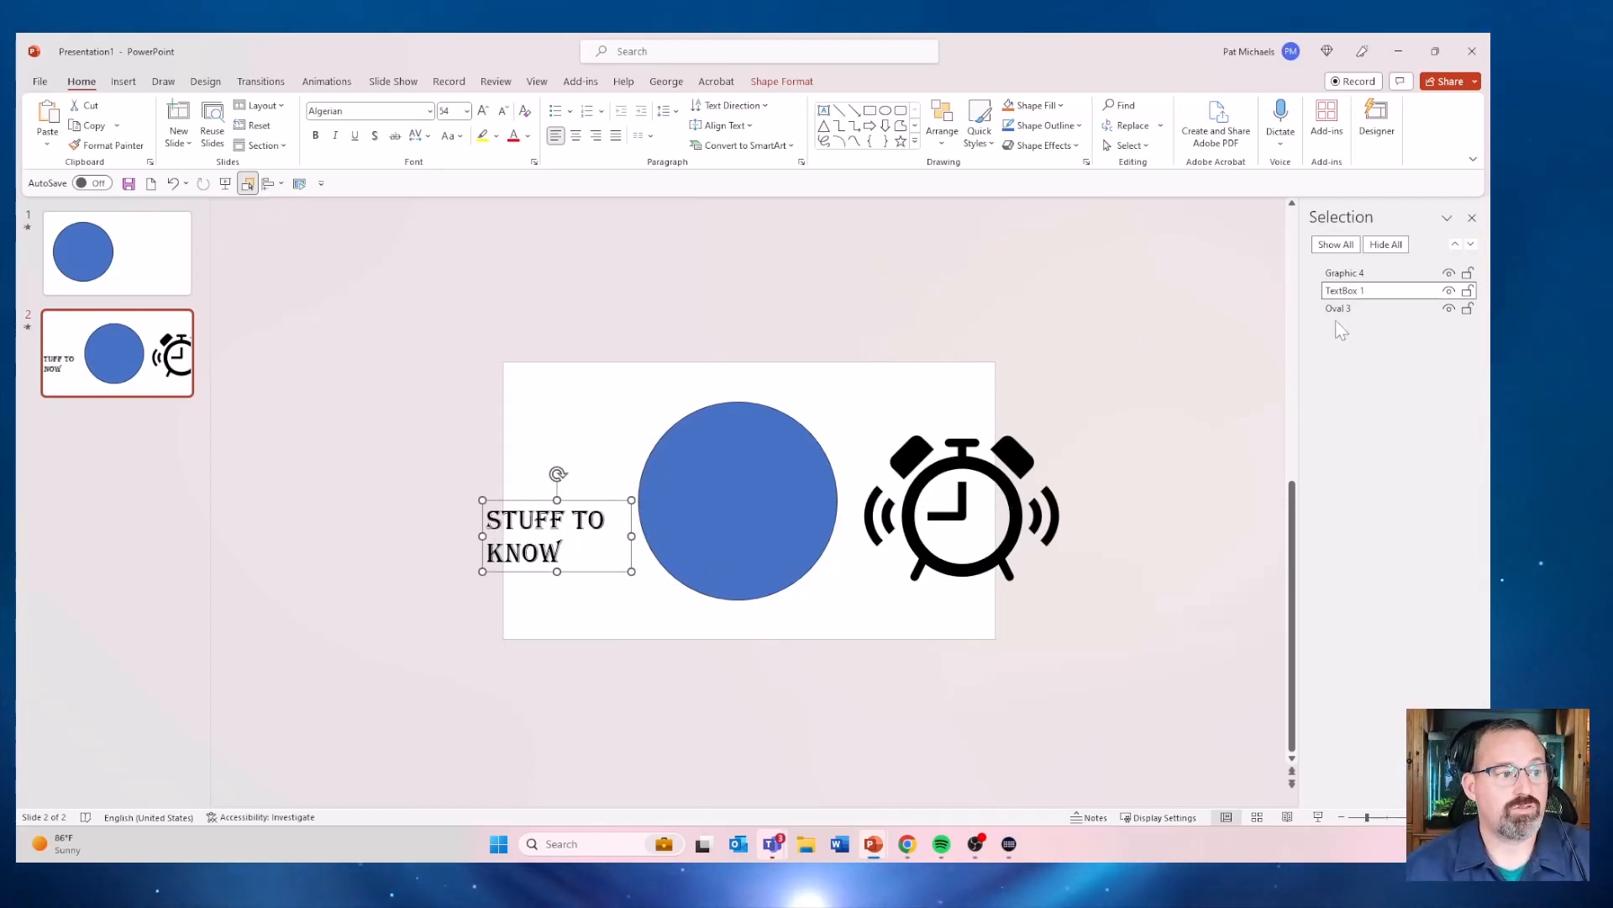
Shift the circle slightly to the right on slide 2 and place the alarm clock graphic back on top of it
drag(761, 528, 782, 530)
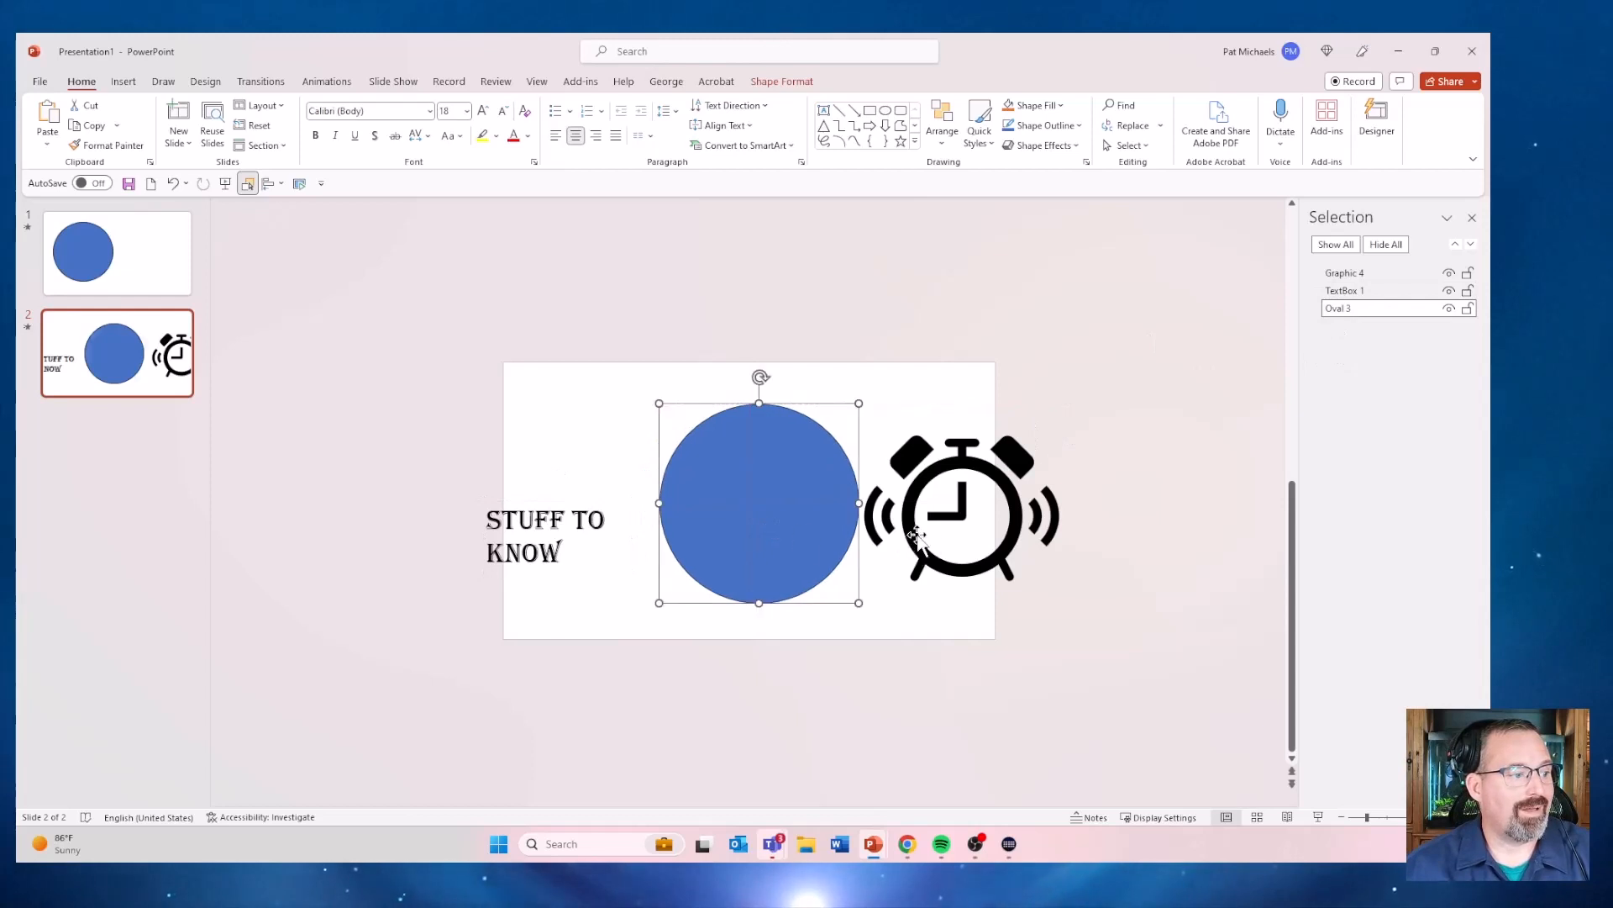
click(939, 521)
drag(940, 521, 749, 514)
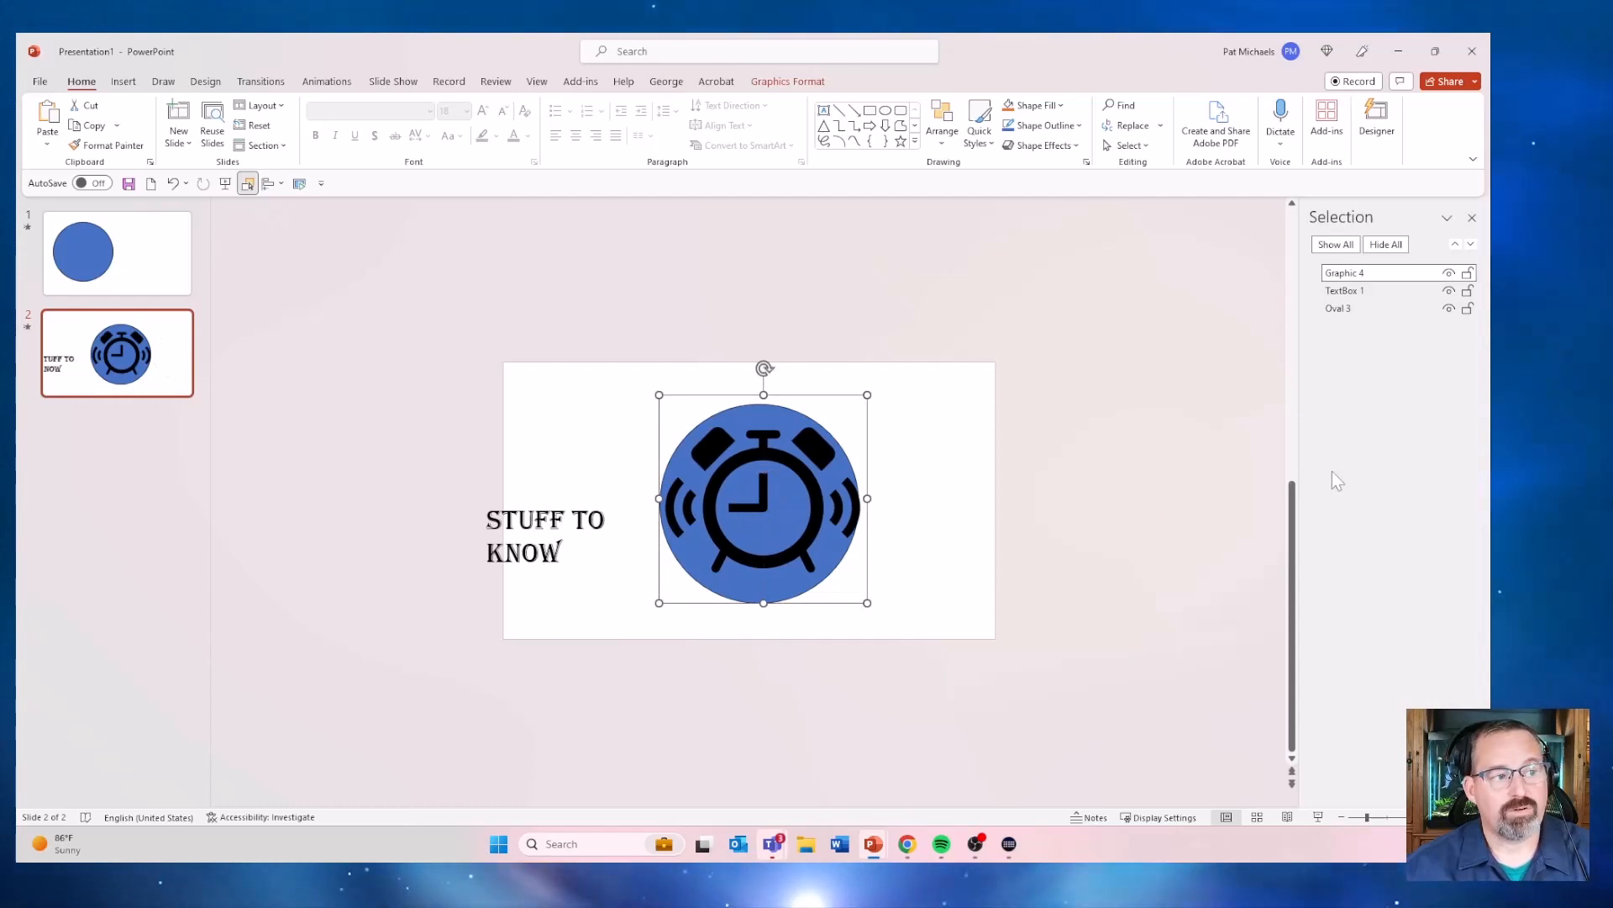
Reorder Graphic 4 to the back of slide 2, behind Oval 3, and select Oval 3 and TextBox 1 in turn
drag(1352, 279, 1353, 315)
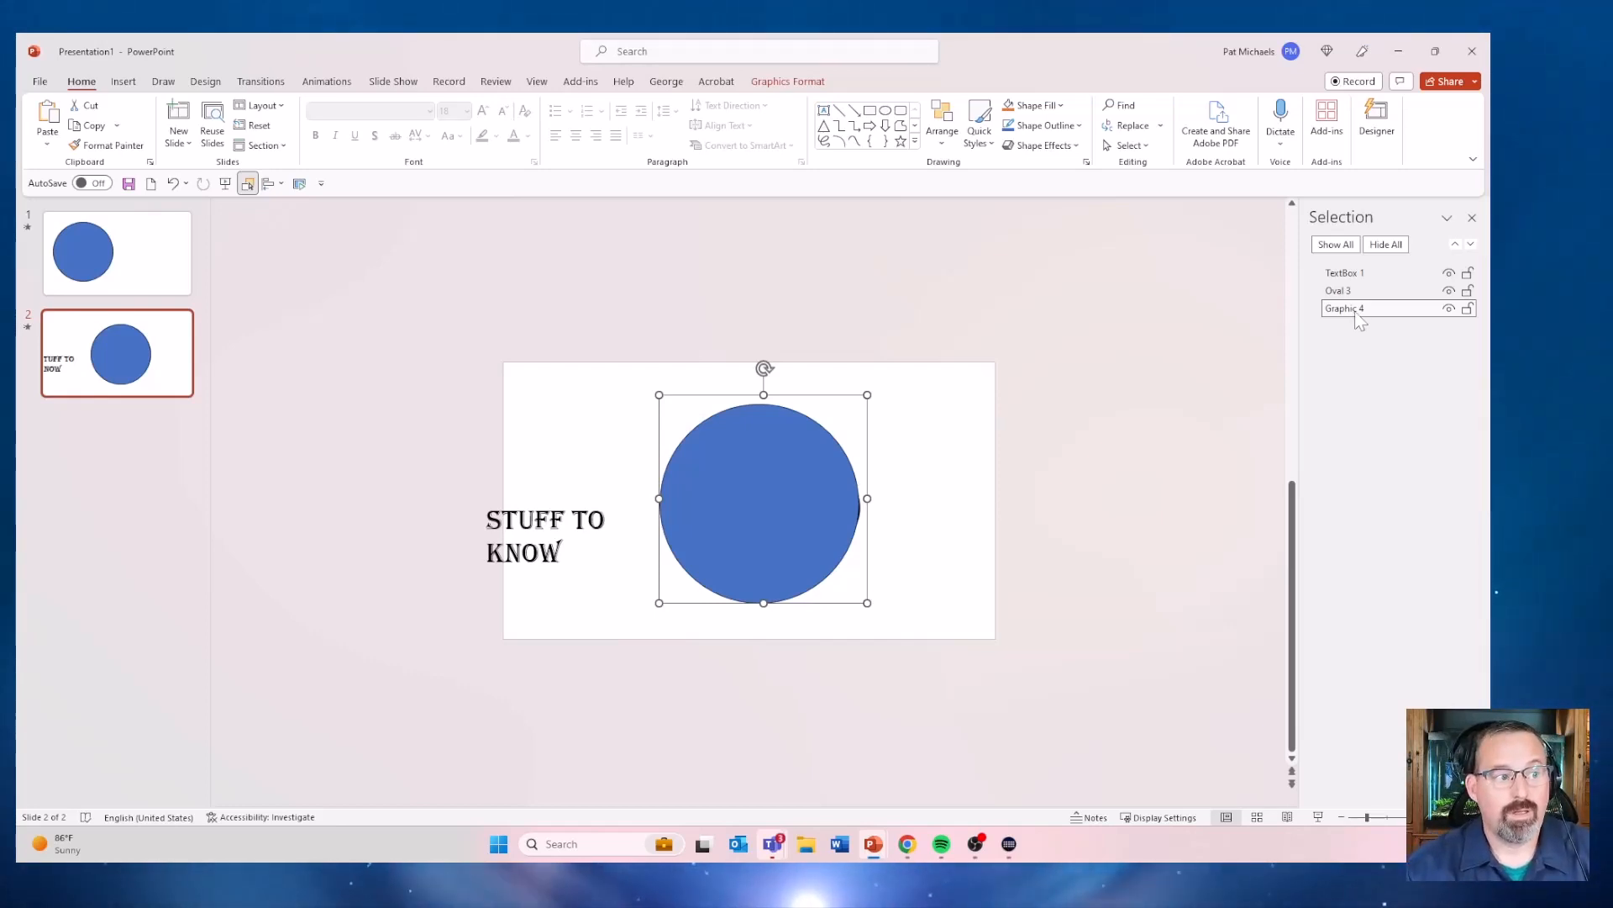
click(1361, 290)
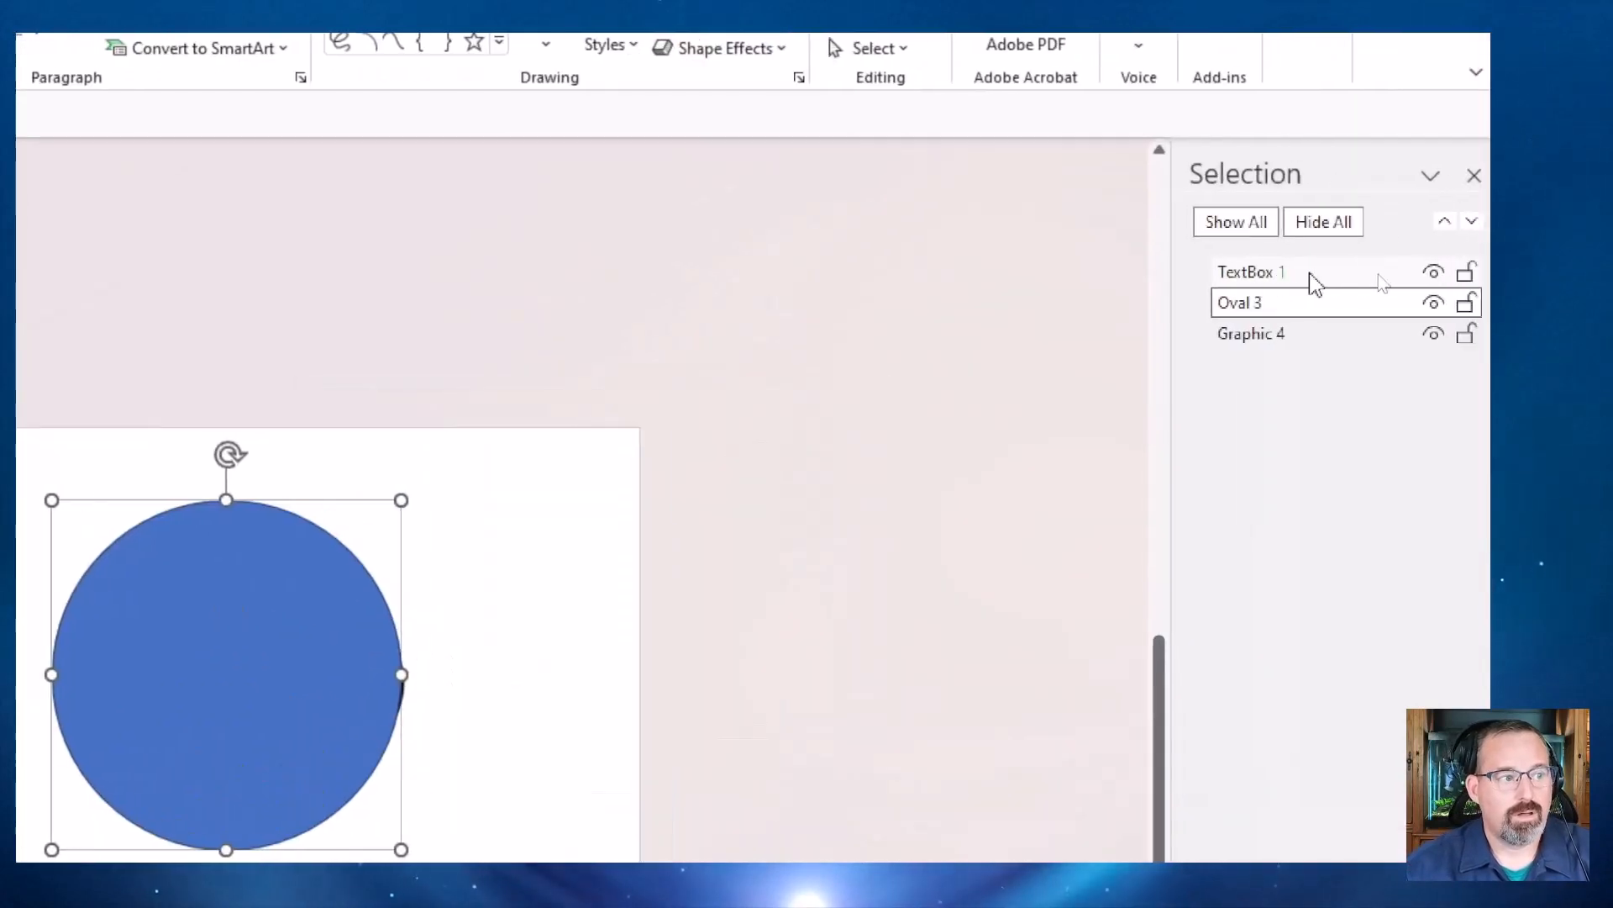
click(1378, 273)
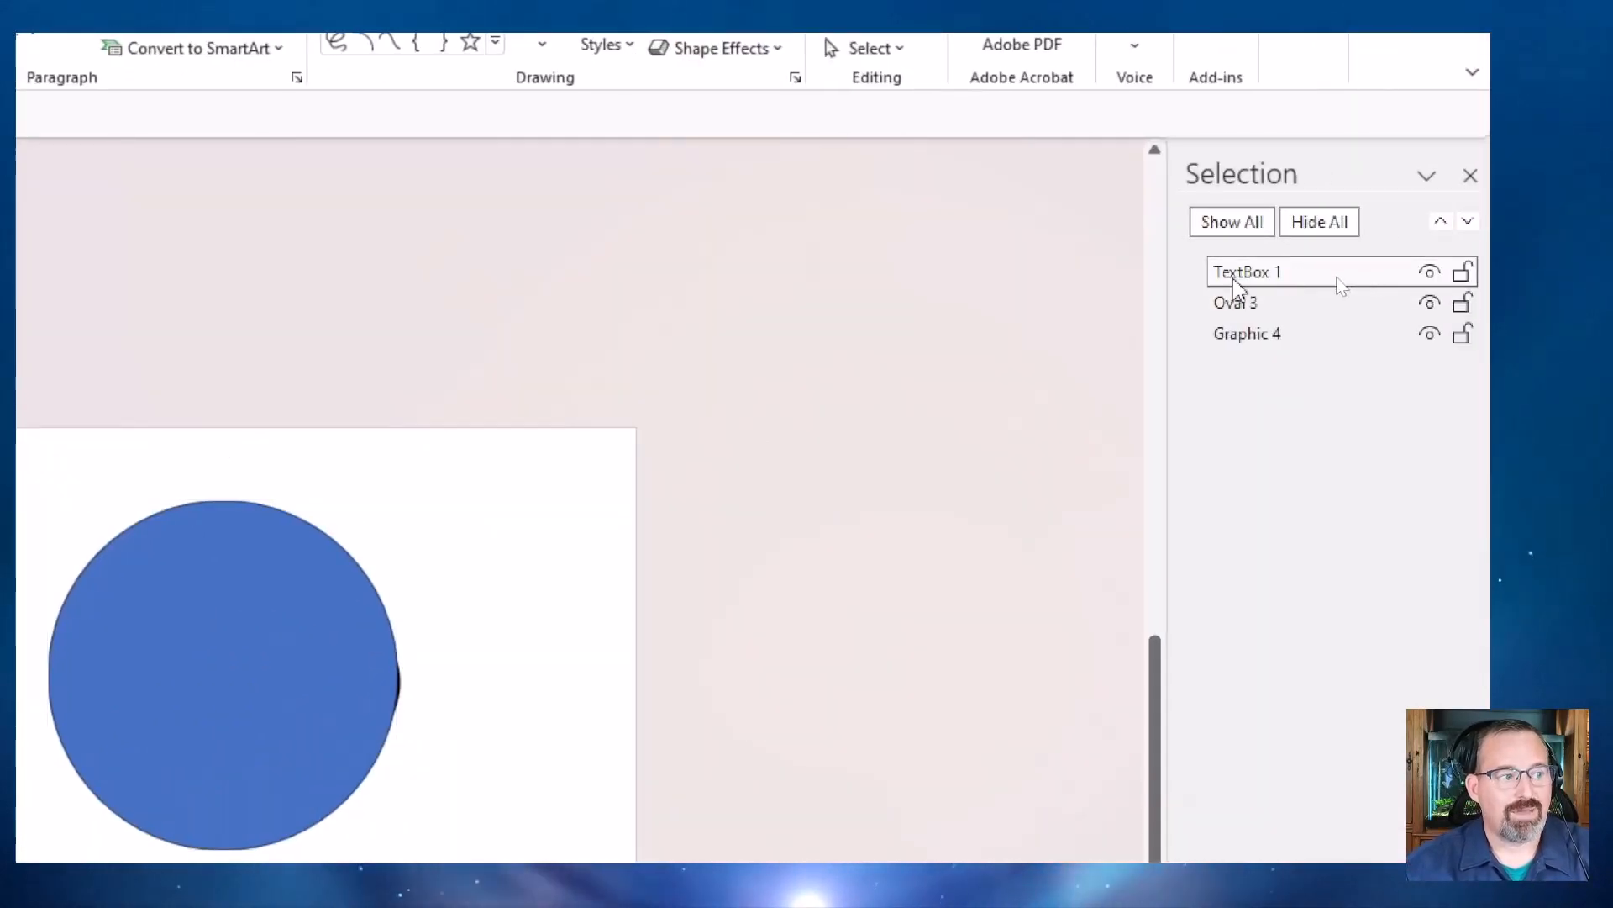
Rename Graphic 4 as "Clock Icon" in the Selection Pane
click(1283, 340)
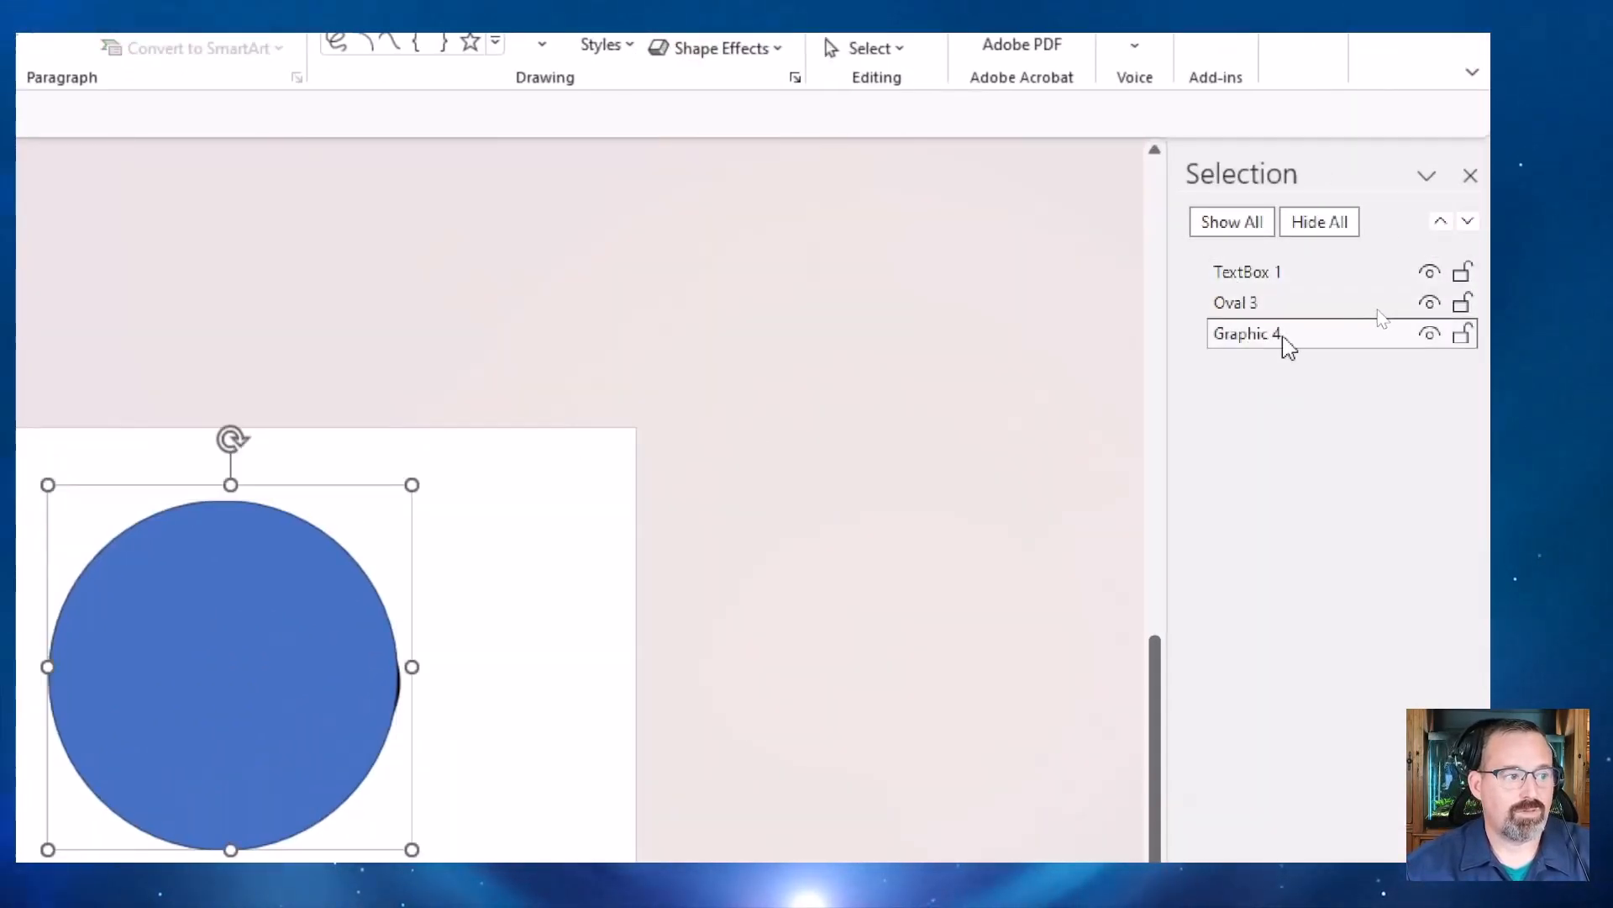
click(1288, 344)
drag(1294, 334, 1161, 338)
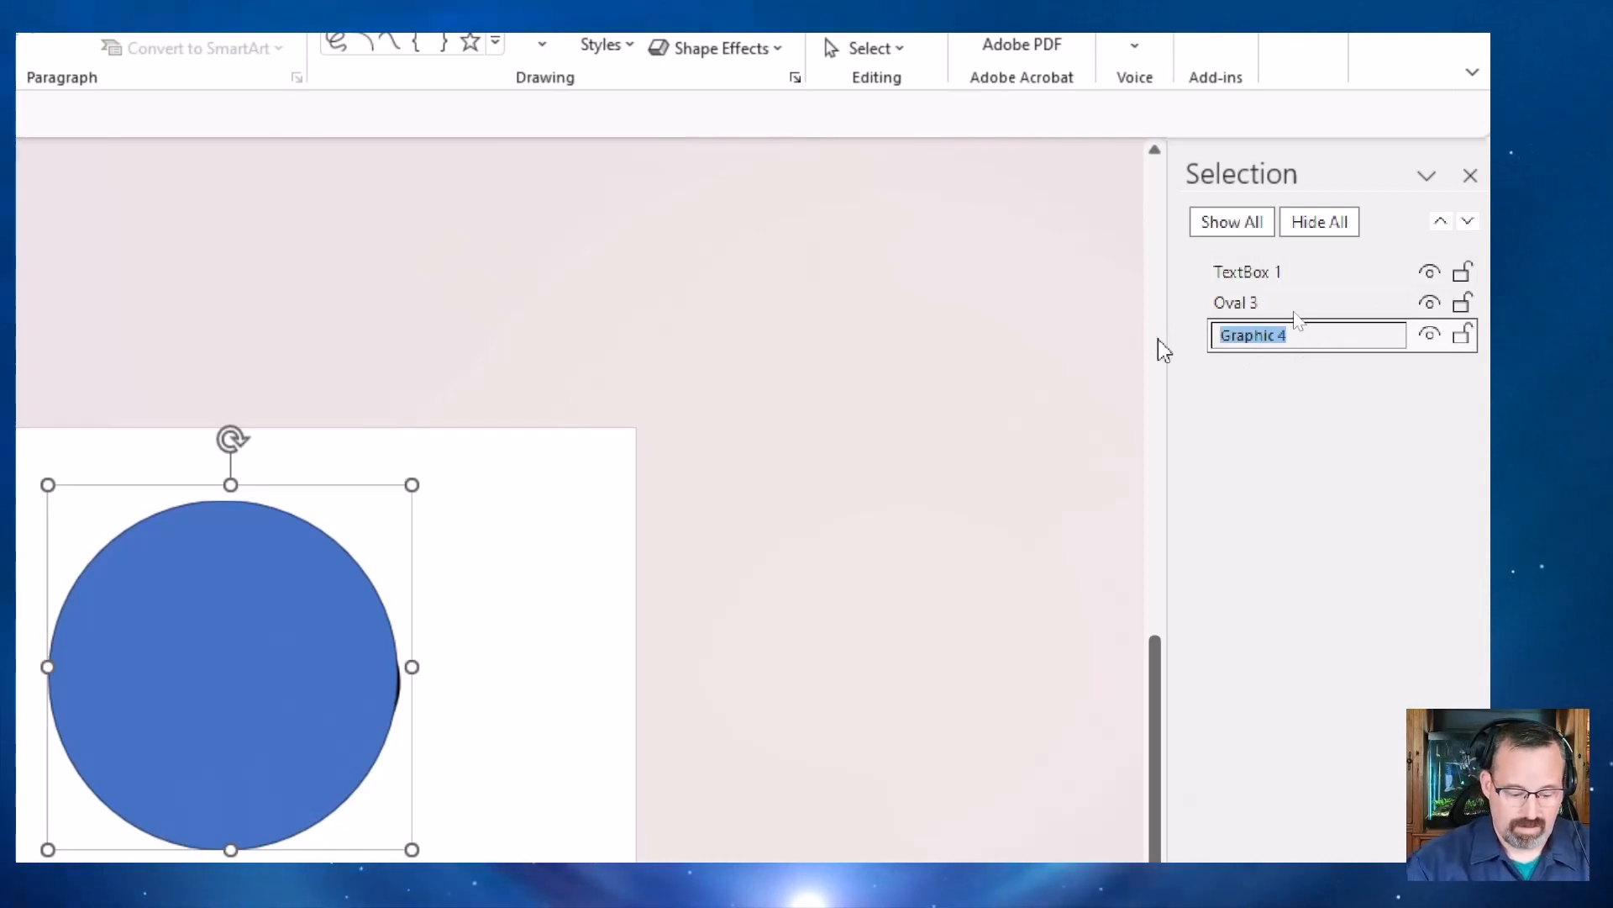
text(Clock Icon)
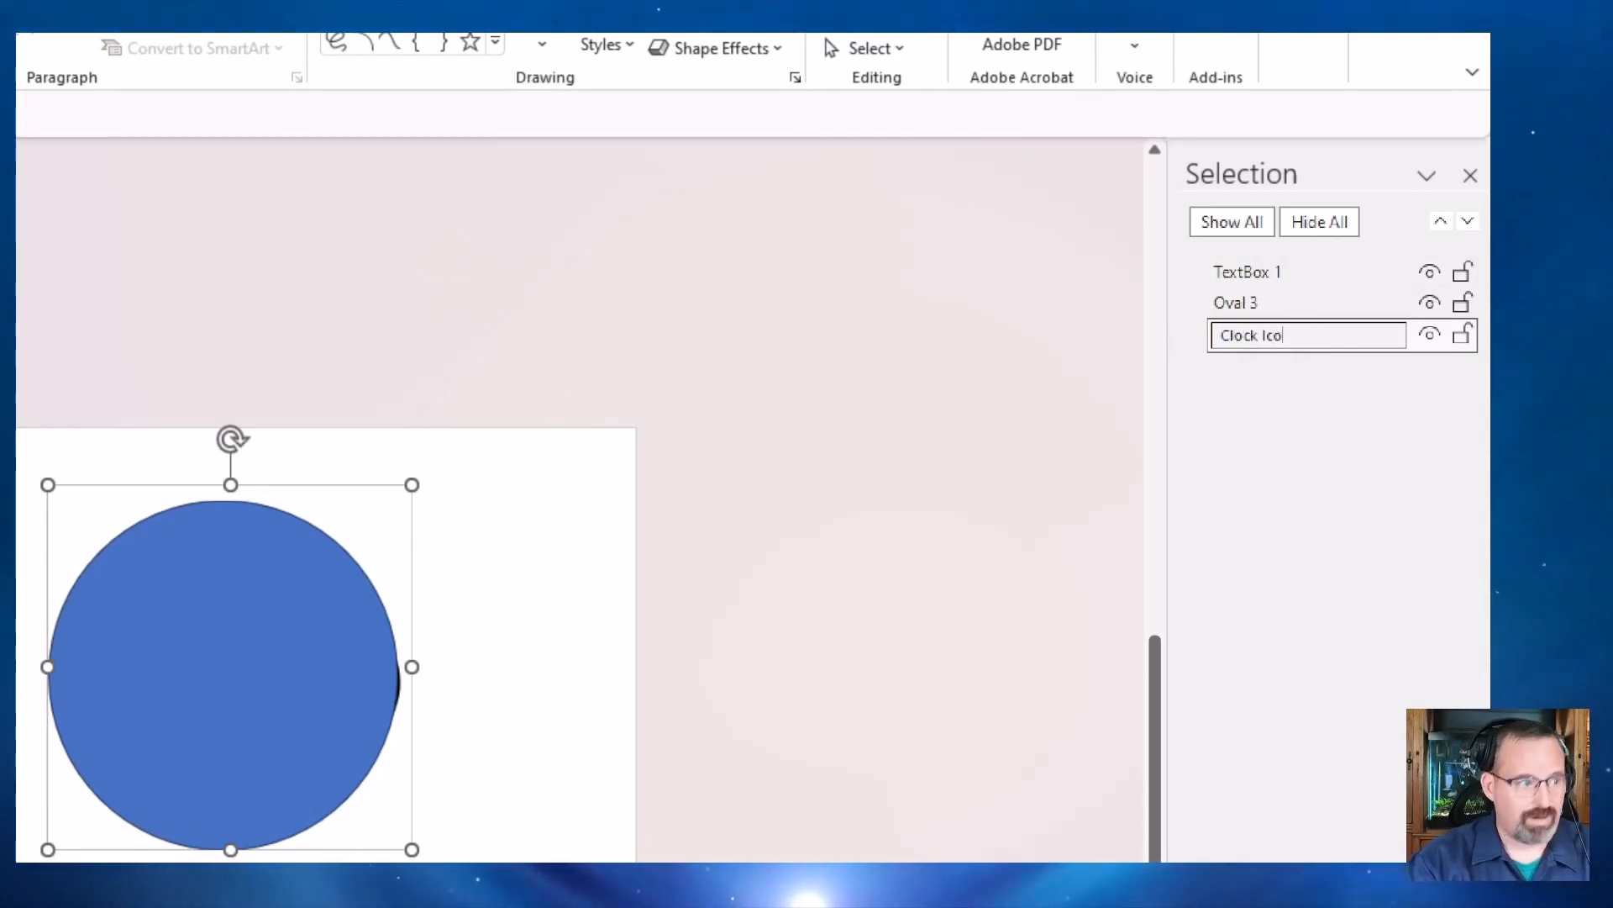
Rename Oval 3 as "Blue Circle" and TextBox 1 as "Main Title" in the Selection Pane
click(1287, 304)
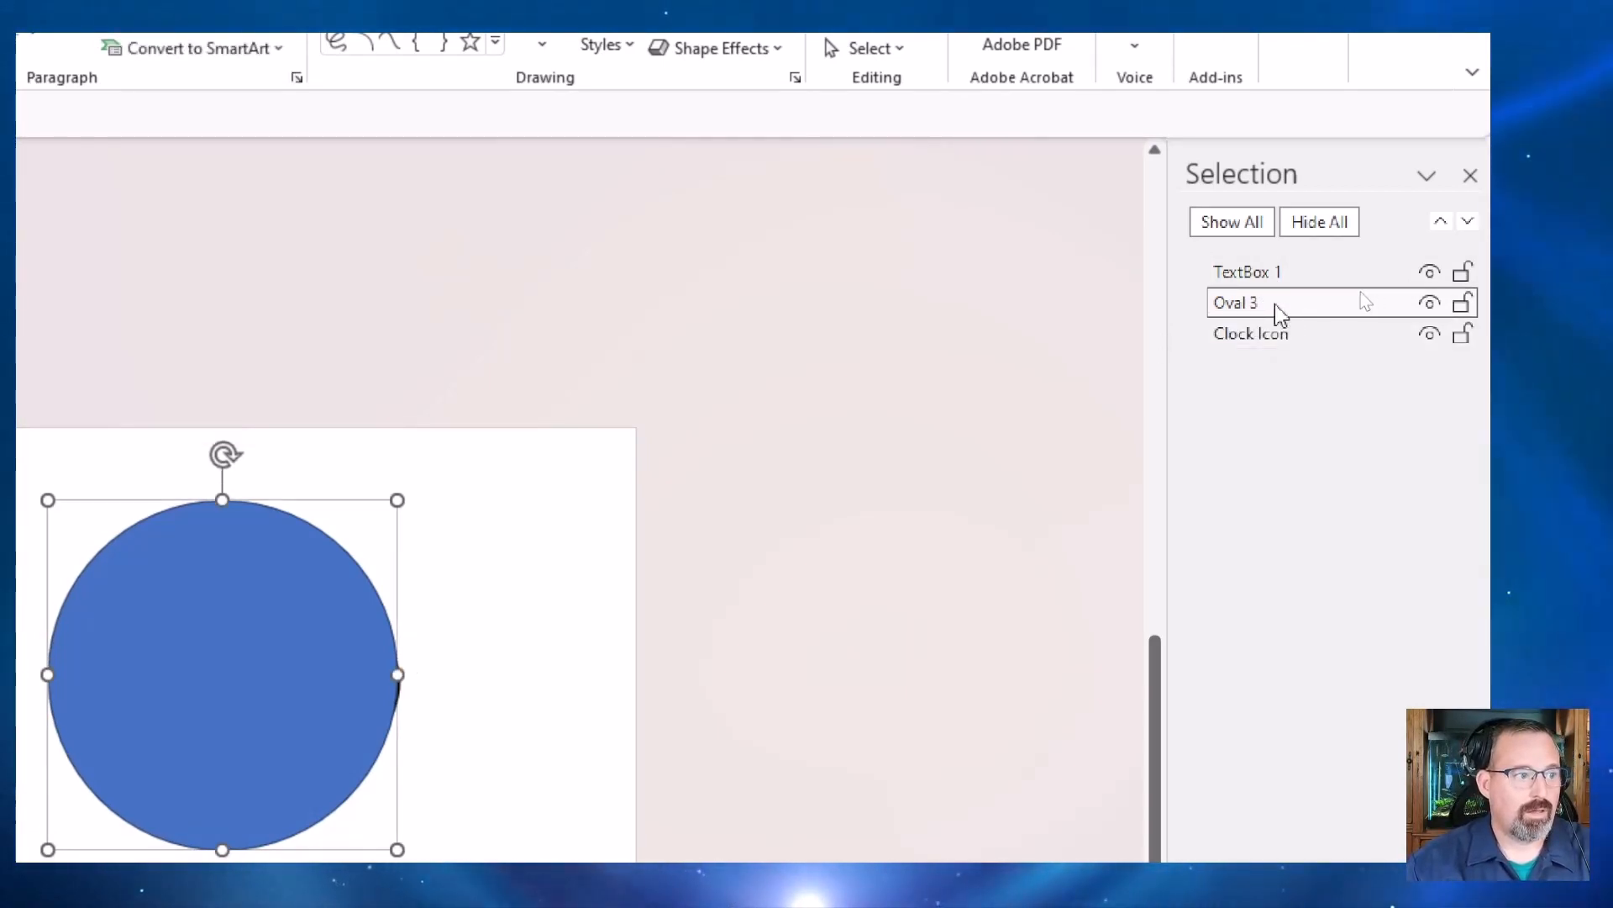
click(1272, 306)
key(ctrl+a)
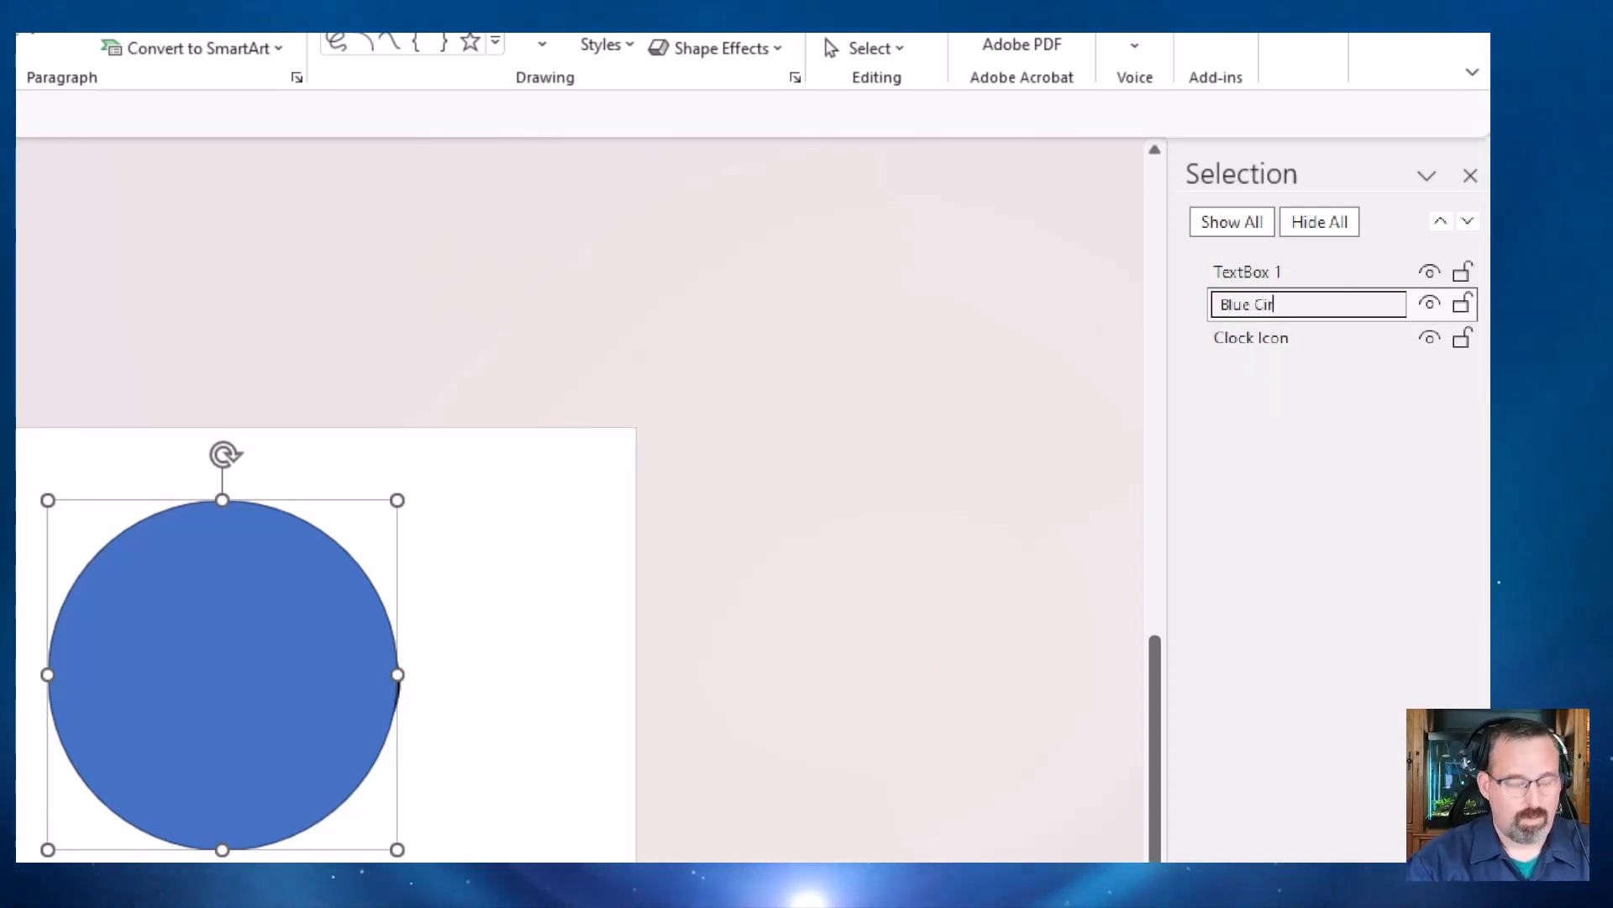
click(1292, 275)
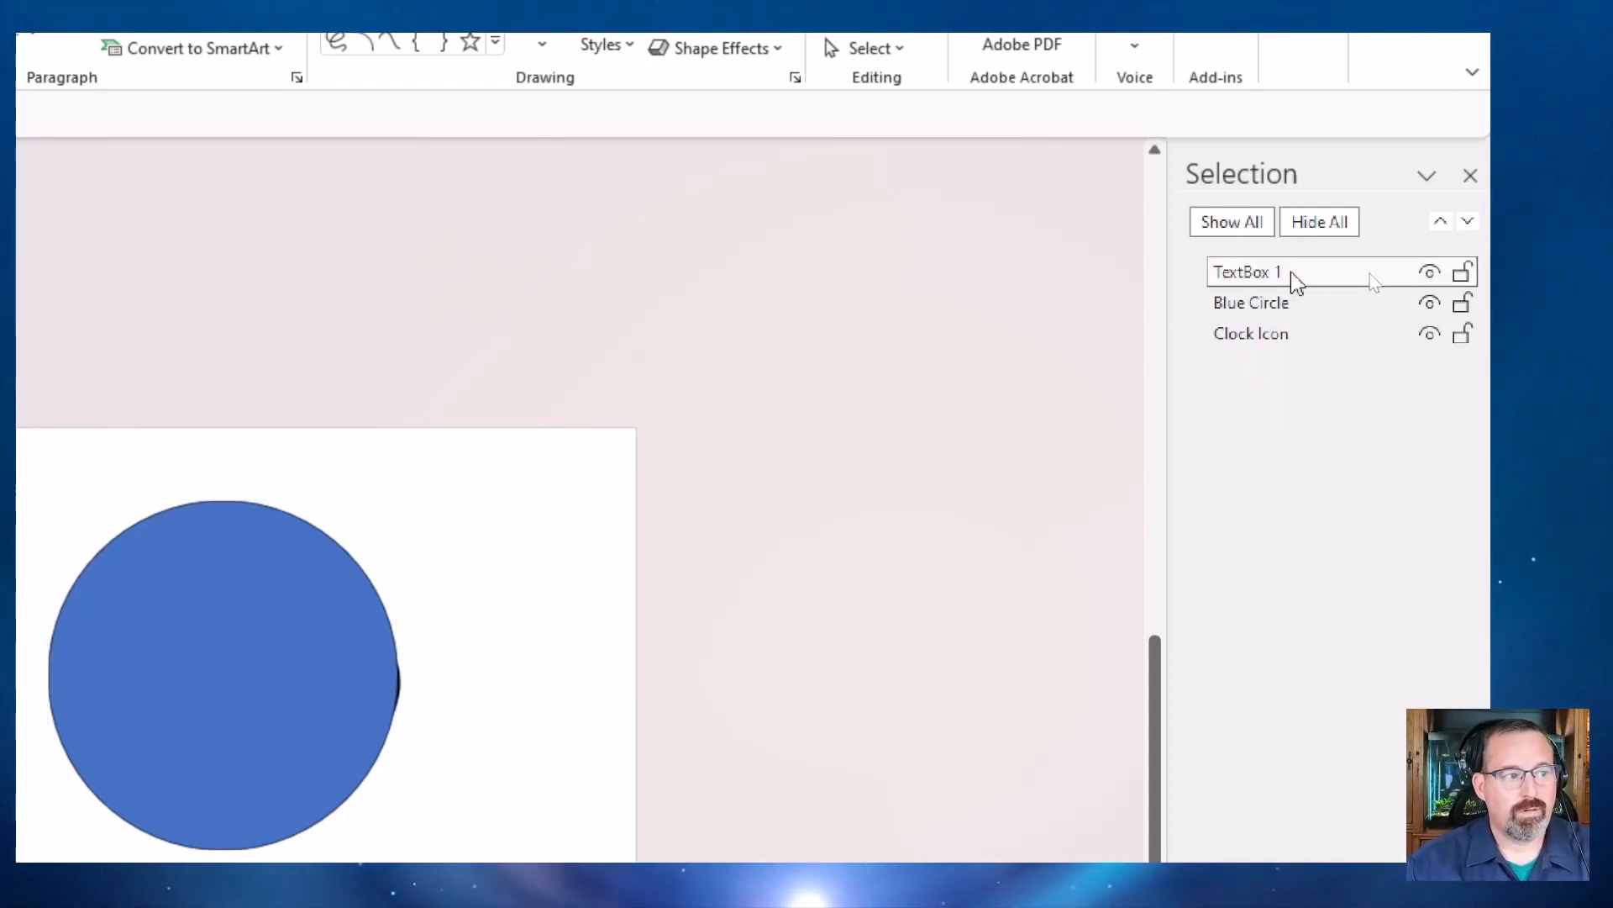
click(1307, 277)
key(ctrl+a)
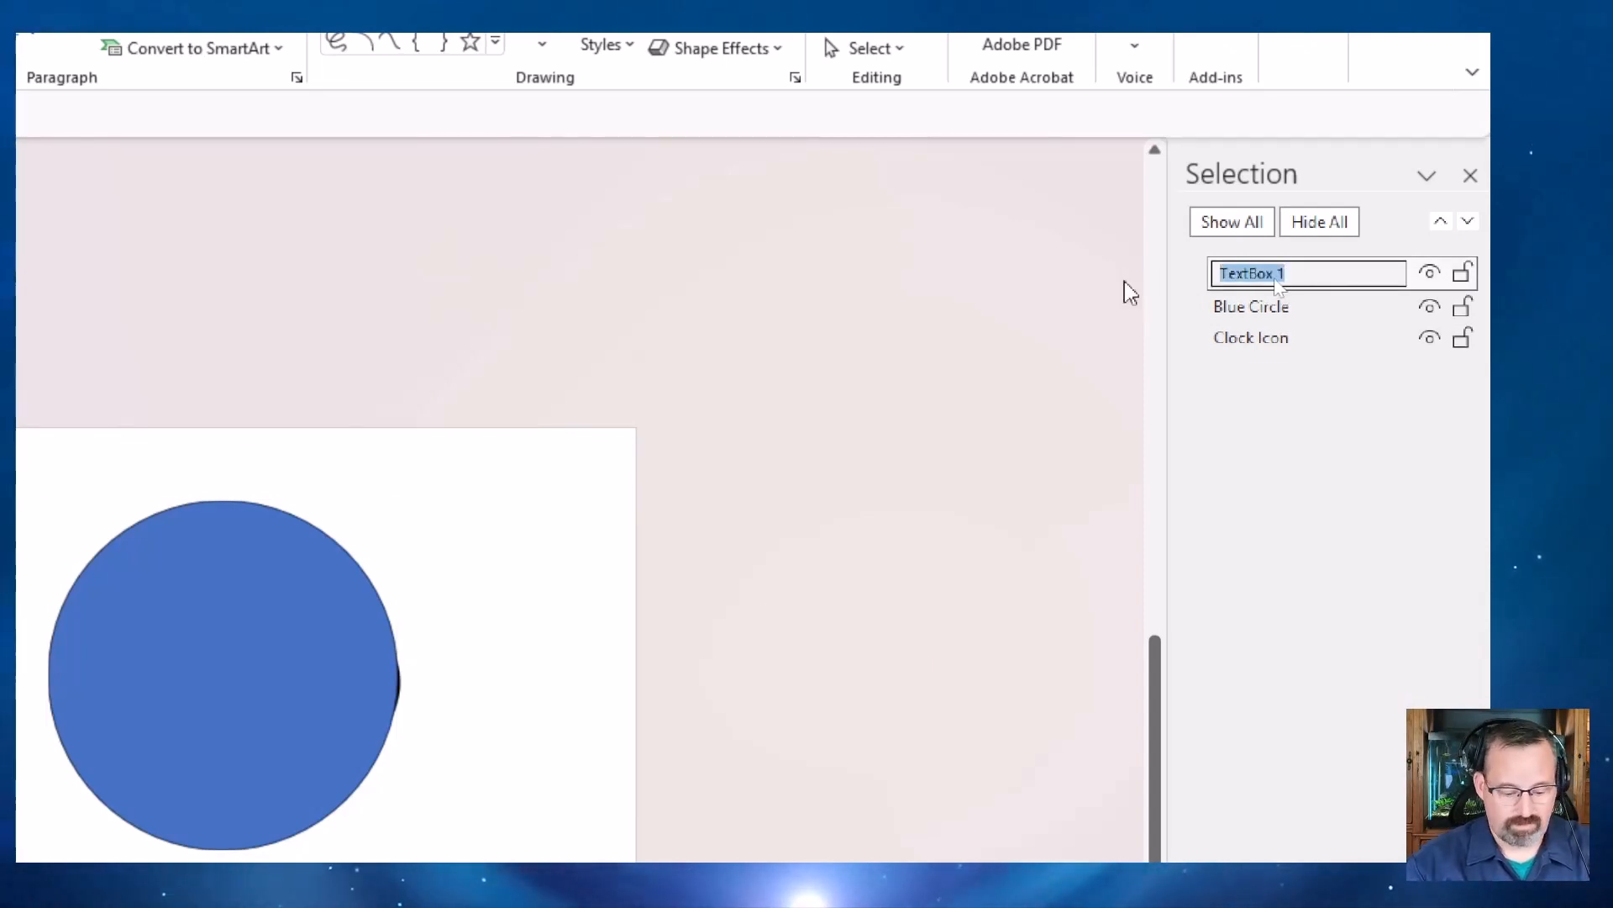
text(Main Title)
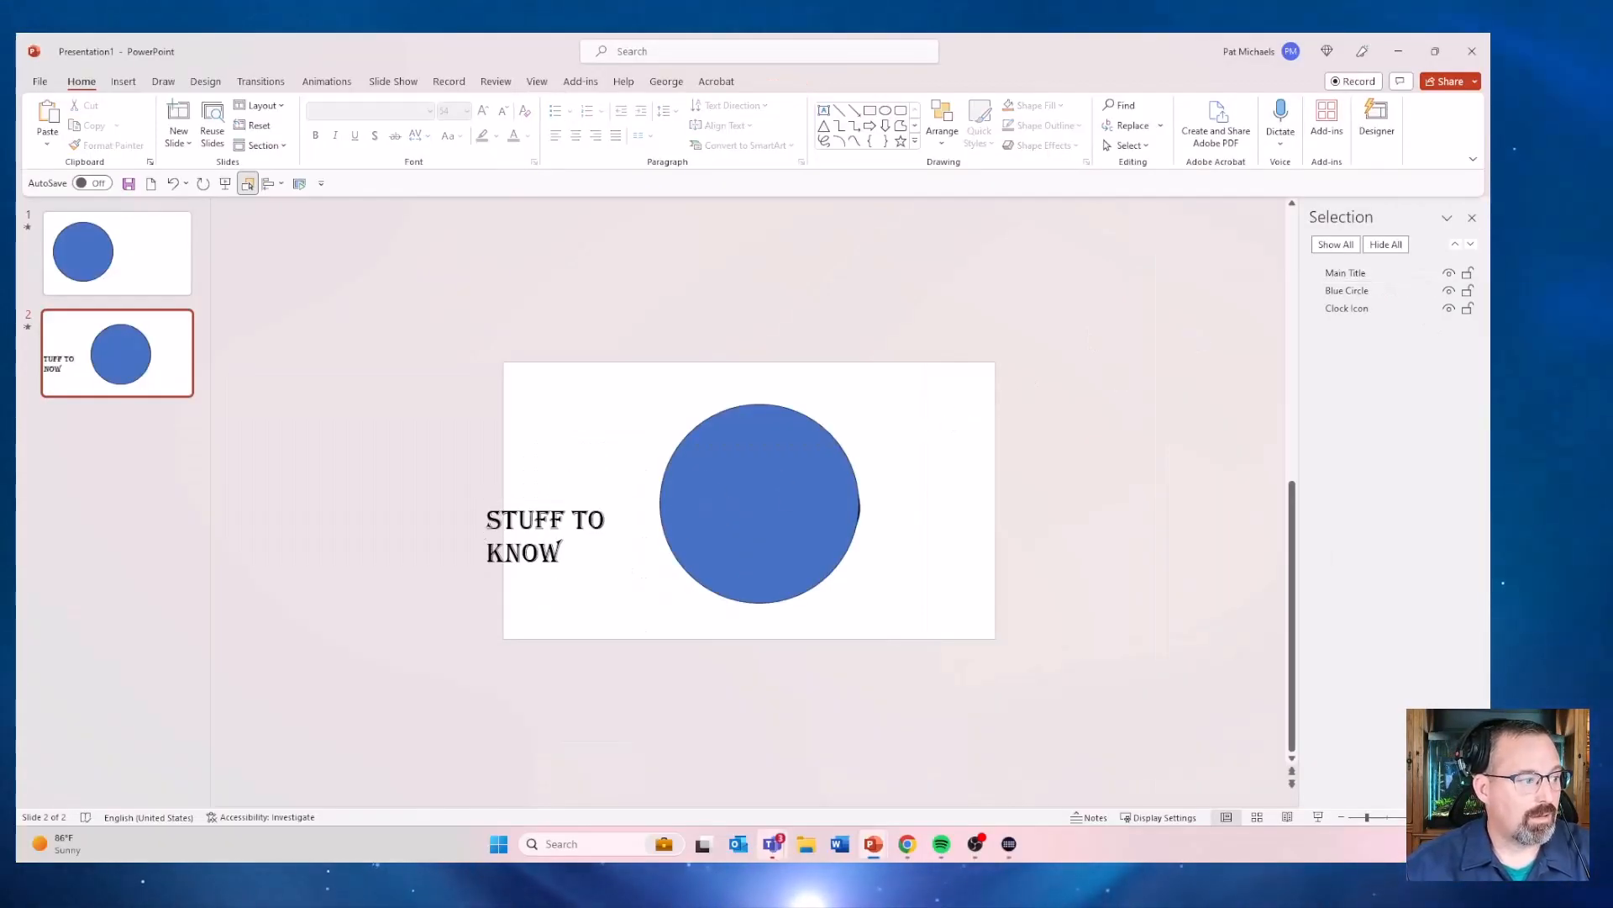
Move the "Stuff To Know" text box up and to the right, closer to the circle, and lock Main Title
click(565, 521)
drag(574, 502, 610, 464)
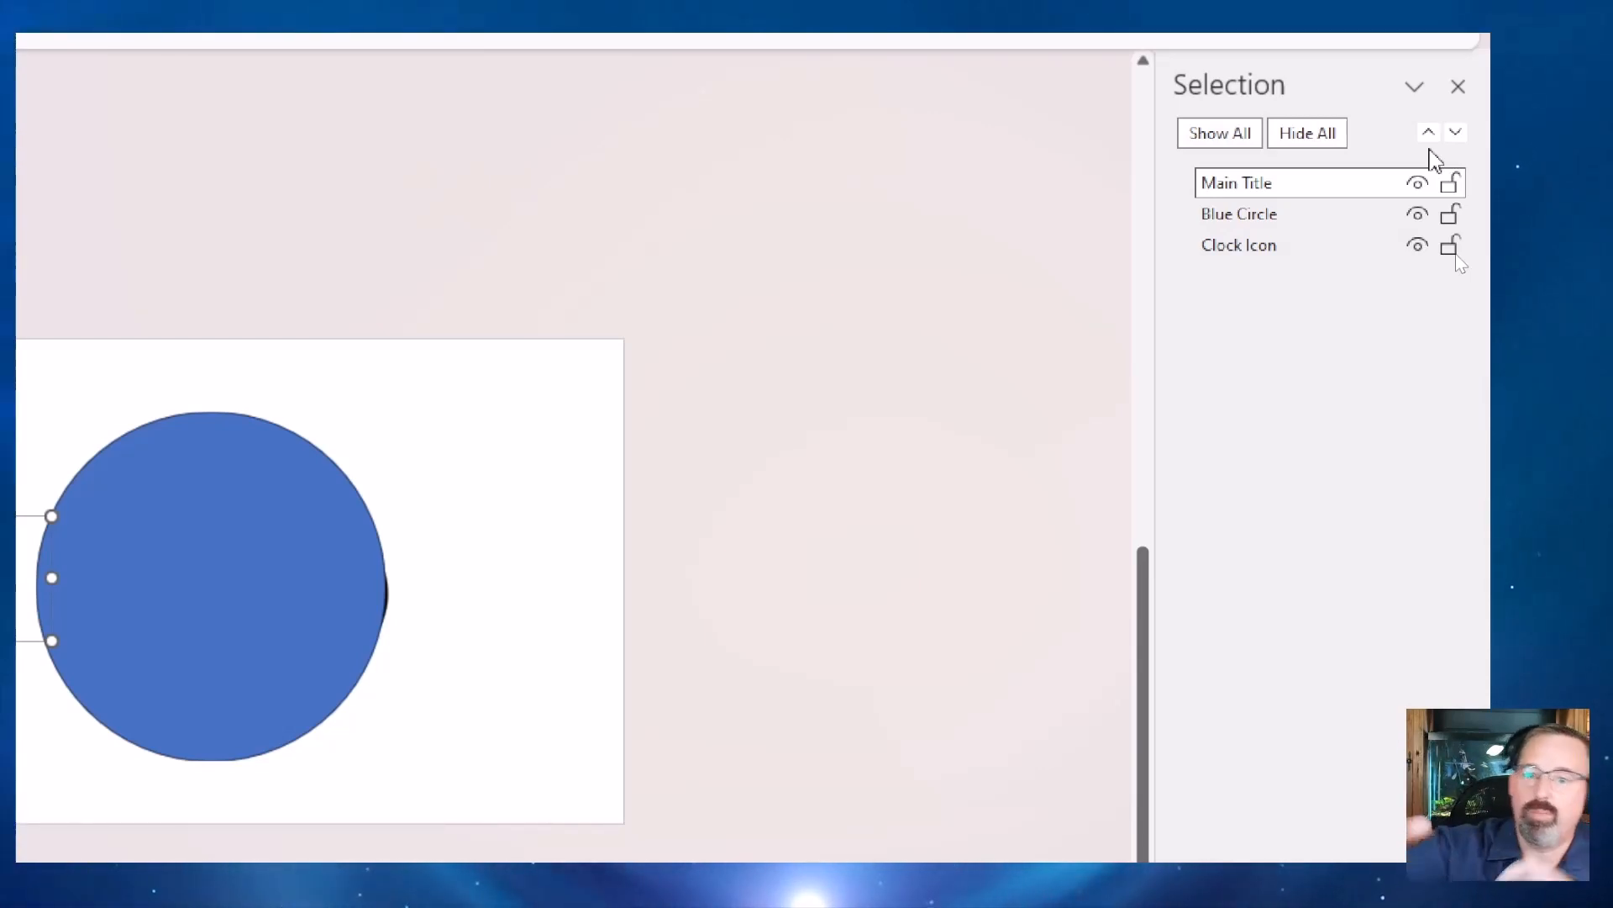
click(1449, 185)
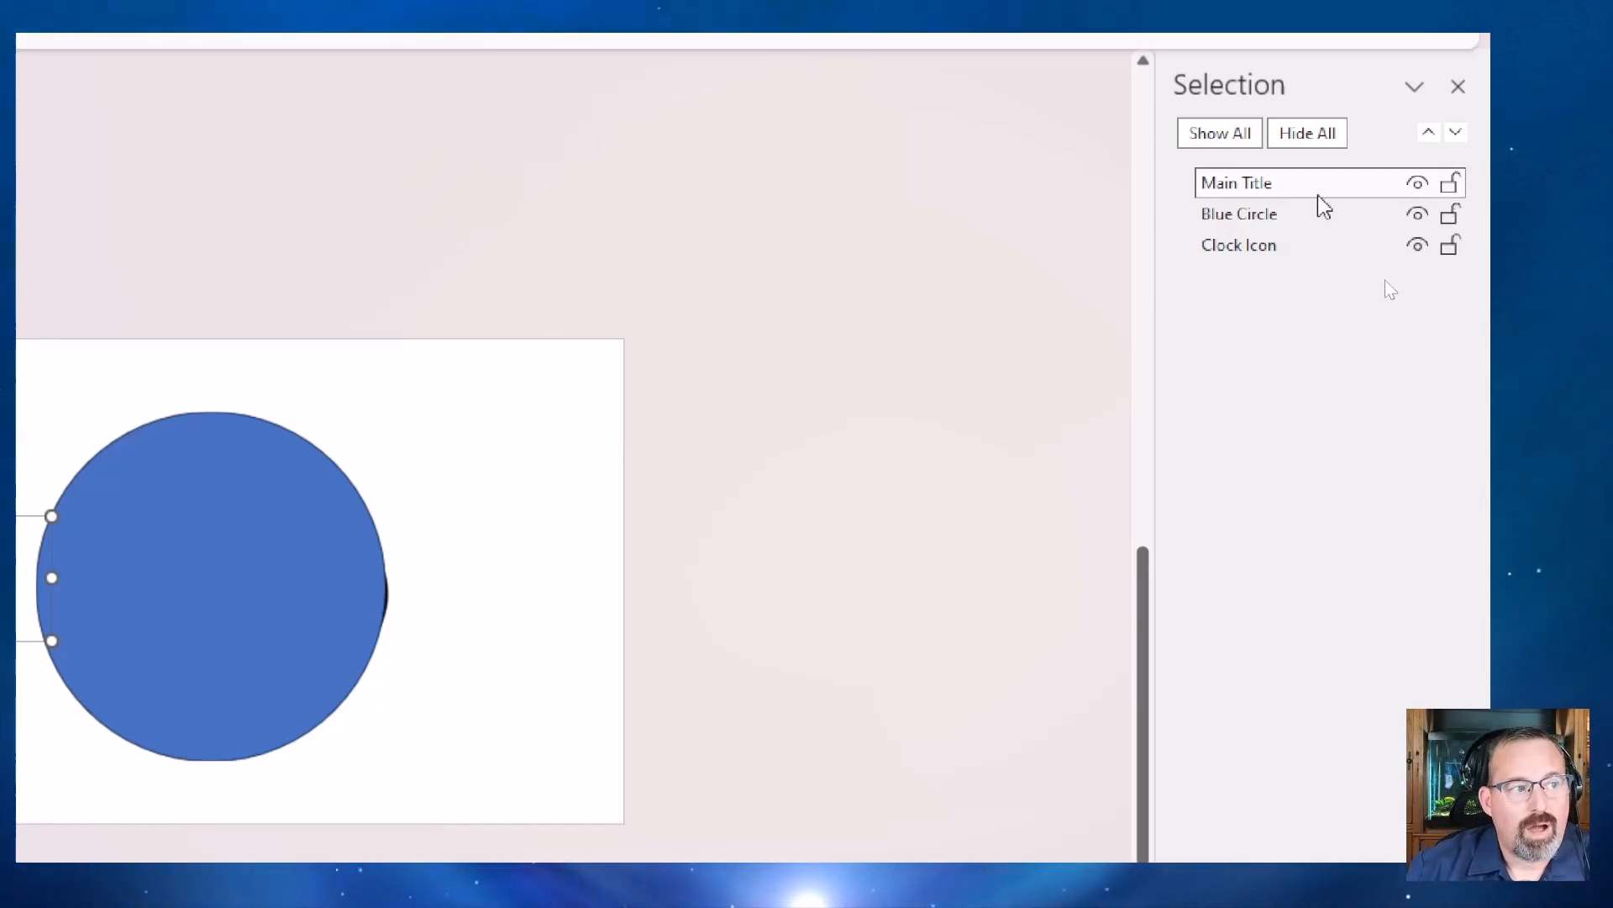
click(1449, 187)
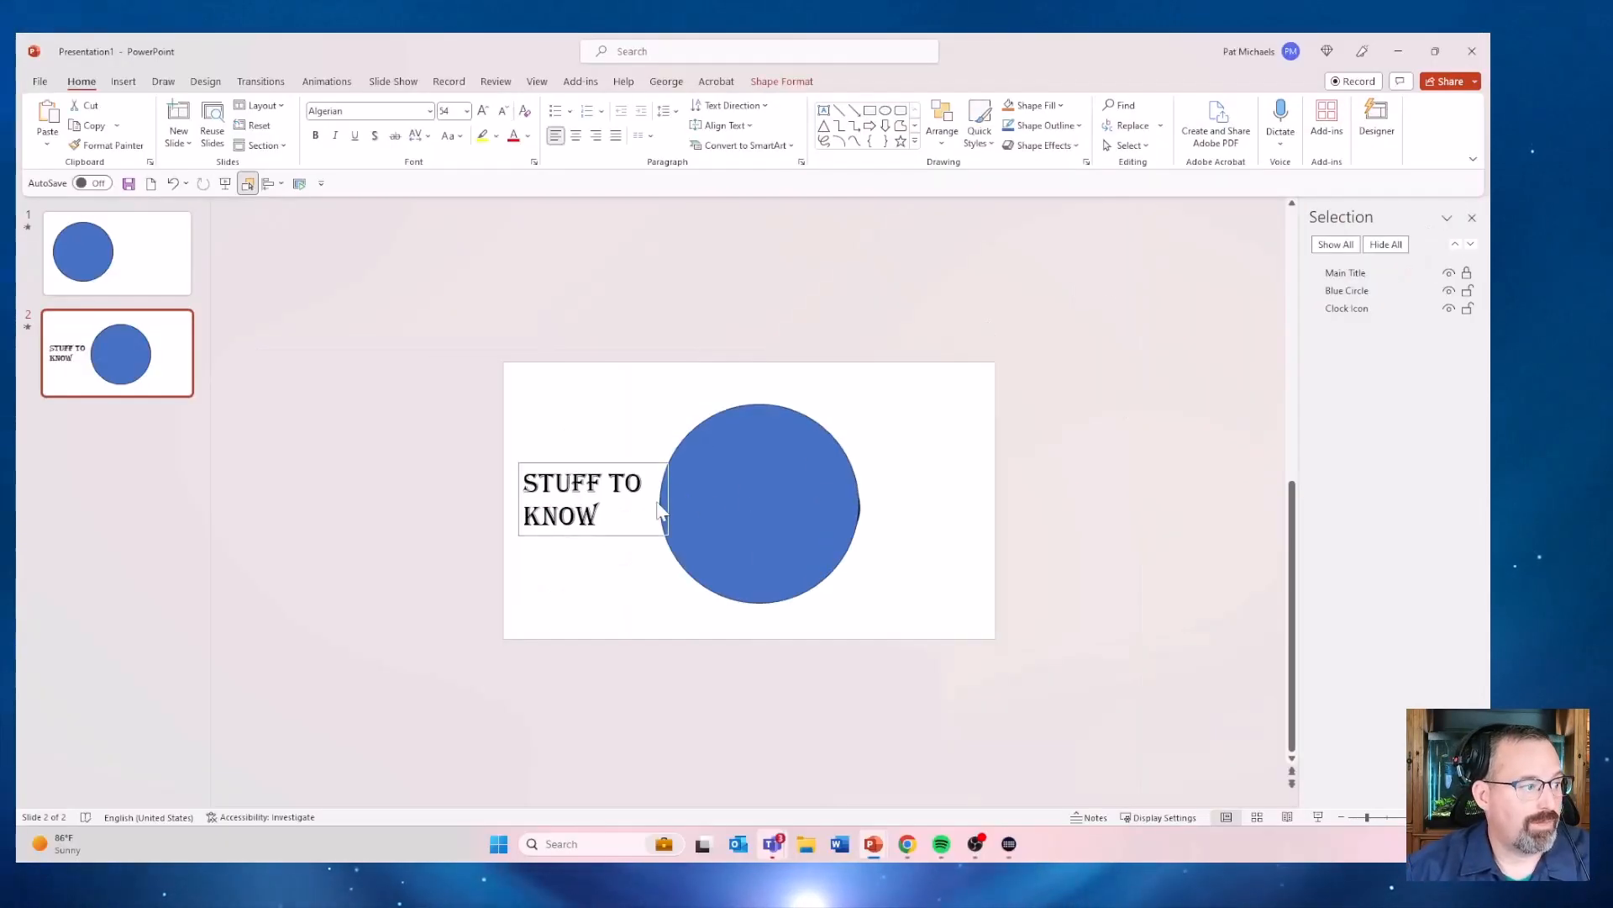
Try to move the locked Main Title text box and edit the text inside it
click(660, 510)
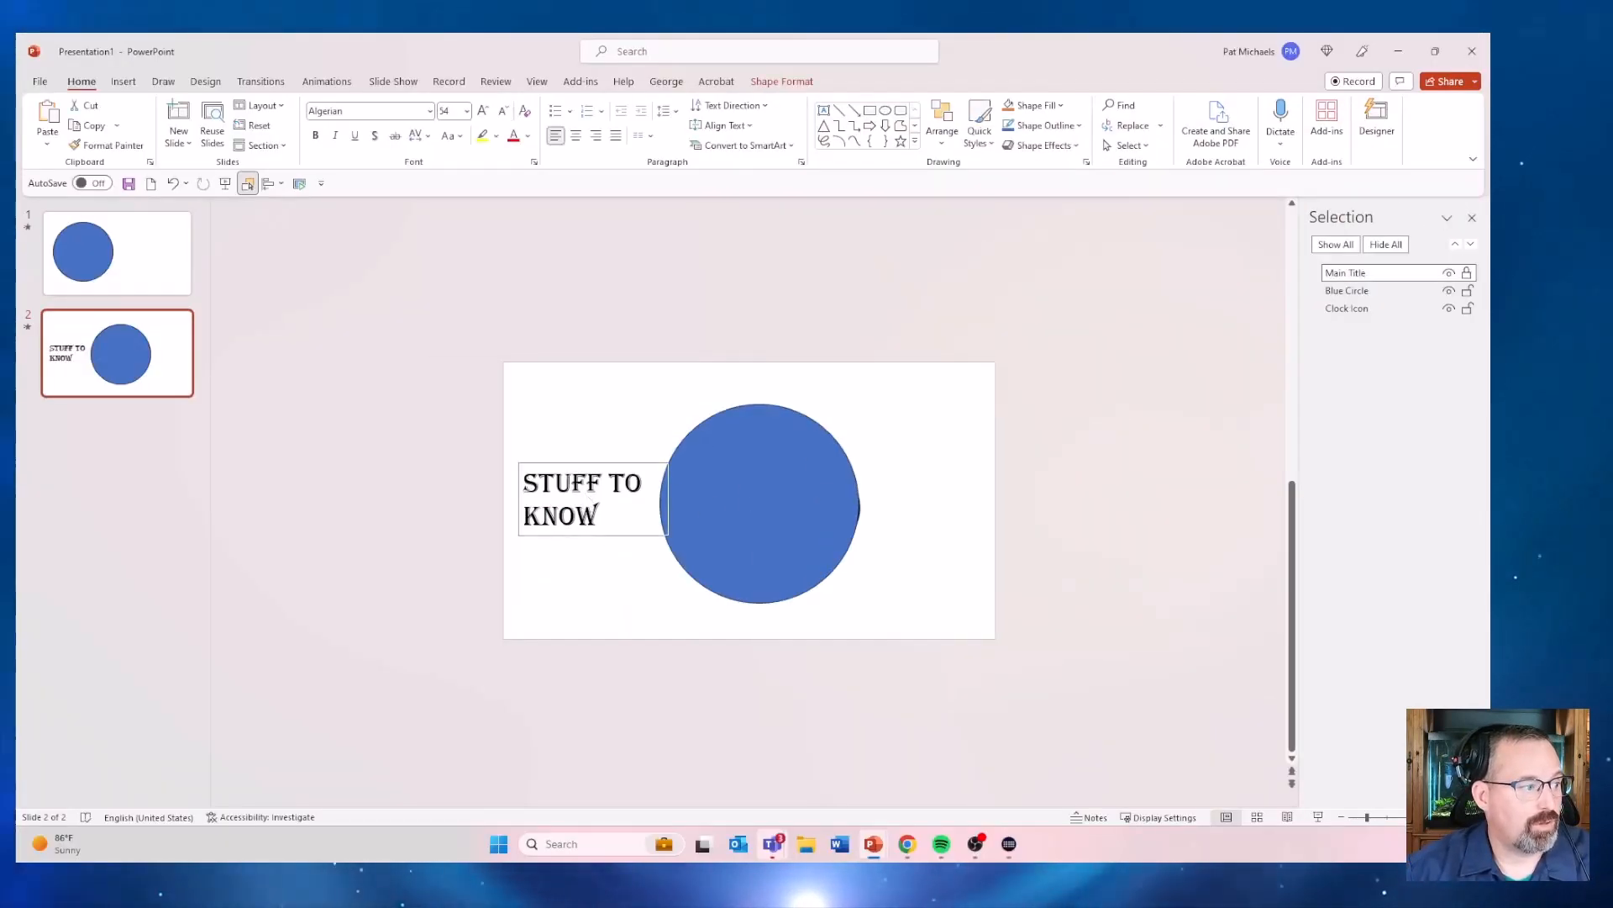
click(563, 485)
drag(562, 485, 628, 499)
drag(525, 482, 582, 538)
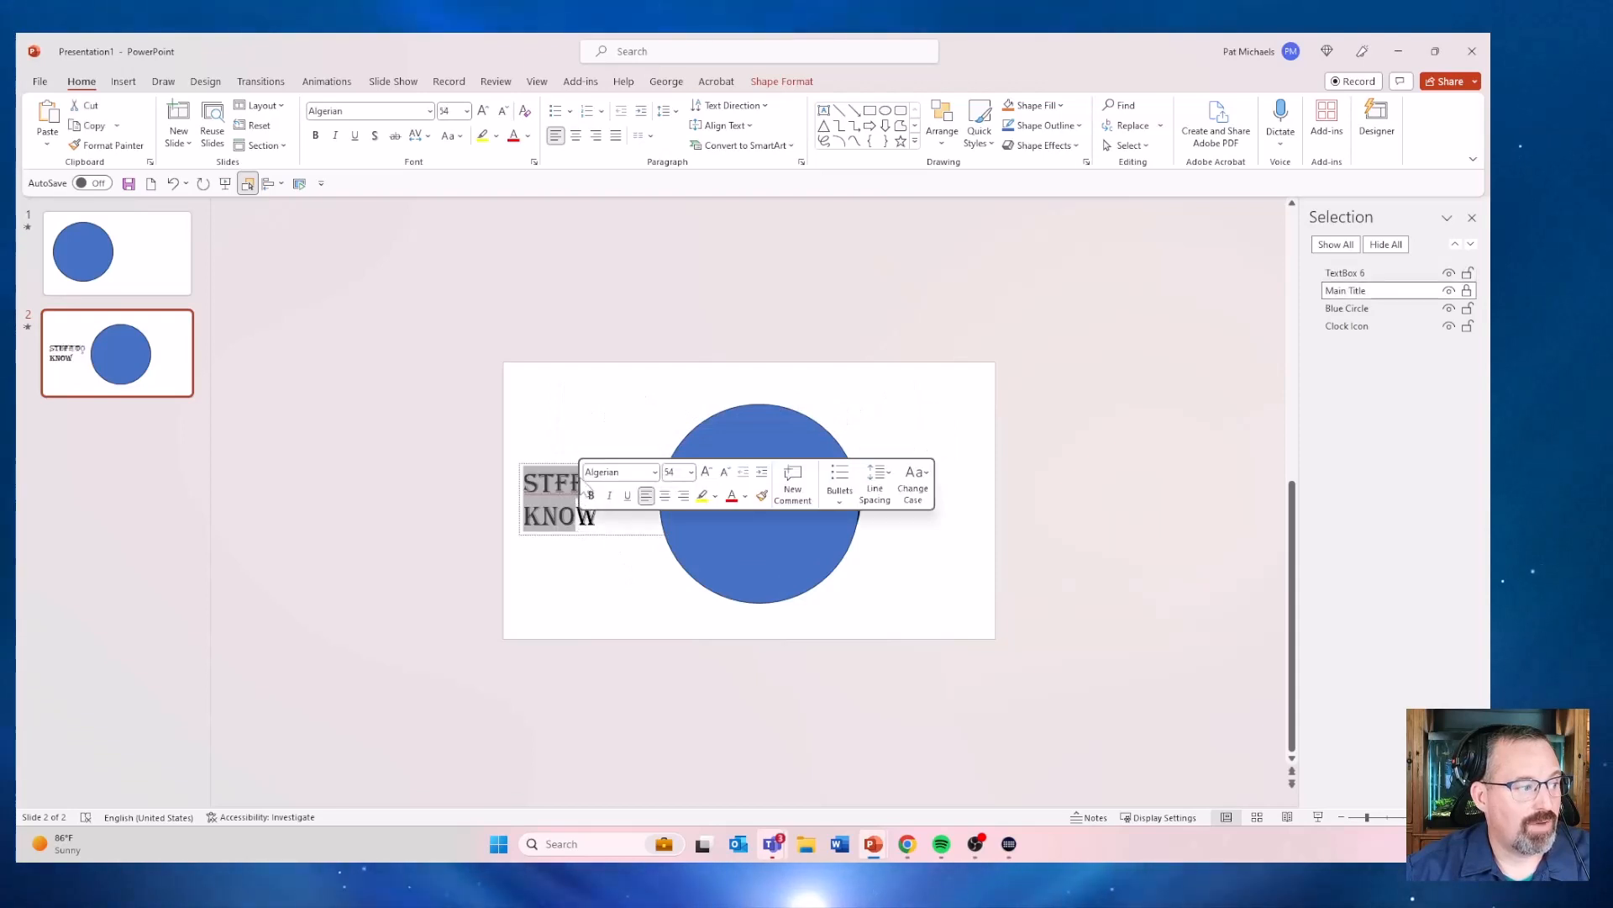
Restore the title wording to "Stuff To Know" and delete the stray empty text box from slide 2
click(588, 433)
click(570, 484)
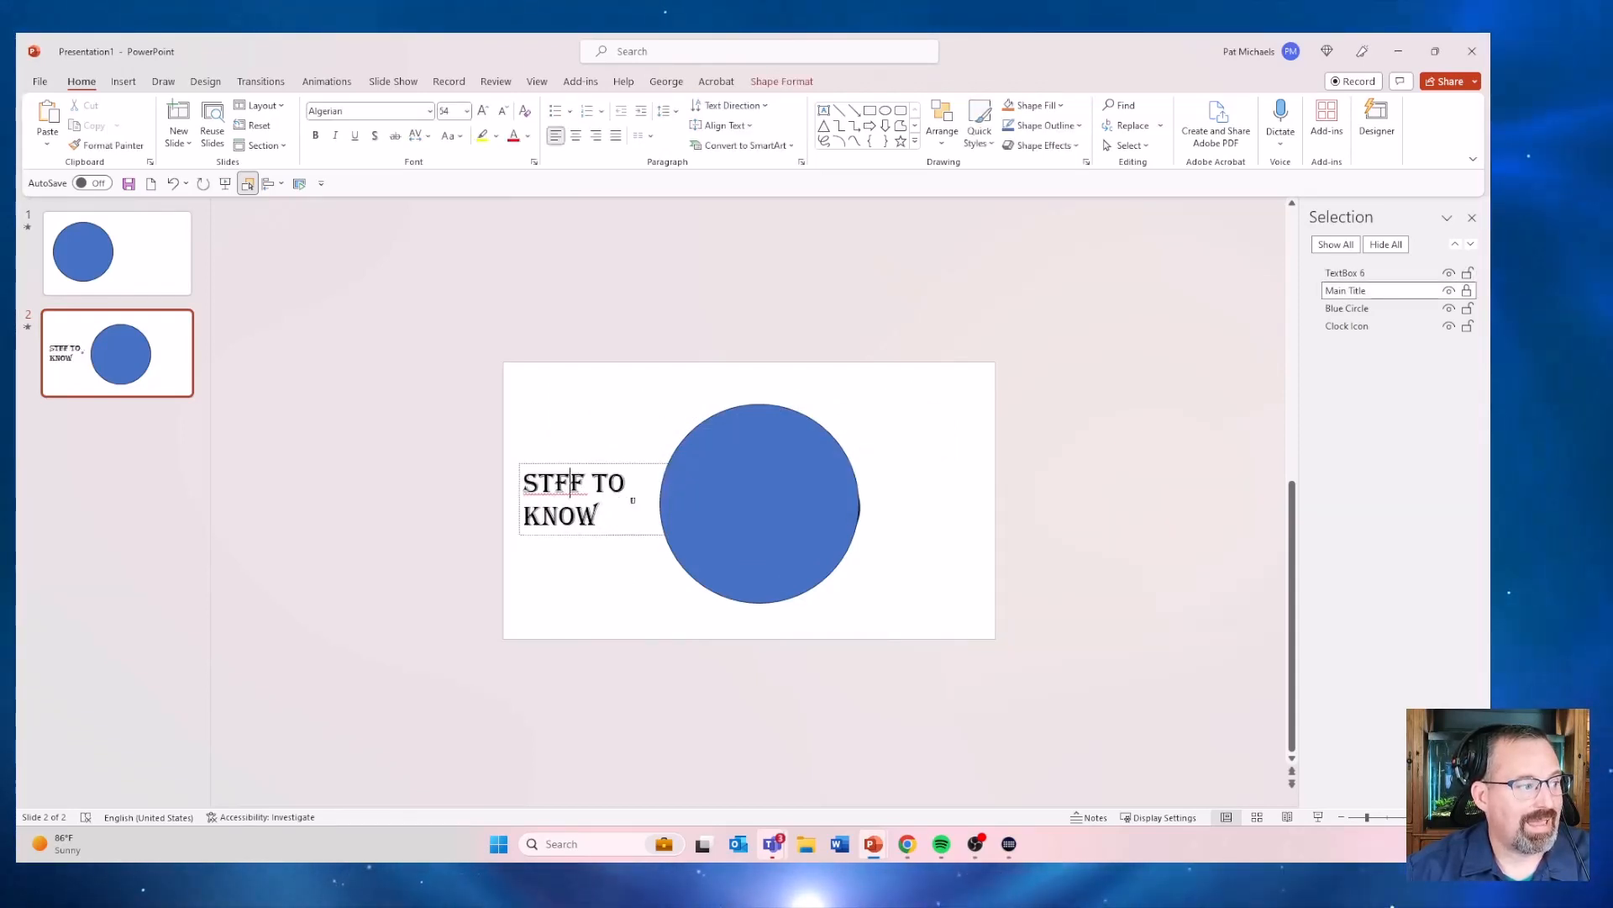
drag(570, 484, 555, 484)
click(555, 485)
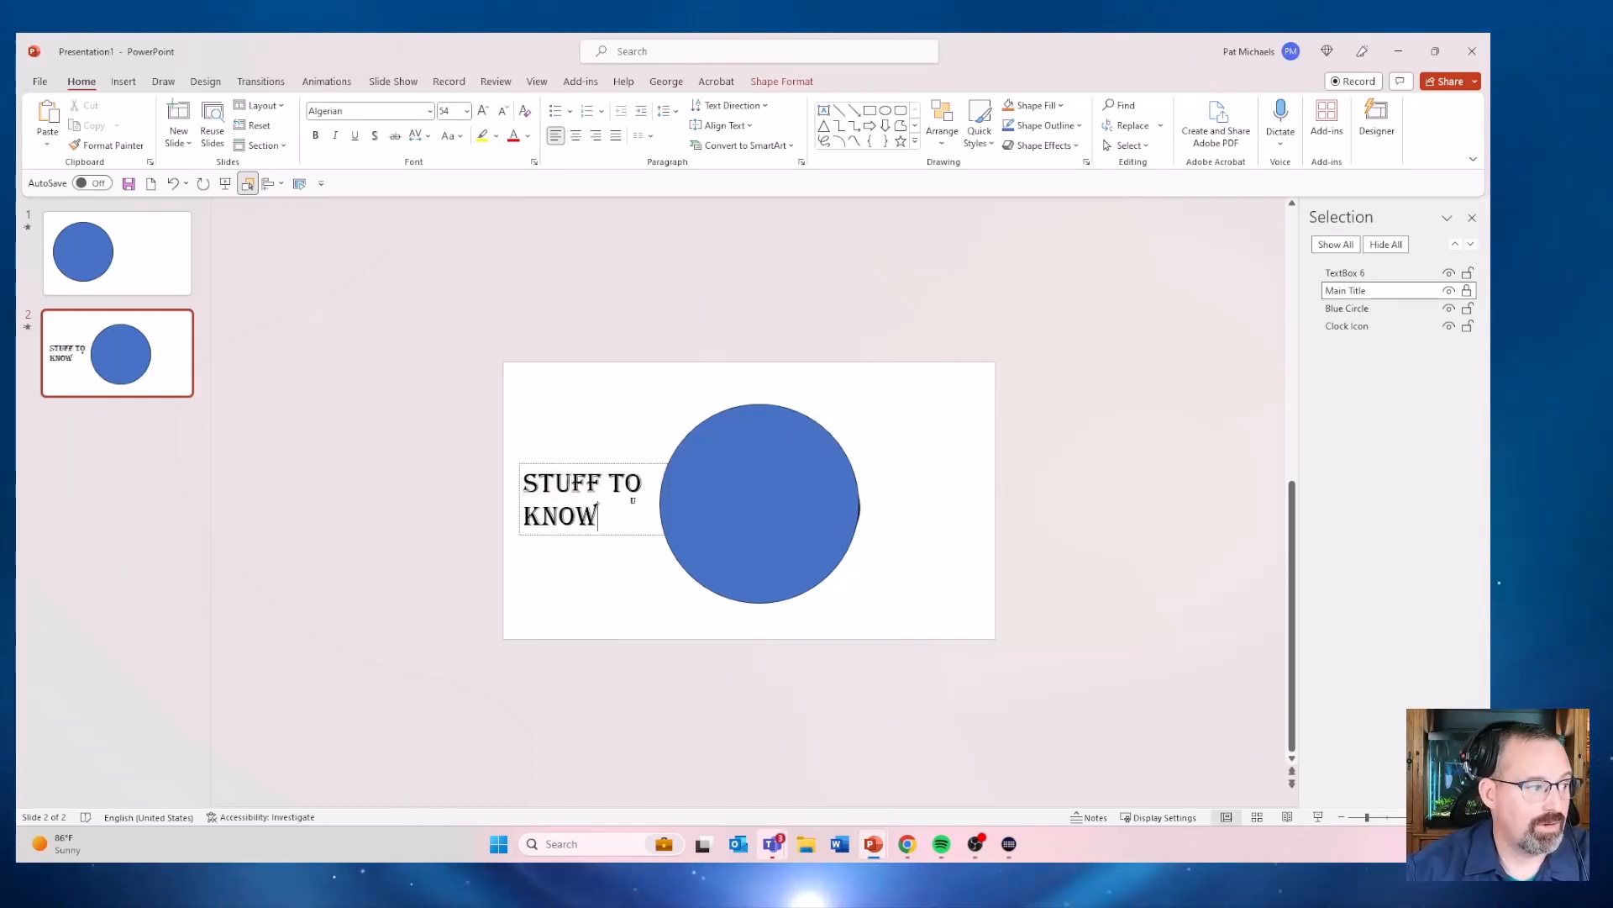
click(636, 502)
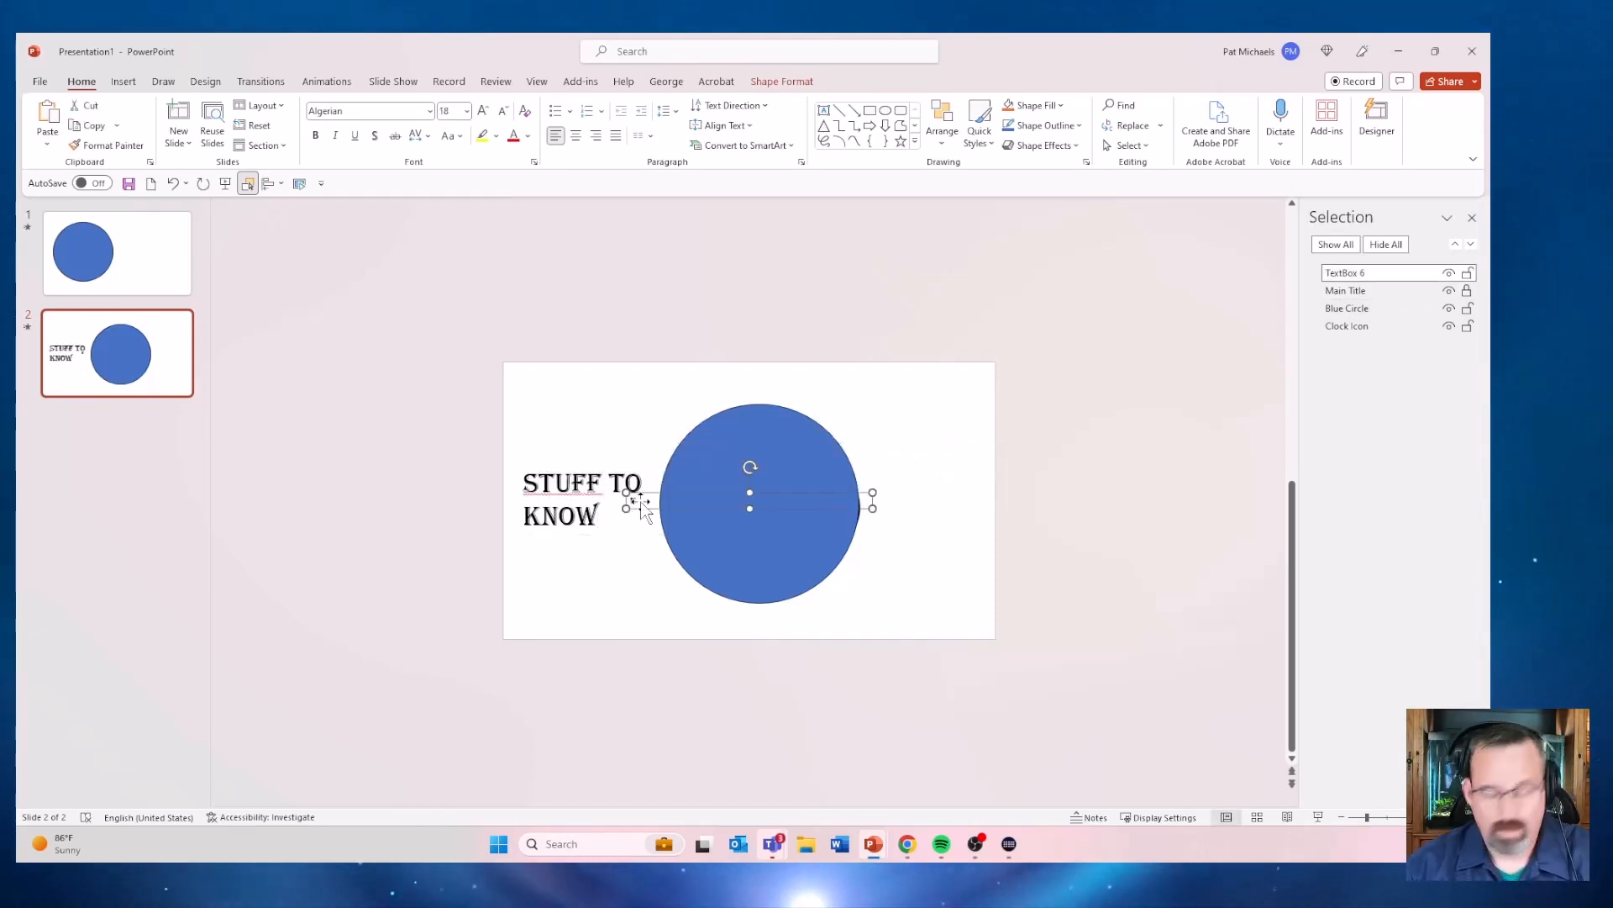
key(Delete)
Select Main Title and Blue Circle in turn, and toggle the visibility of Blue Circle off and on twice
click(616, 468)
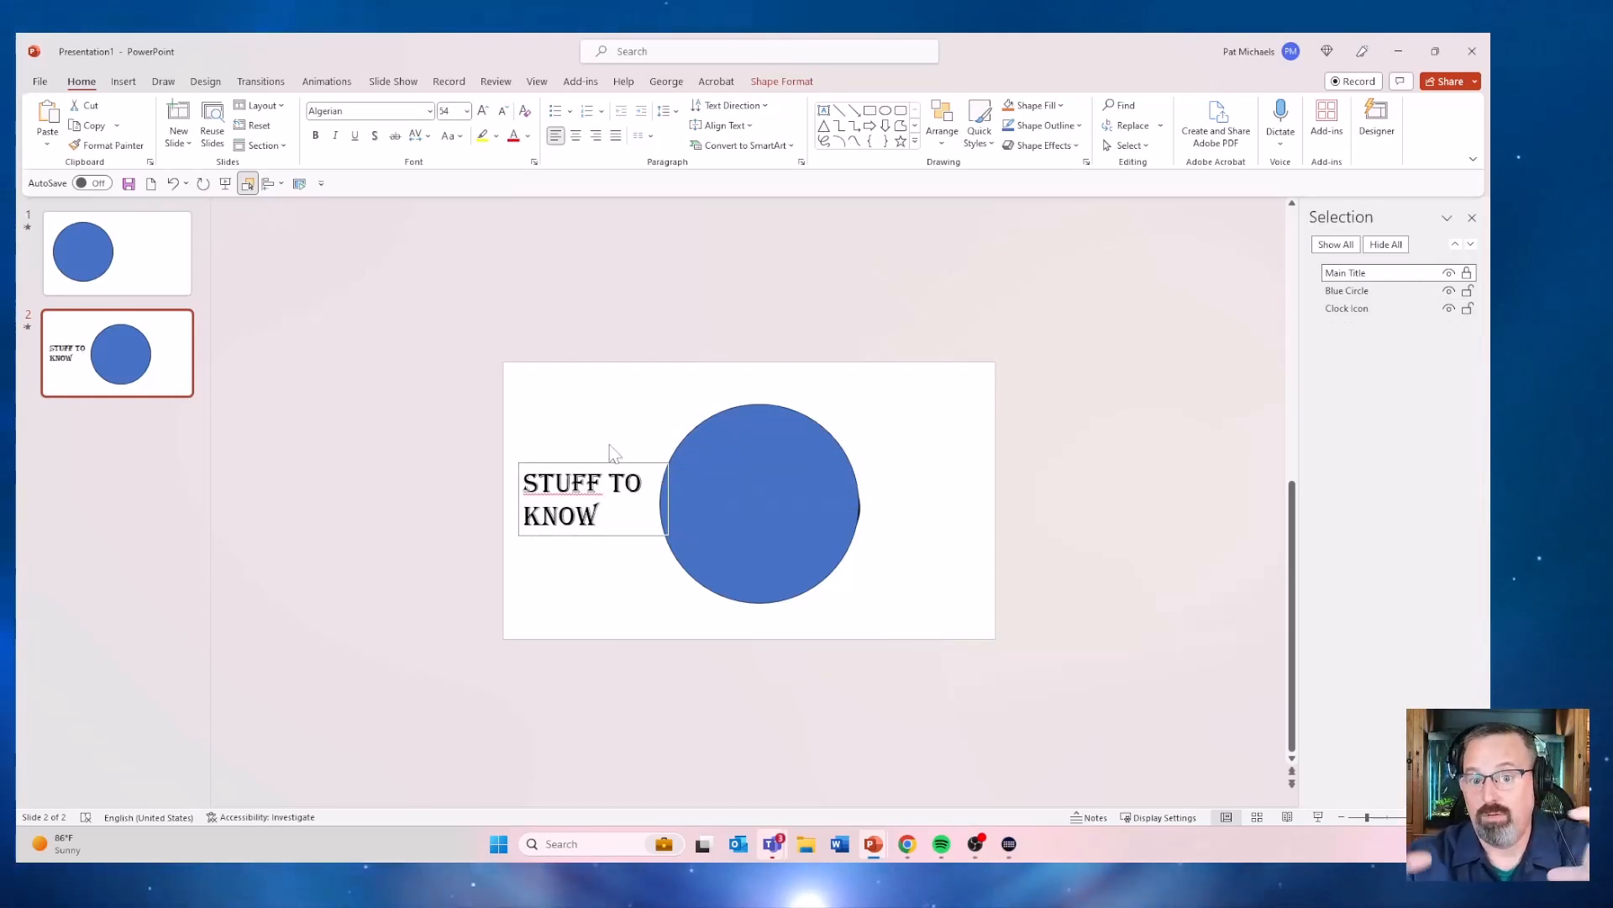
drag(793, 489, 756, 501)
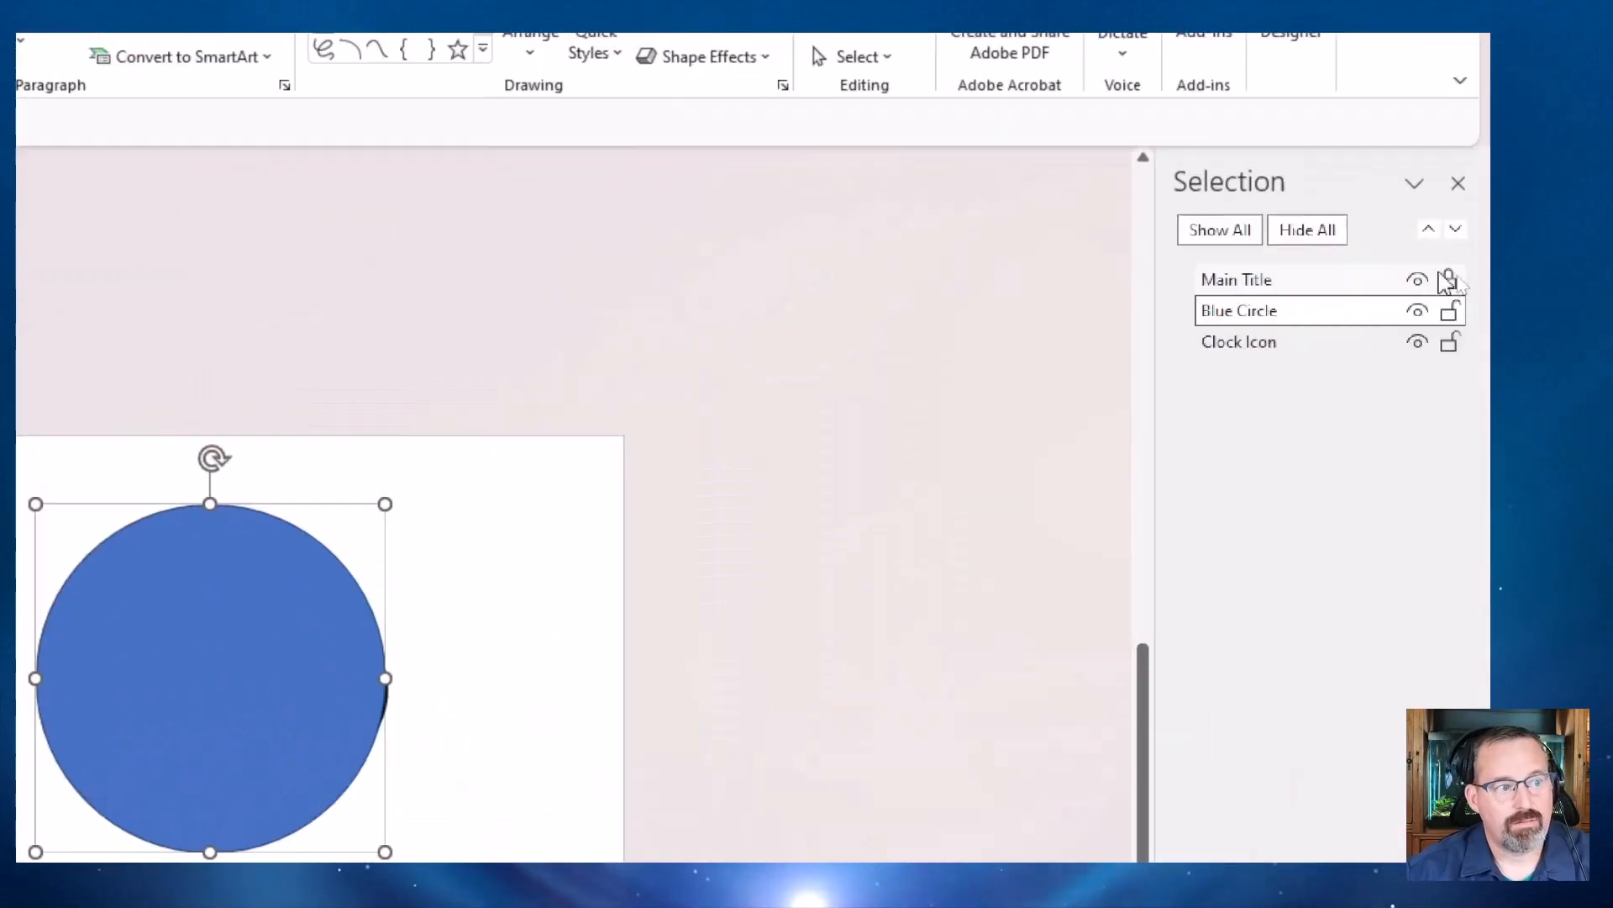
click(1417, 311)
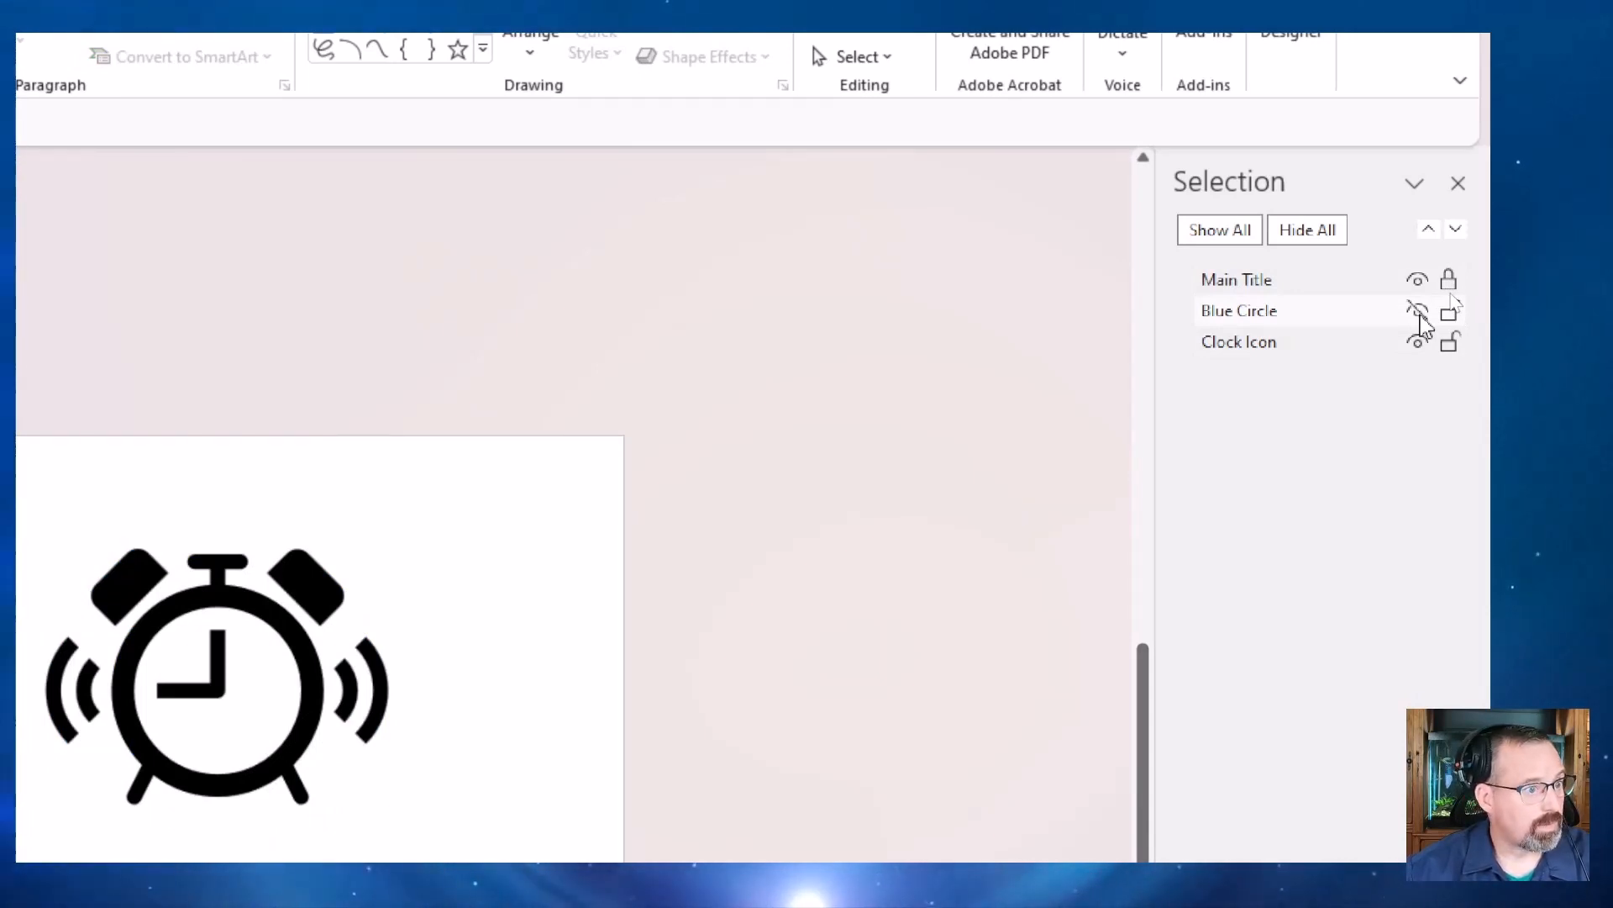
click(1418, 311)
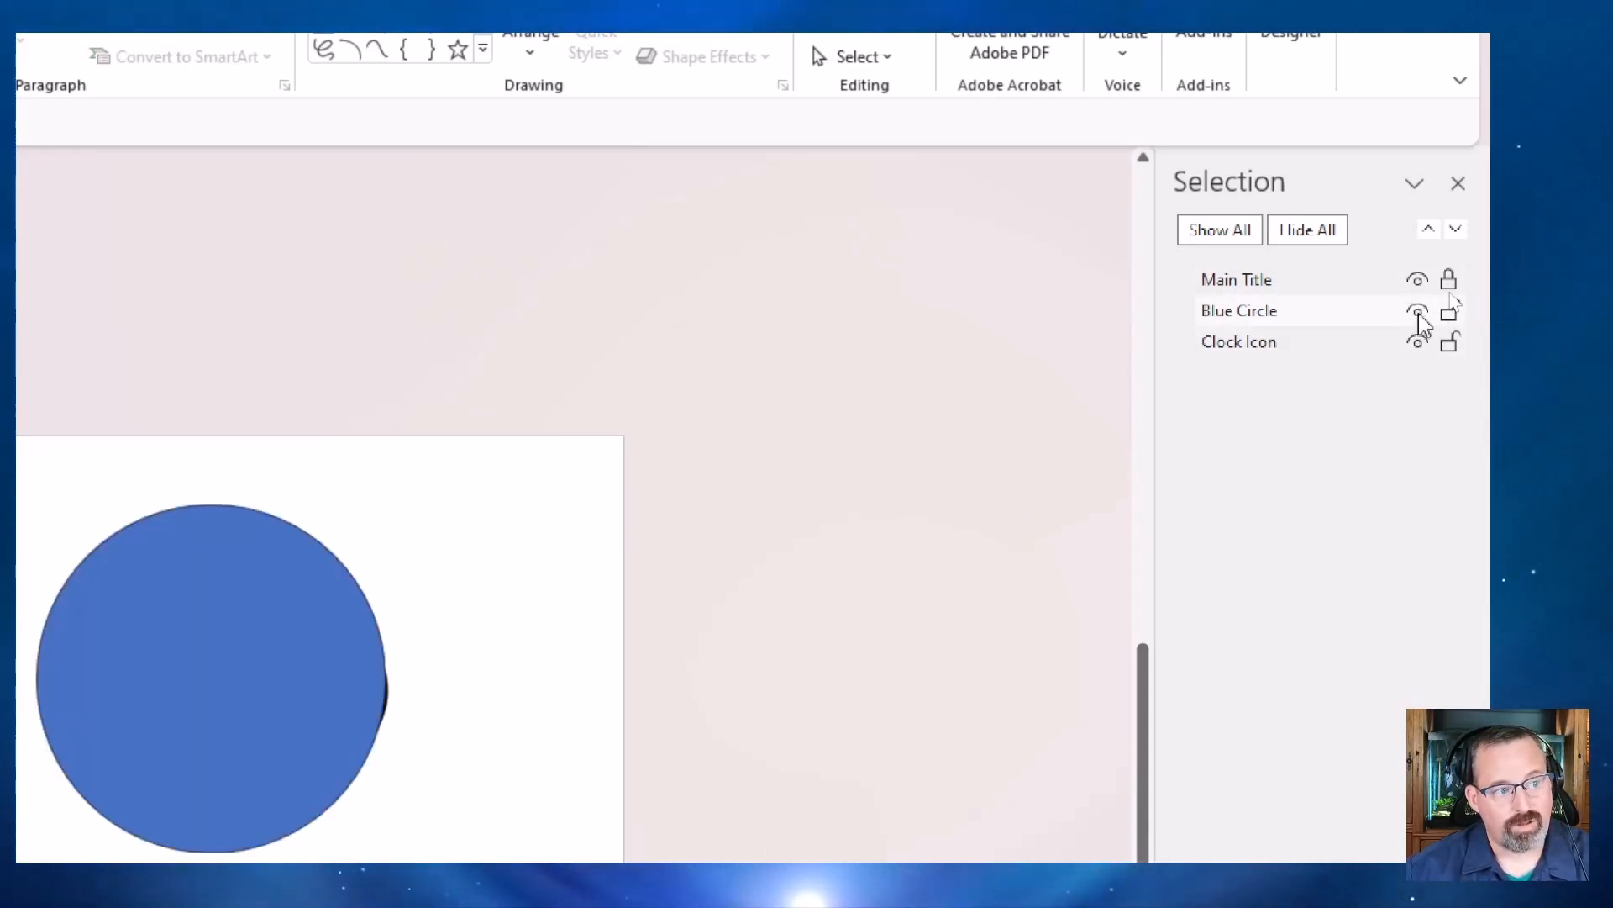
click(1418, 313)
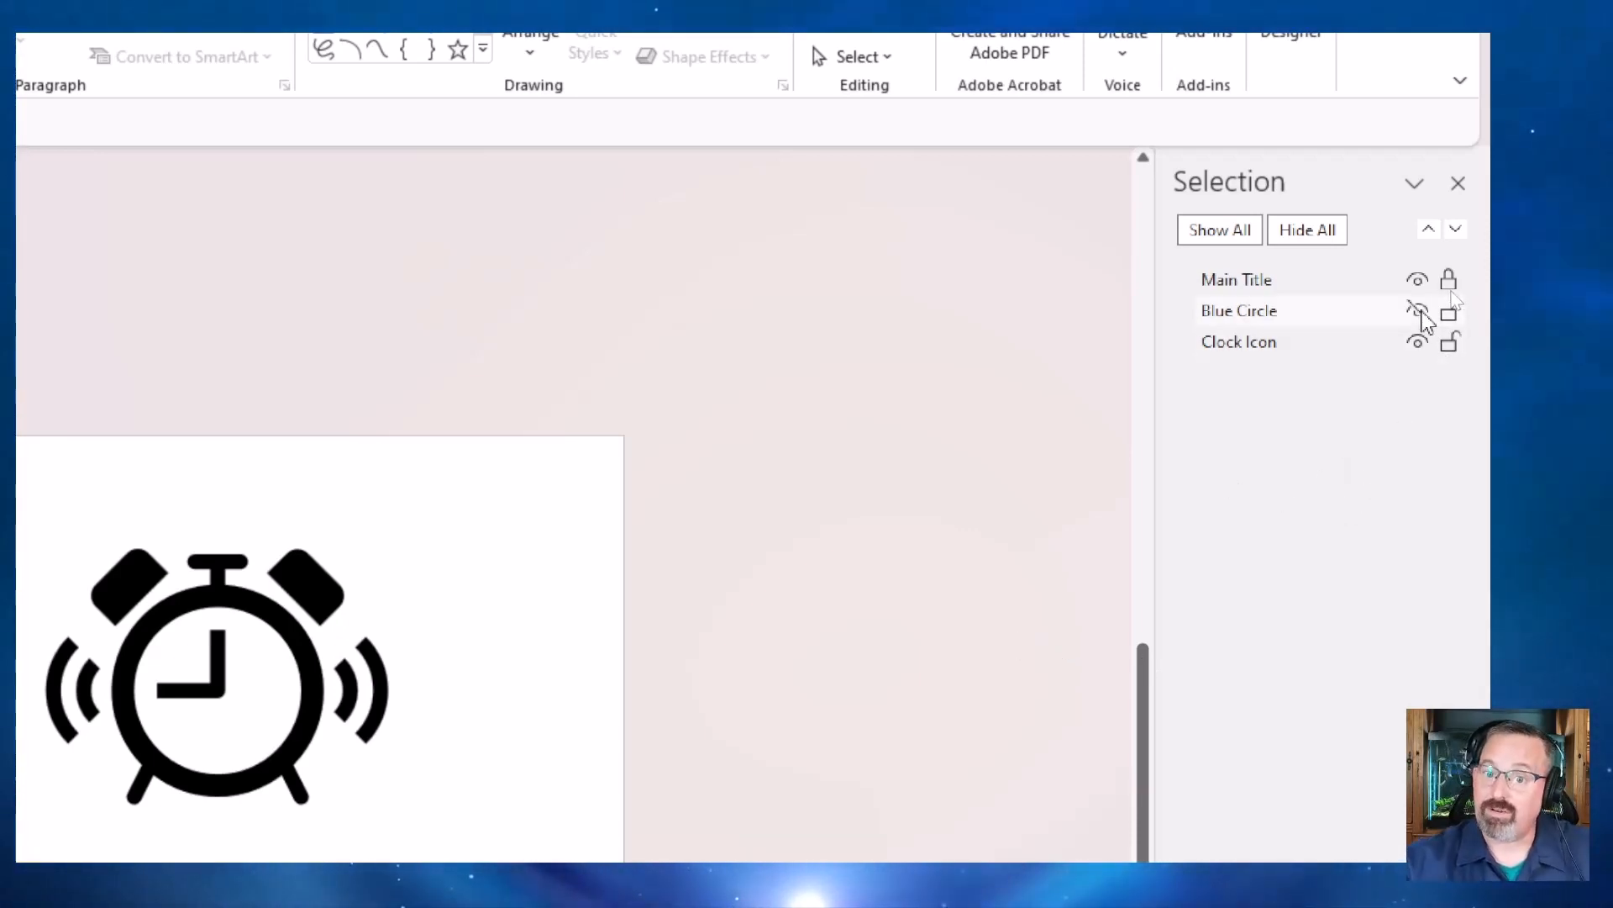
click(1423, 314)
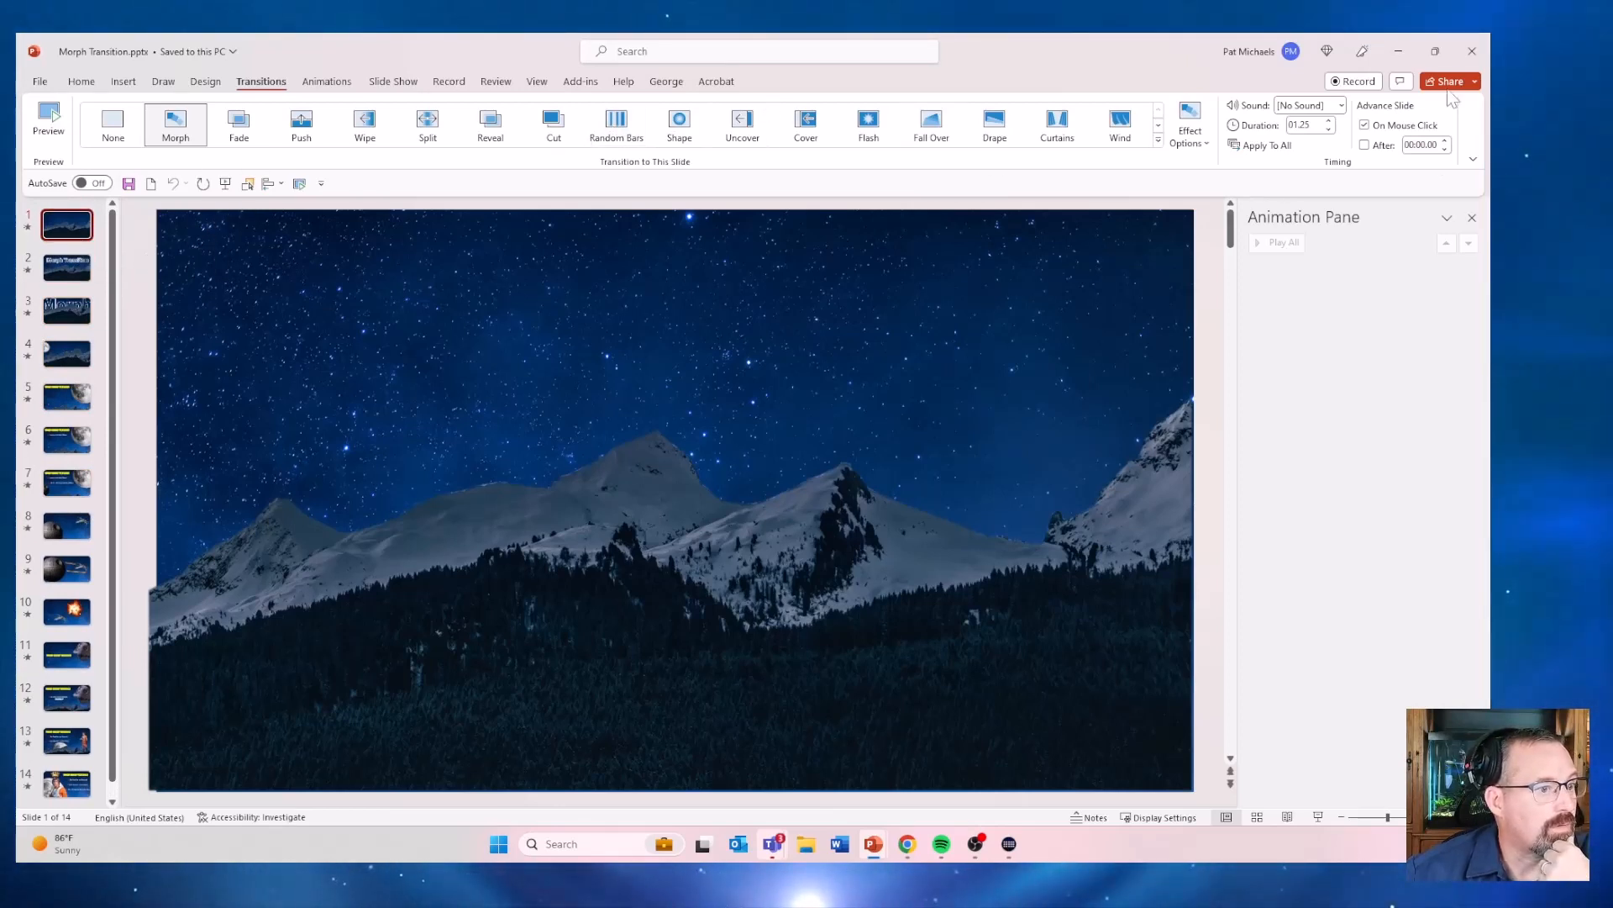
In Morph Transition.pptx, close the Animation Pane, select the mountain picture on slide 1 and display the Selection Pane
click(1472, 217)
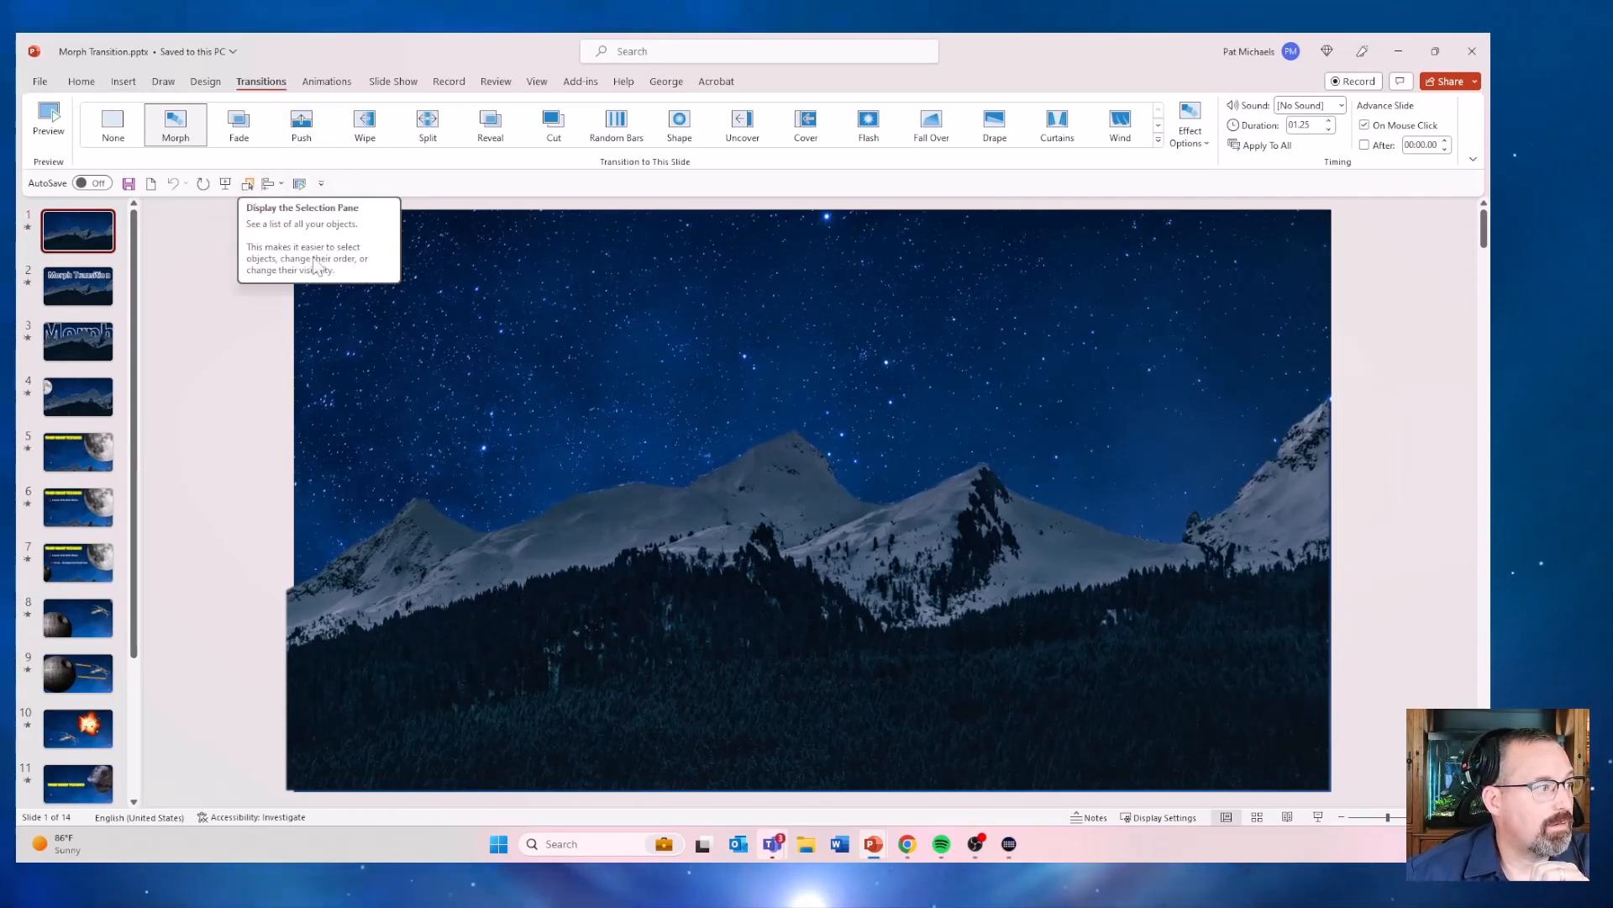
click(363, 302)
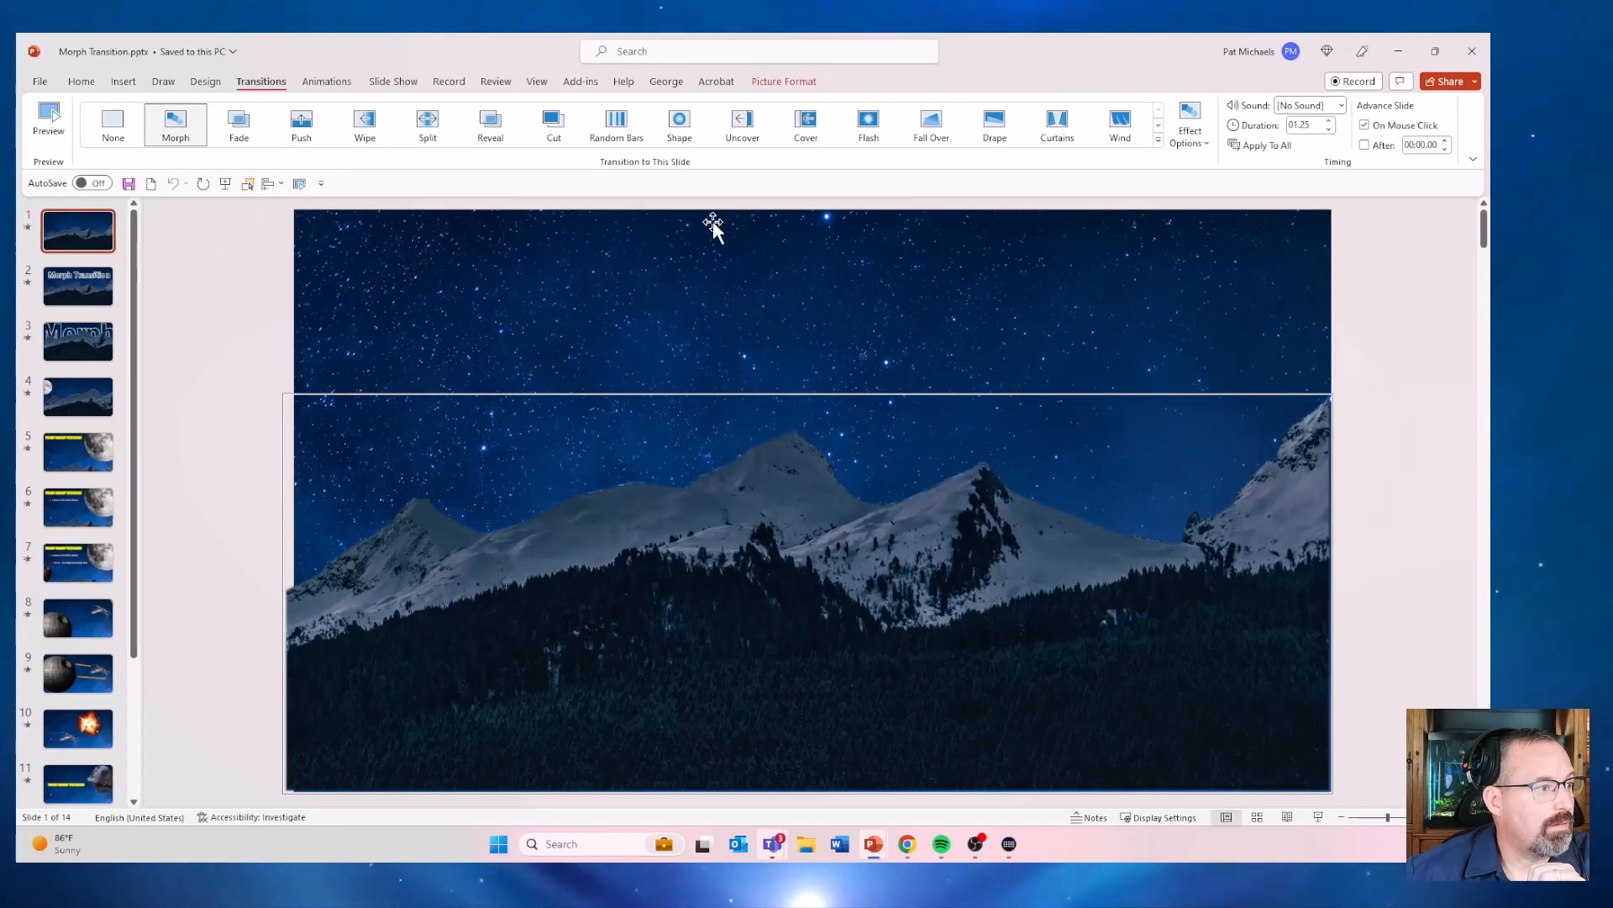
click(780, 84)
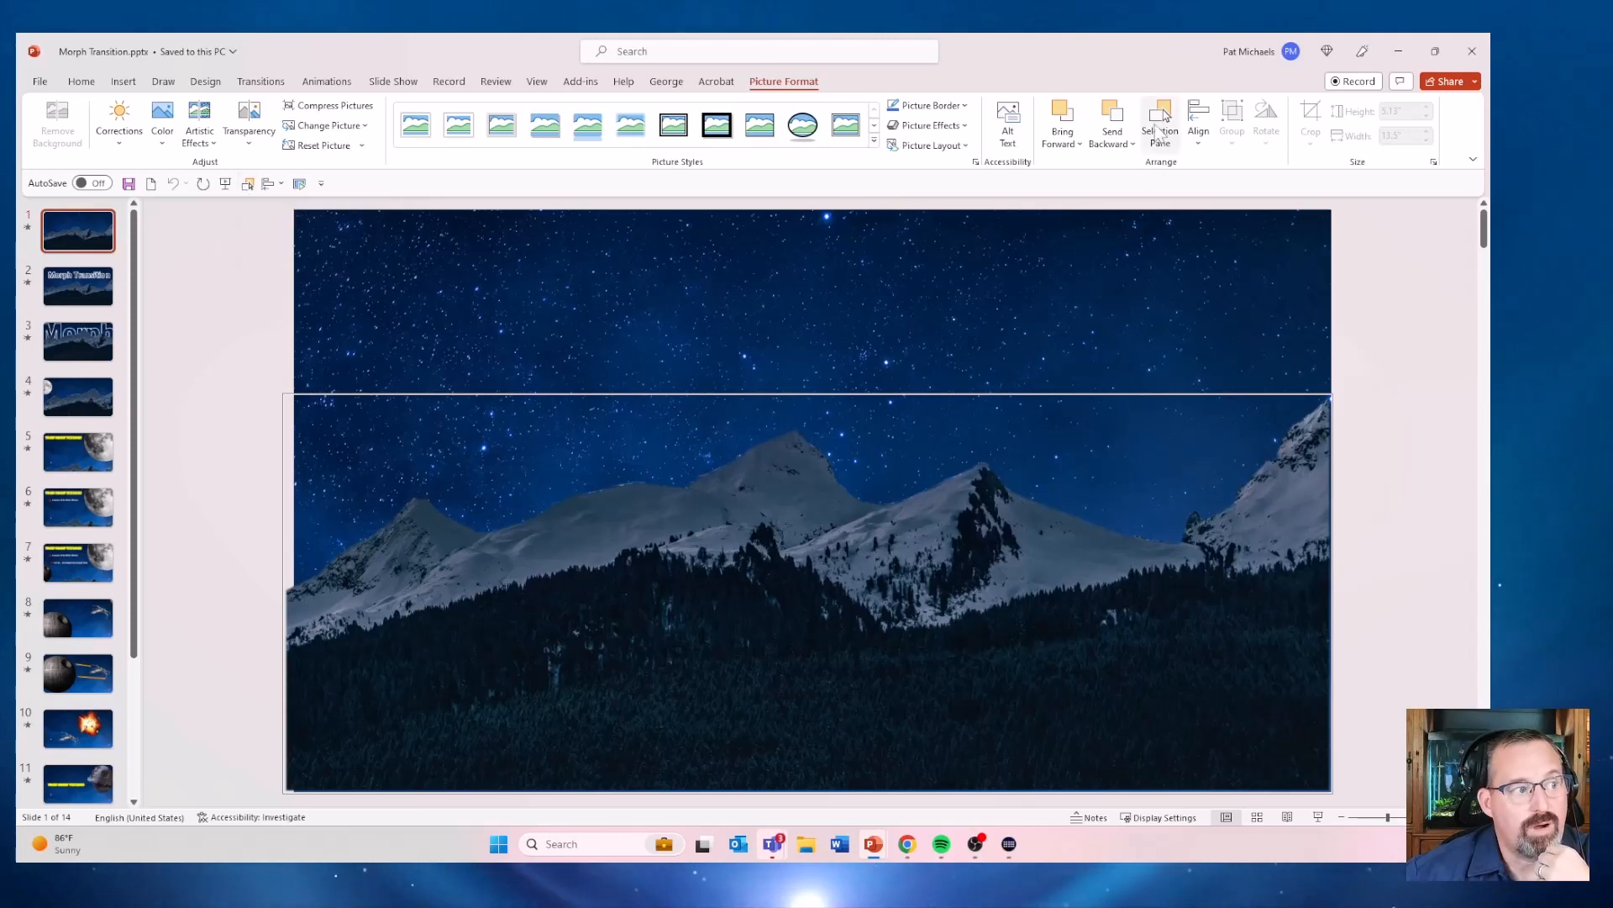
click(1167, 136)
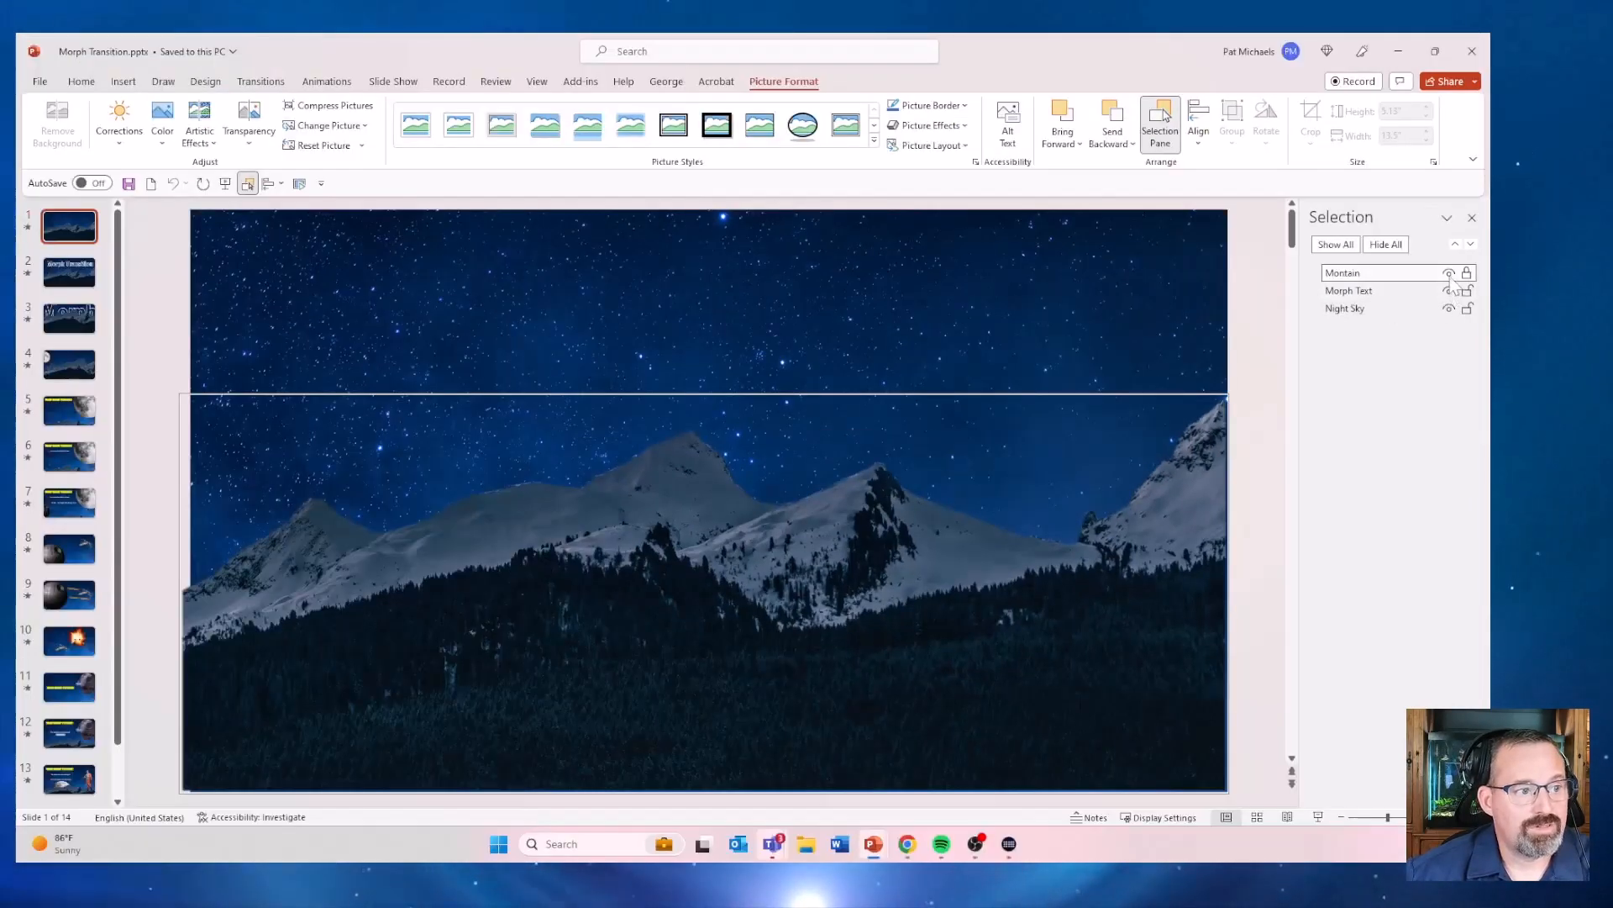
Hide Montain on slide 1, toggle Morph Text off and on, select that text, and show Montain again
click(1418, 255)
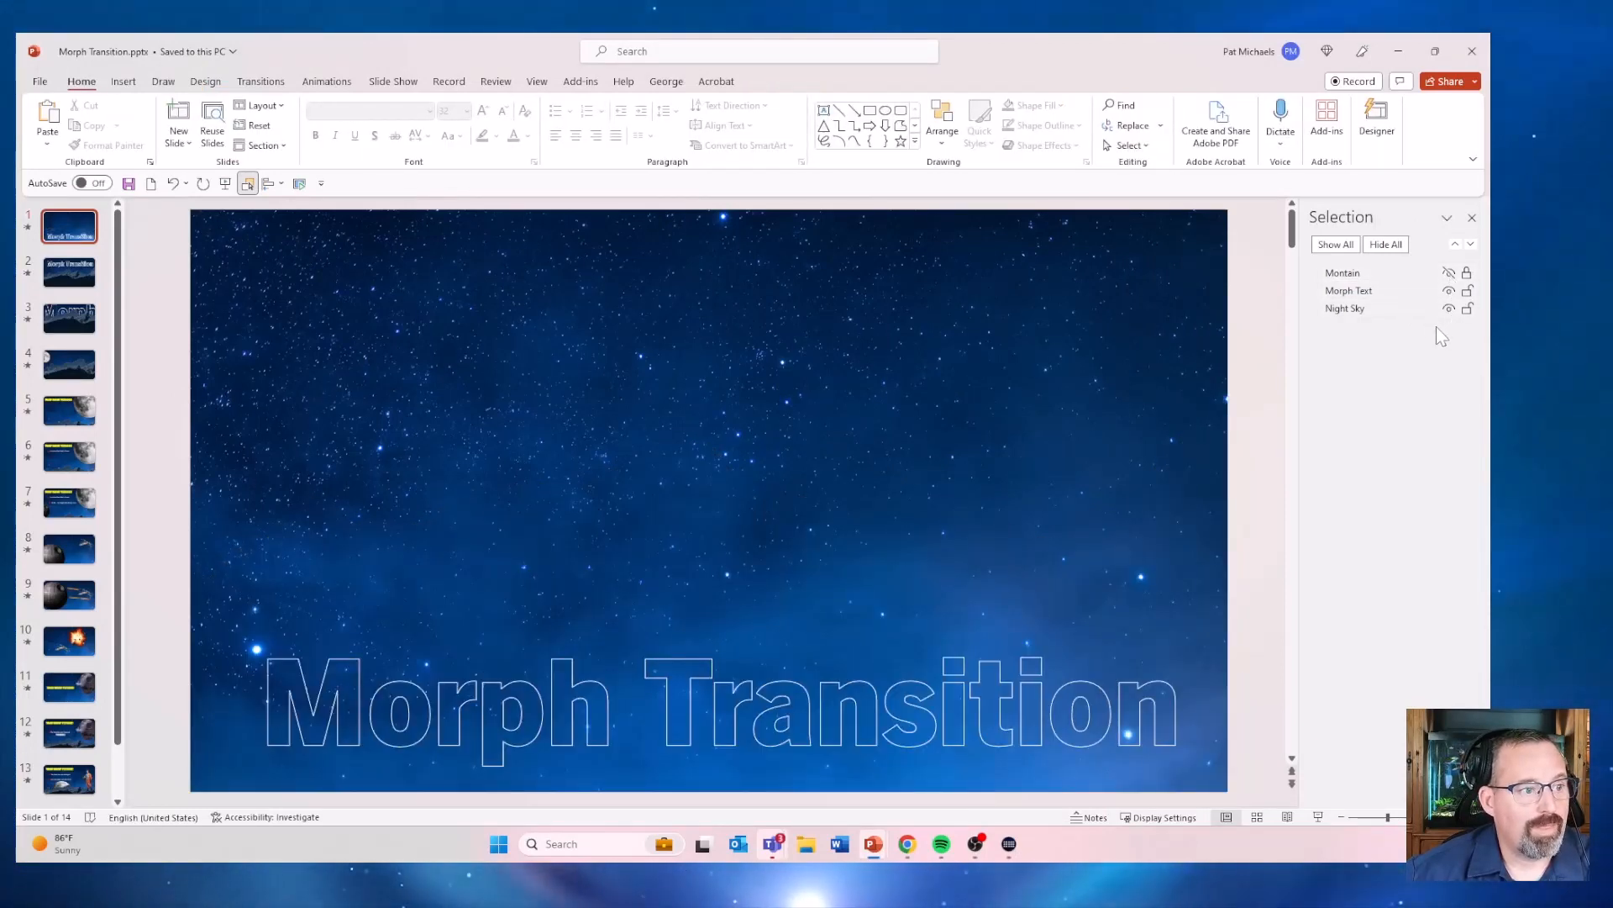
click(1449, 290)
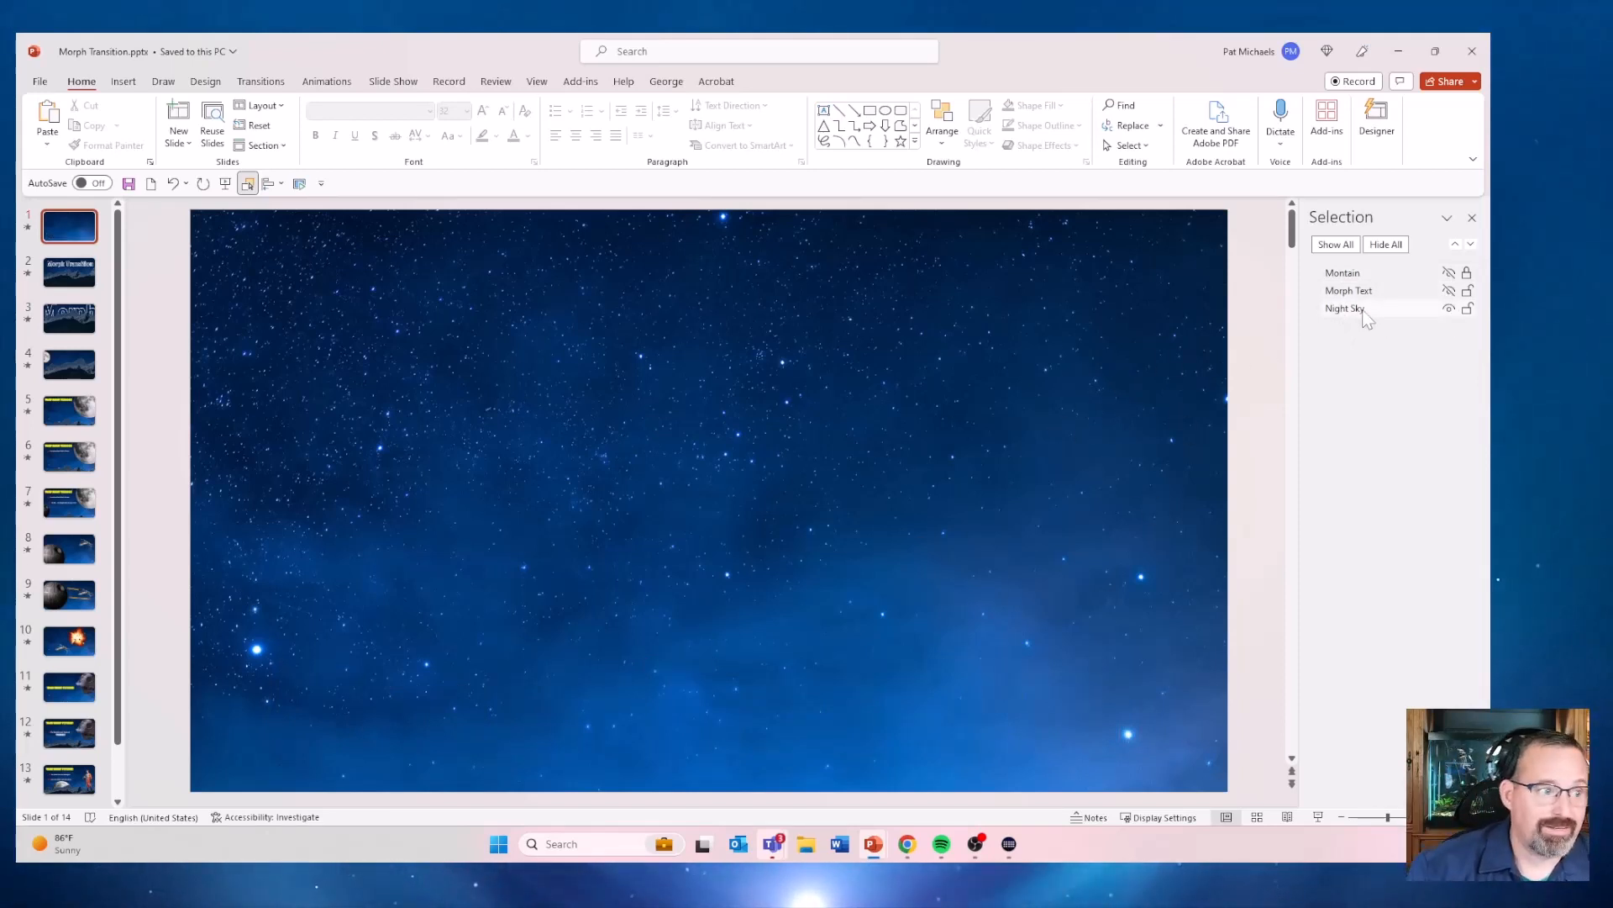
click(1450, 292)
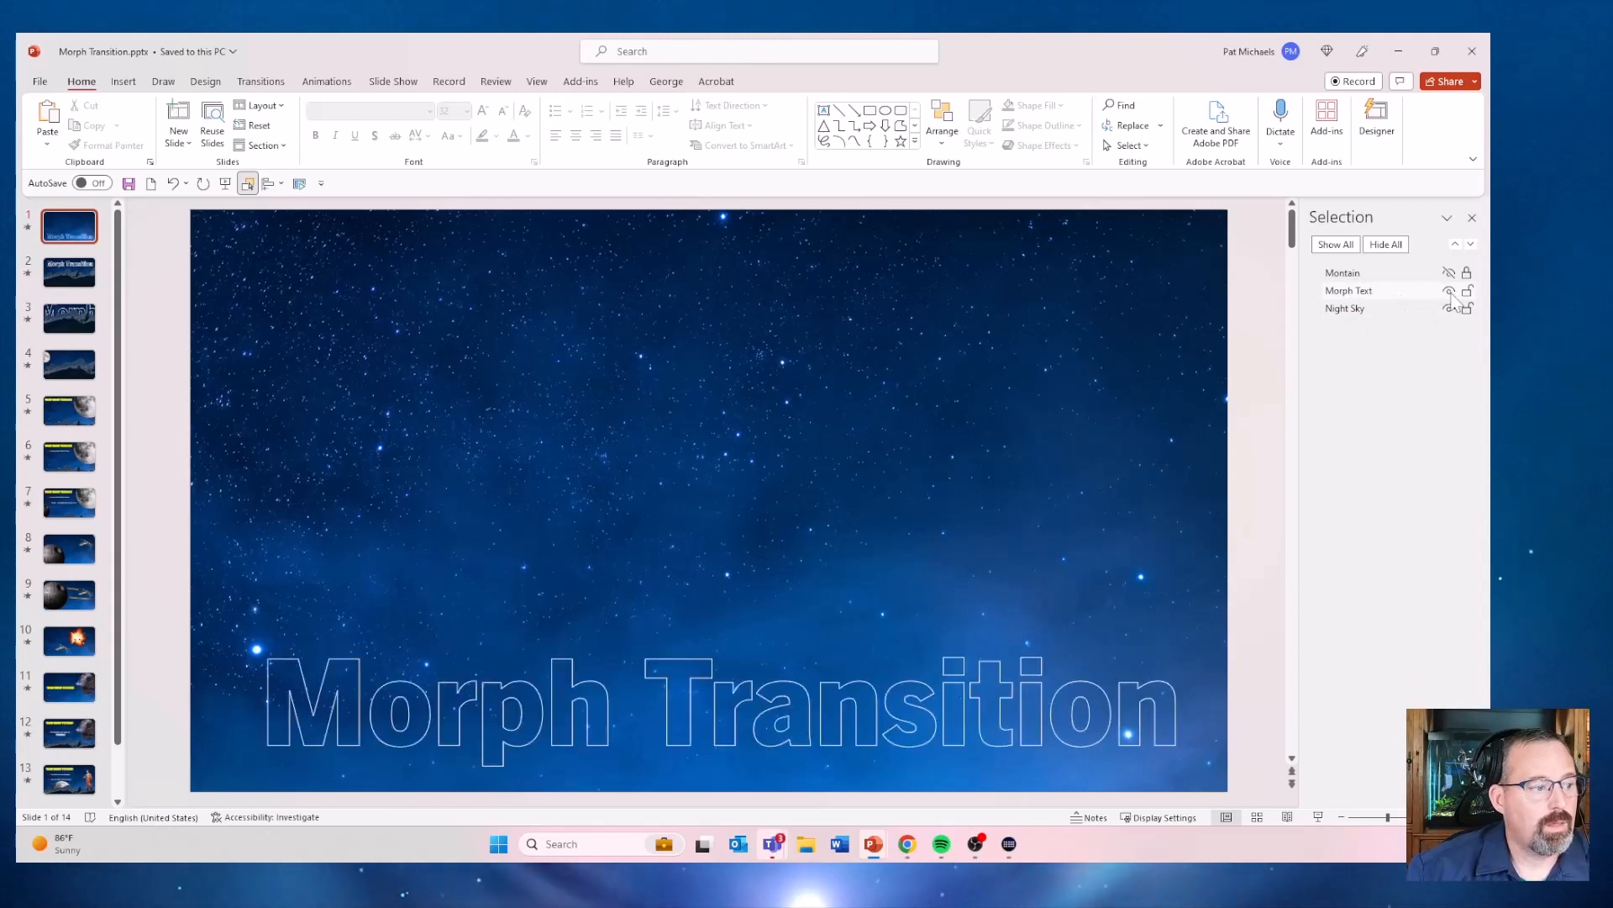
click(1349, 290)
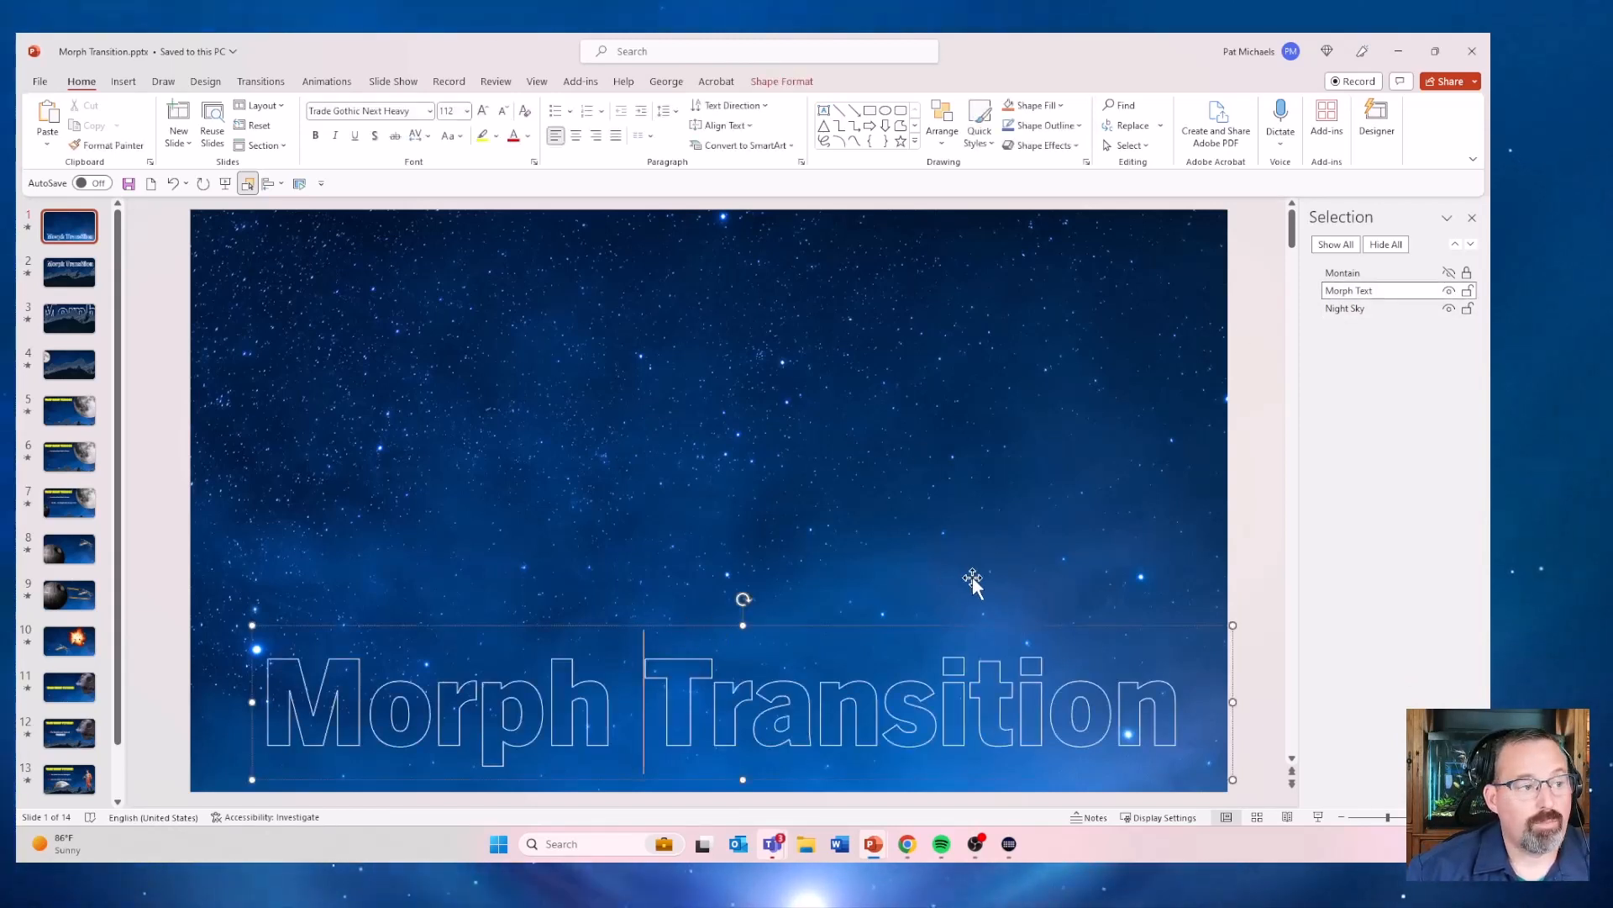
click(1449, 272)
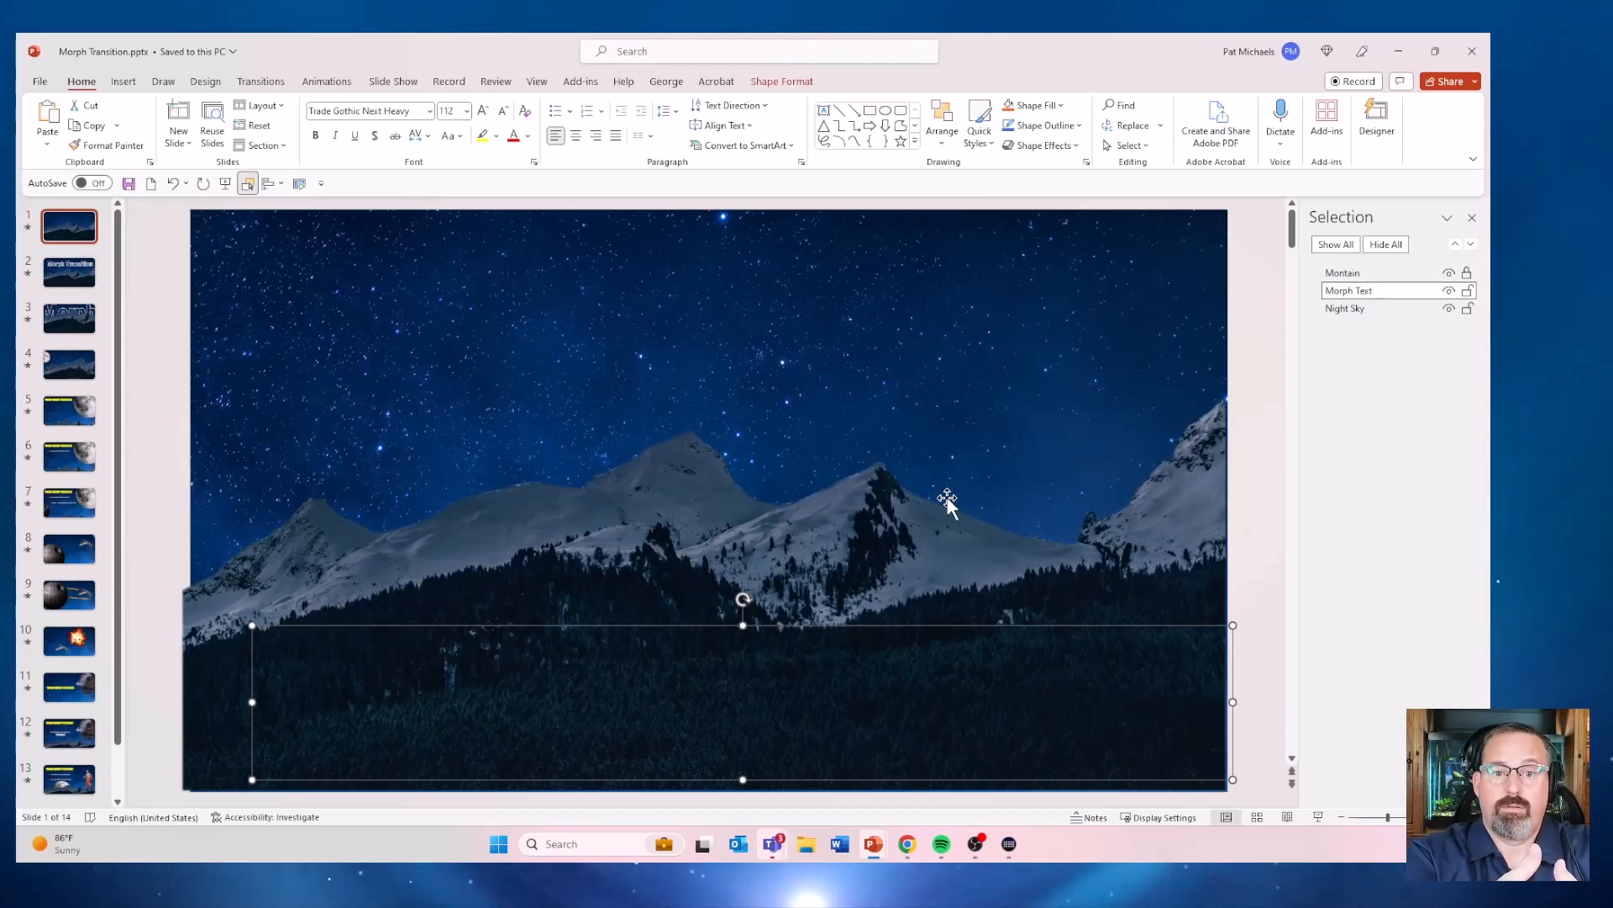
Go to slide 2, nudge the "Morph Transition" text slightly up and left, and keep Morph Text selected
click(67, 280)
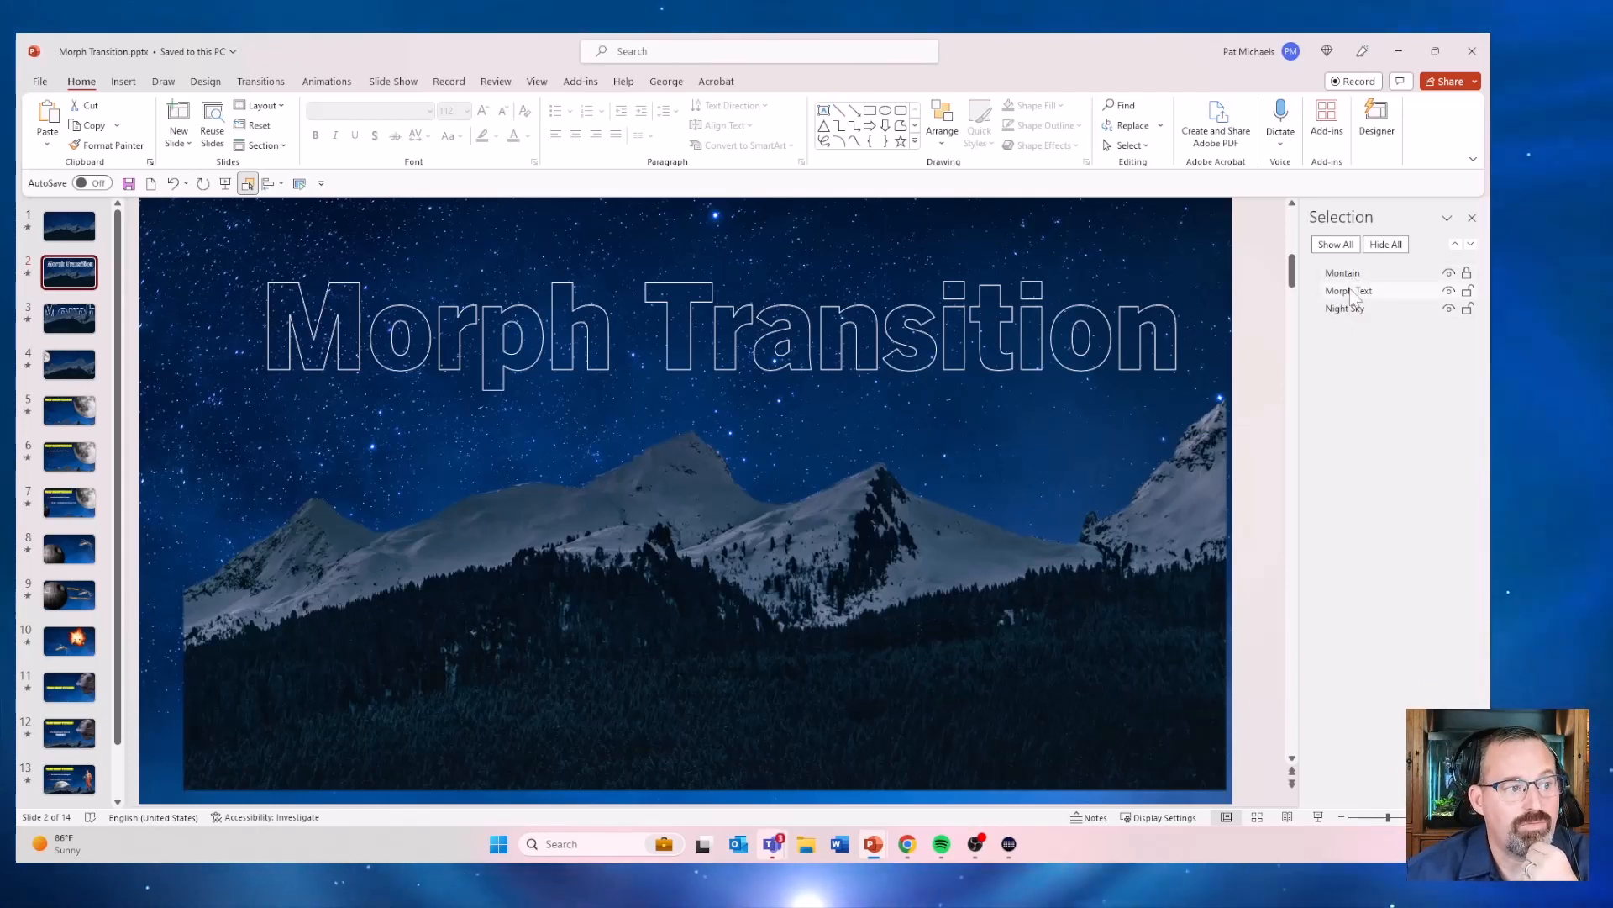
click(971, 332)
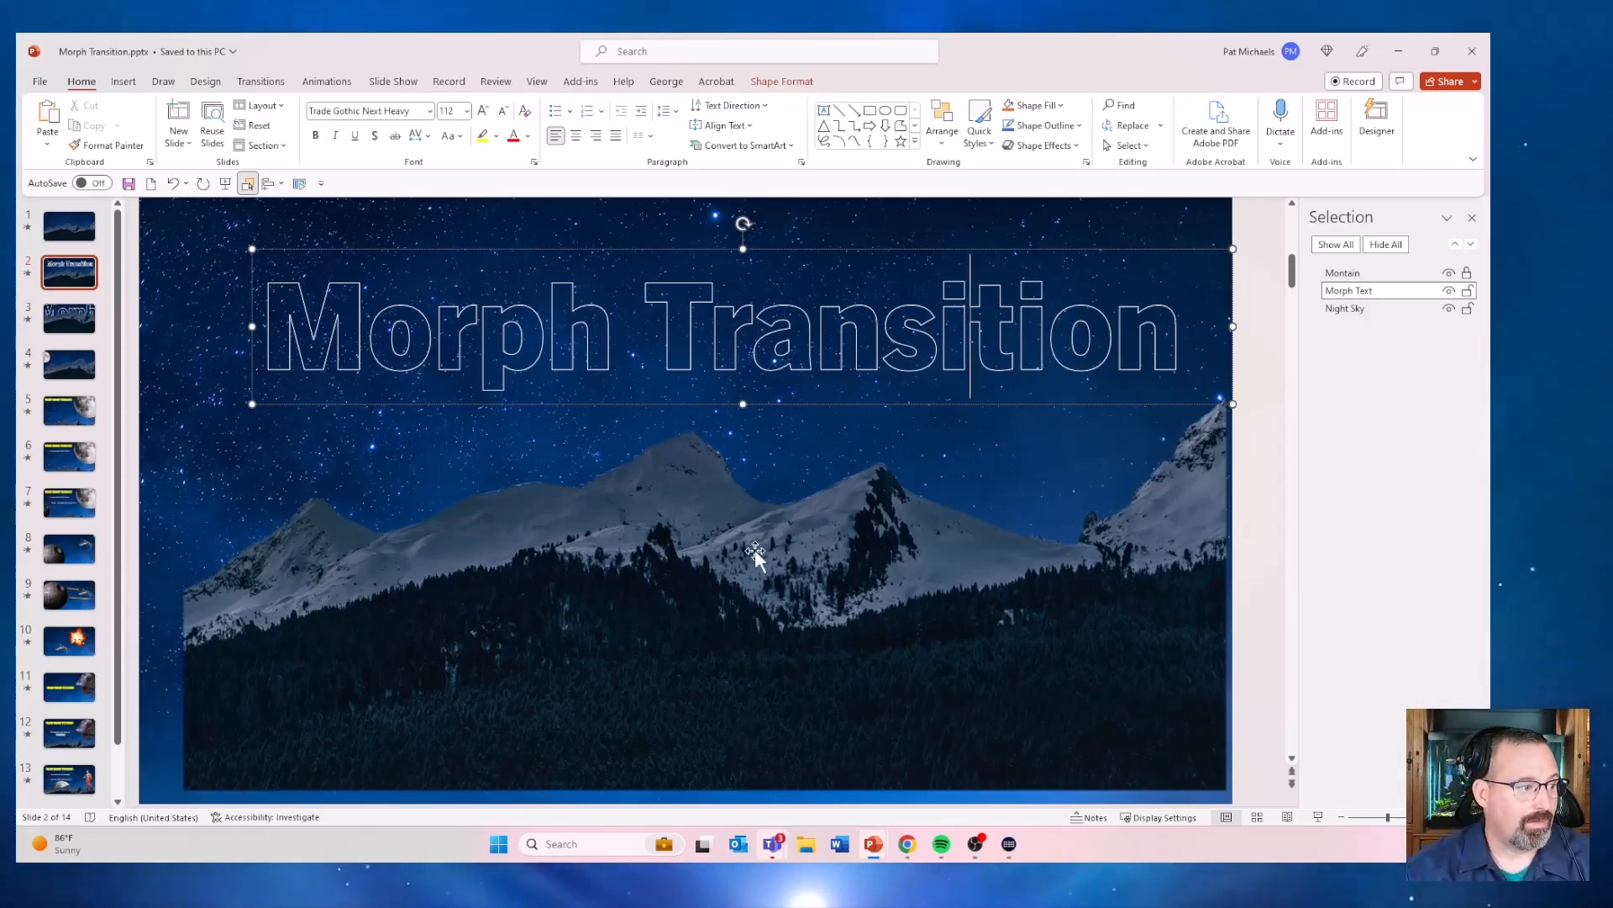
mouse_move(779, 252)
mouse_down()
mouse_move(778, 461)
mouse_move(772, 242)
mouse_up()
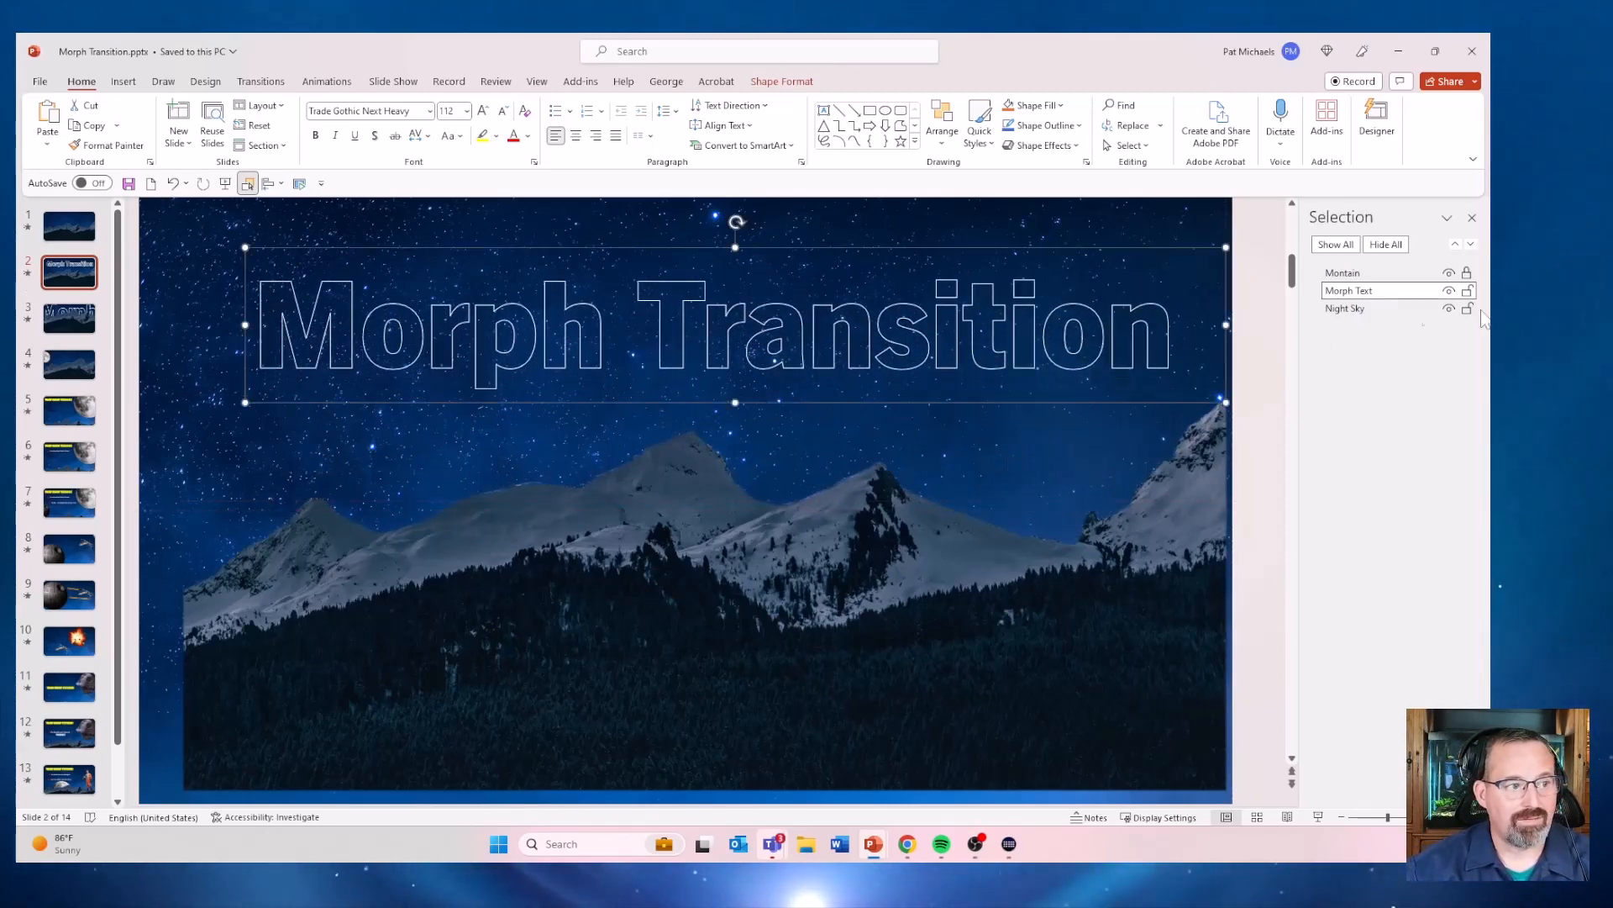
click(1348, 291)
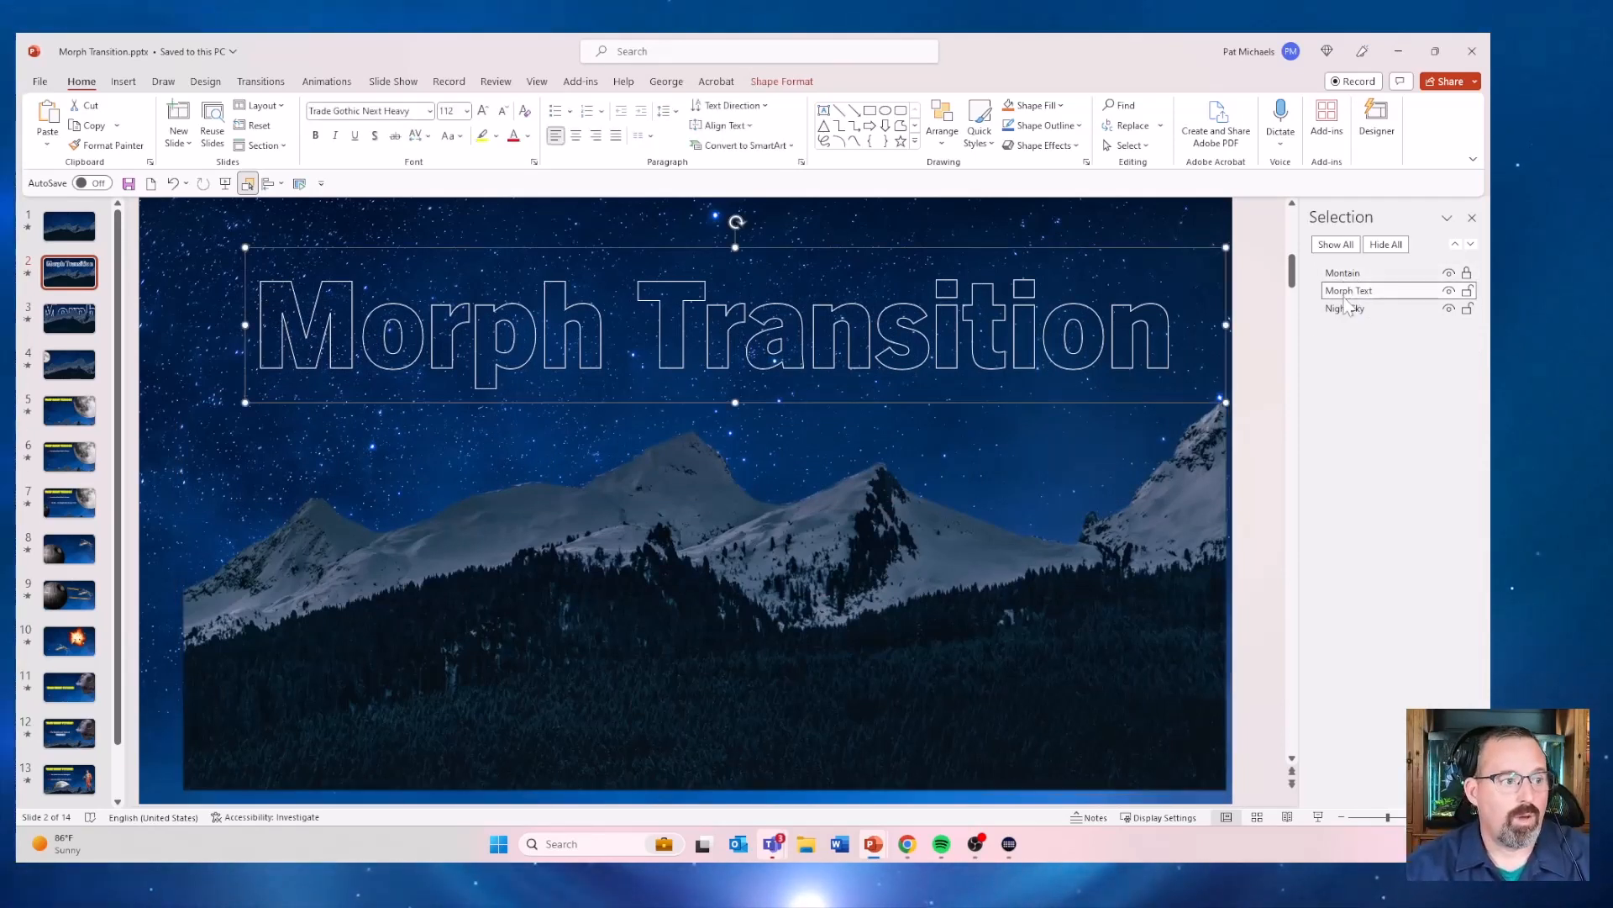
Bring Morph Text in front of Montain and send it back behind, lowering the text slightly on the slide
drag(1349, 291, 1353, 273)
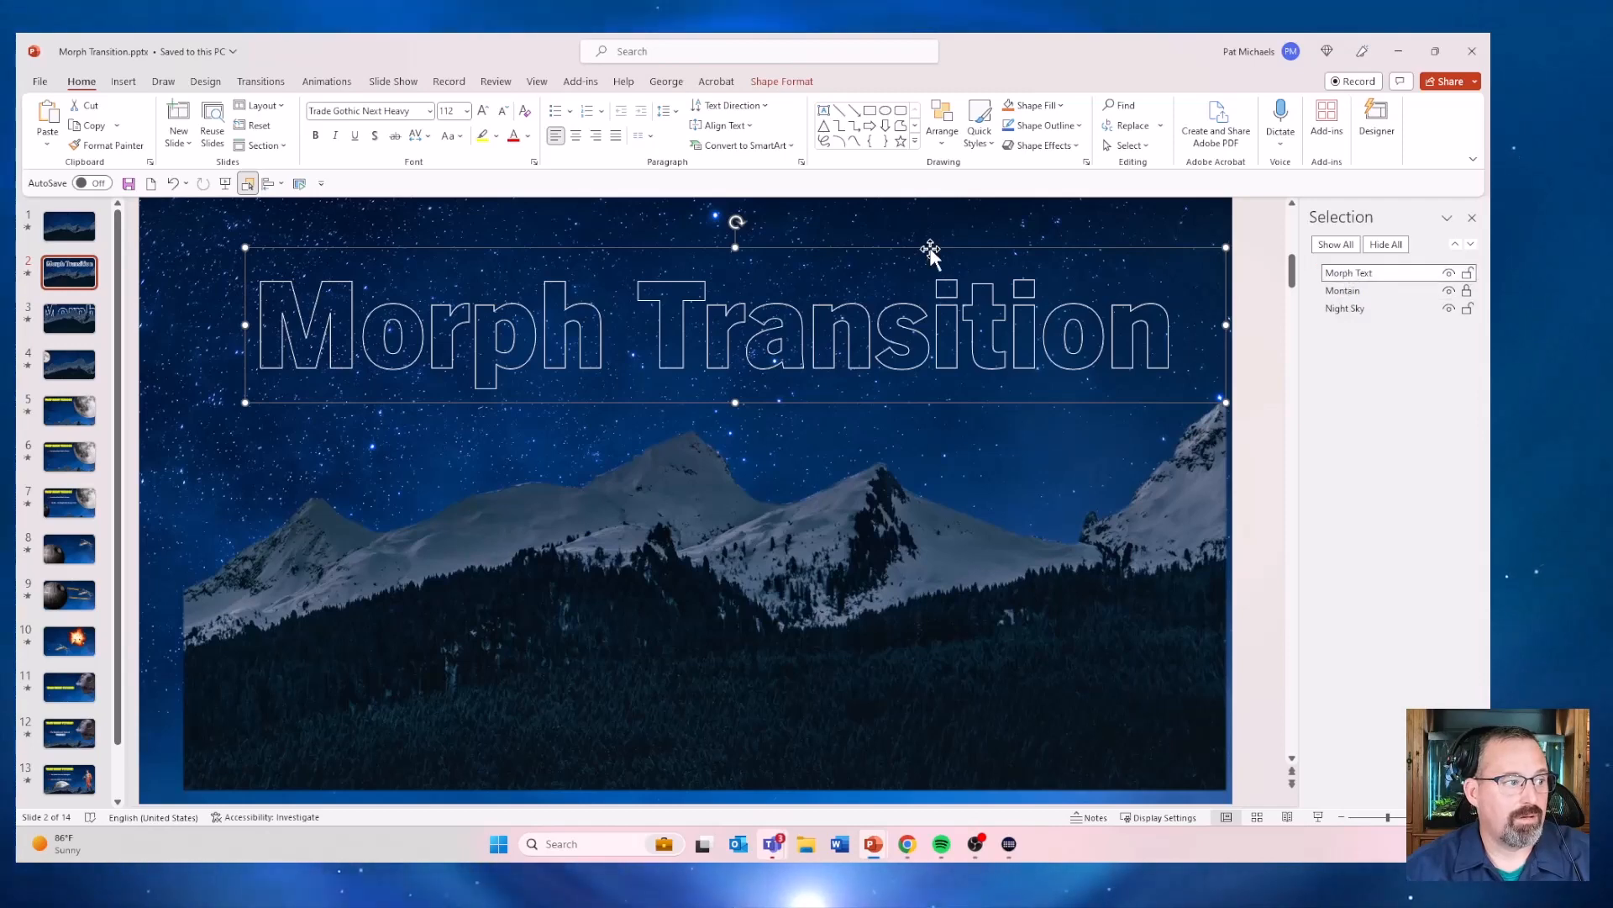
mouse_move(928, 246)
mouse_down()
mouse_move(926, 605)
mouse_move(907, 481)
mouse_move(925, 255)
mouse_up()
mouse_move(1360, 280)
mouse_down()
mouse_move(1362, 262)
mouse_move(1364, 275)
mouse_up()
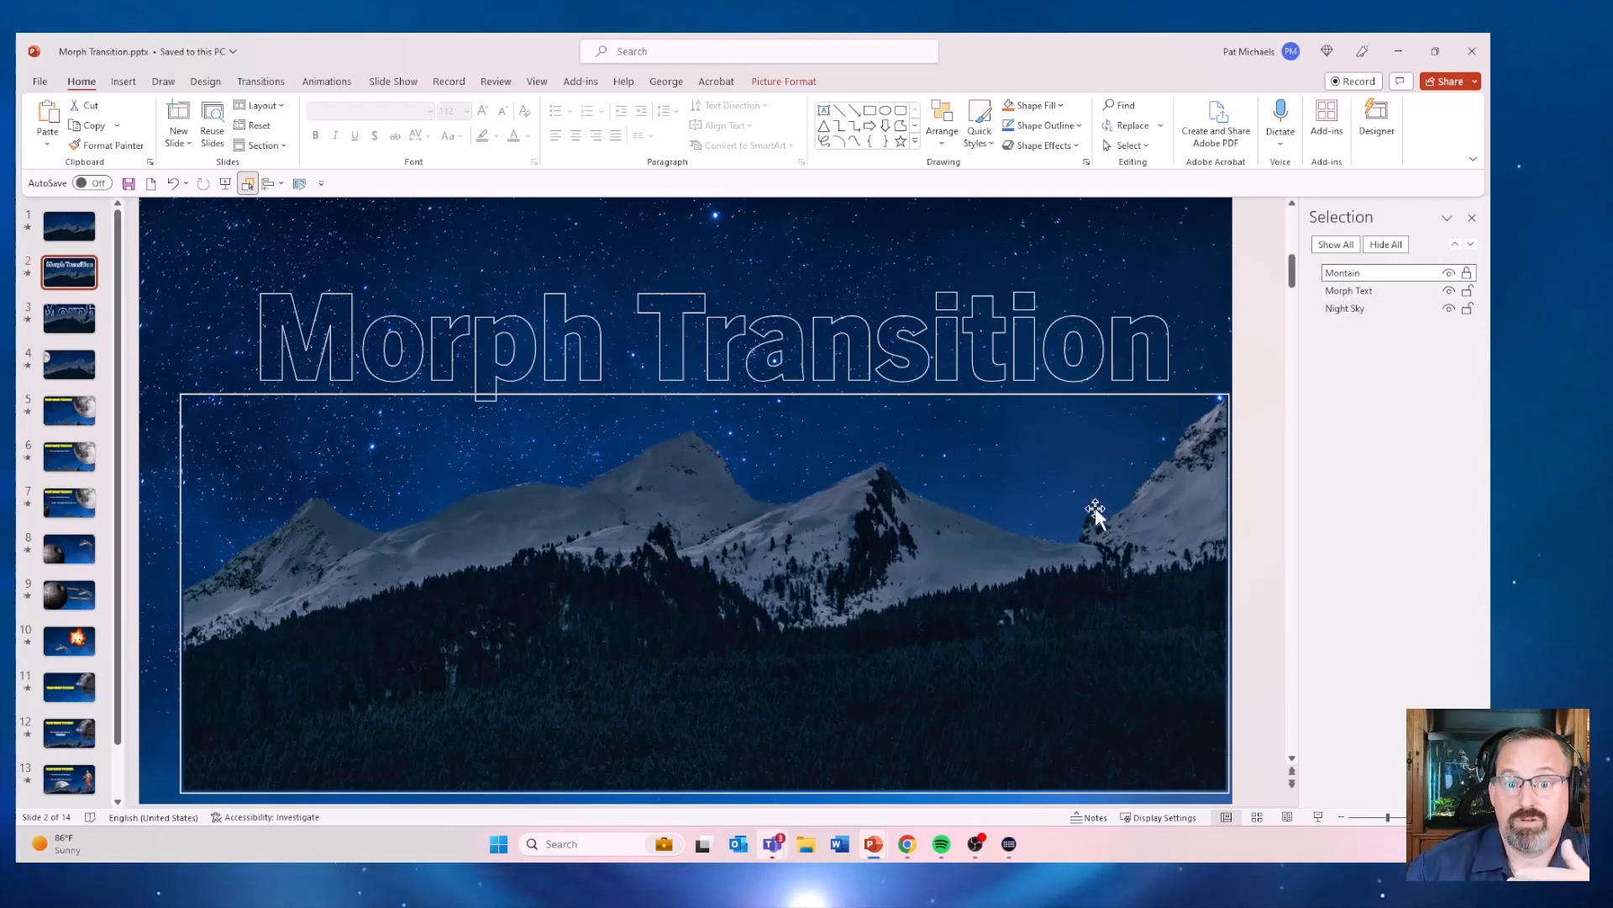
click(1040, 336)
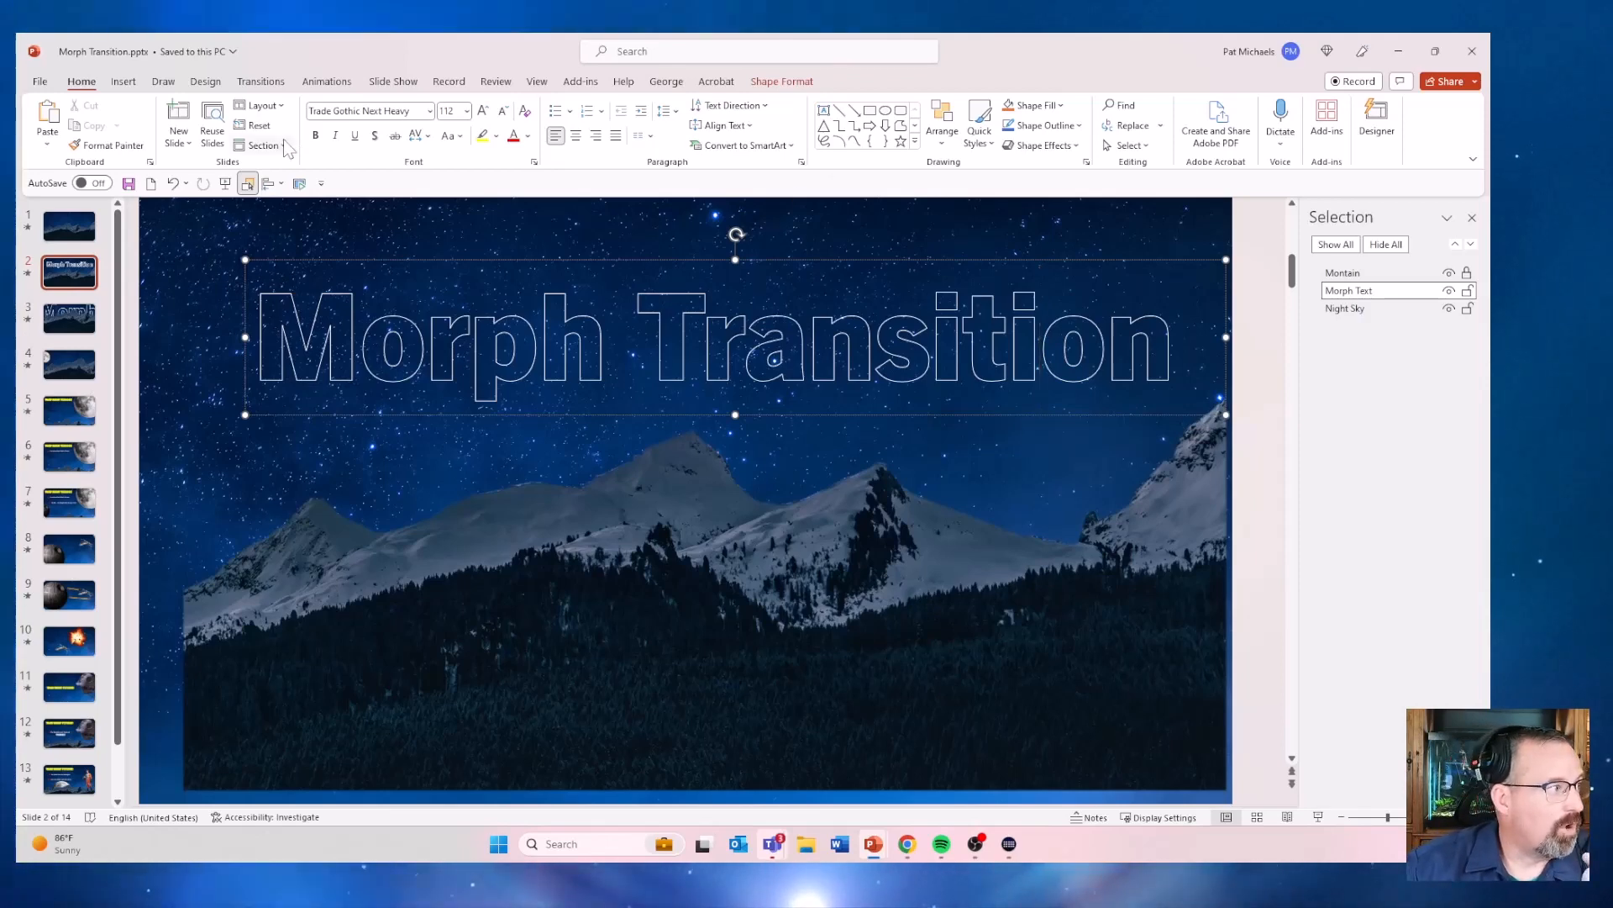
Create a new presentation and apply the Blank layout to its first slide
click(151, 182)
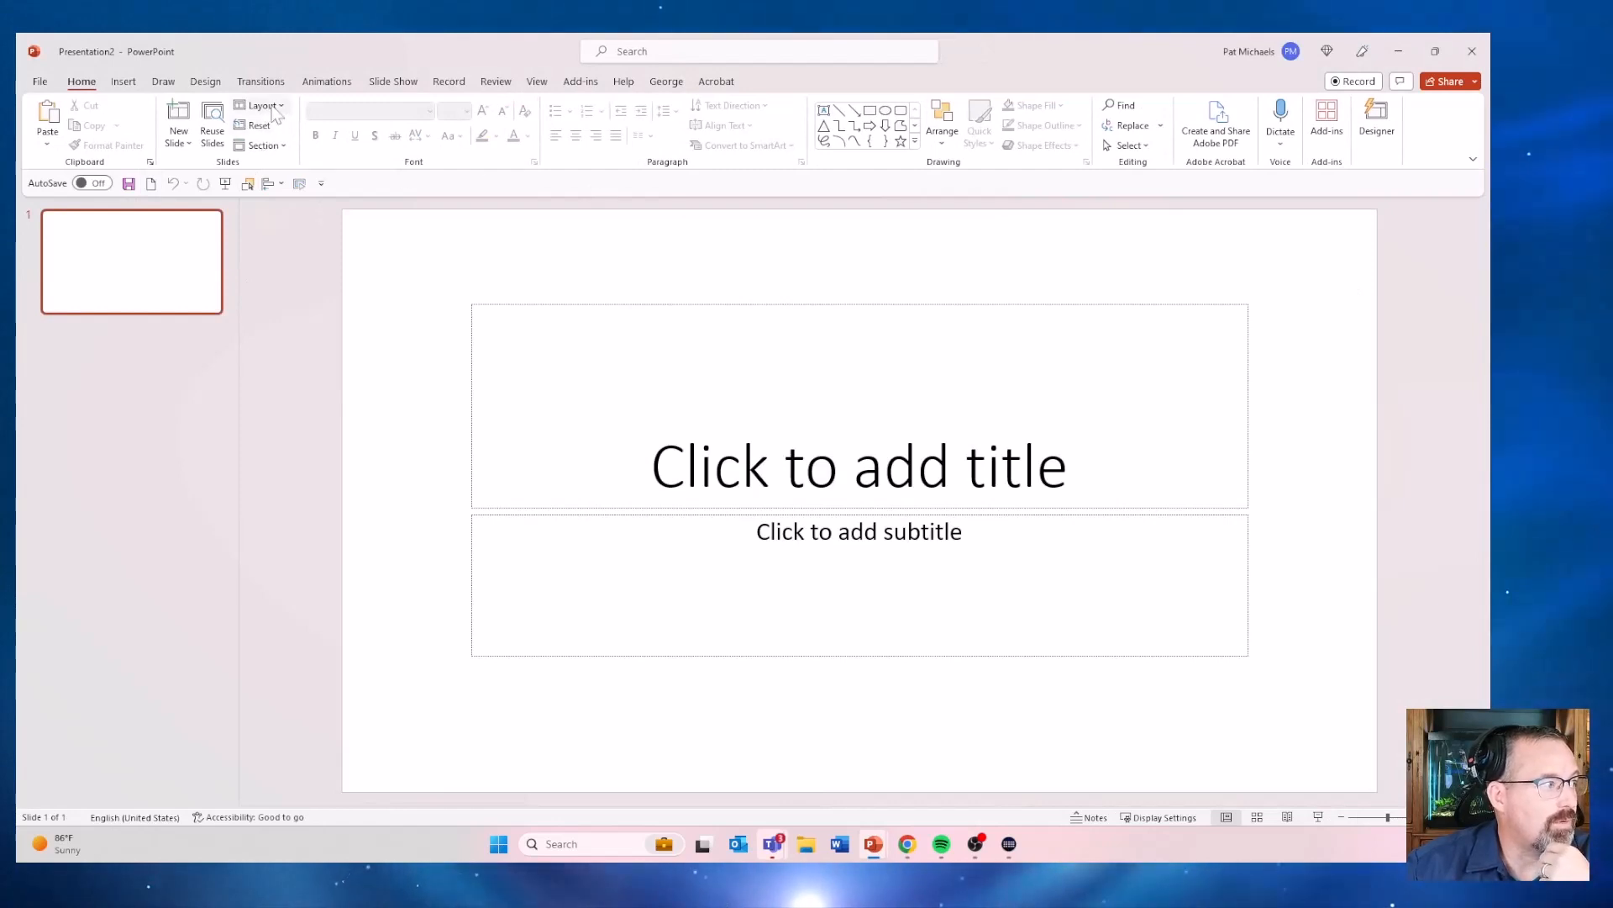
click(264, 106)
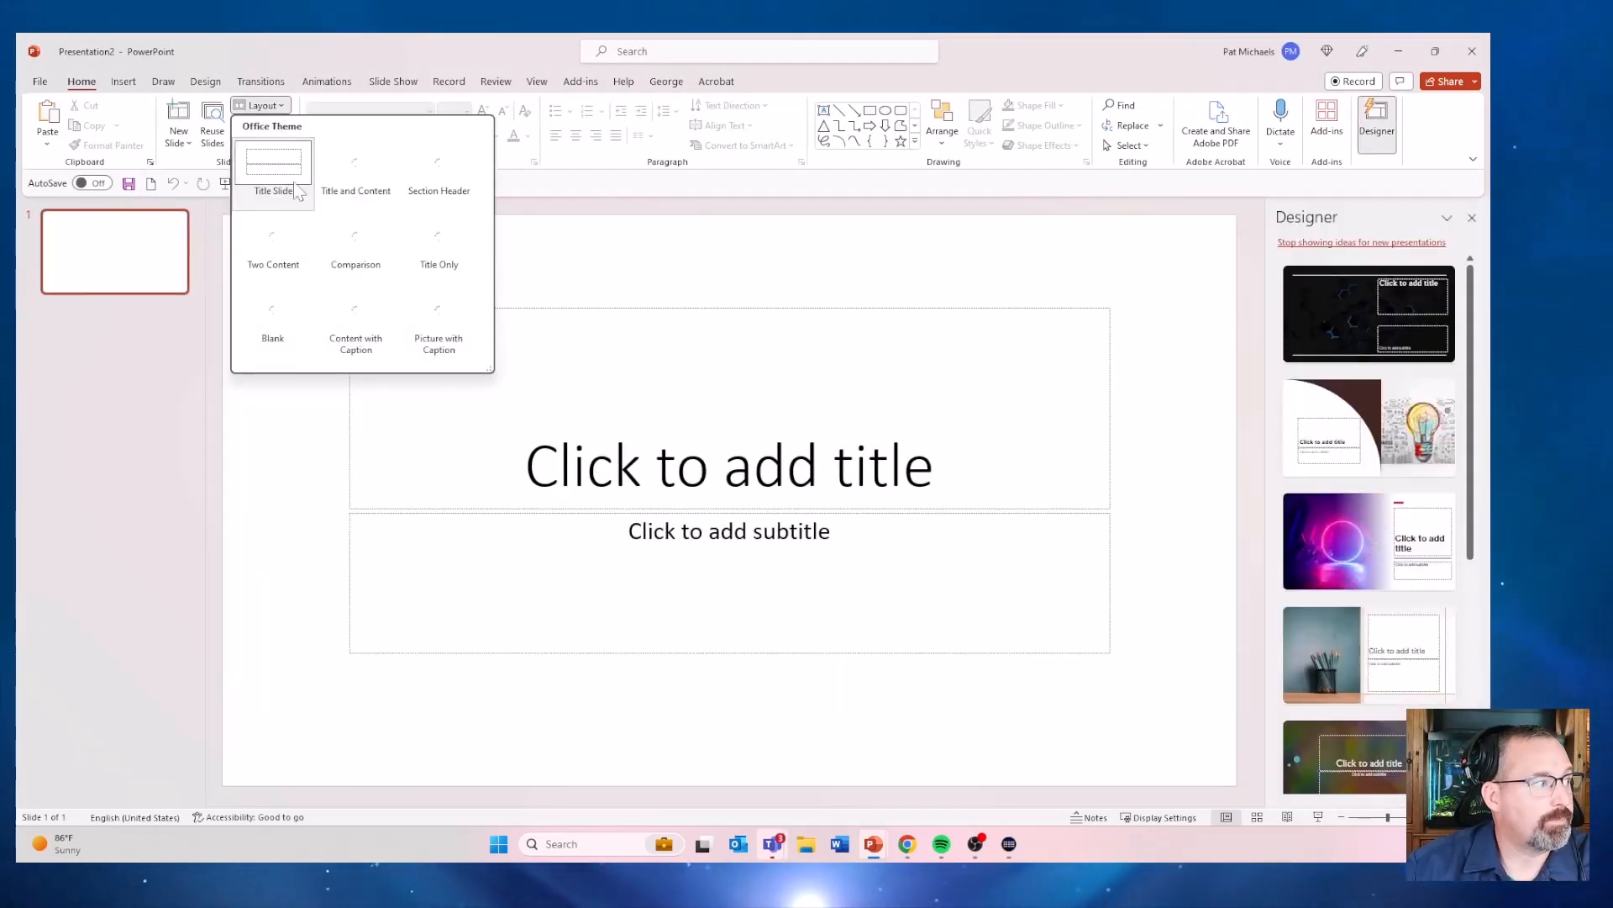
click(282, 316)
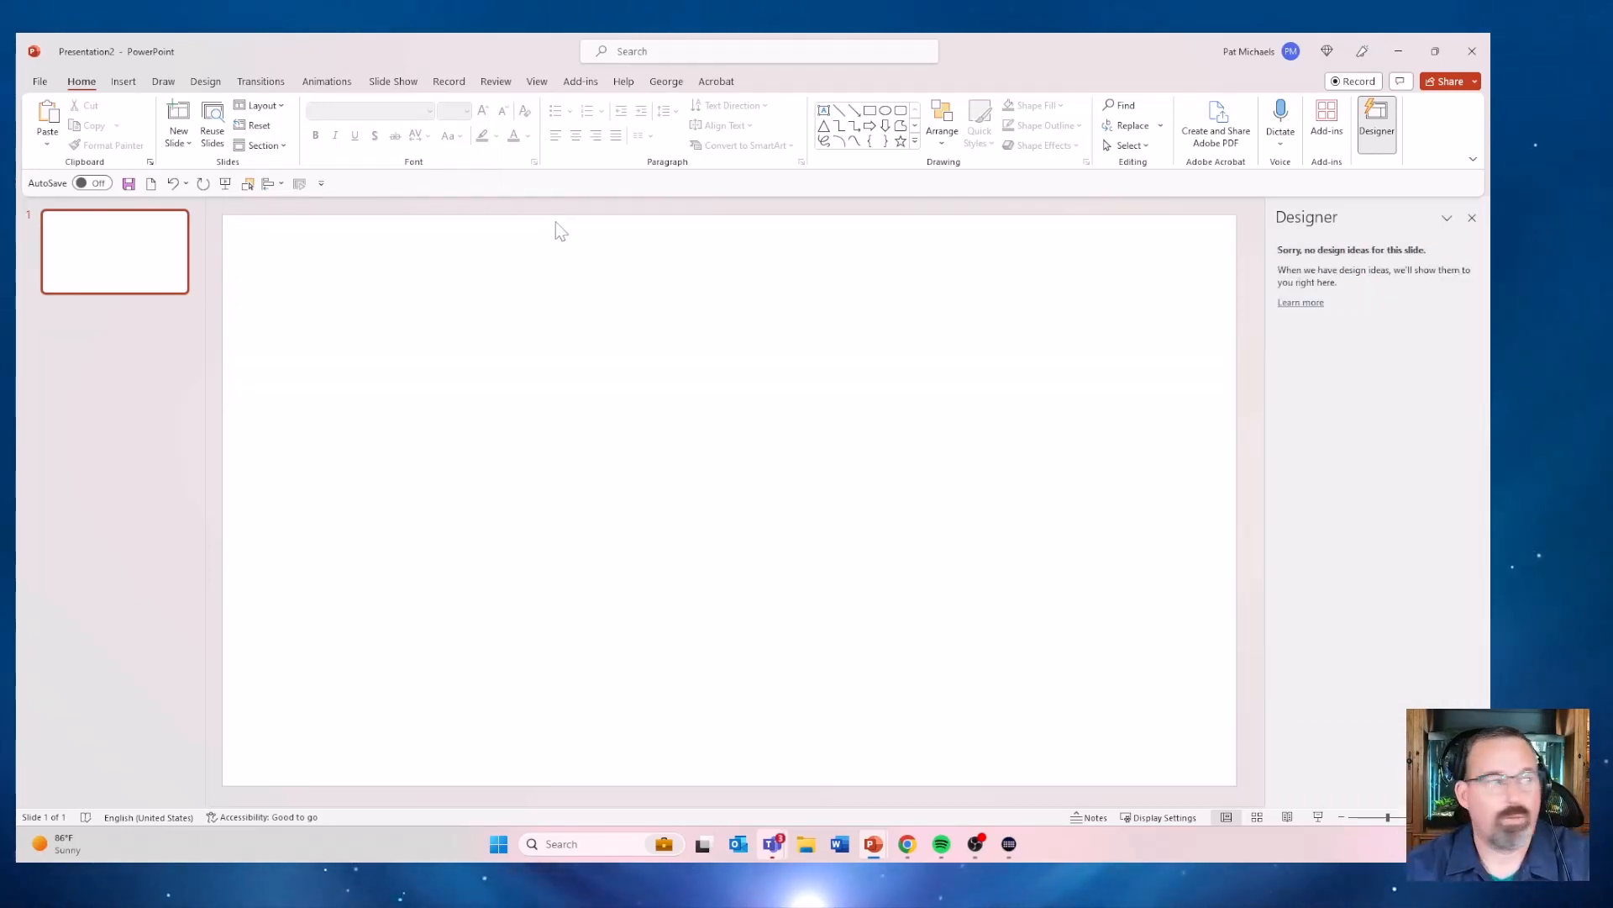
Insert a wispy blue sky stock image by searching for "Sky", and enlarge it to about 7.5" by 13.81" to cover the slide
click(123, 82)
click(177, 135)
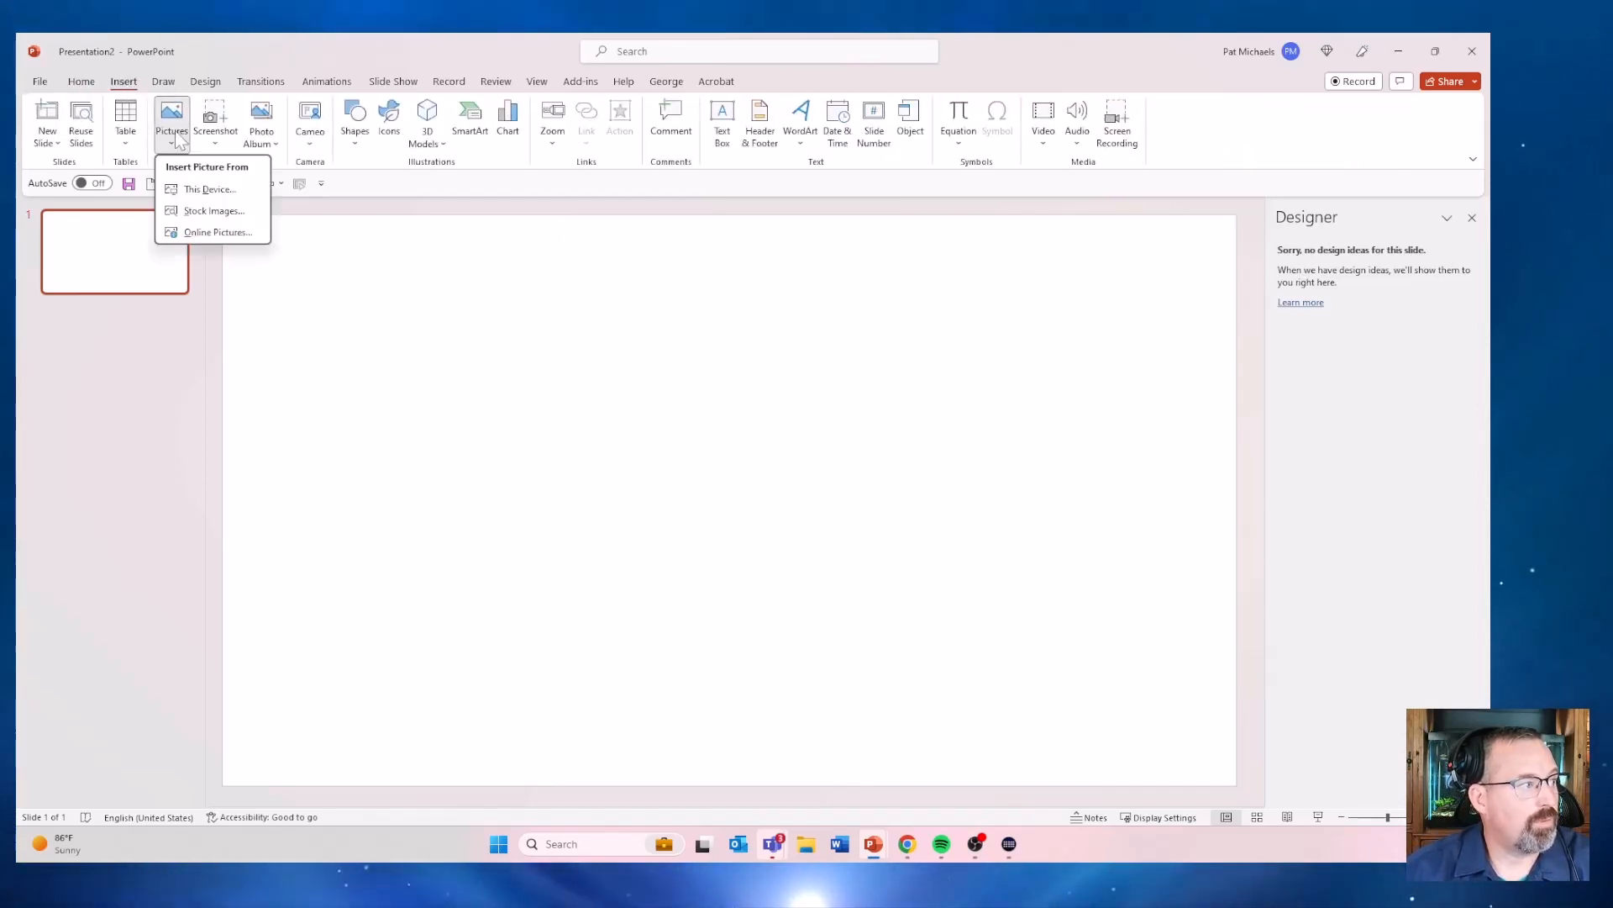
click(214, 211)
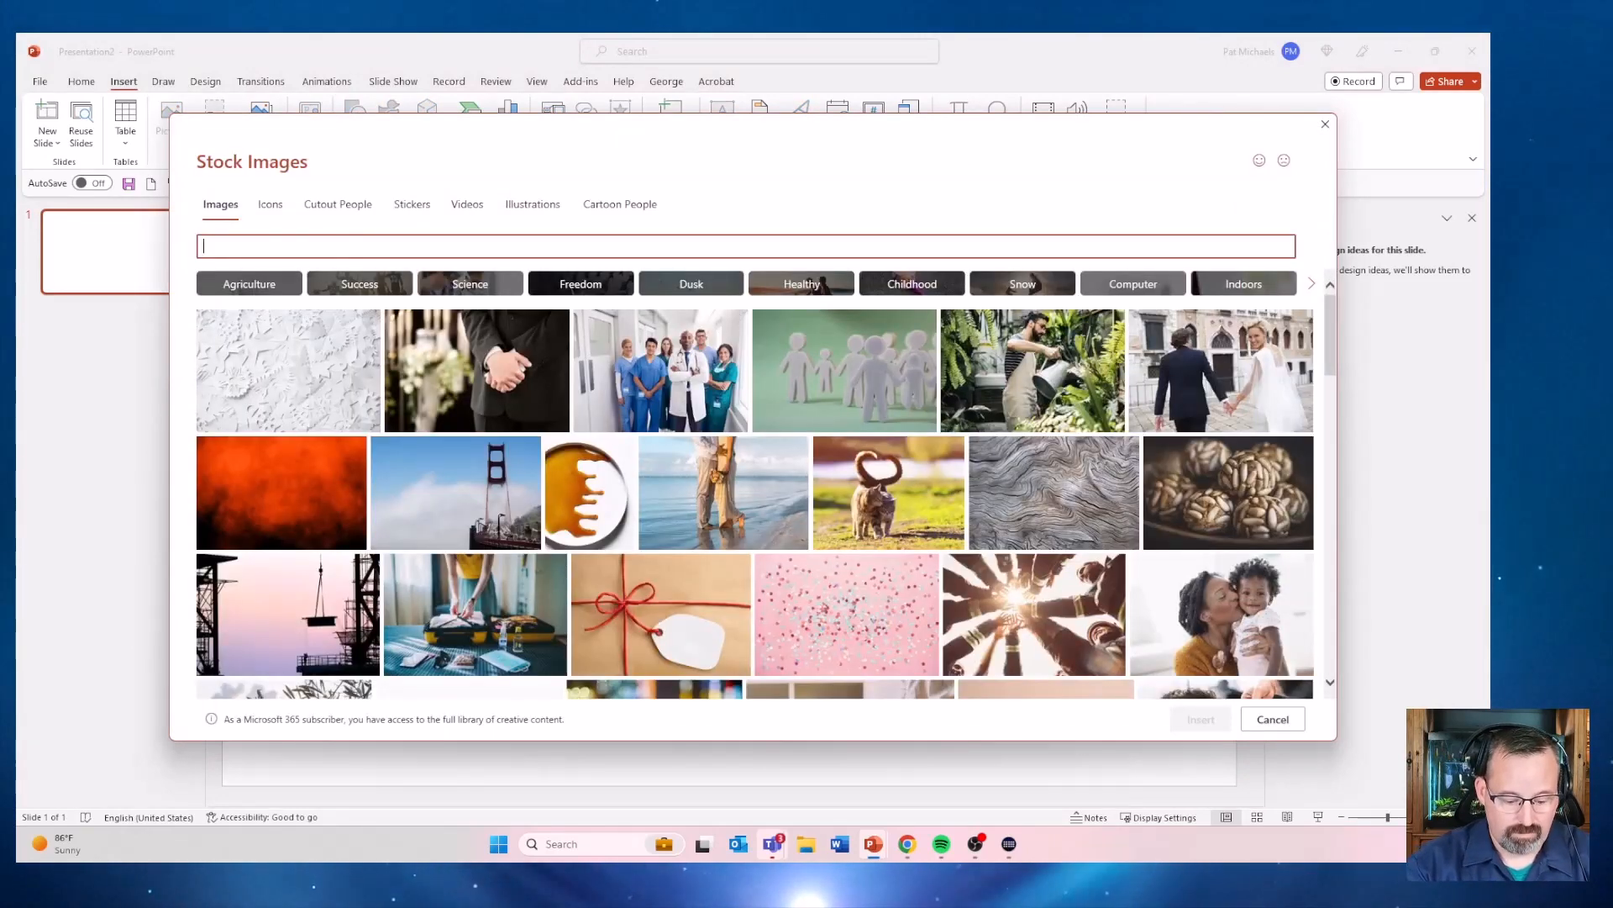
text(Sky)
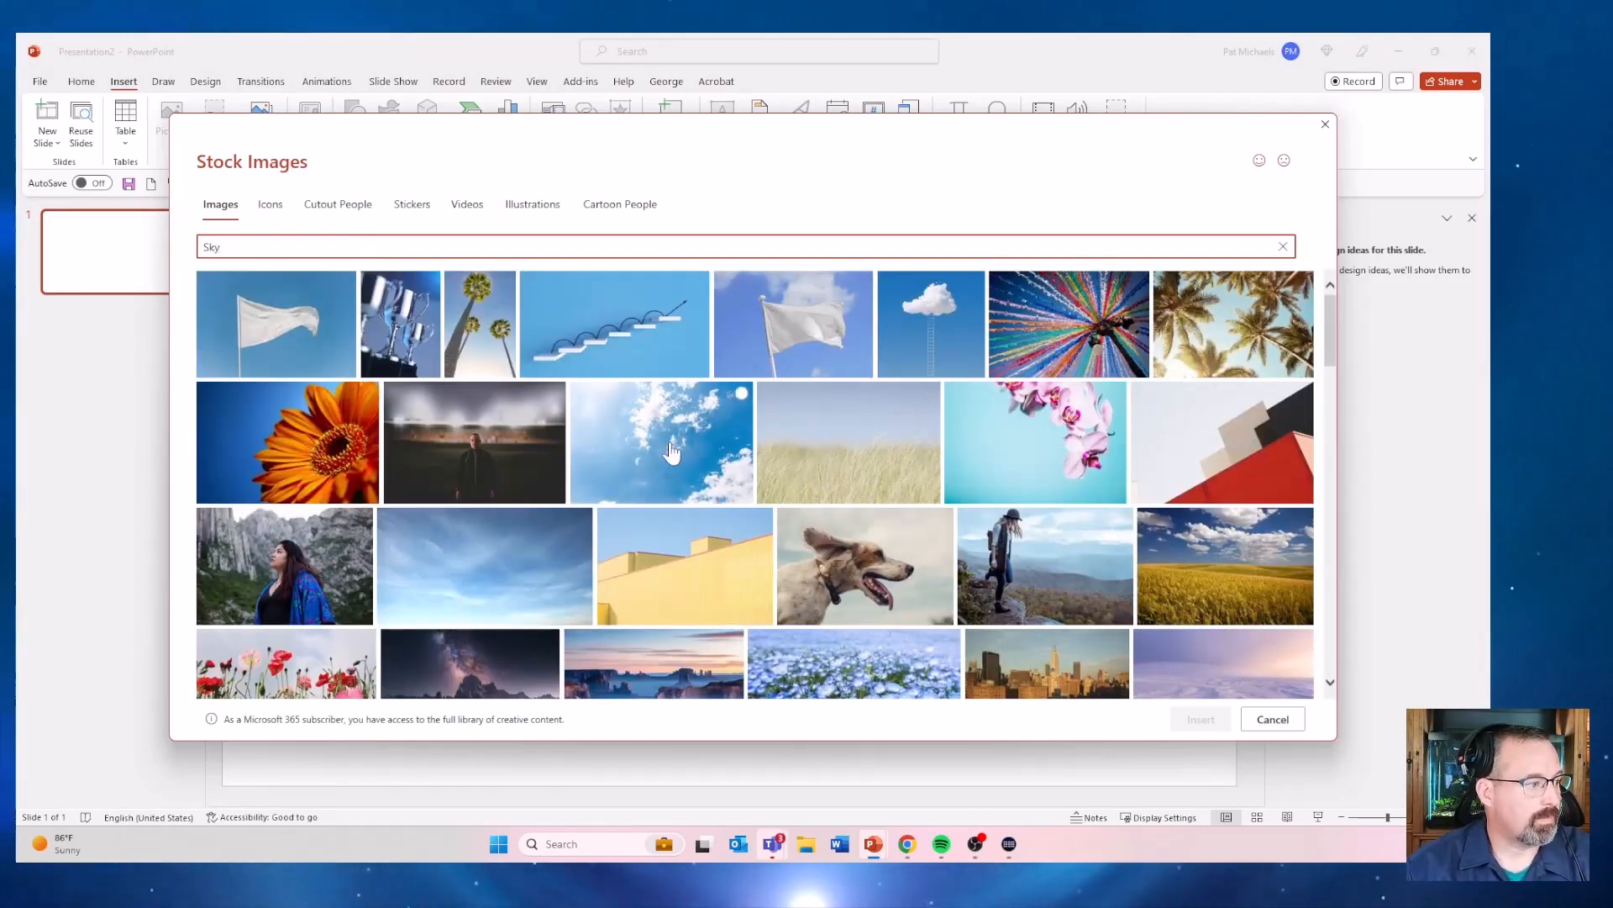
click(529, 564)
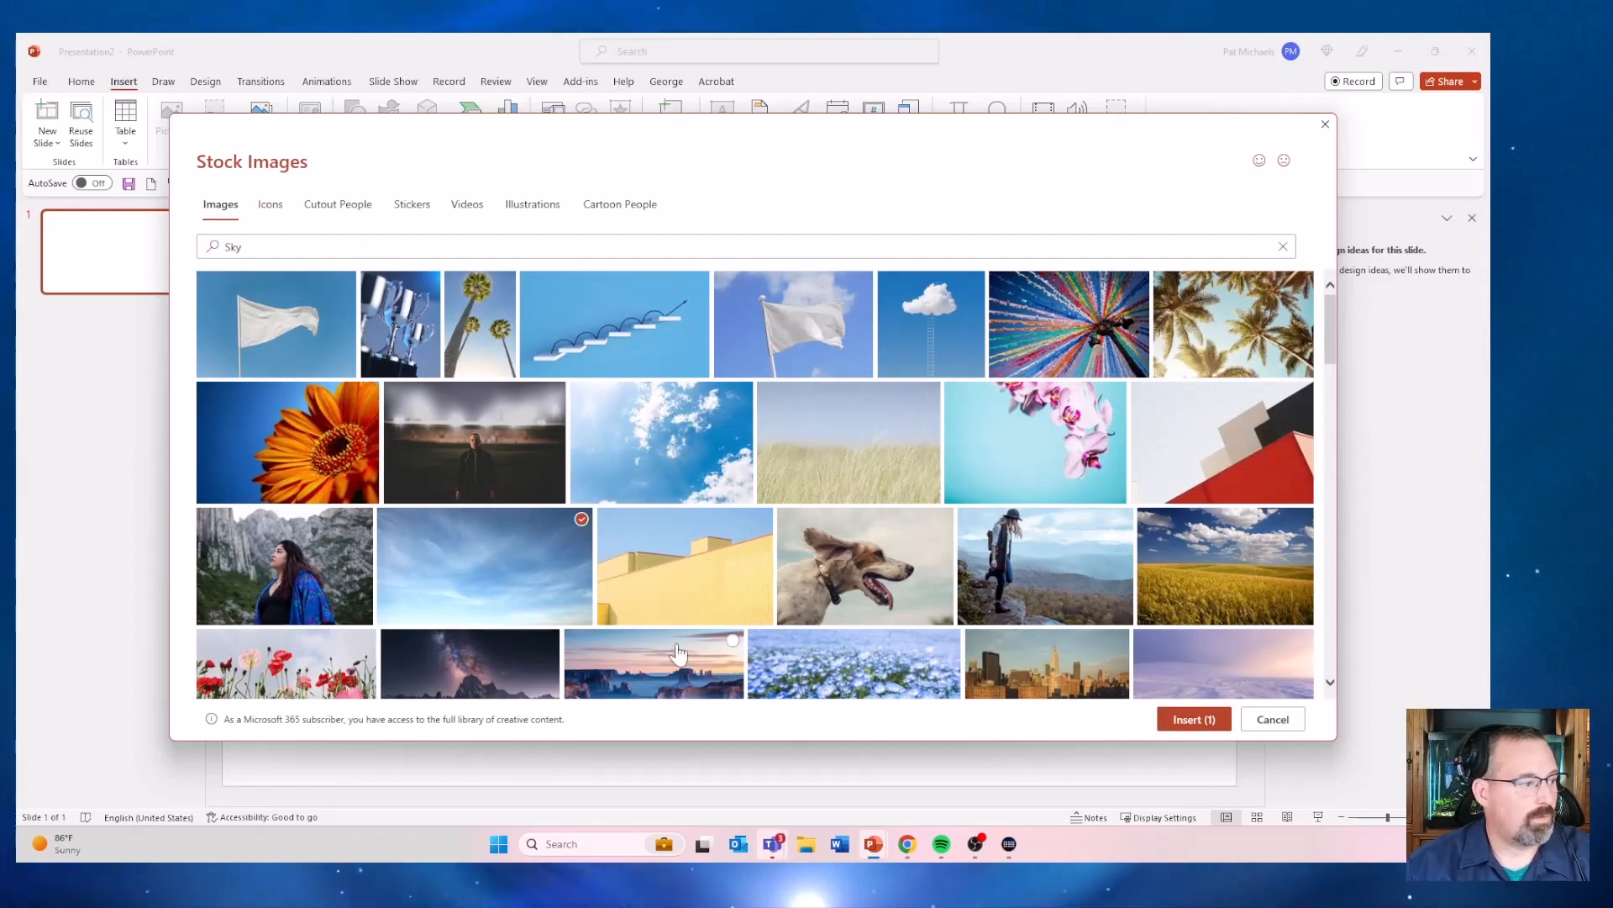
click(1223, 724)
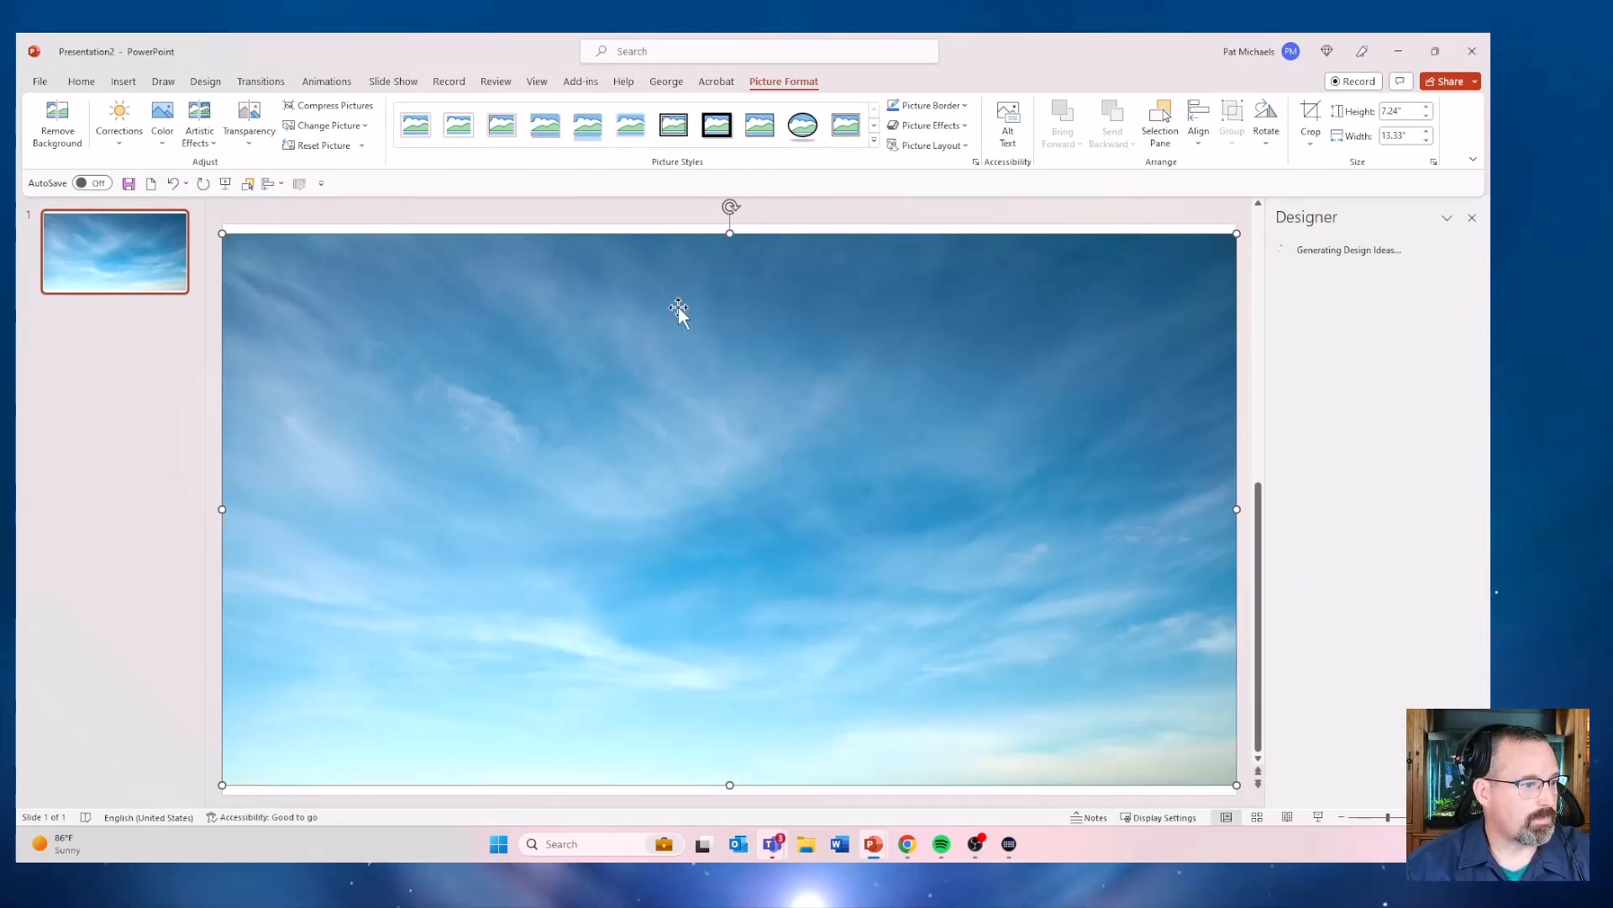
drag(224, 236, 208, 211)
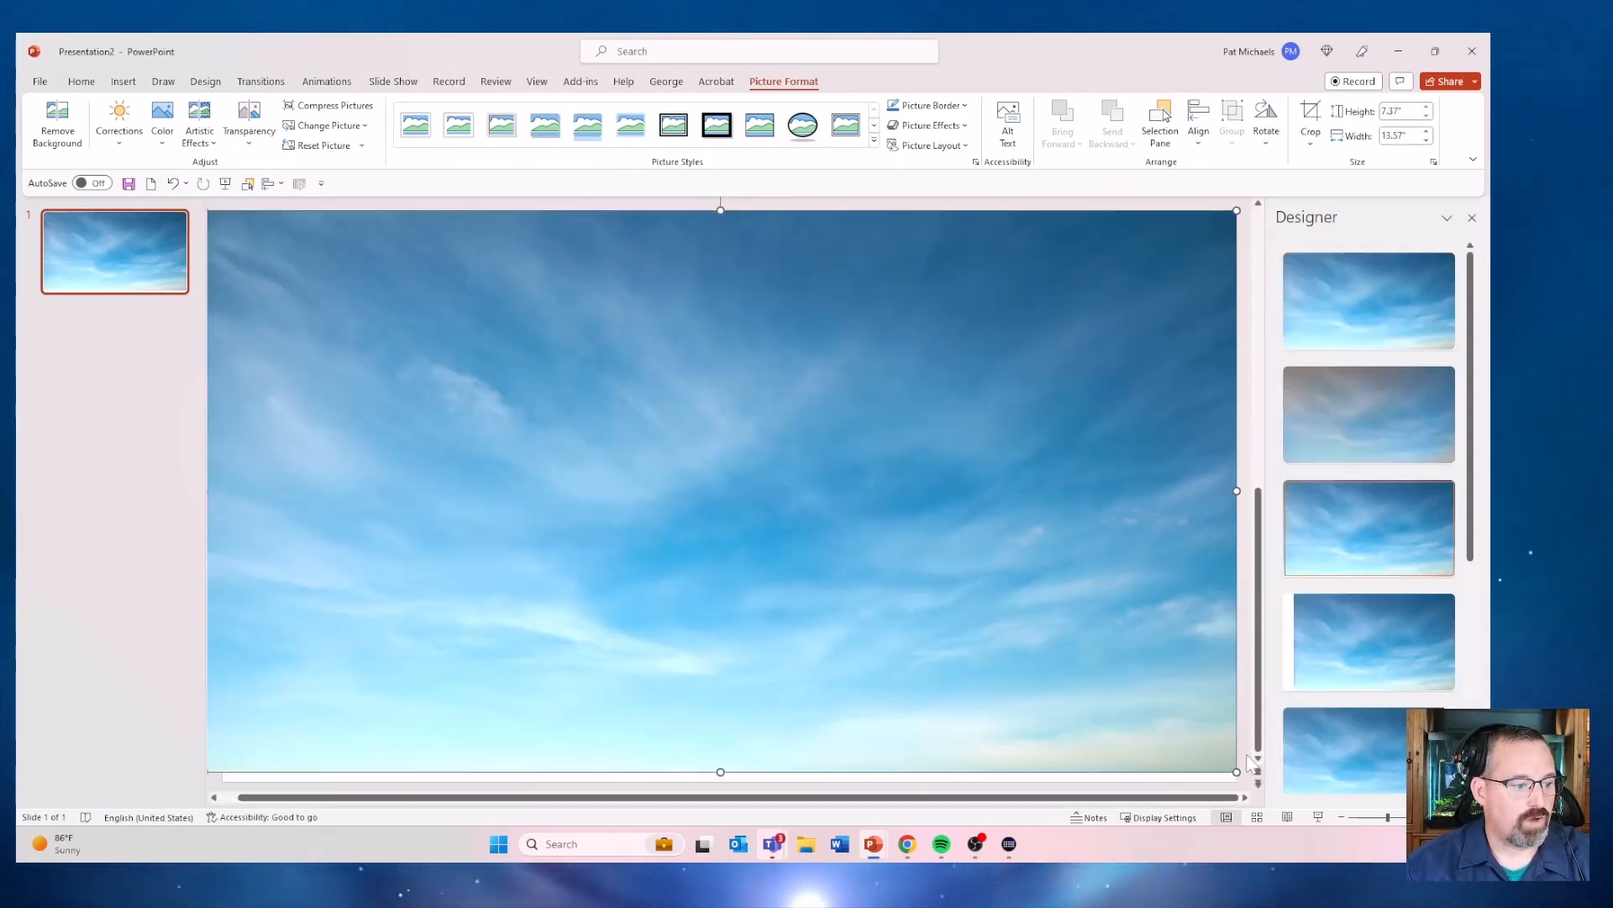
drag(1233, 769, 1252, 789)
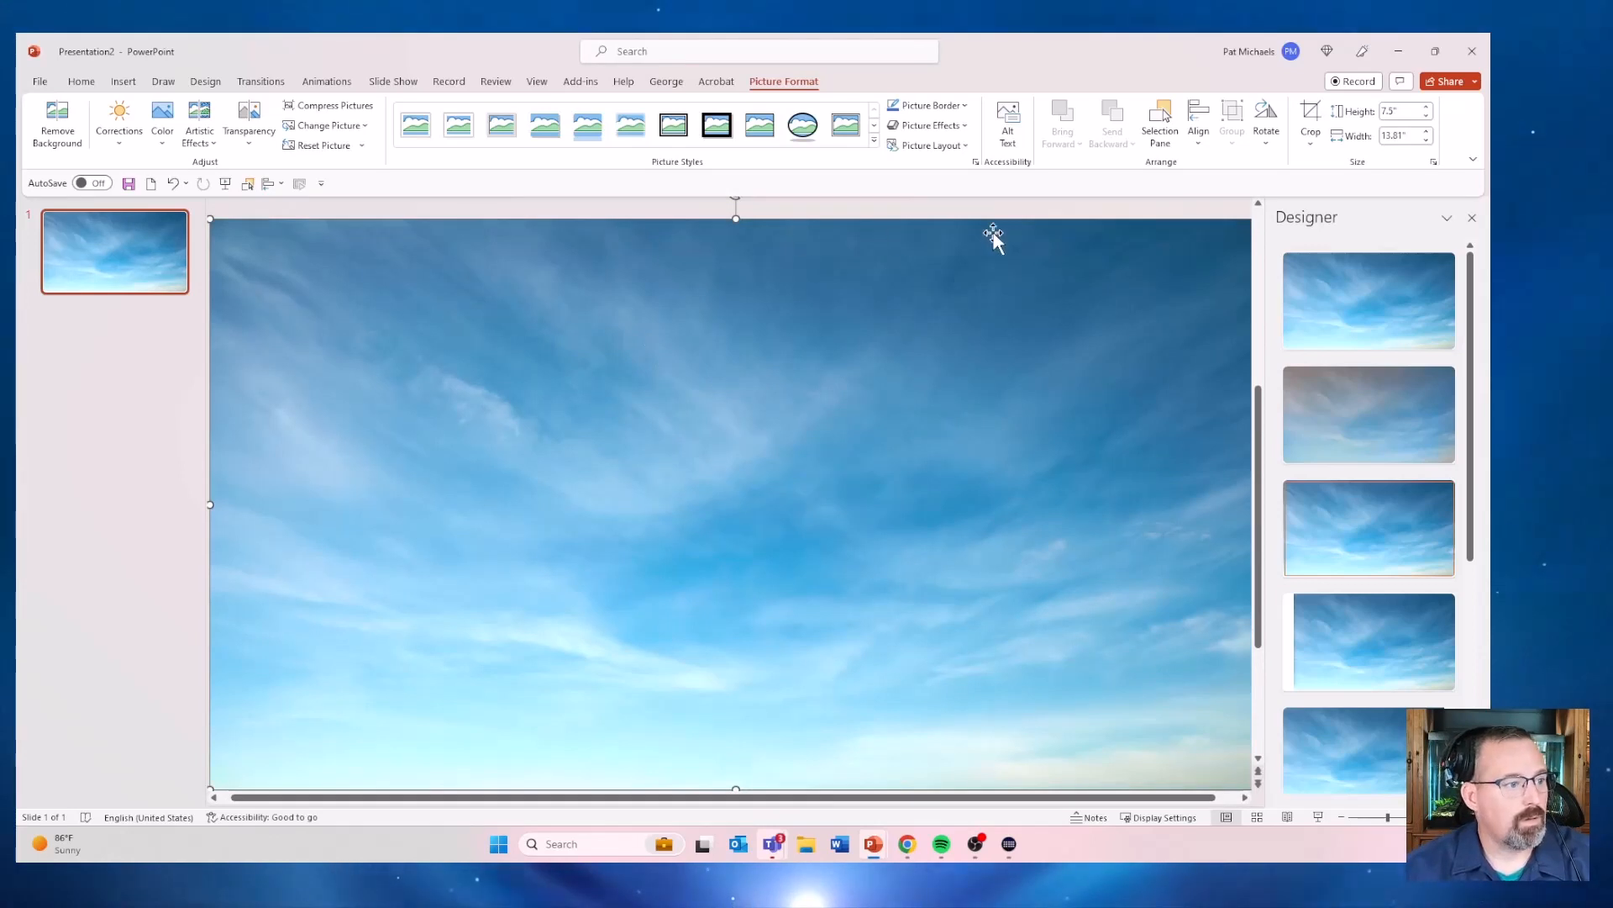
Close the Designer pane, display the Selection Pane and rename the sky picture Sky
click(1472, 218)
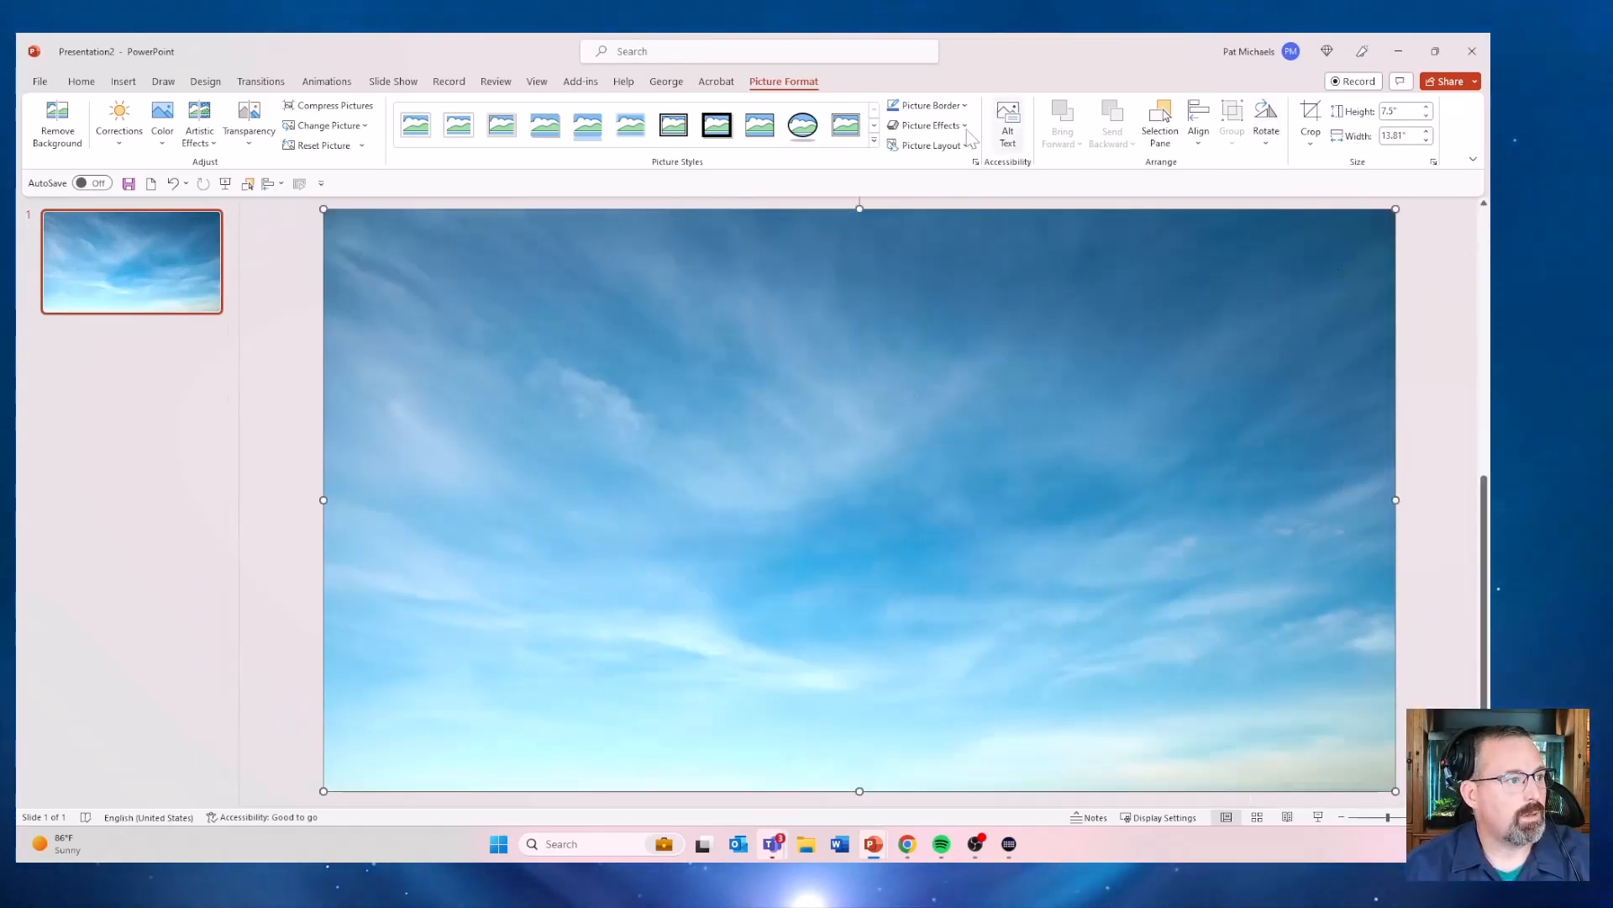
click(248, 183)
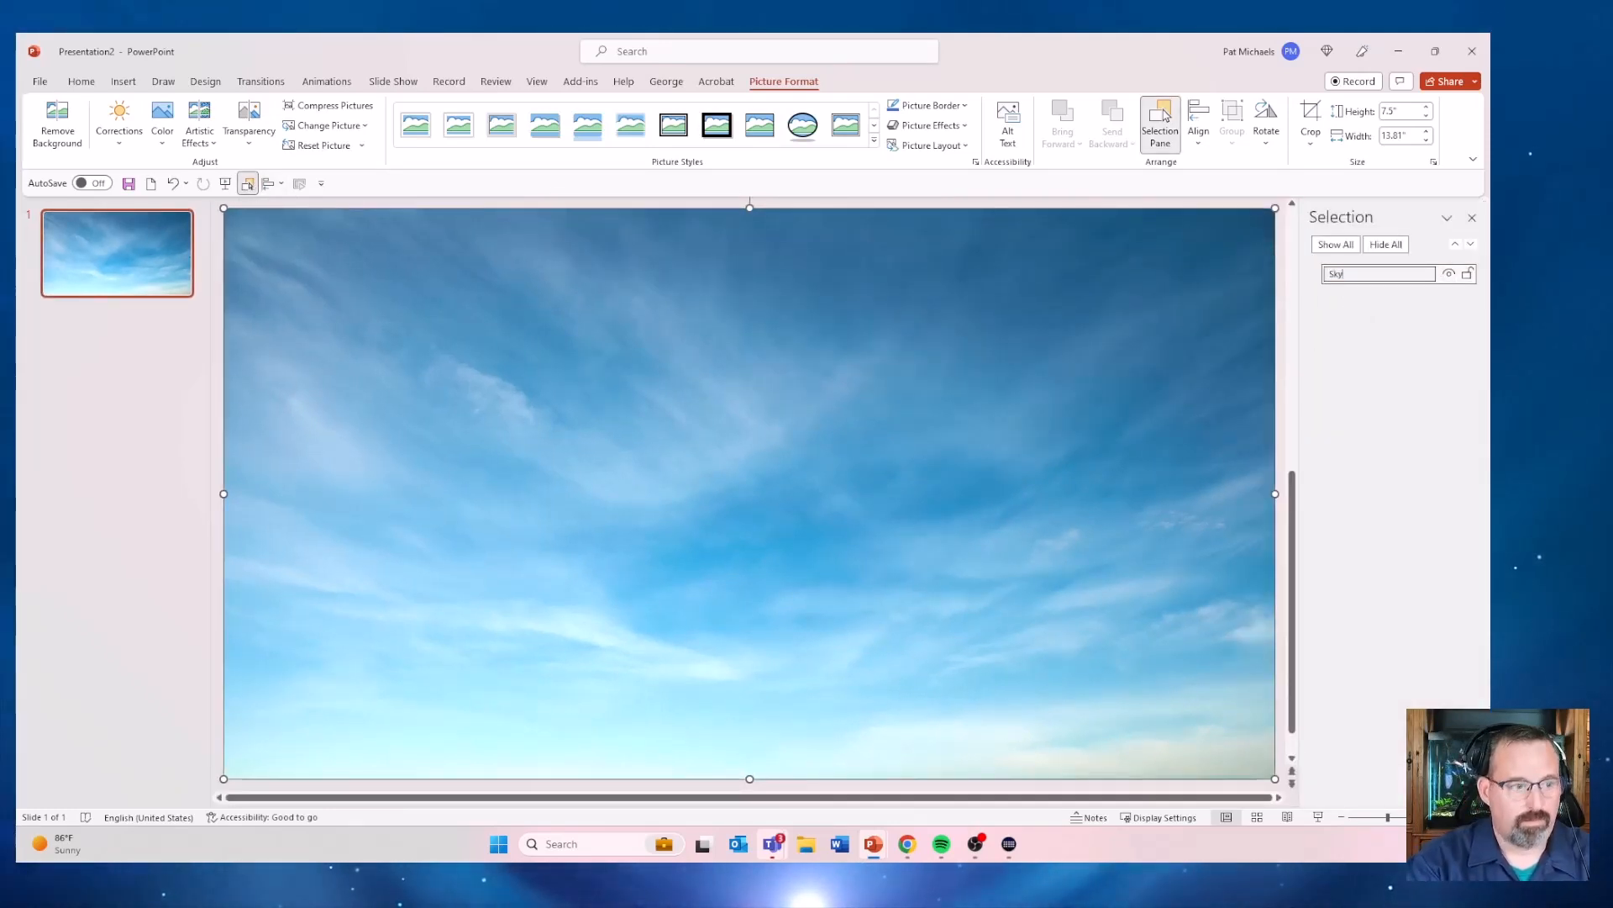
key(Return)
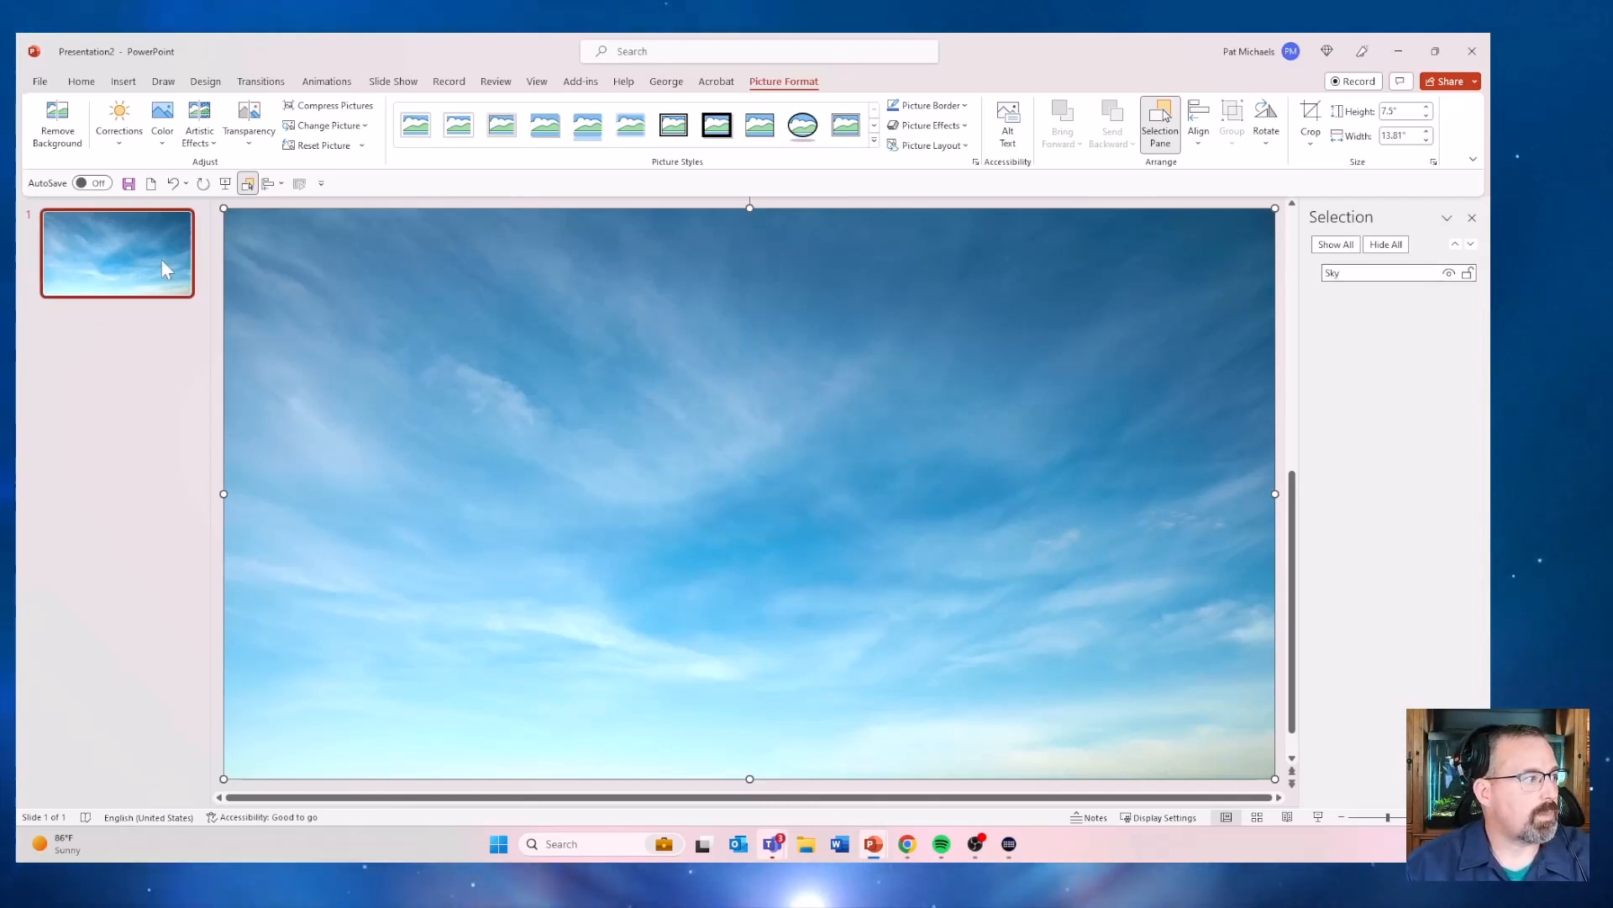
Insert the picture Crown.png from the Downloads folder onto the sky slide
click(124, 84)
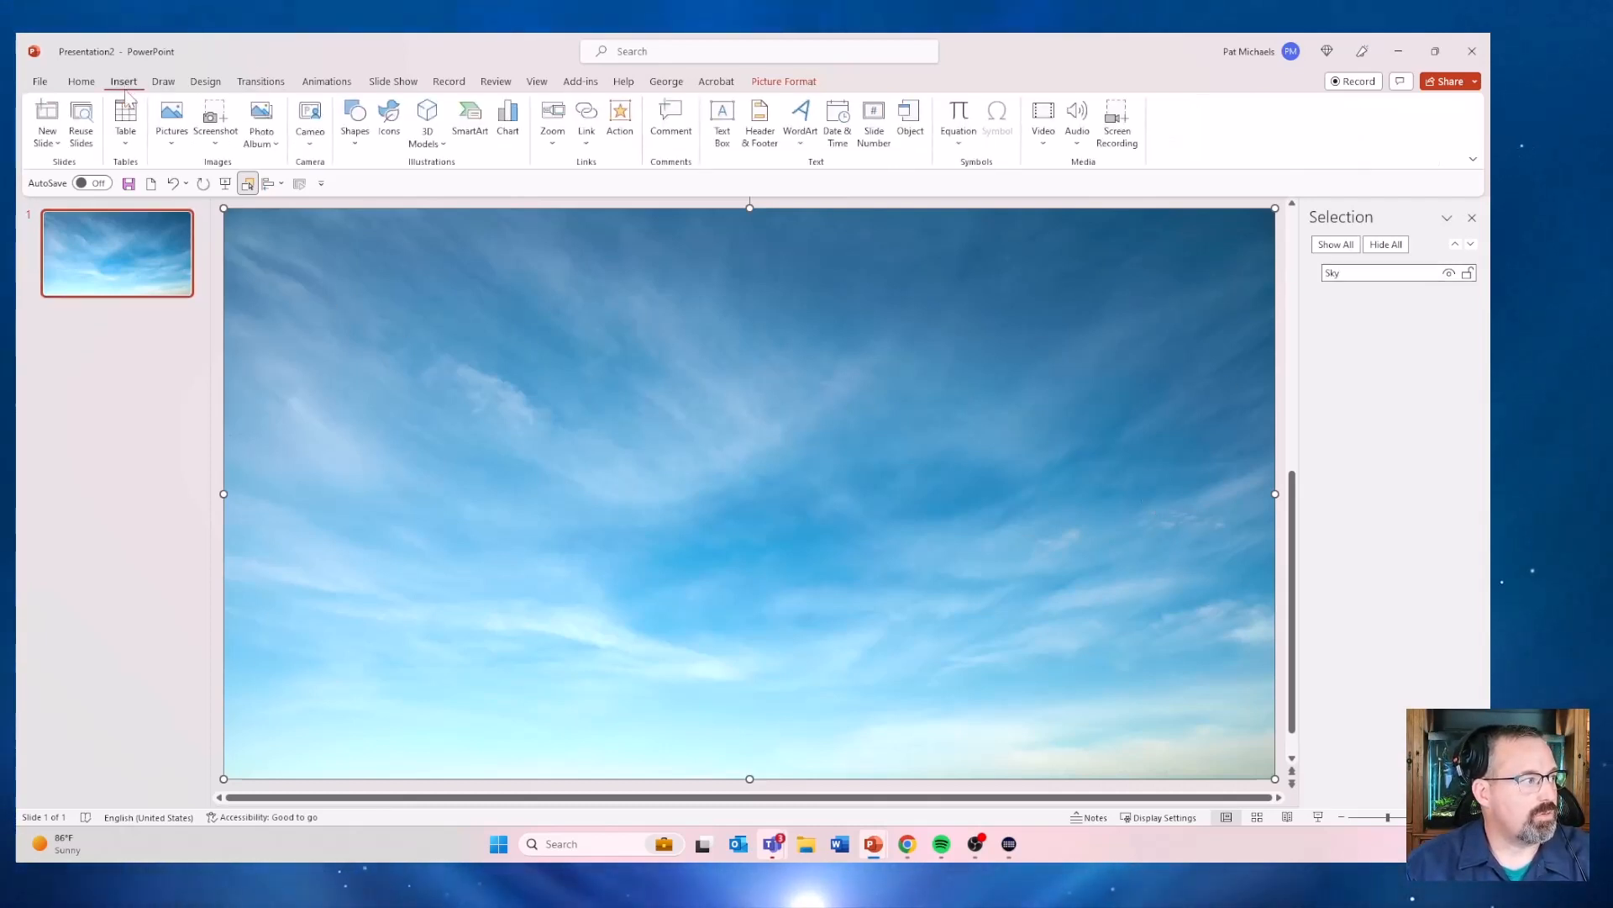
click(175, 138)
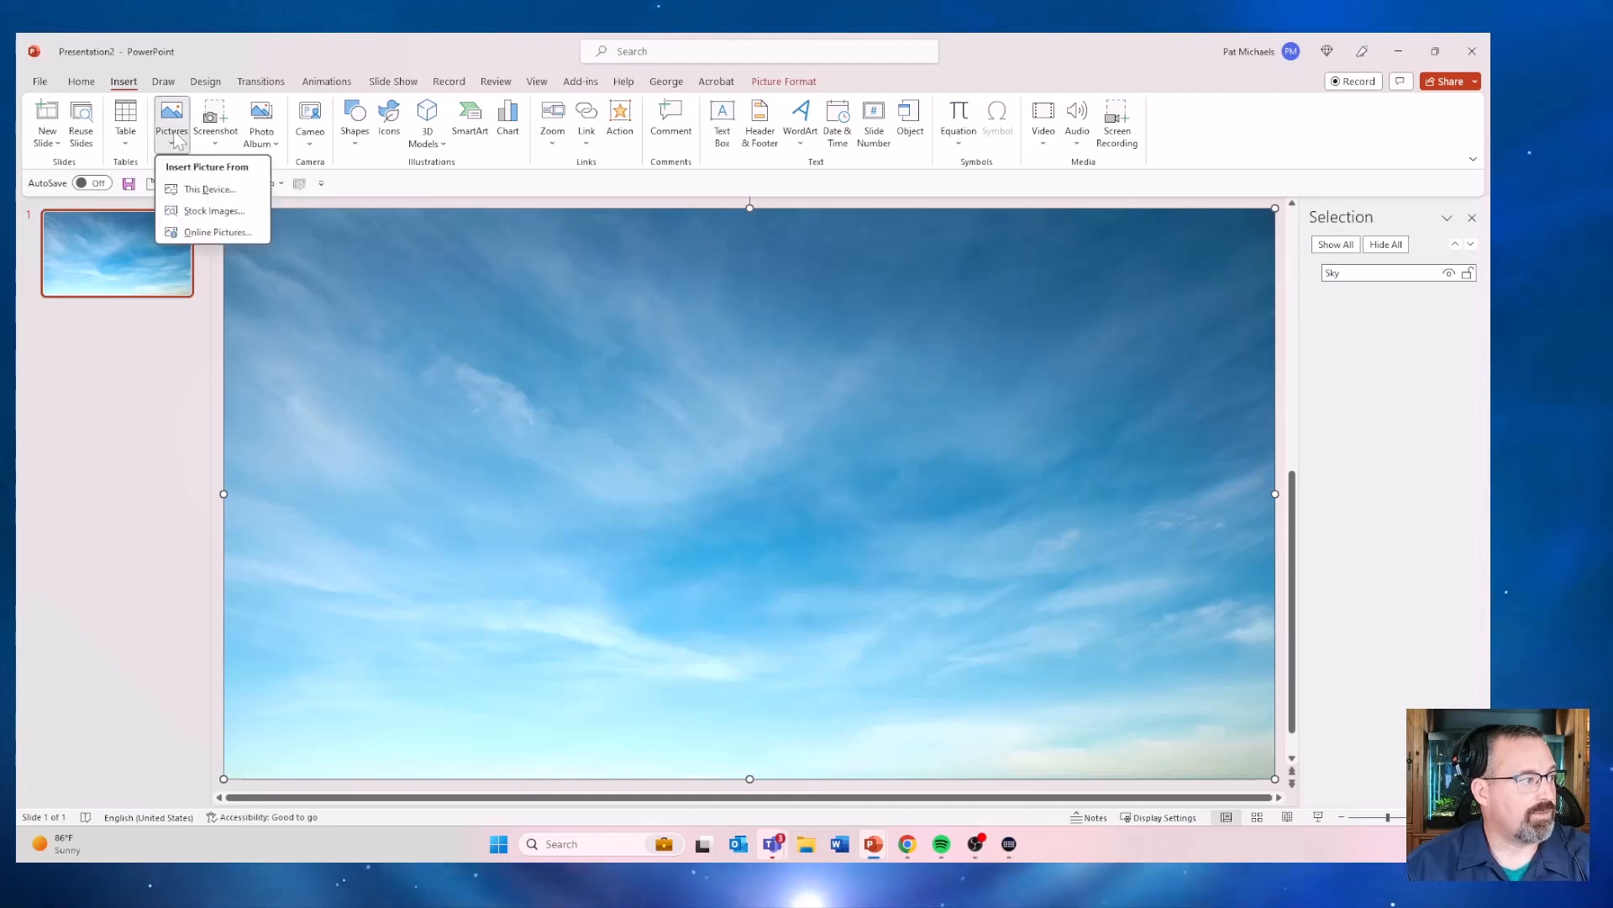
click(202, 191)
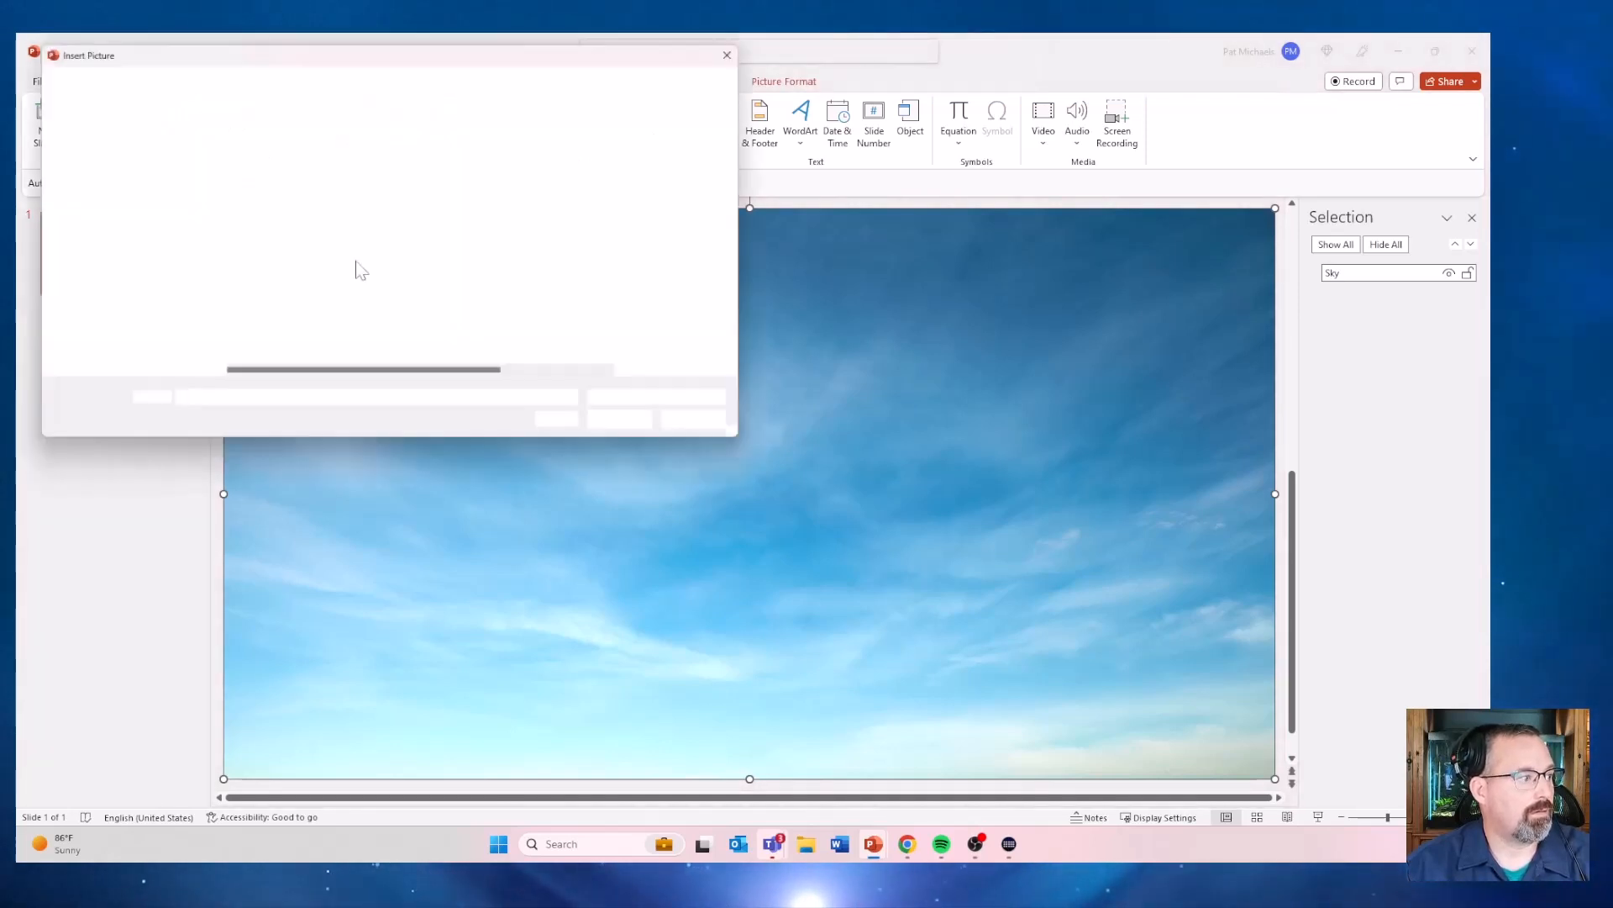
click(117, 208)
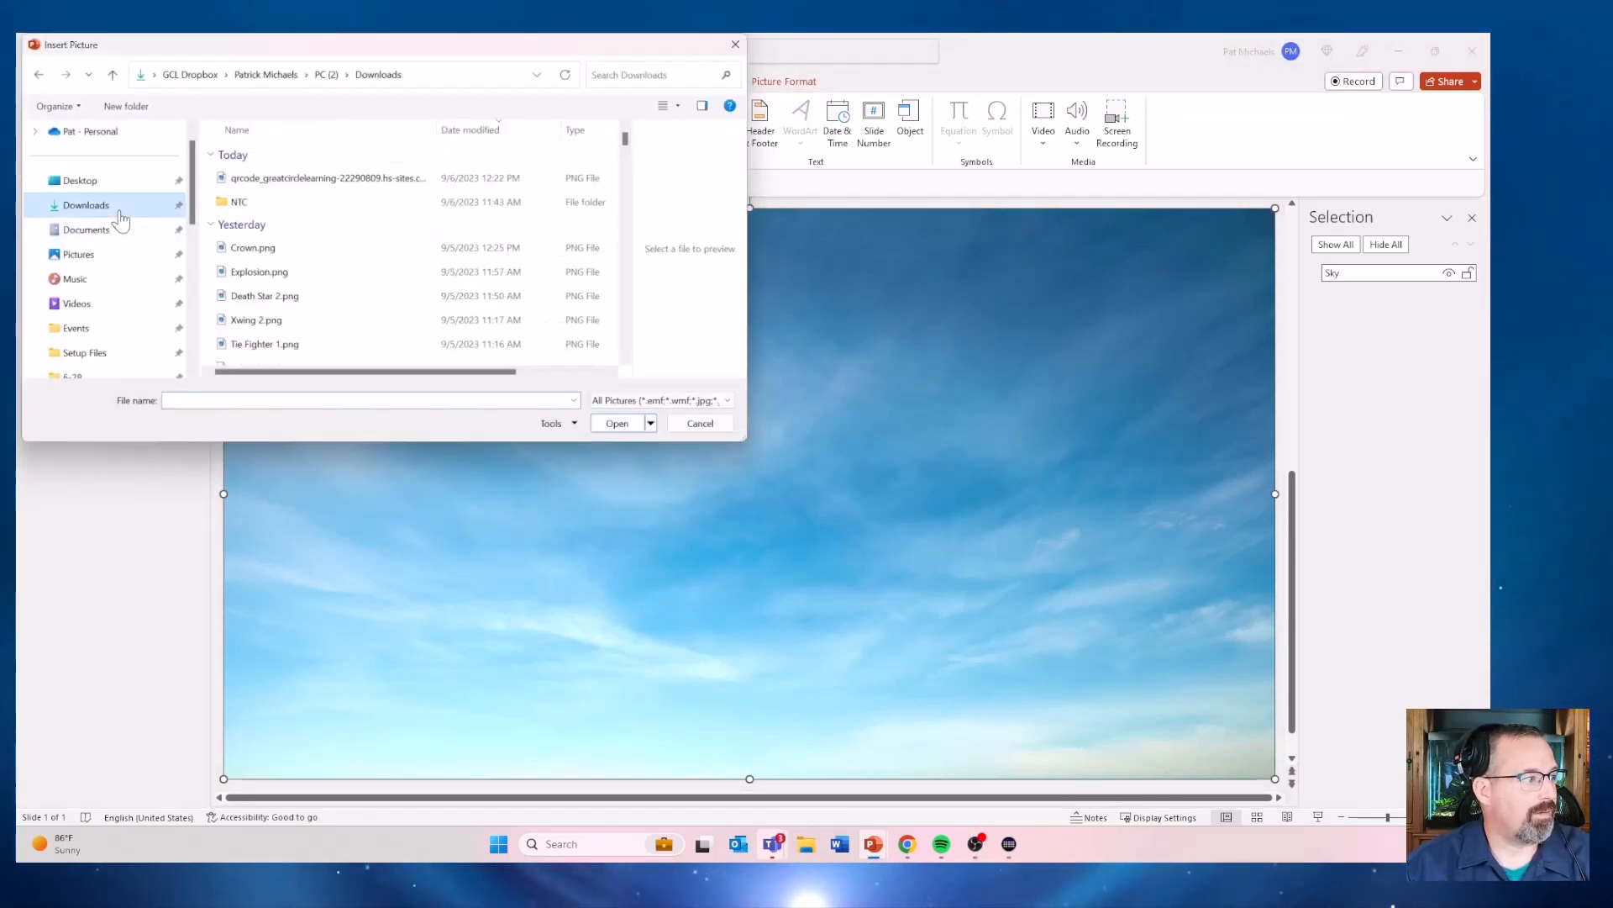
scroll(291, 215, down, 1)
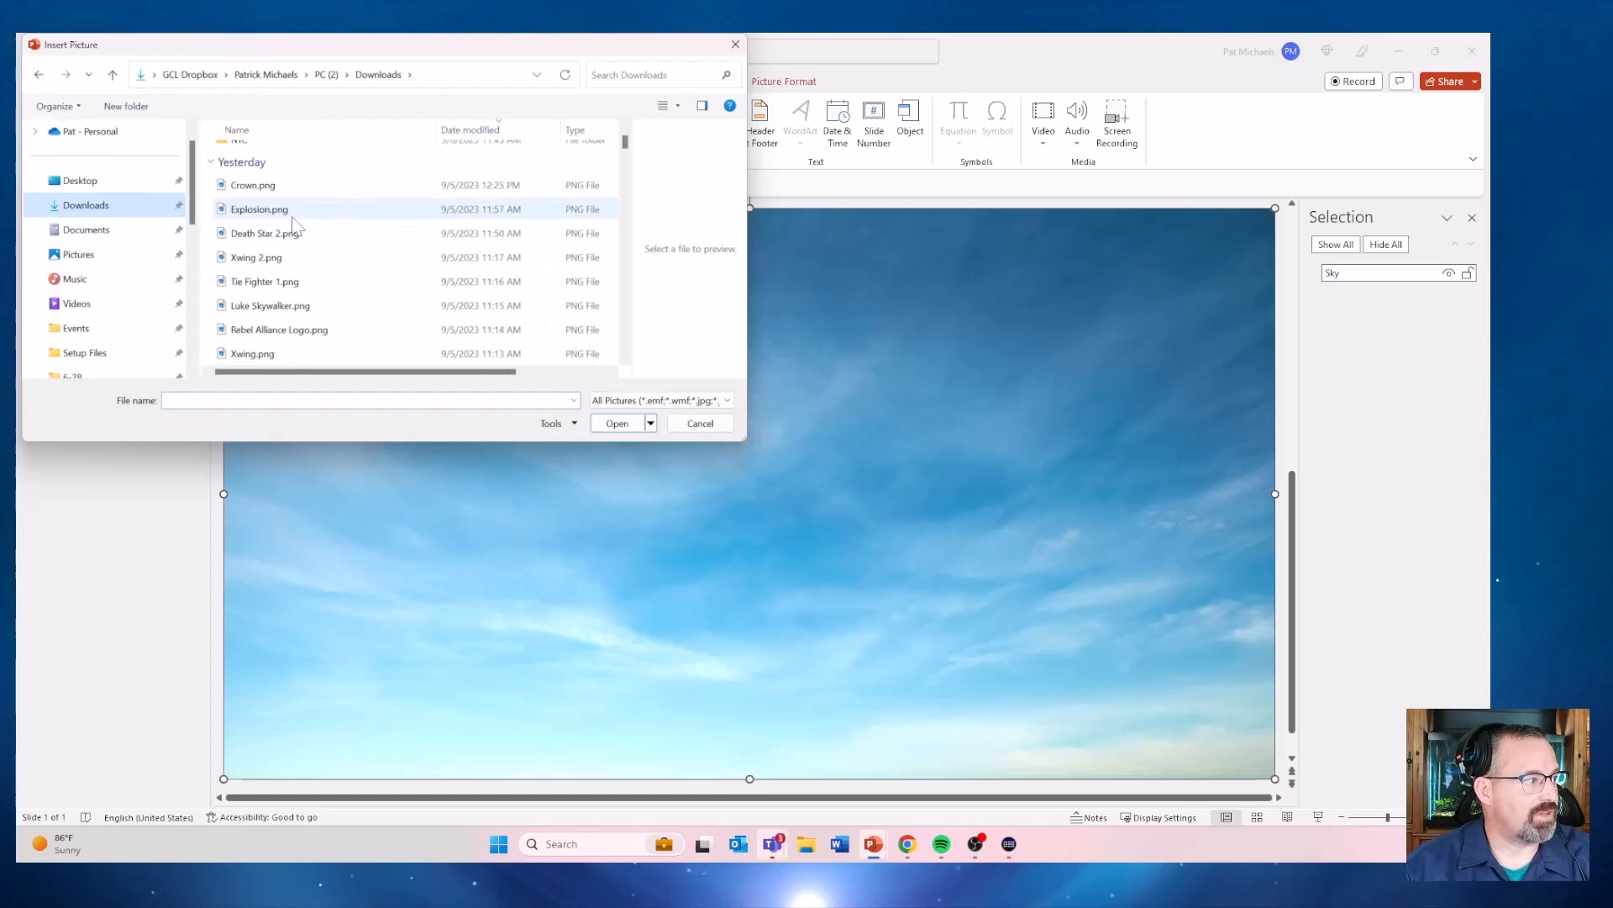
click(241, 186)
click(619, 422)
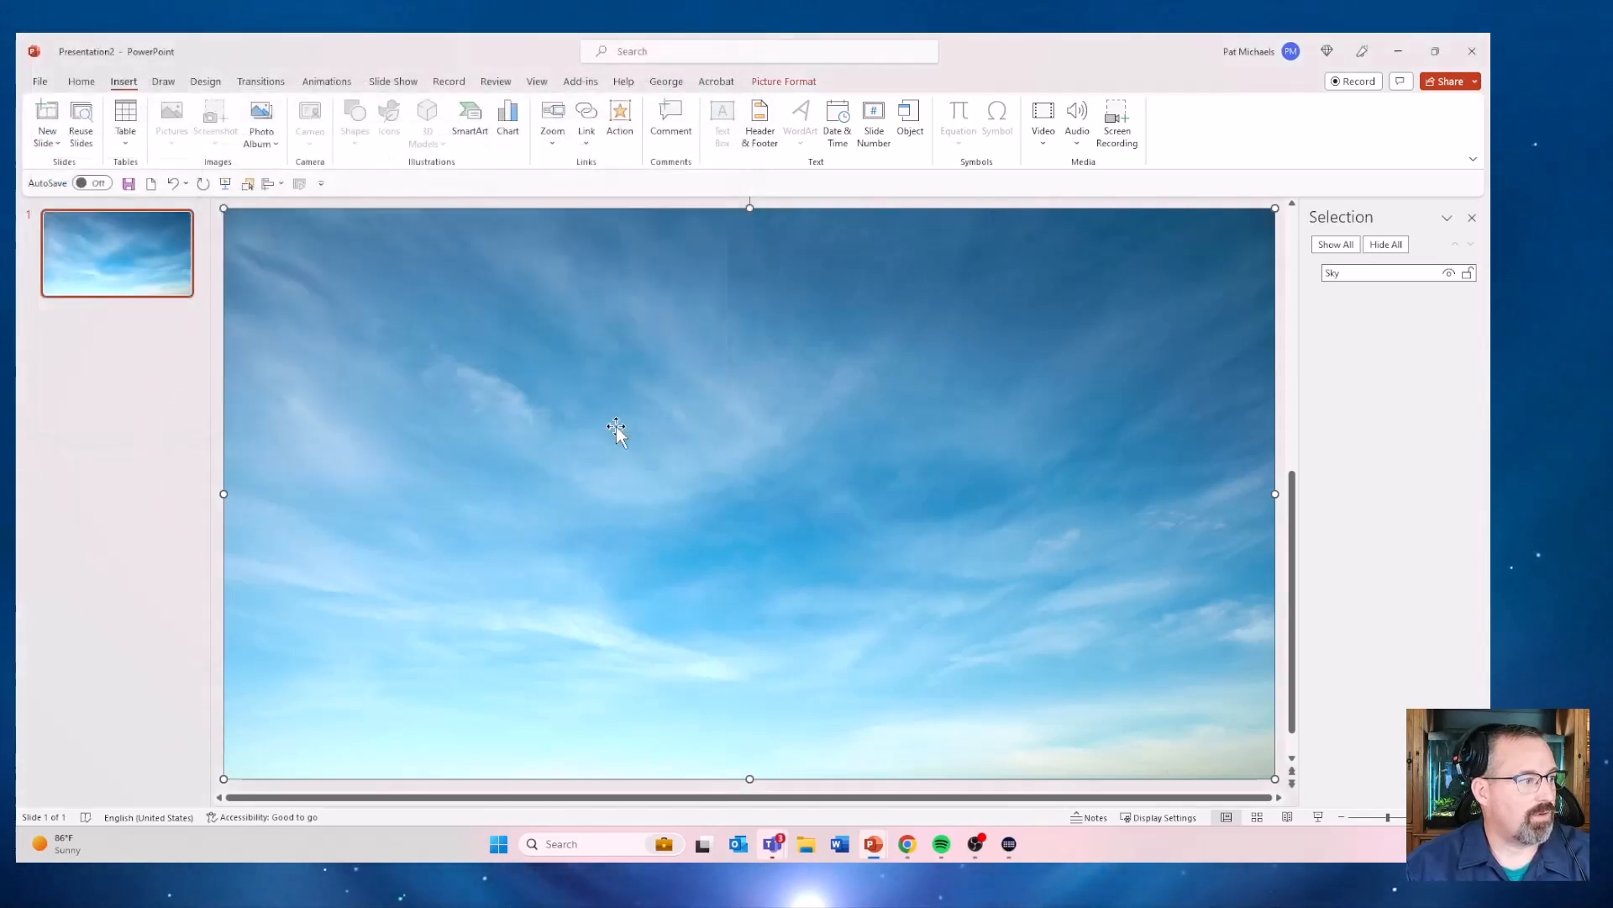
Shrink the crown picture to about 5.88" by 5.88" and place it near the middle of the slide
drag(729, 500, 490, 384)
drag(798, 663, 673, 539)
drag(511, 466, 821, 583)
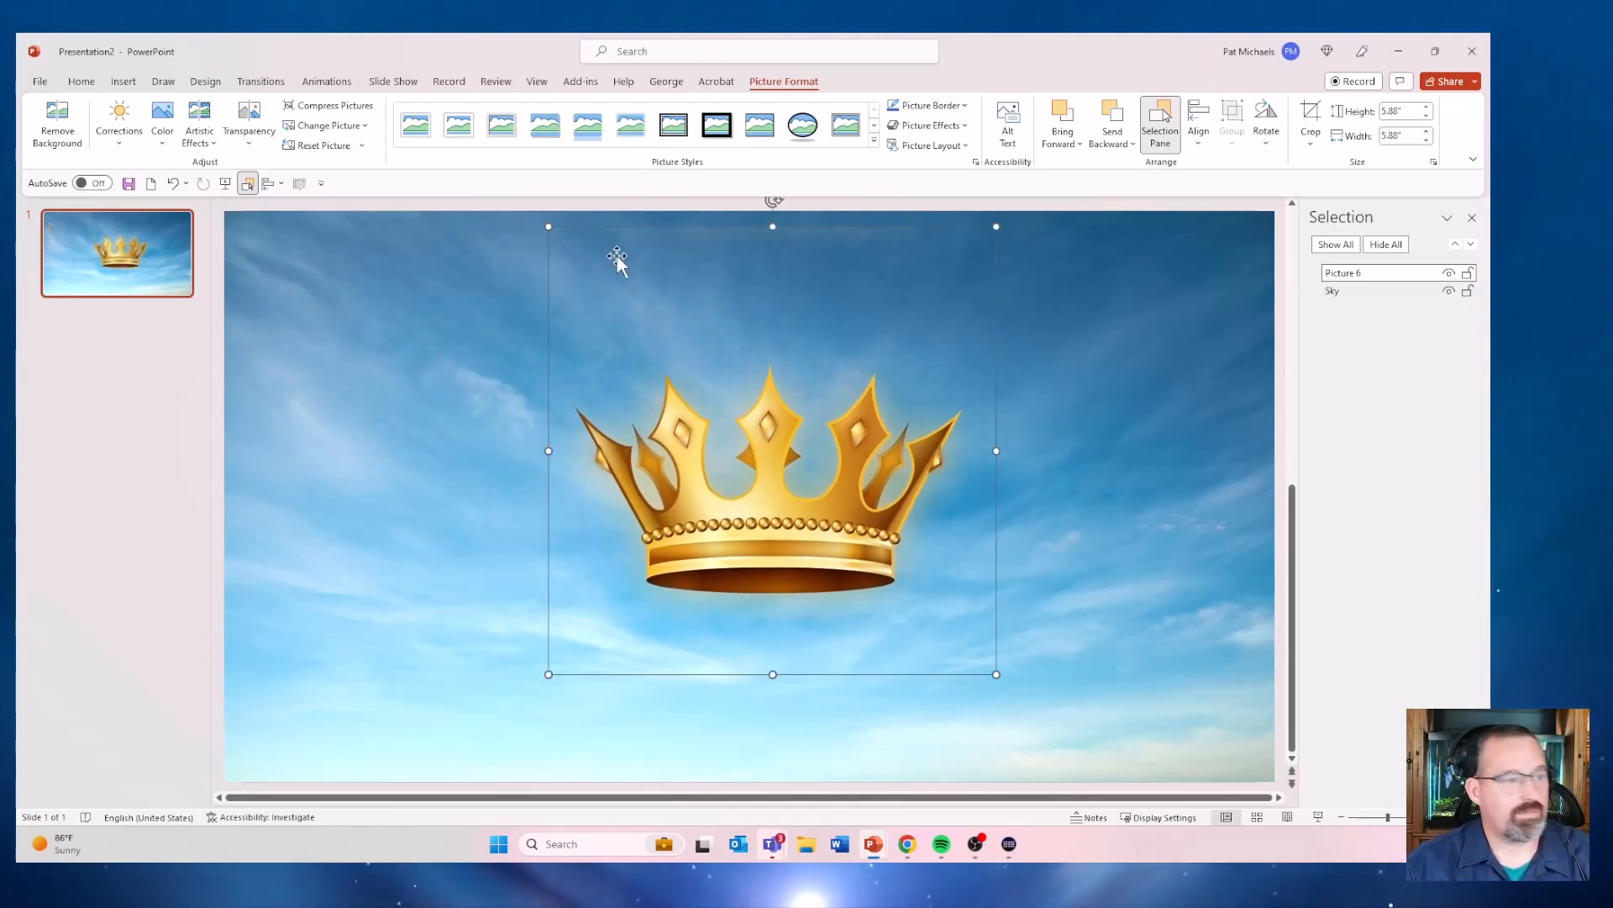
Add a wide text box below the crown with the text "Crown PowerPoint Development"
click(119, 84)
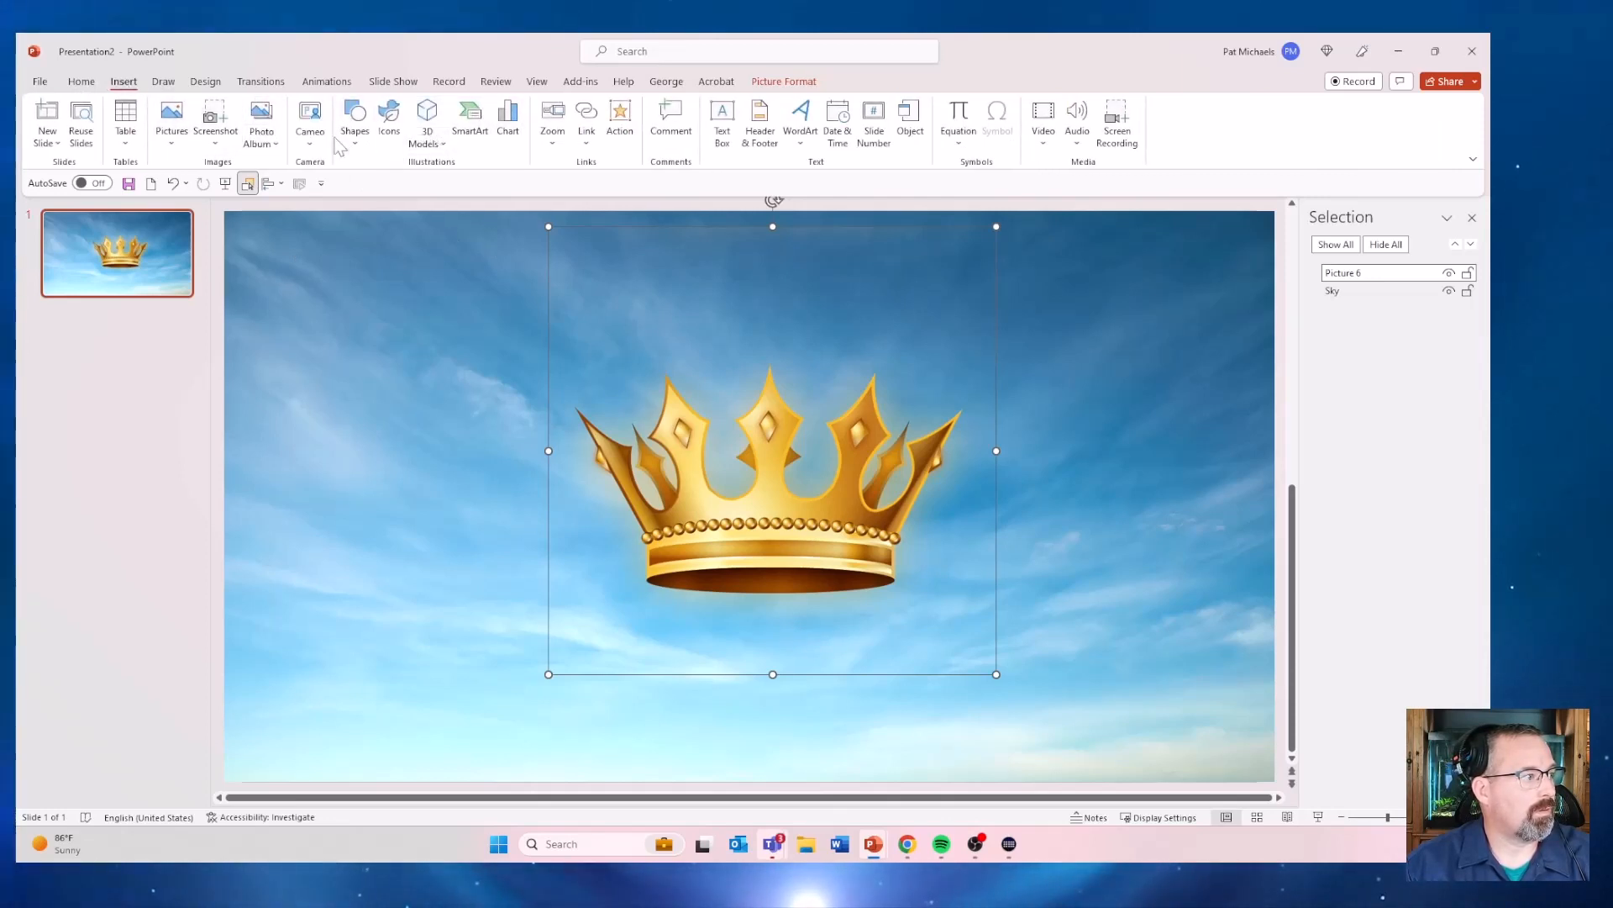
click(722, 126)
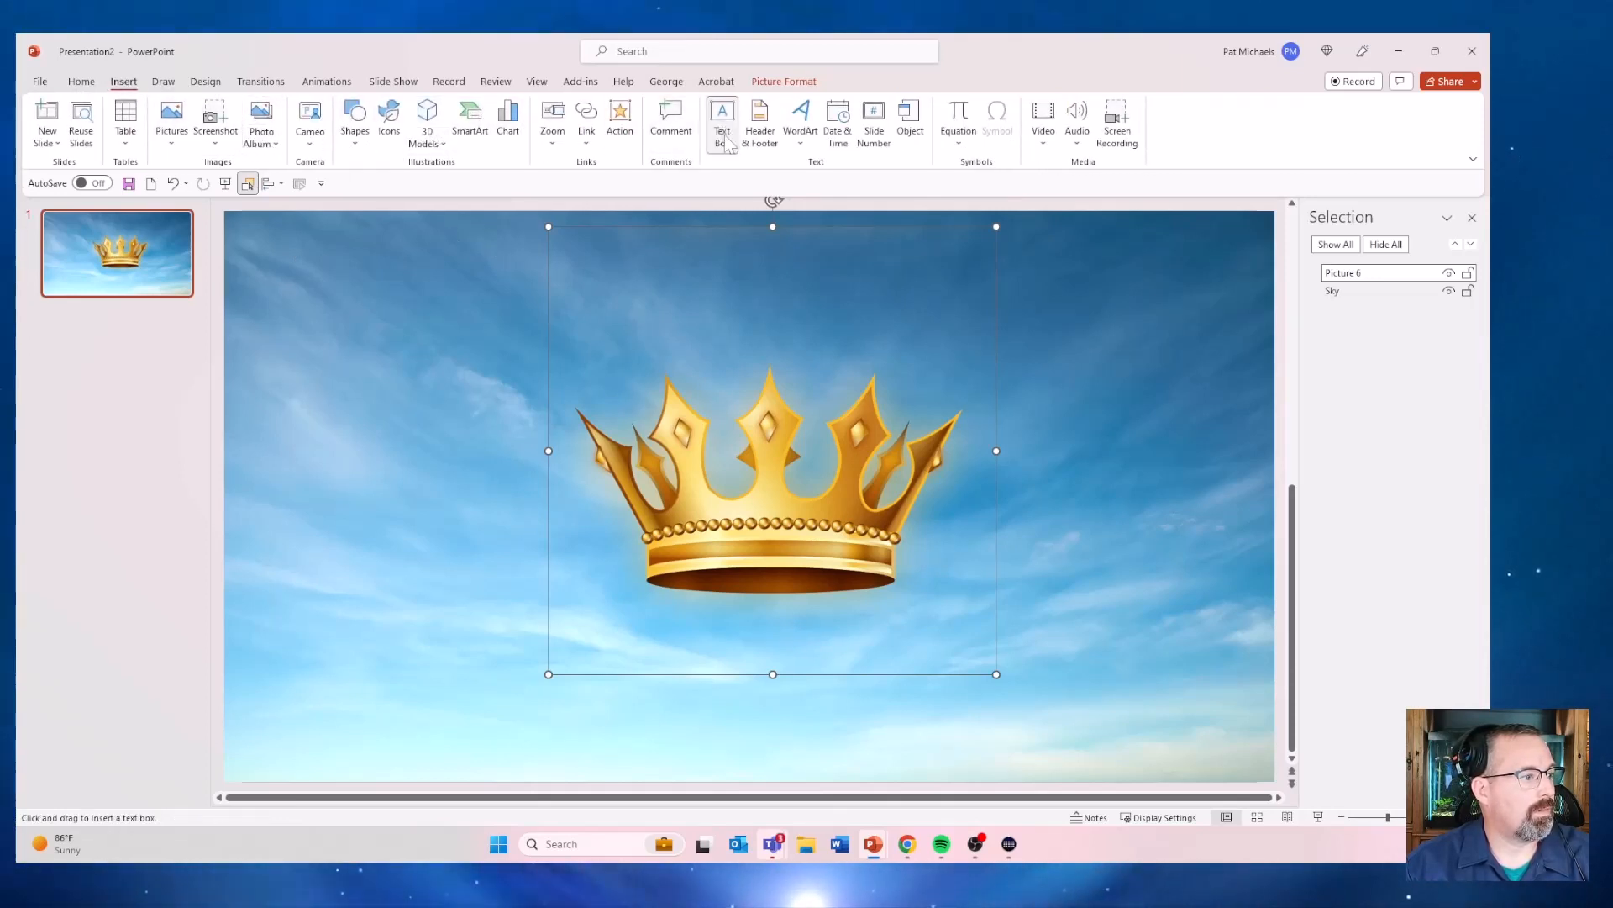
drag(433, 689, 1185, 756)
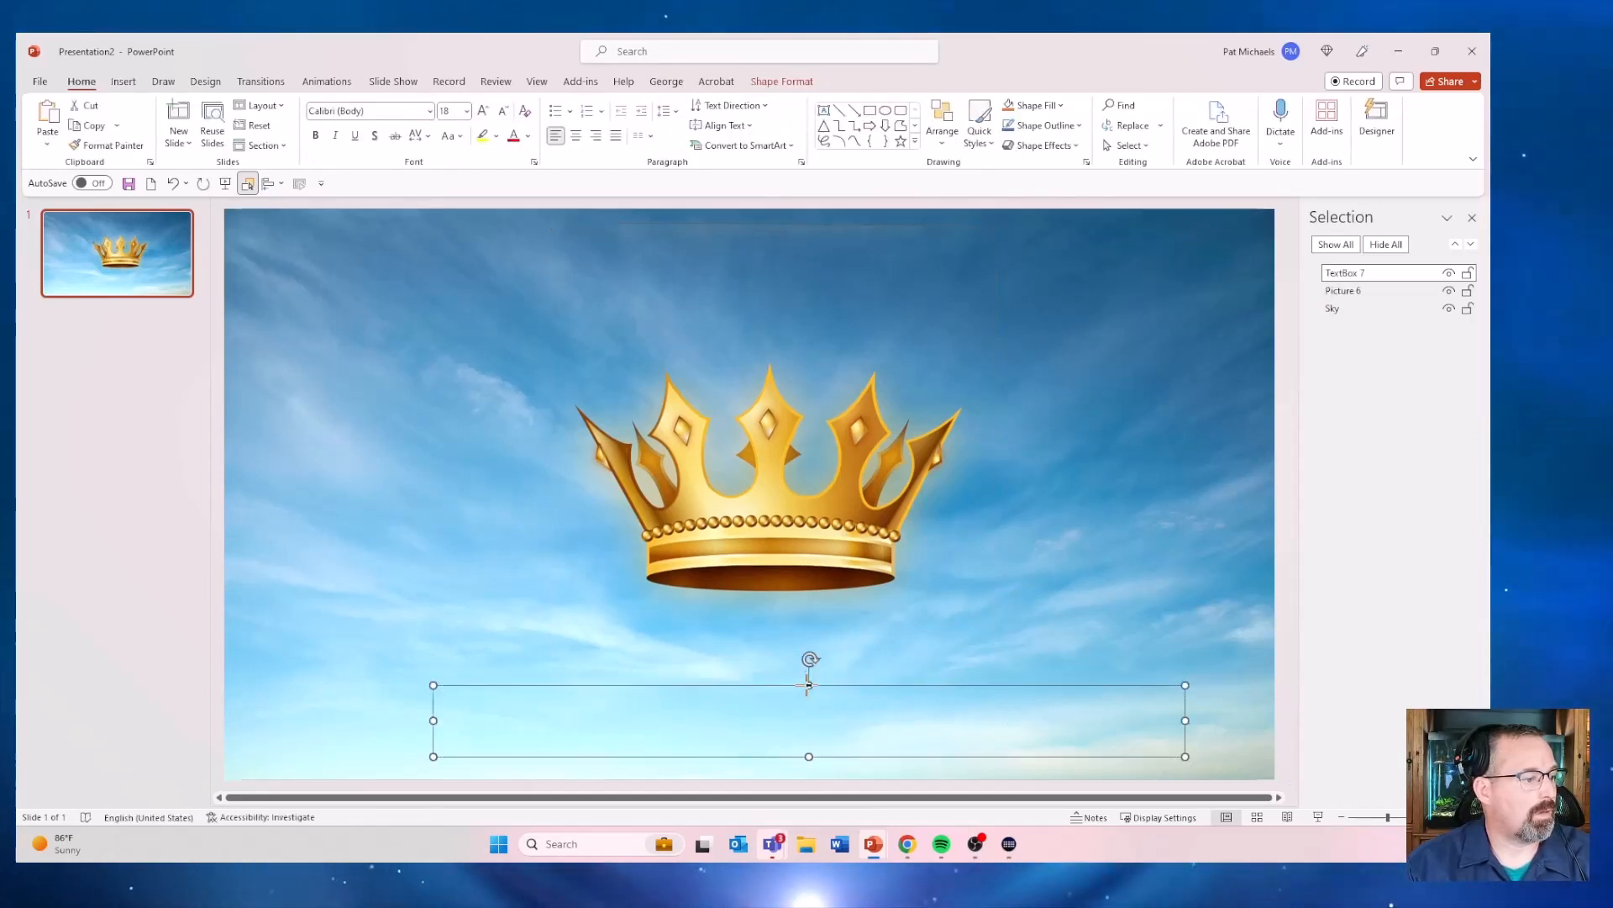
drag(809, 684, 798, 634)
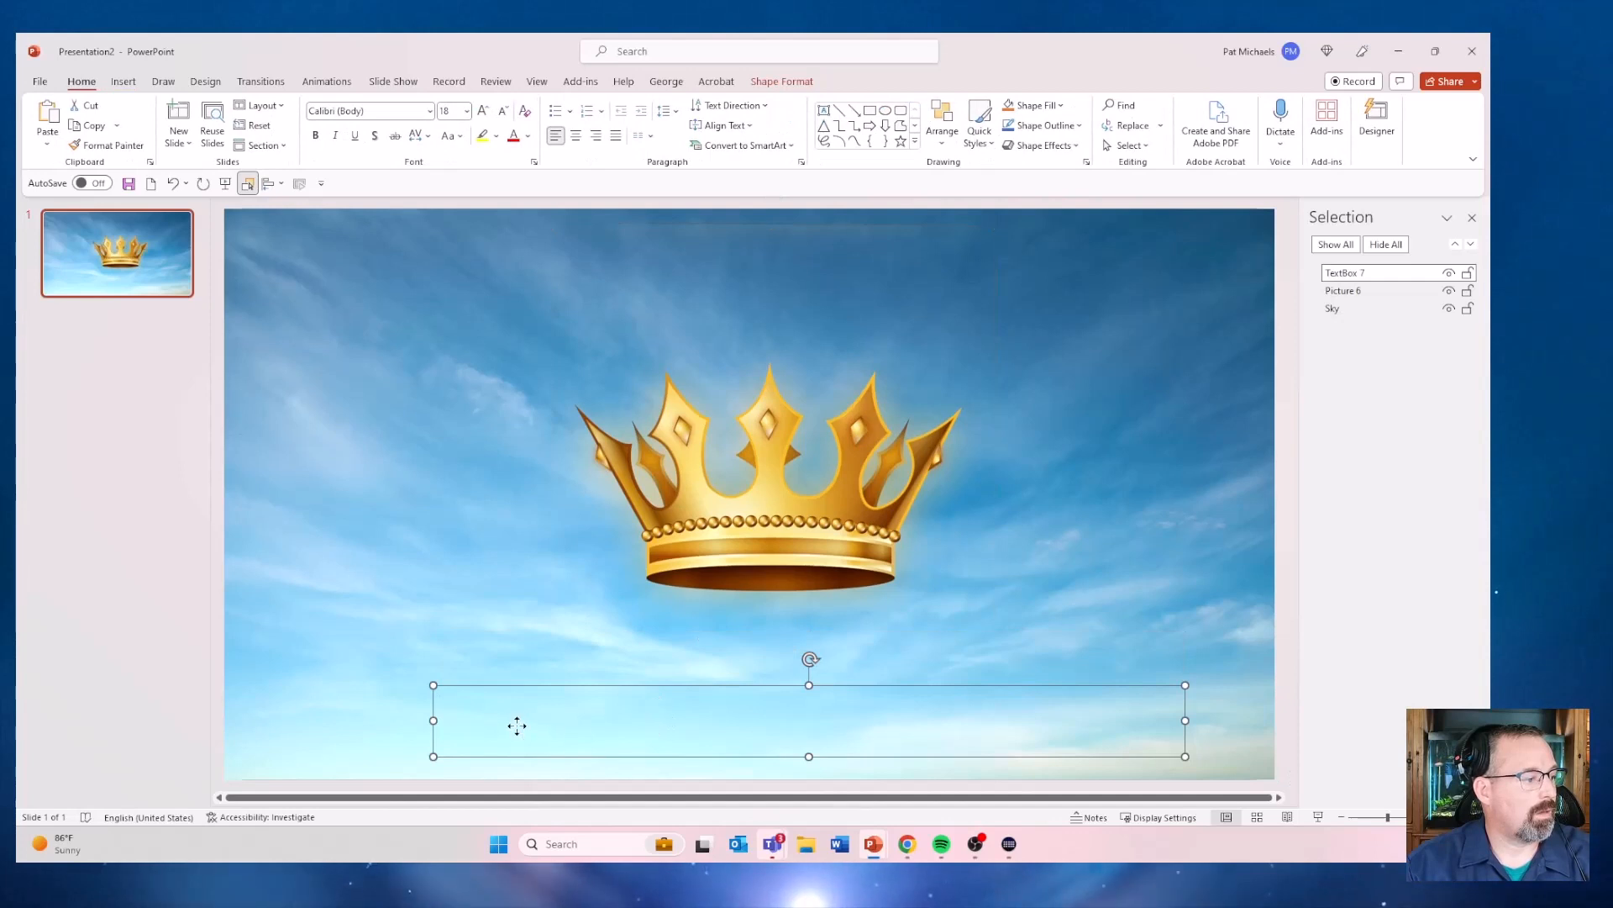
text(Crown Power)
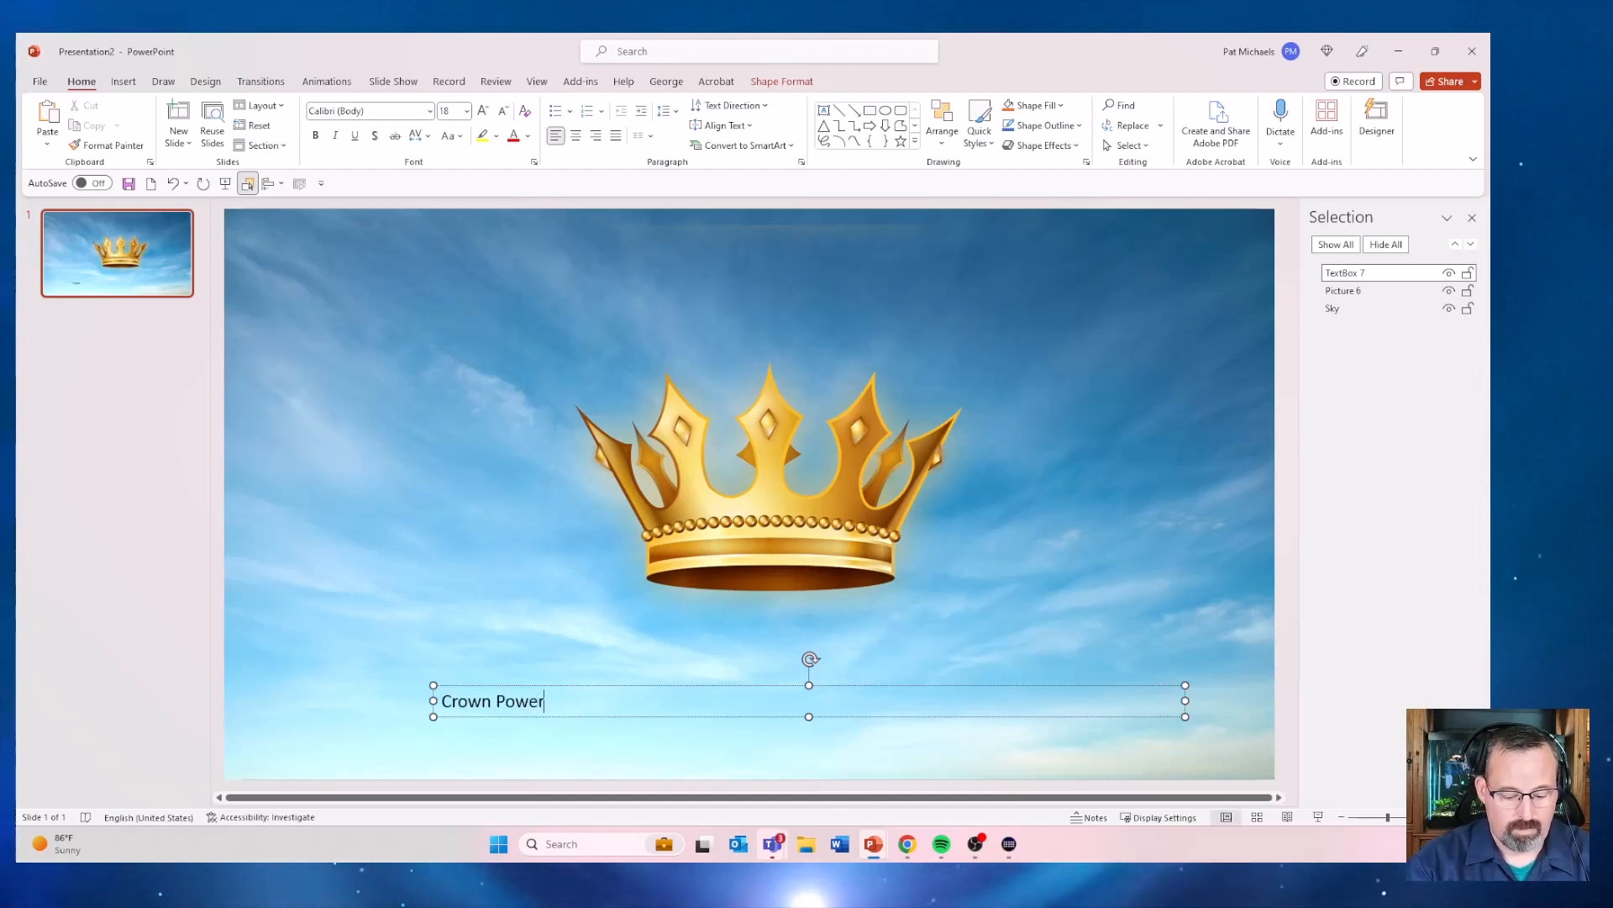
text(Point Develo)
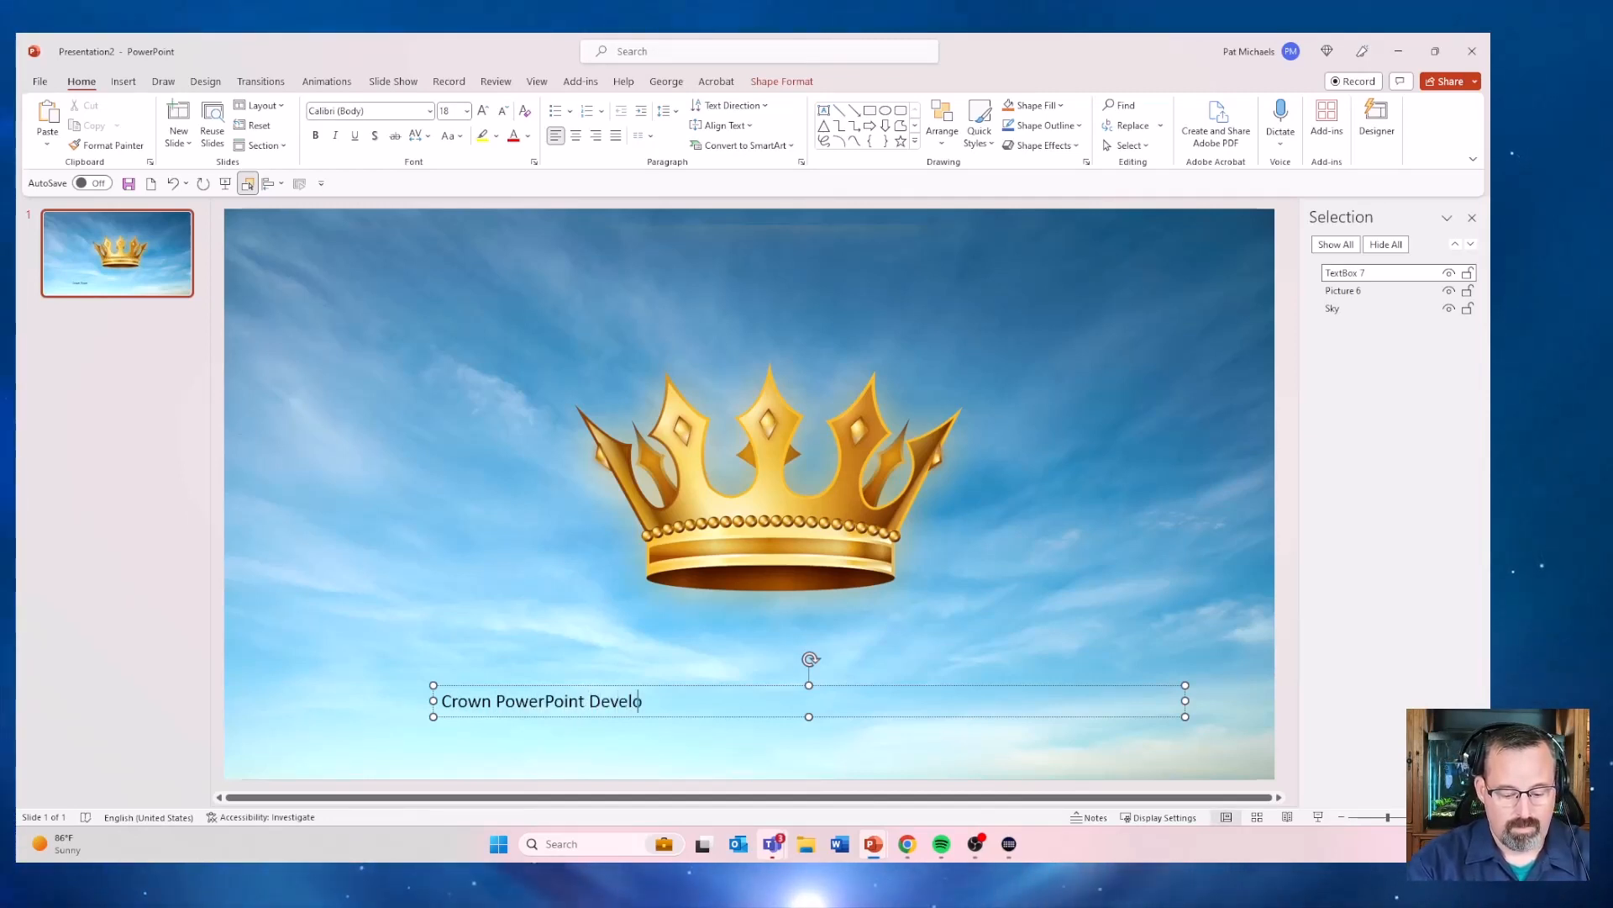
text(pment)
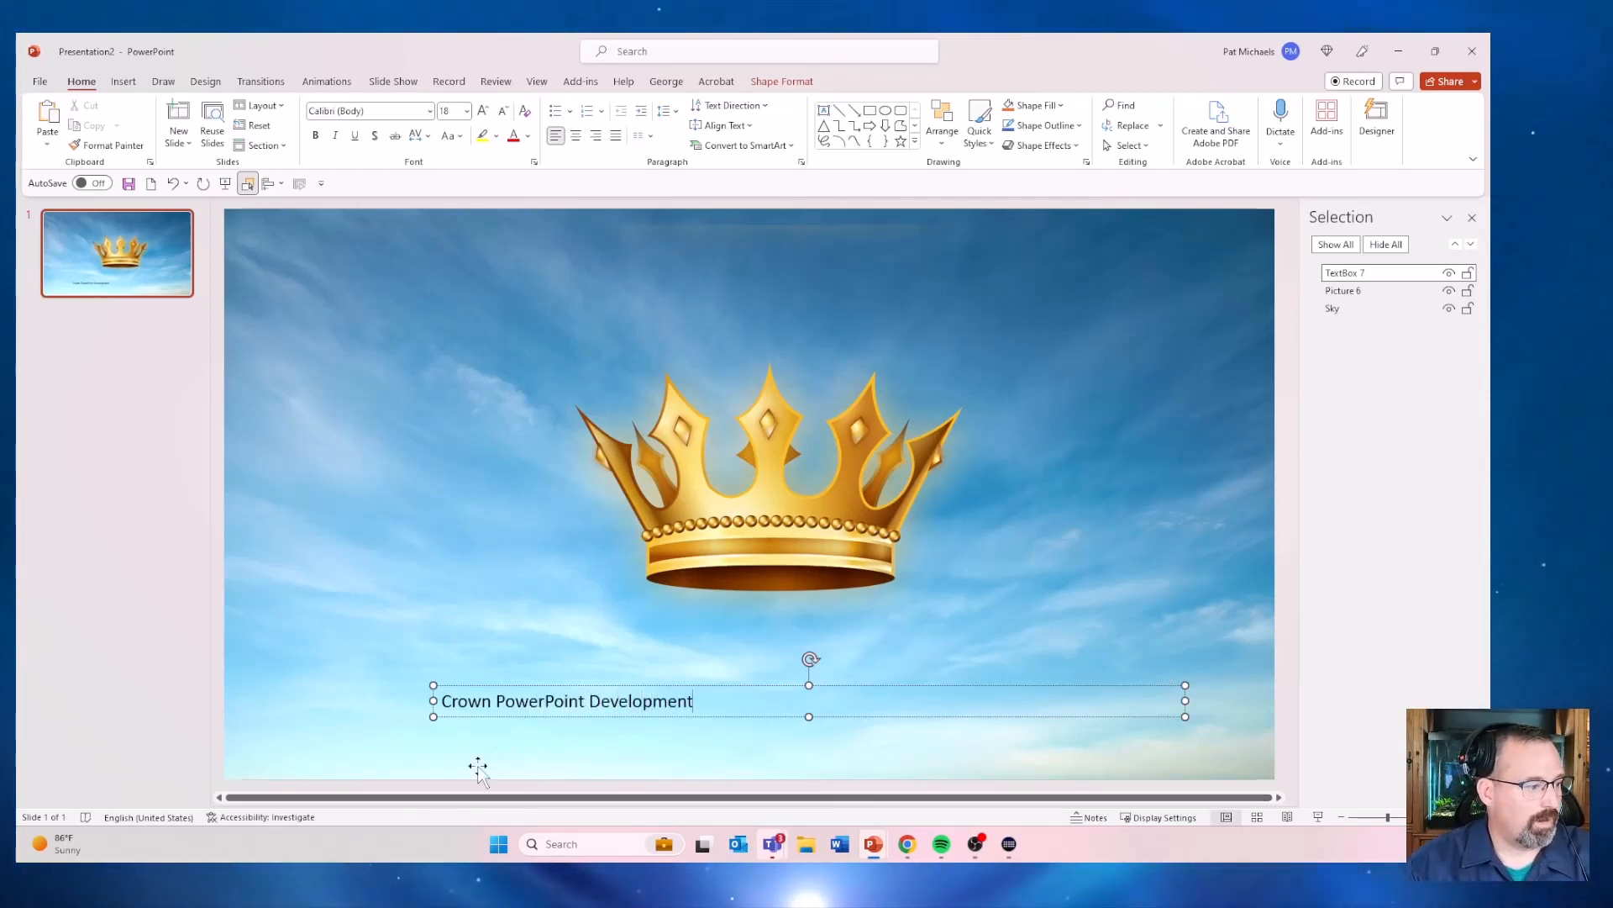
Format the caption text in Amasis MT Pro Black with a white font color and a text shadow
key(Escape)
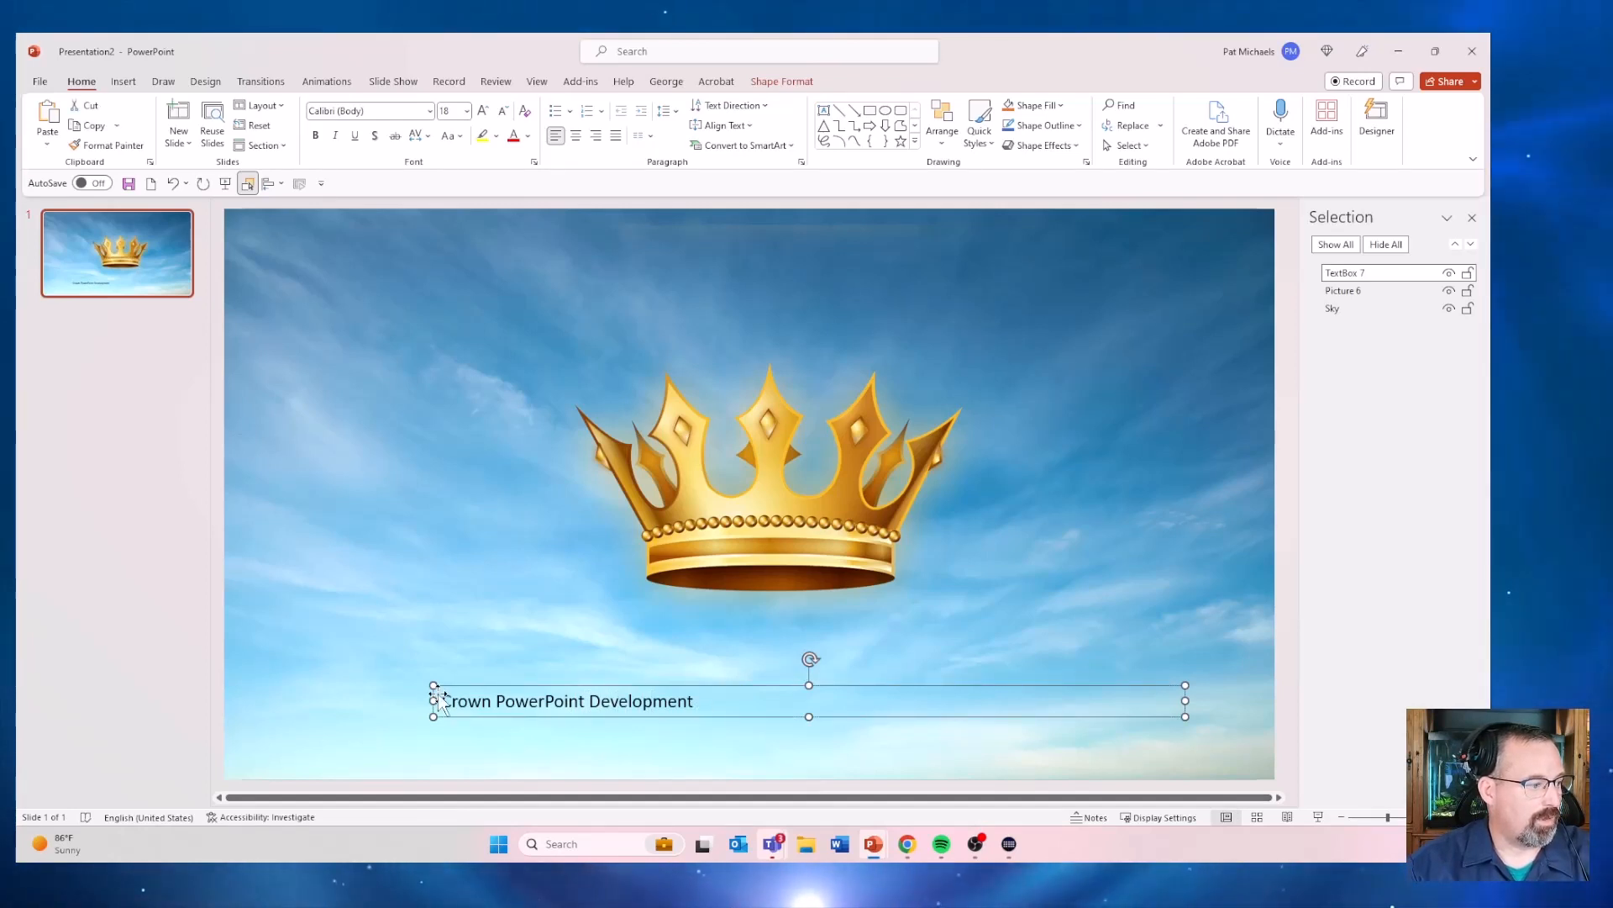
key(Return)
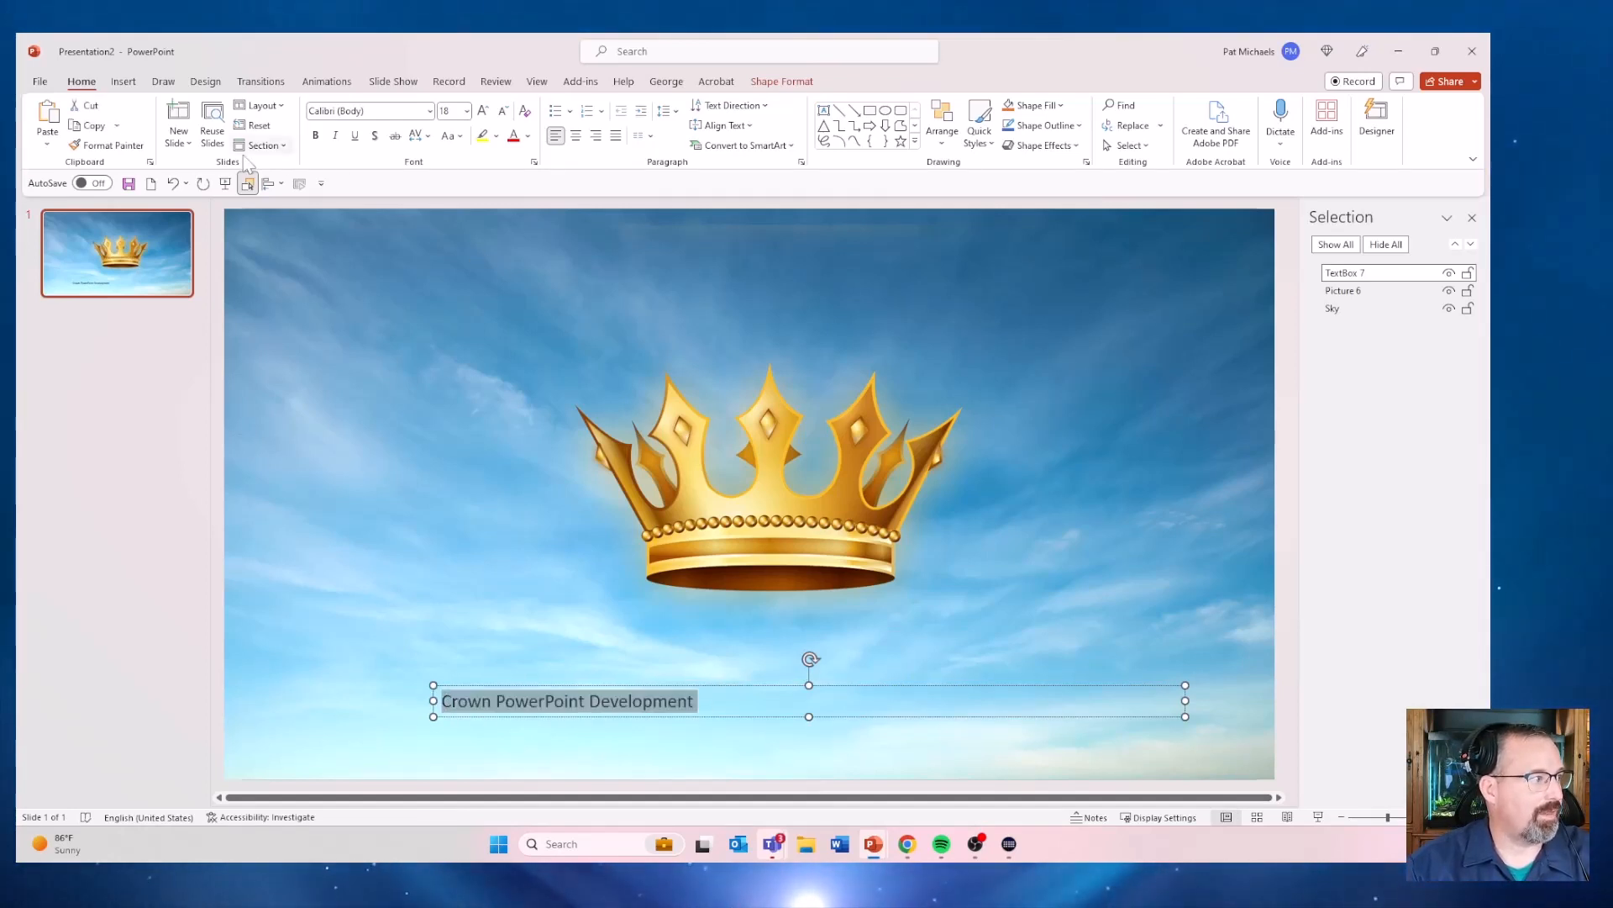
click(429, 111)
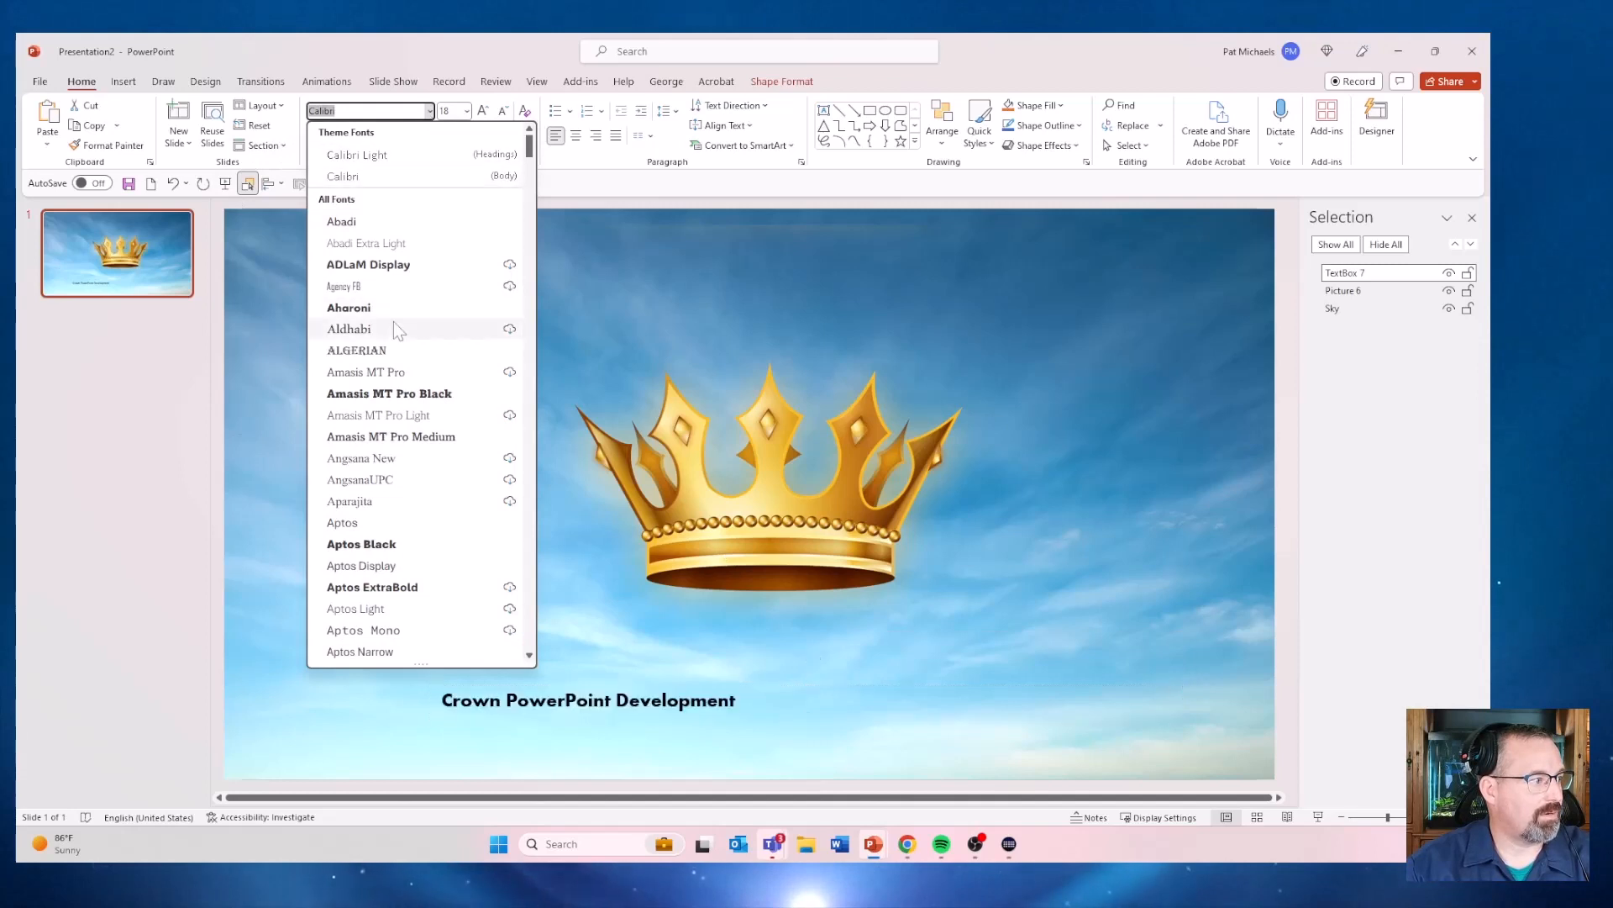
click(389, 393)
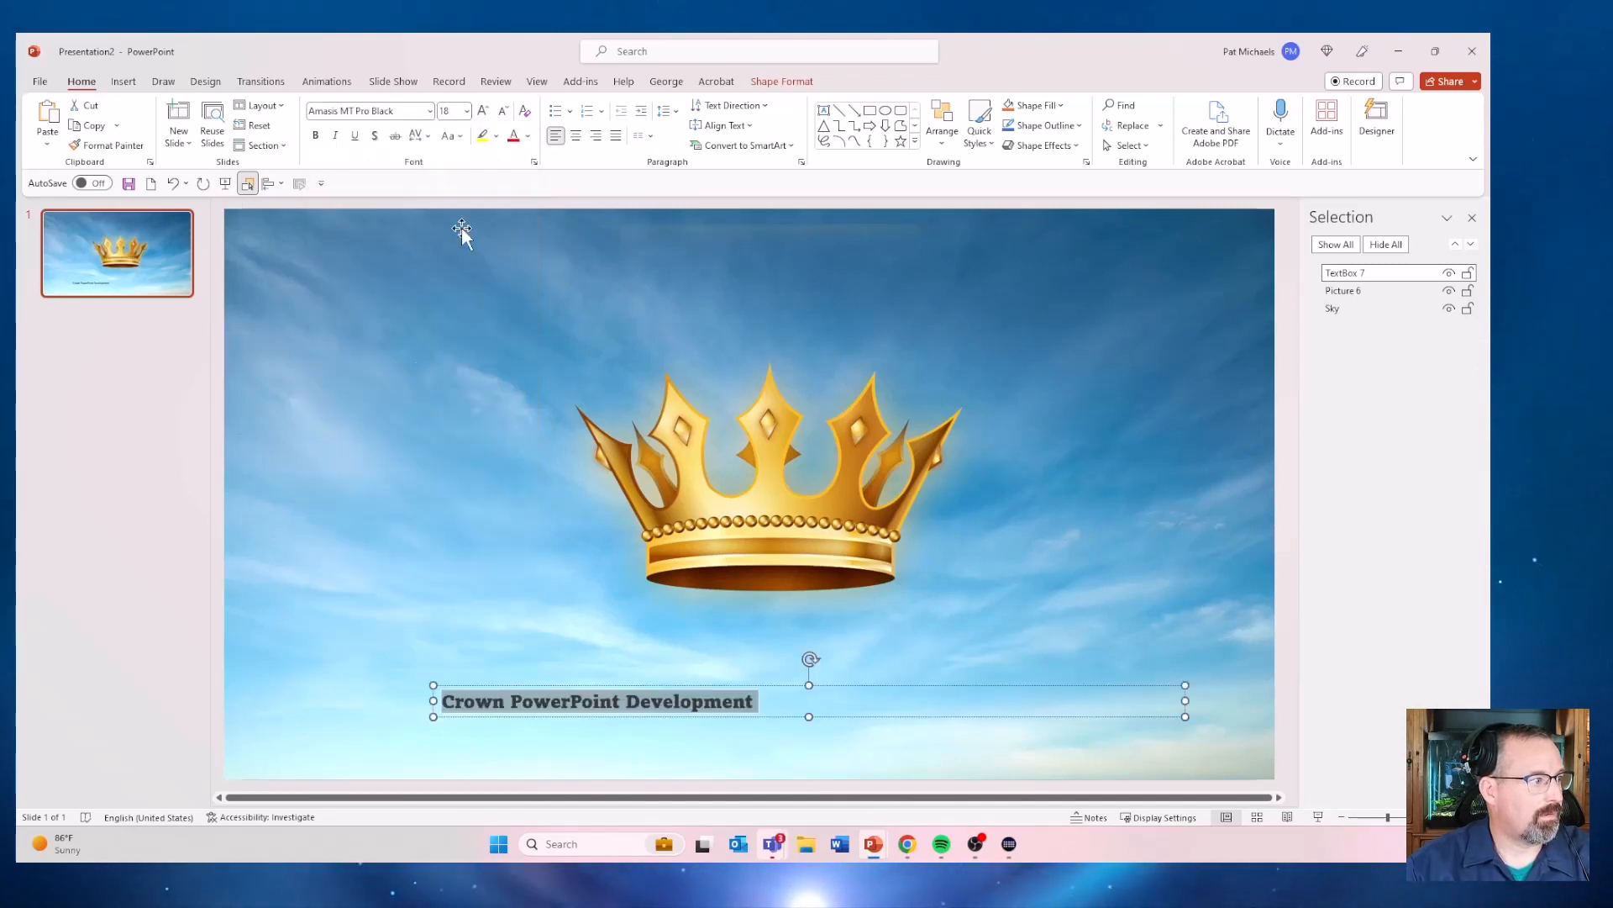
click(527, 137)
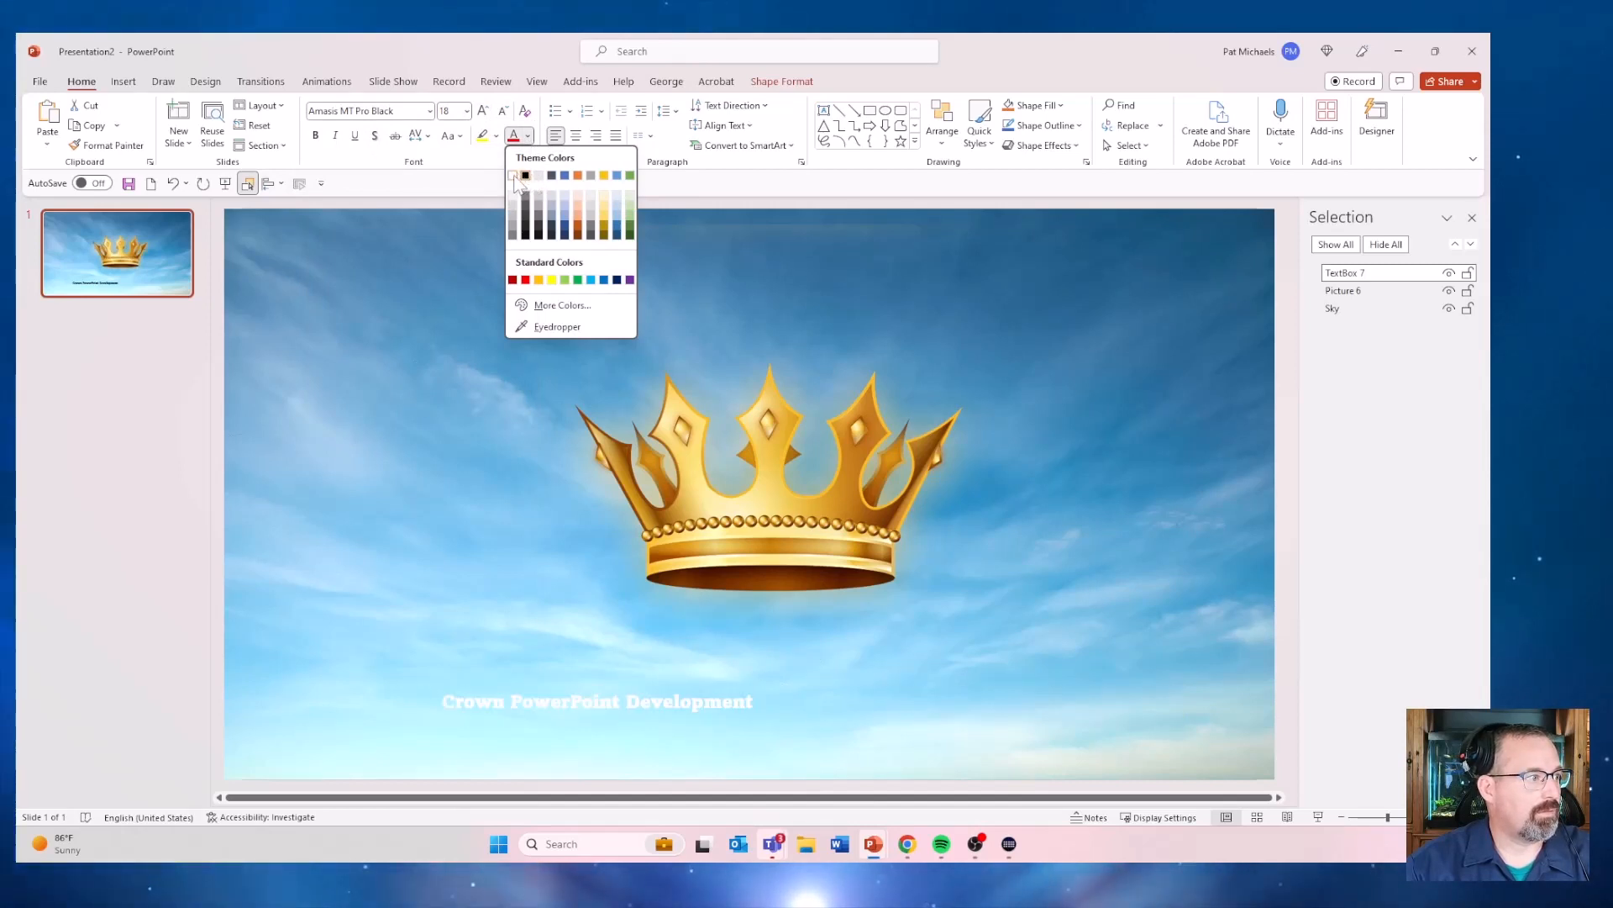
click(513, 176)
click(374, 136)
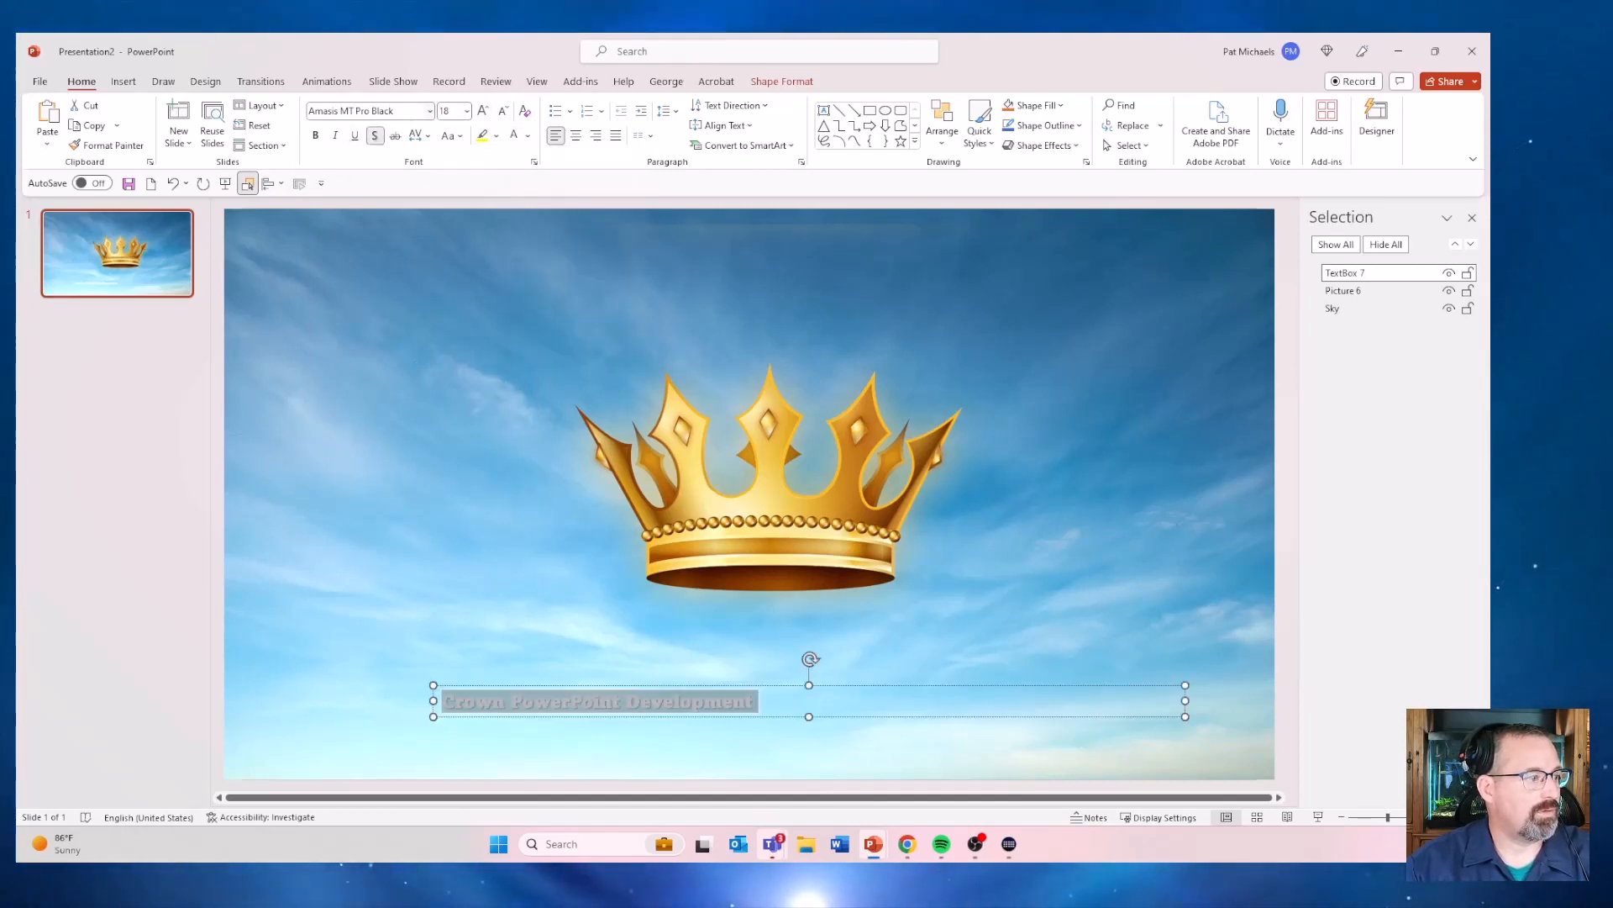
Enlarge the caption to 60 pt, then widen and move its box so the text spans the slide on one line below the crown
click(484, 111)
click(484, 112)
click(484, 112)
click(485, 112)
click(484, 112)
click(484, 112)
click(484, 112)
click(484, 112)
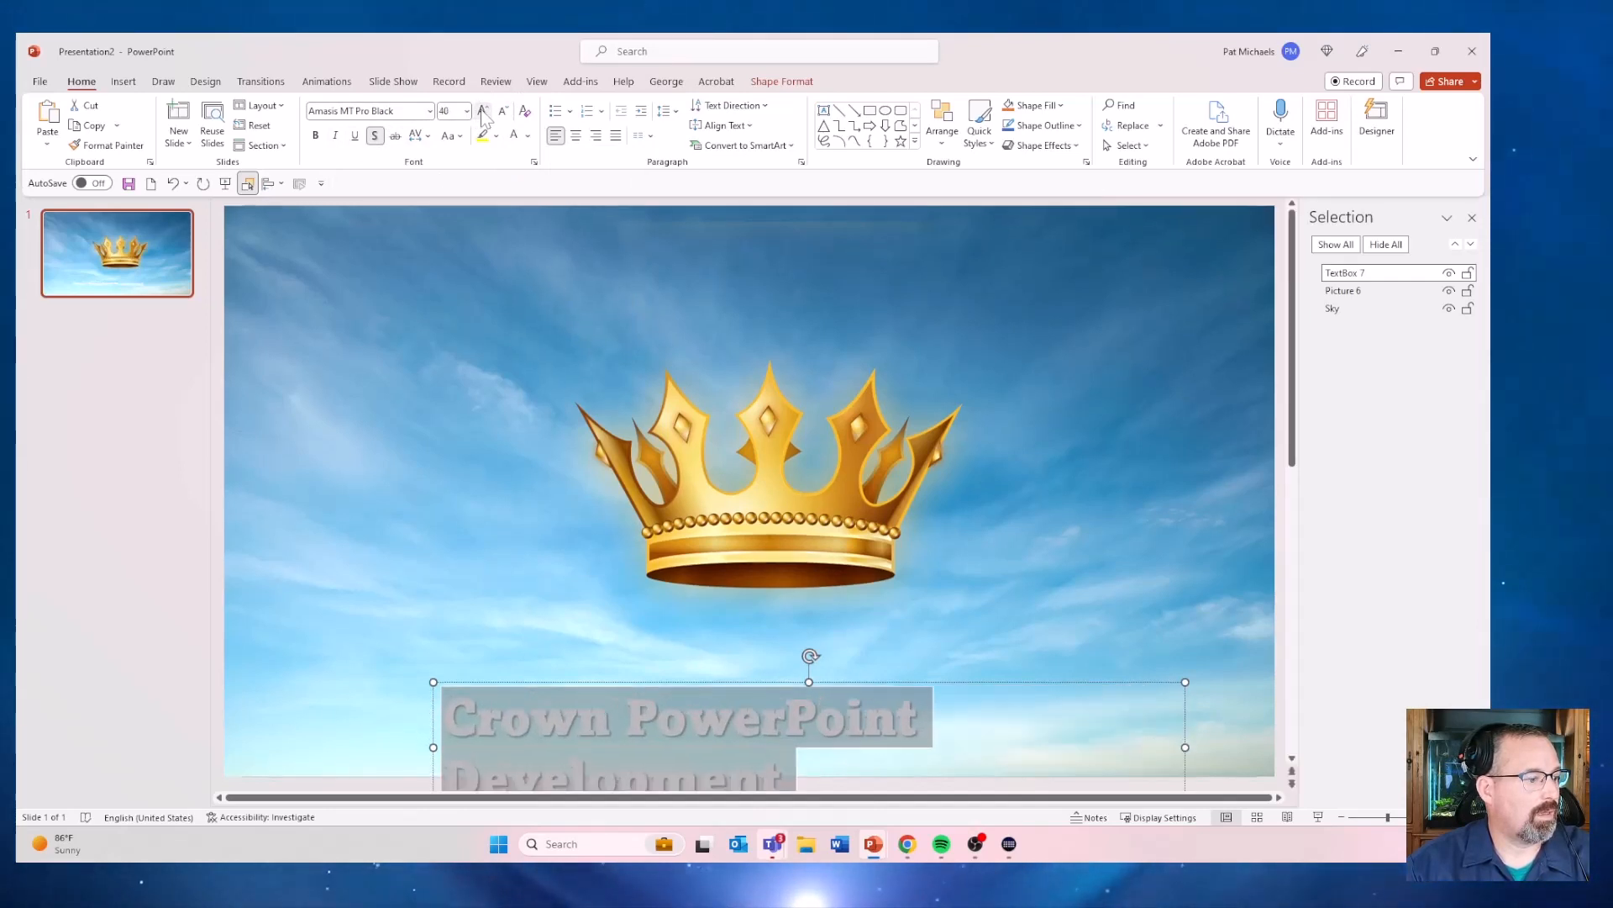
click(484, 112)
click(484, 112)
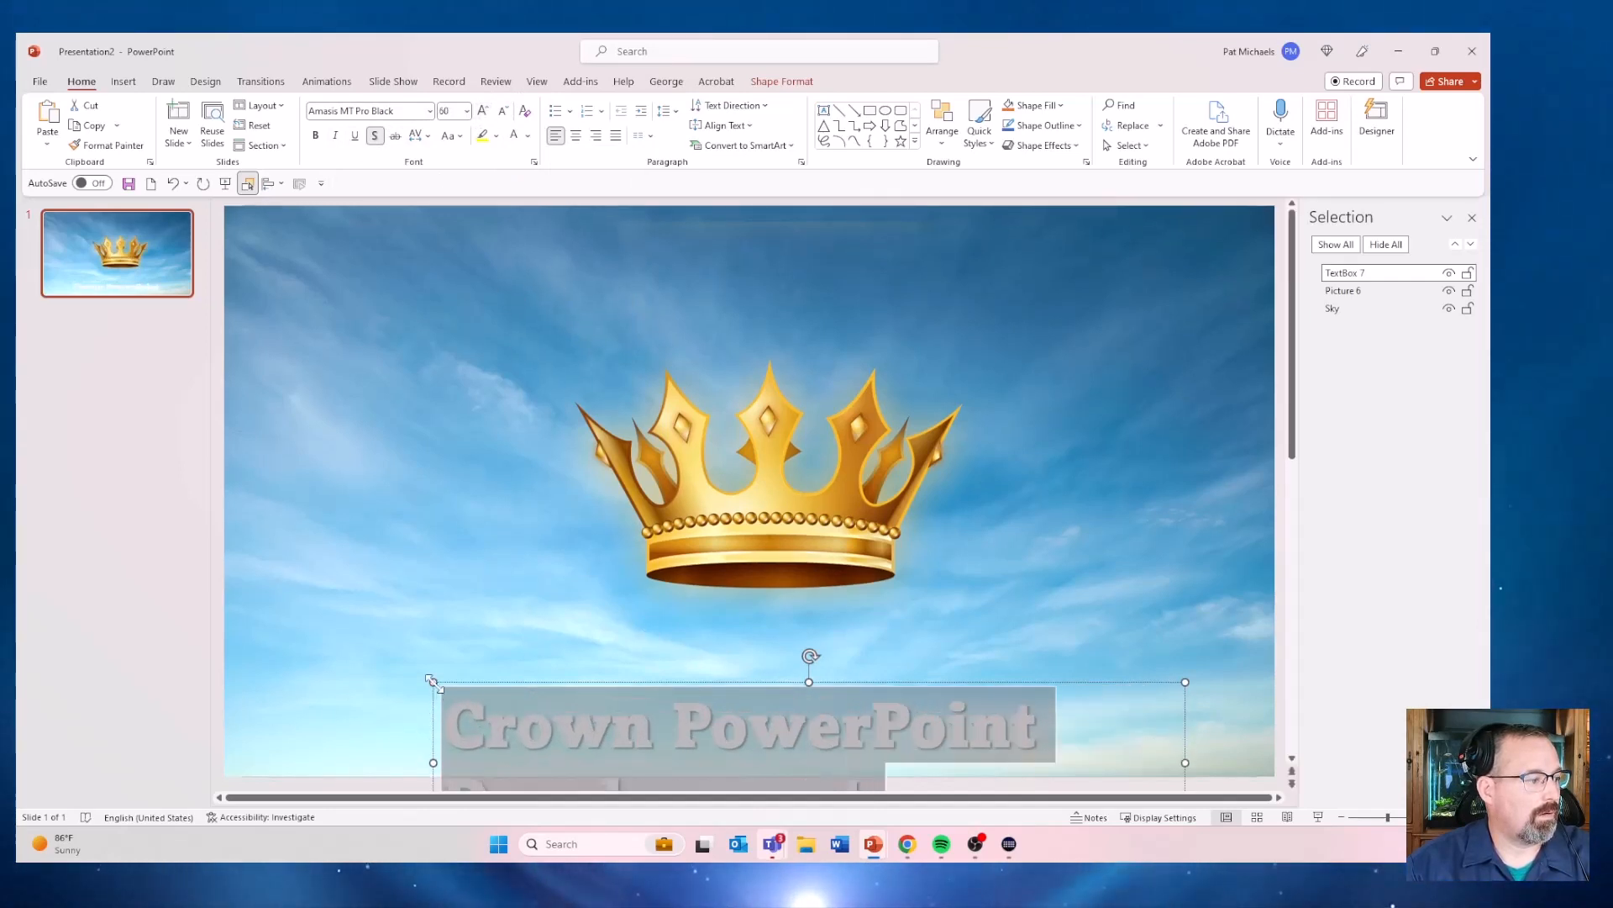
drag(431, 679, 97, 605)
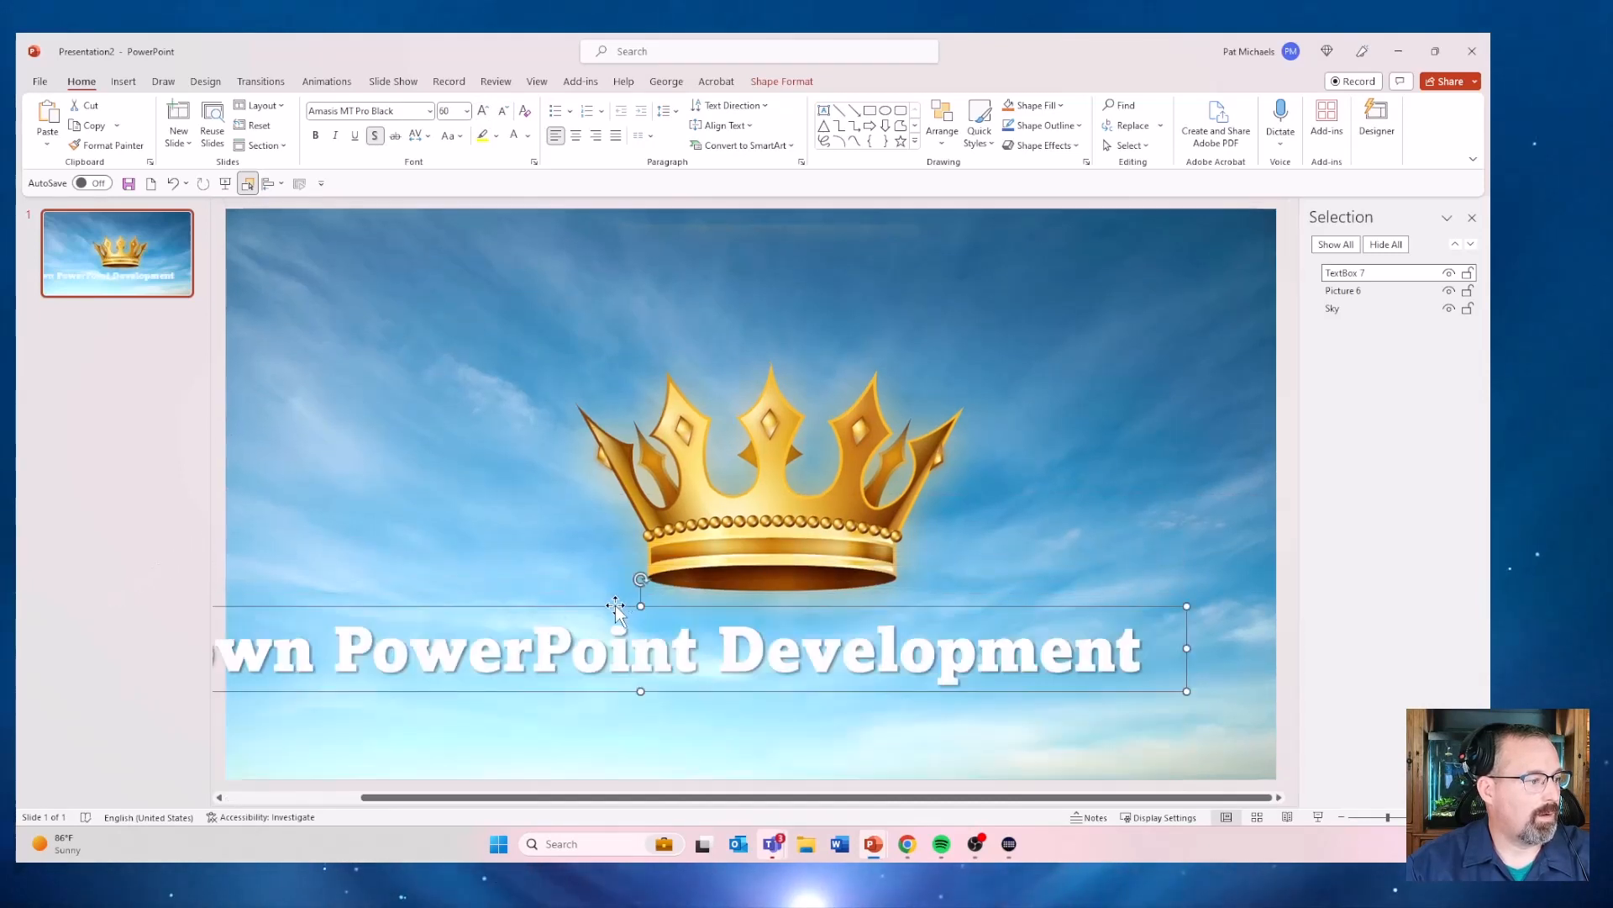
drag(615, 605, 743, 650)
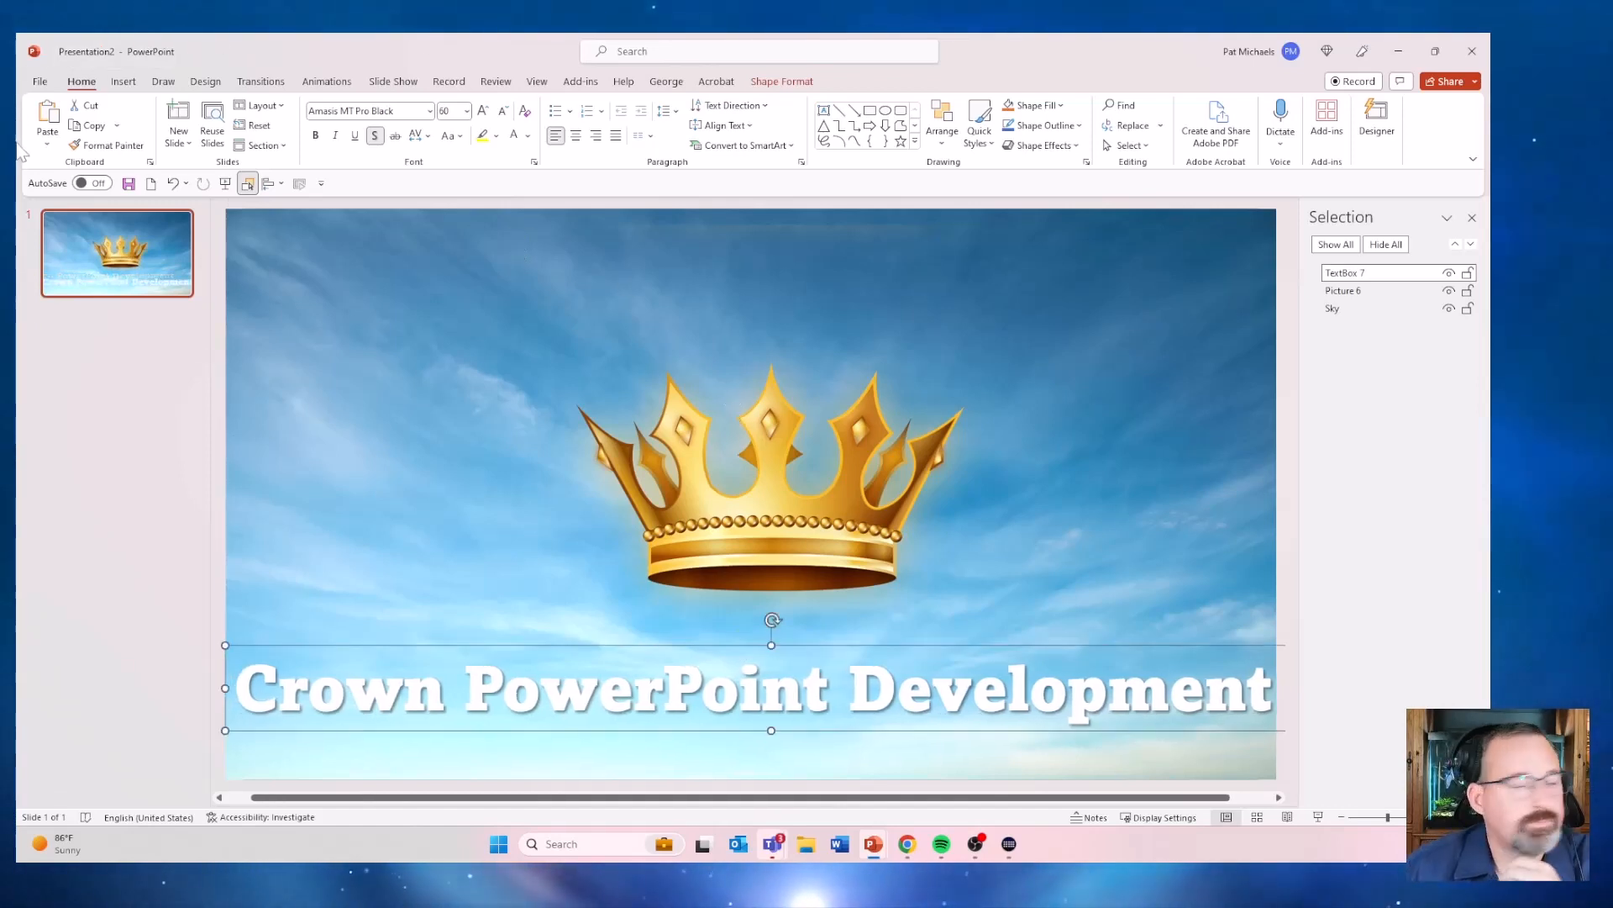
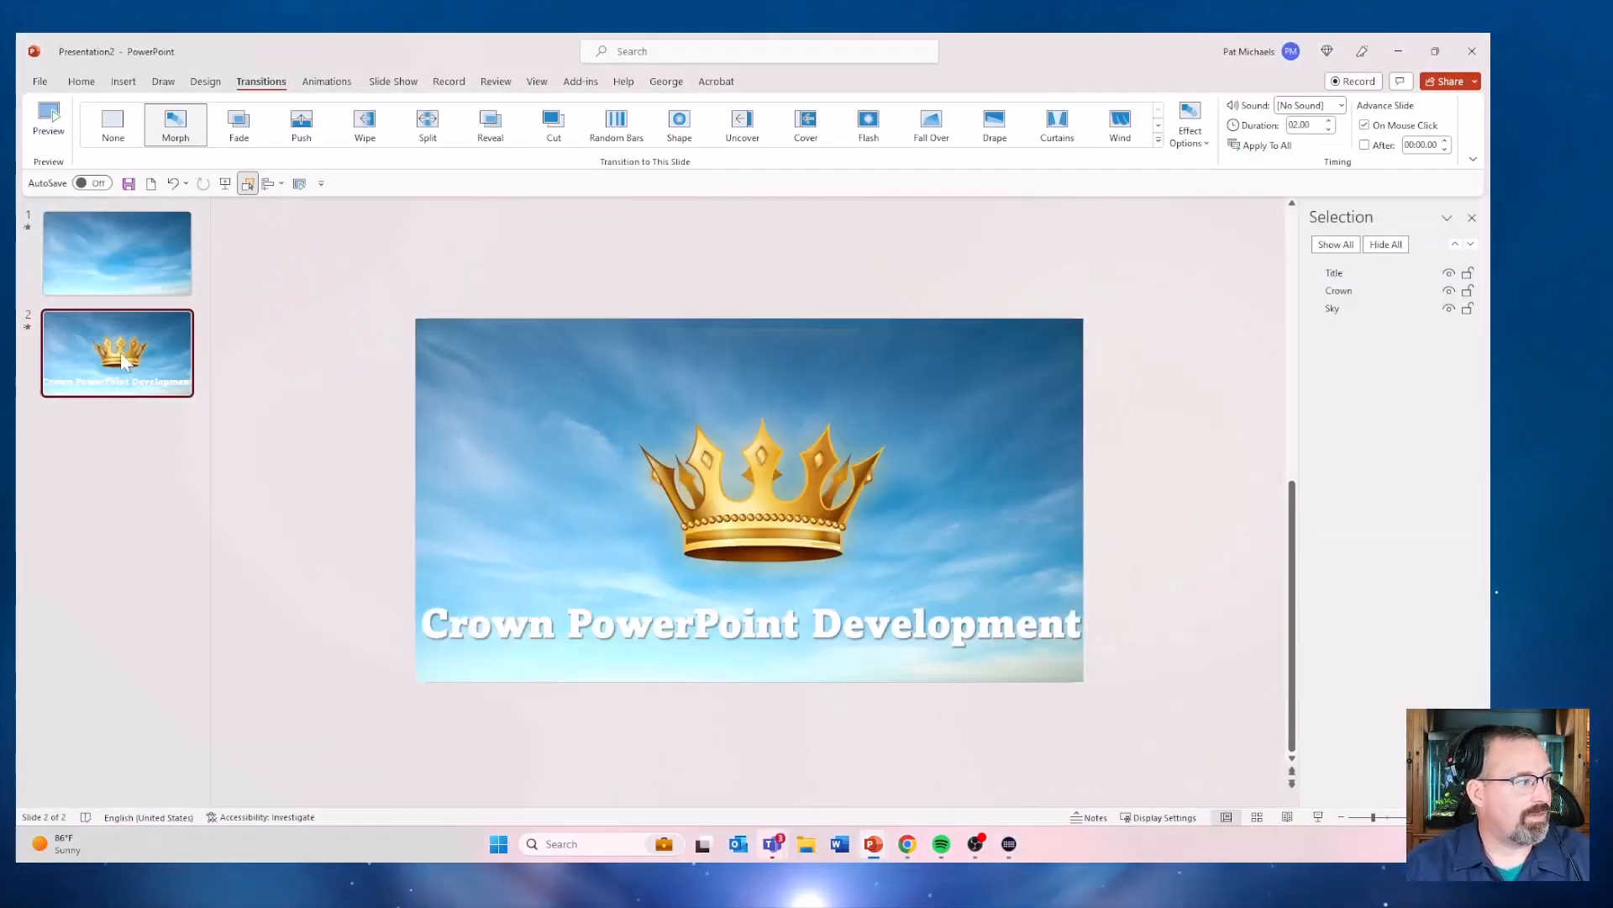
Add a new slide with the Blank layout after slide 2
click(134, 249)
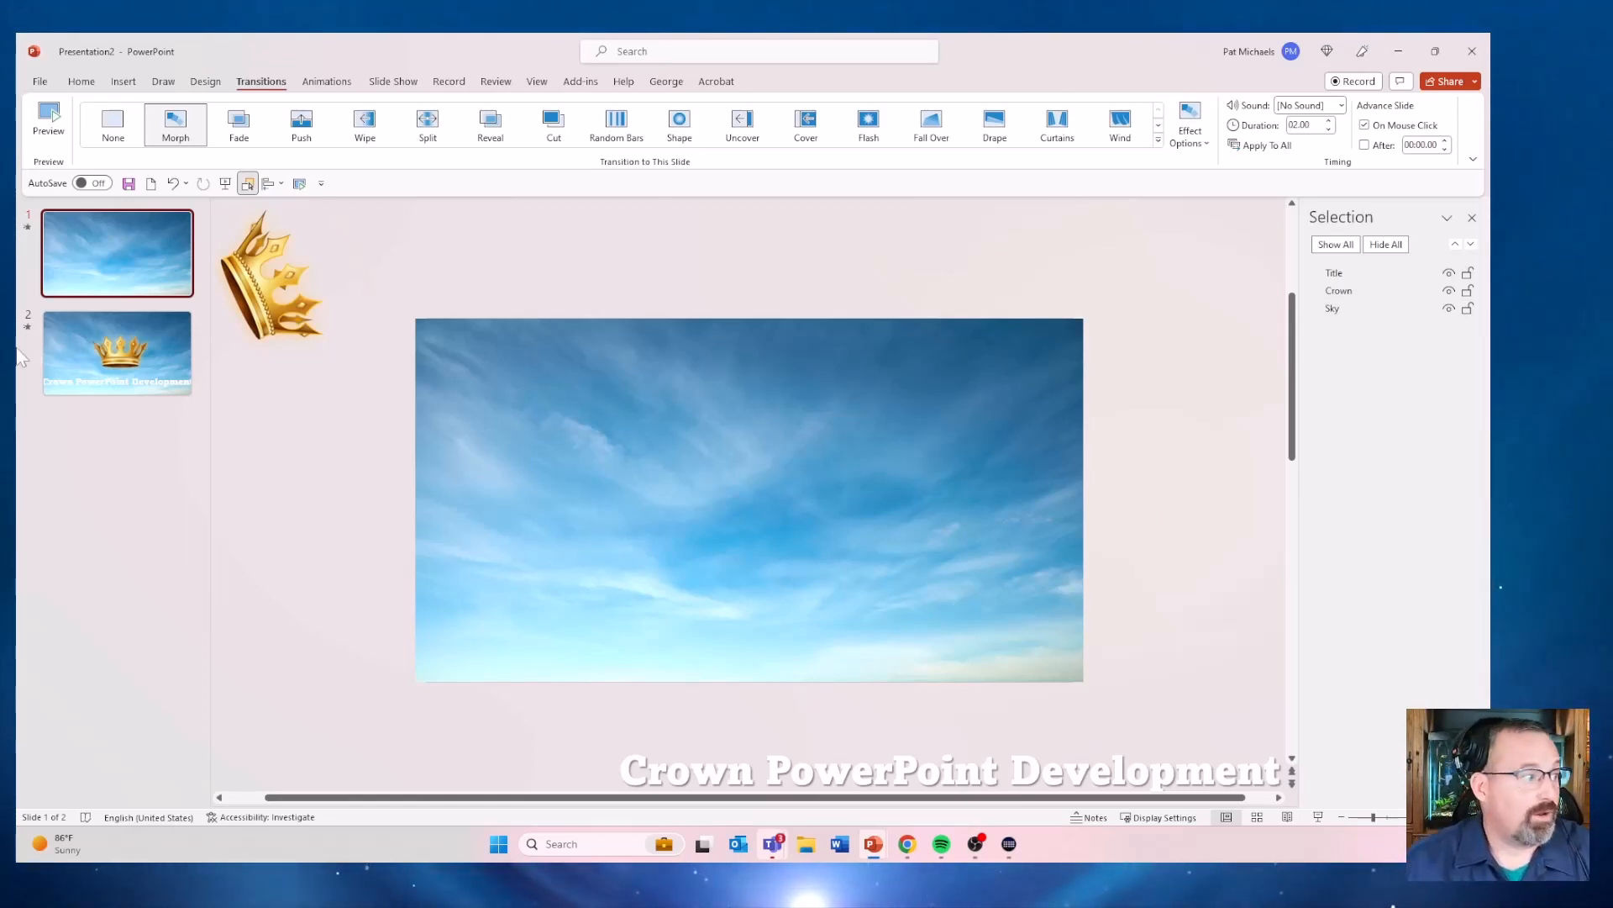
click(81, 417)
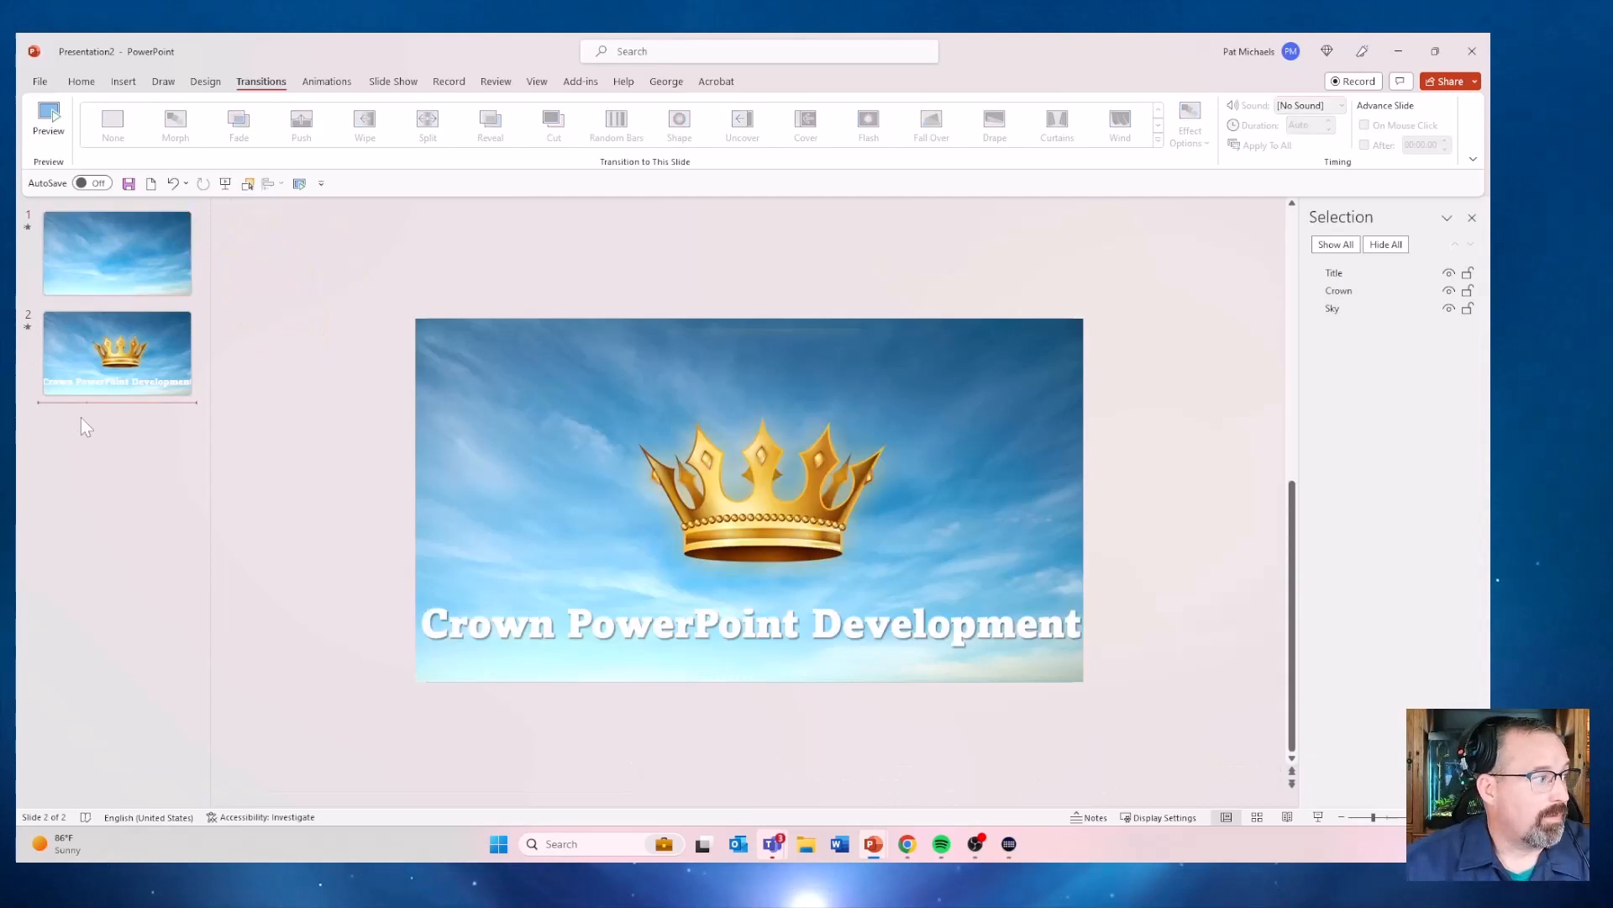
click(82, 82)
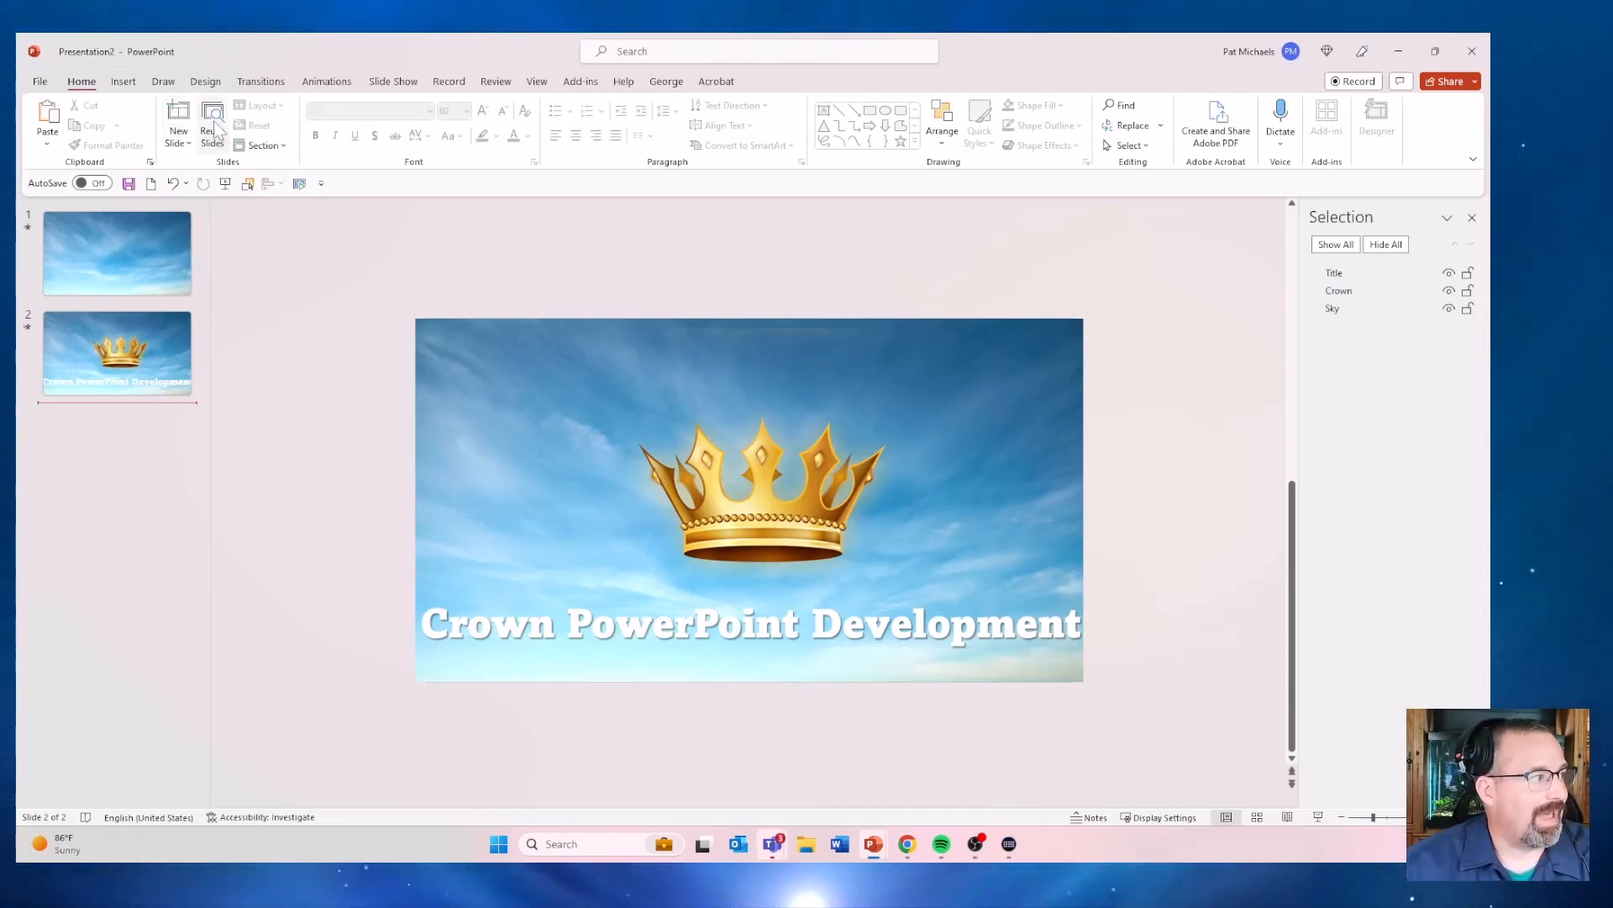
click(189, 145)
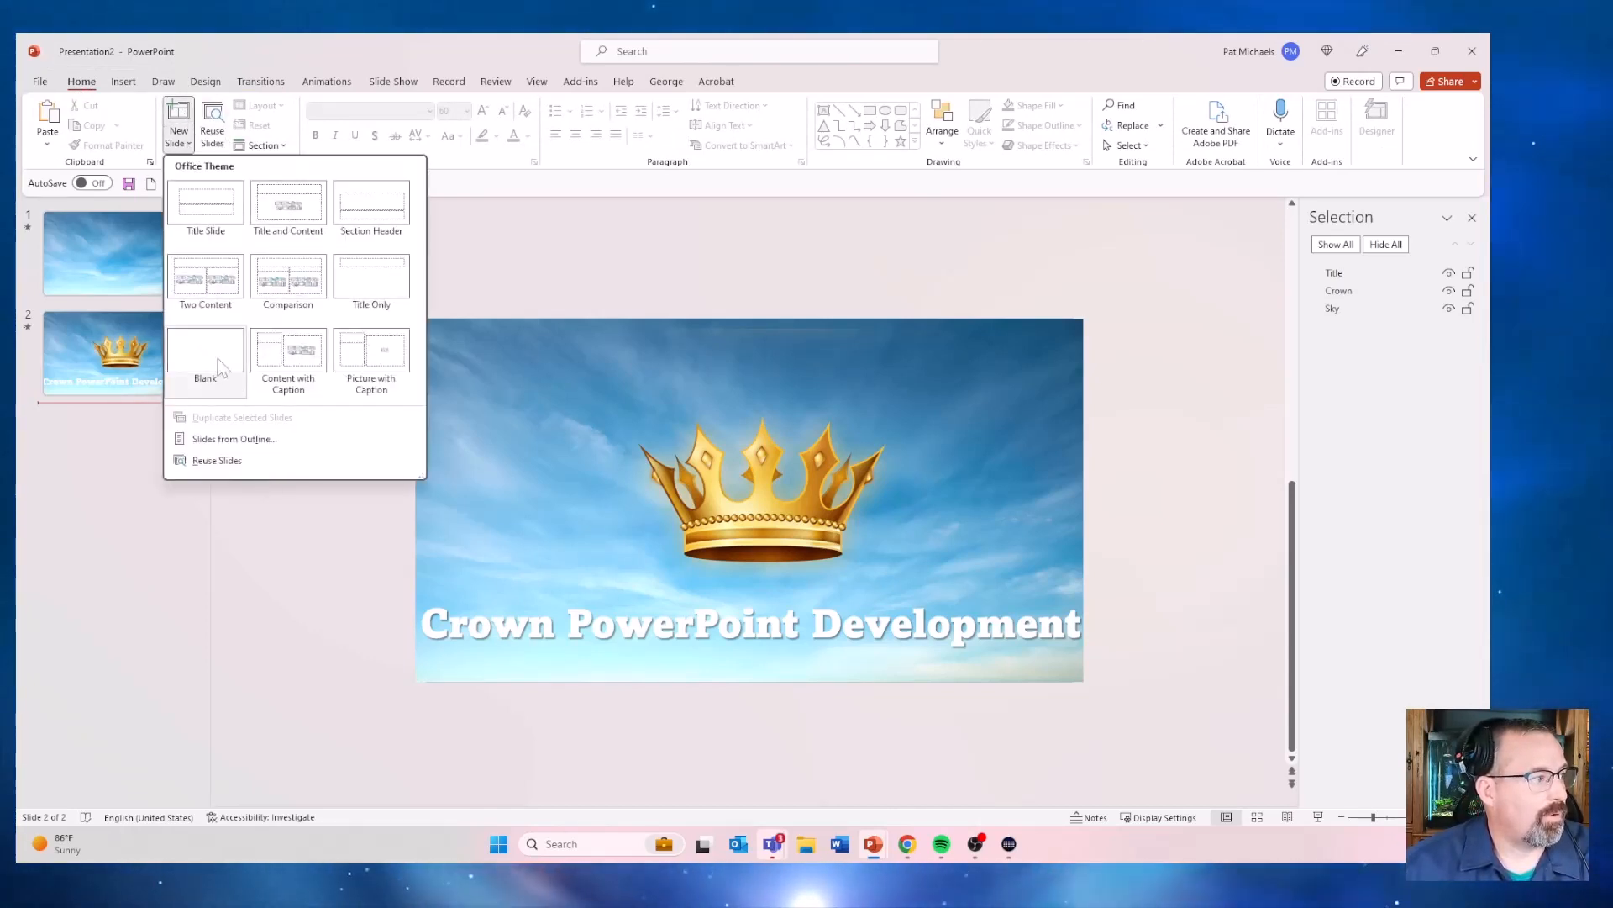
click(205, 351)
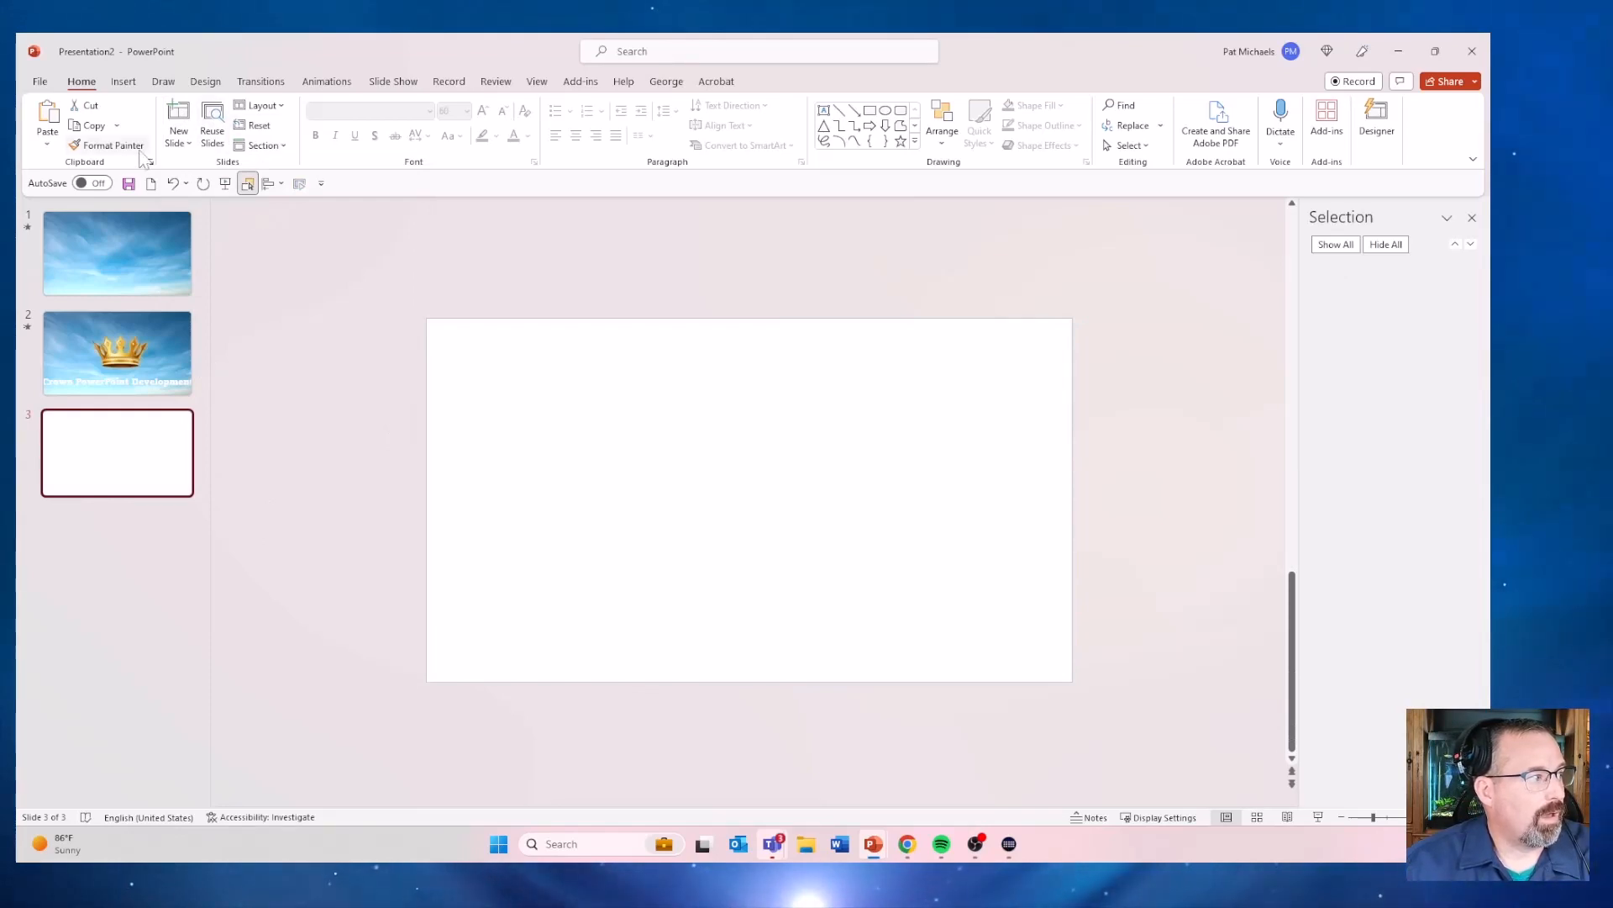
Draw a circle about 3.91" in diameter in the left half of the blank slide 3
click(123, 82)
click(356, 122)
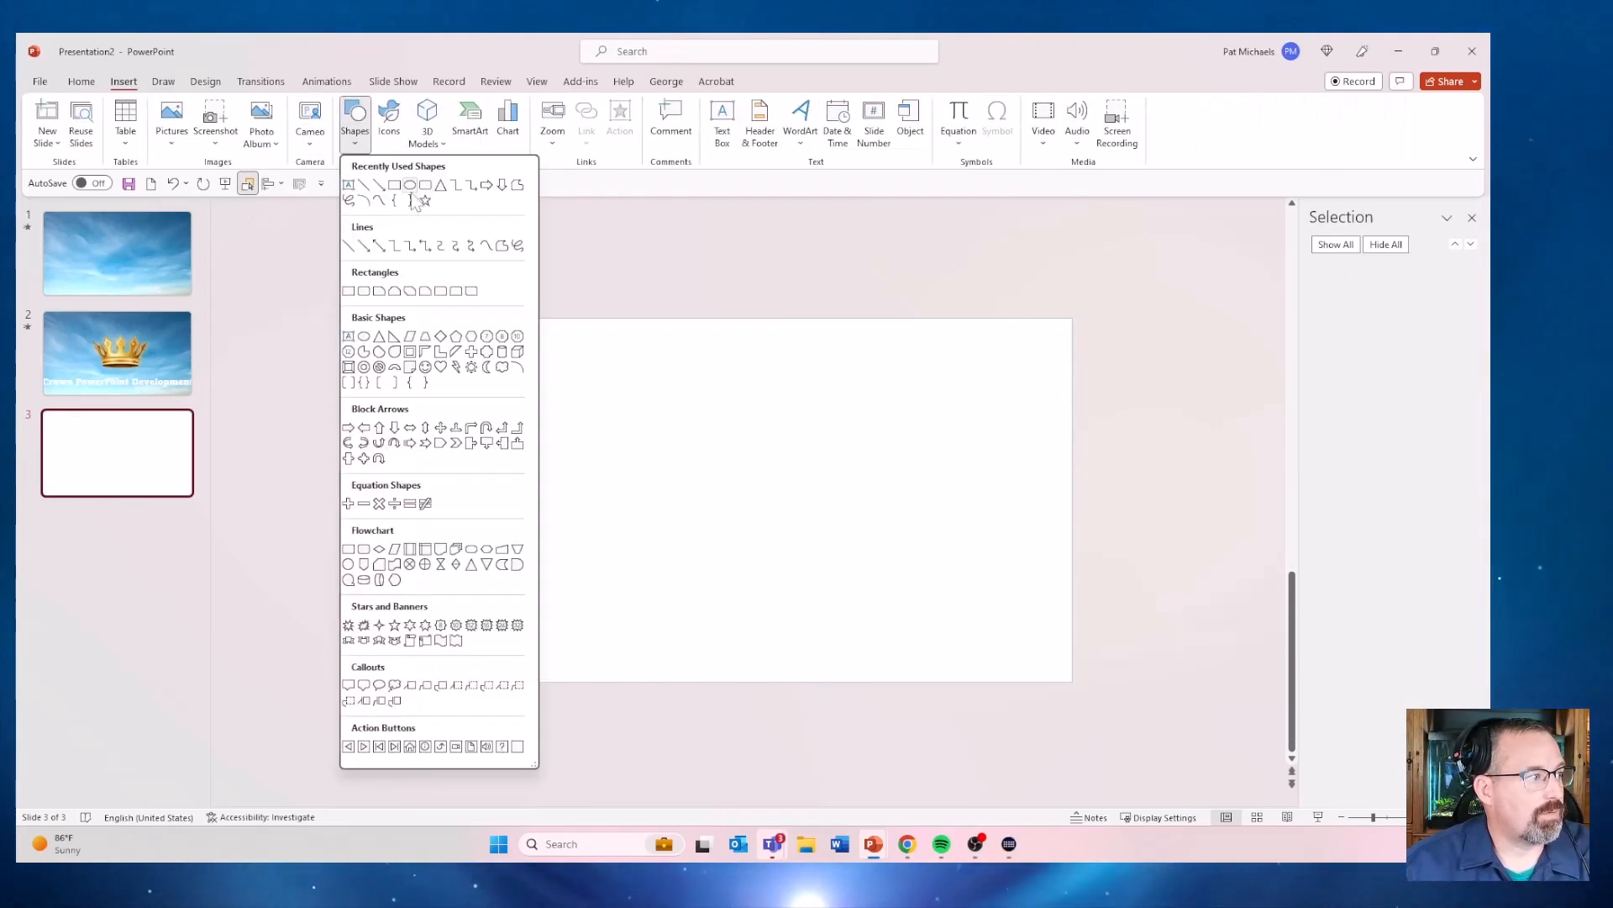
click(410, 187)
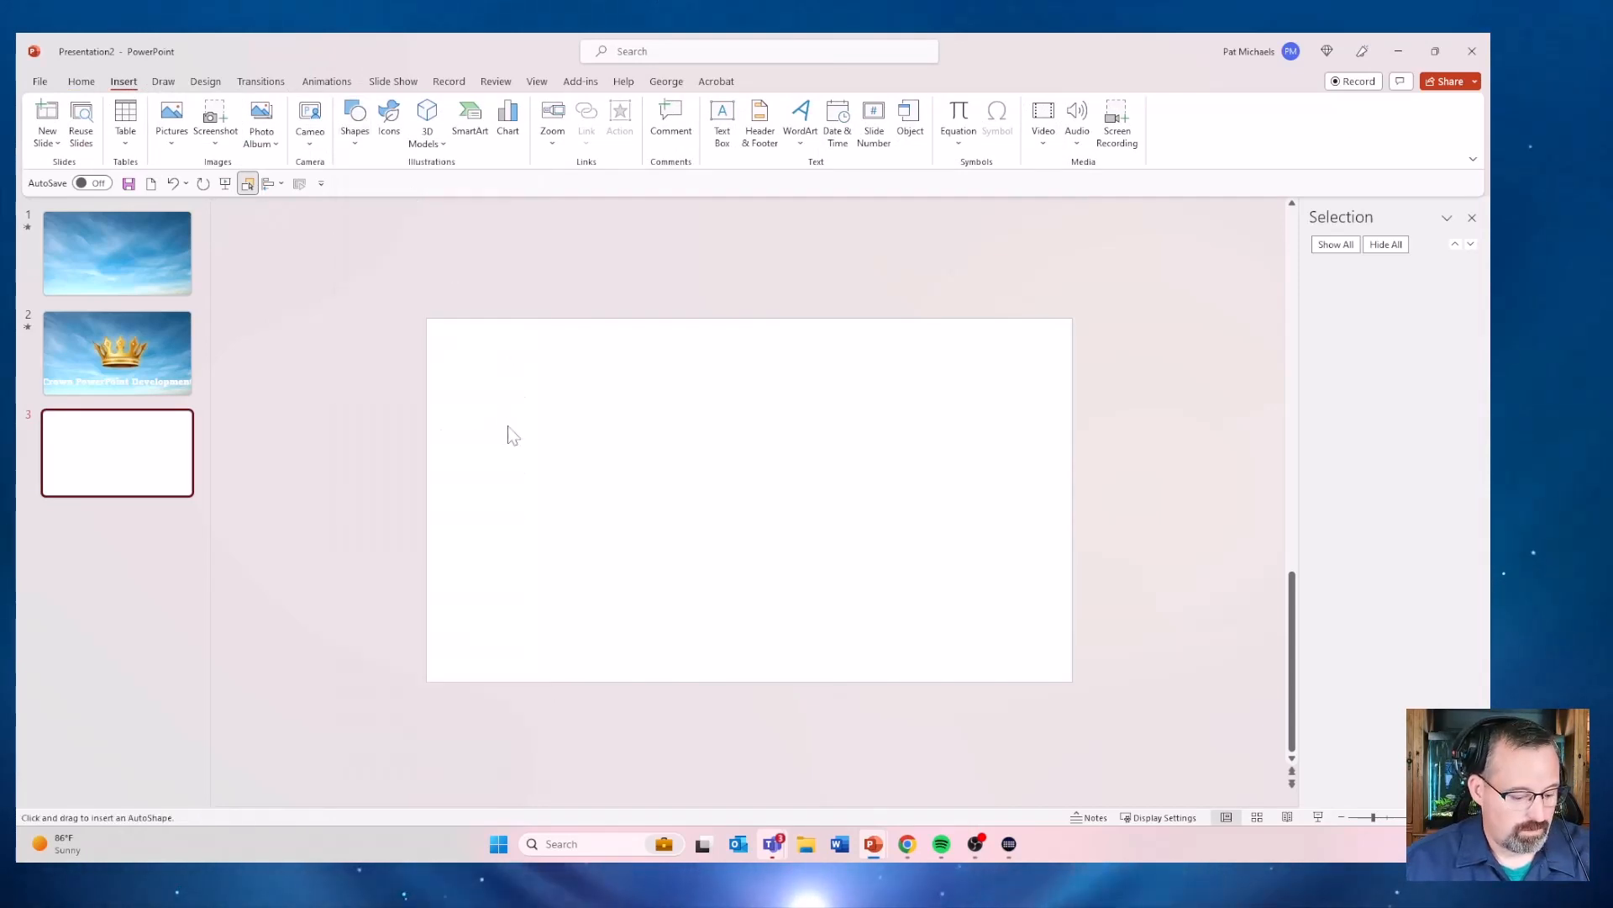
drag(507, 435, 618, 506)
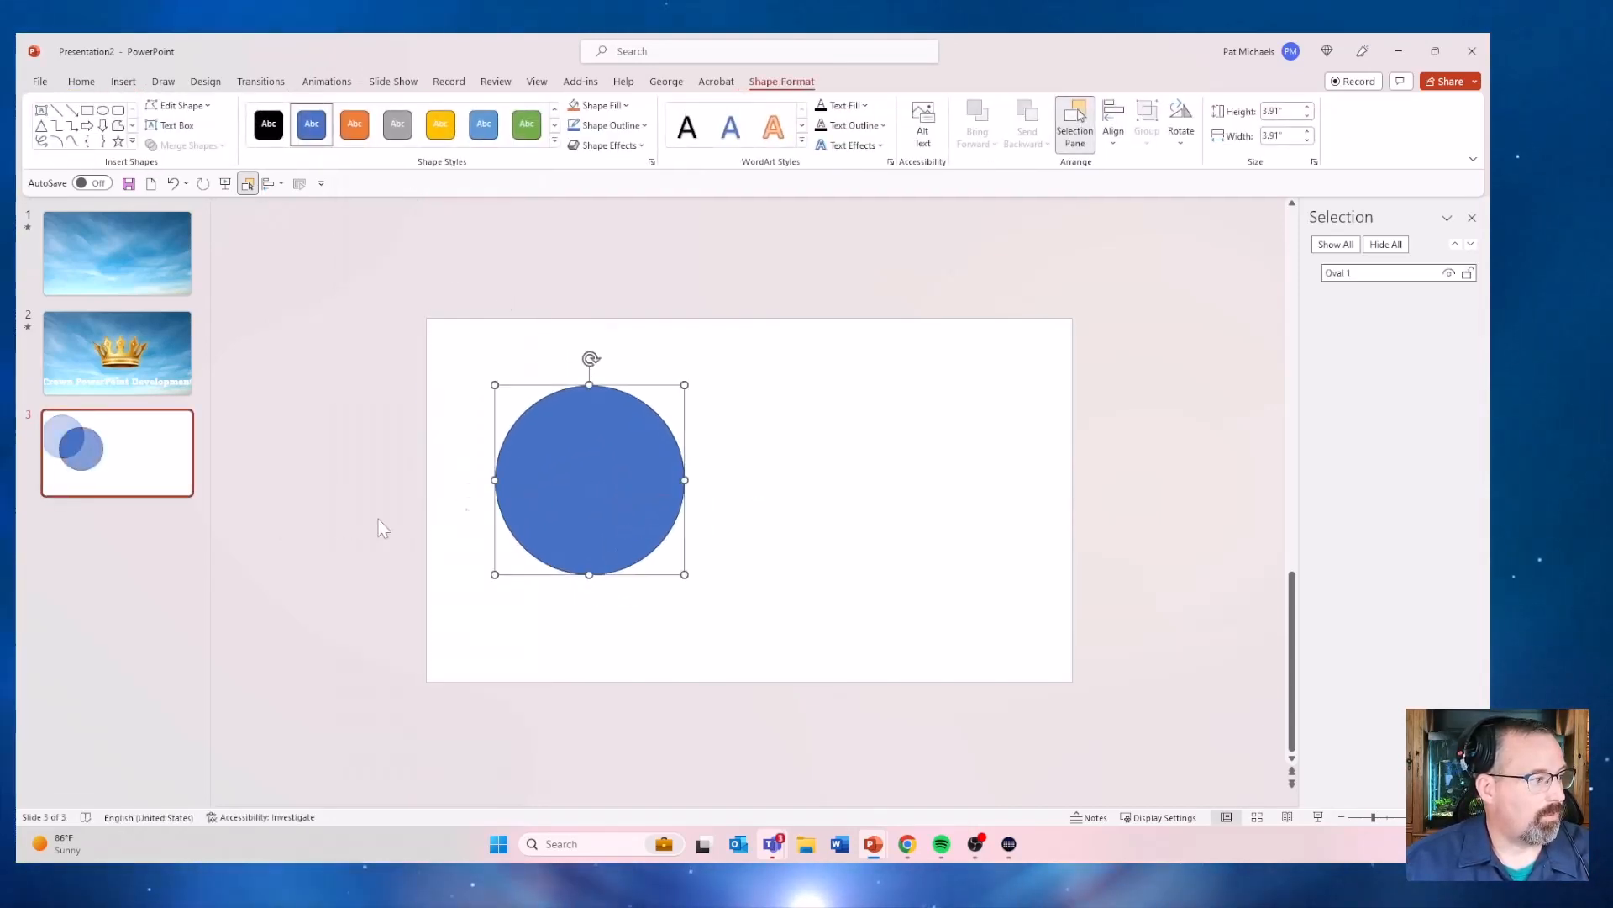
Duplicate slide 3 and move the circle on the copy to the right half of the slide
click(141, 470)
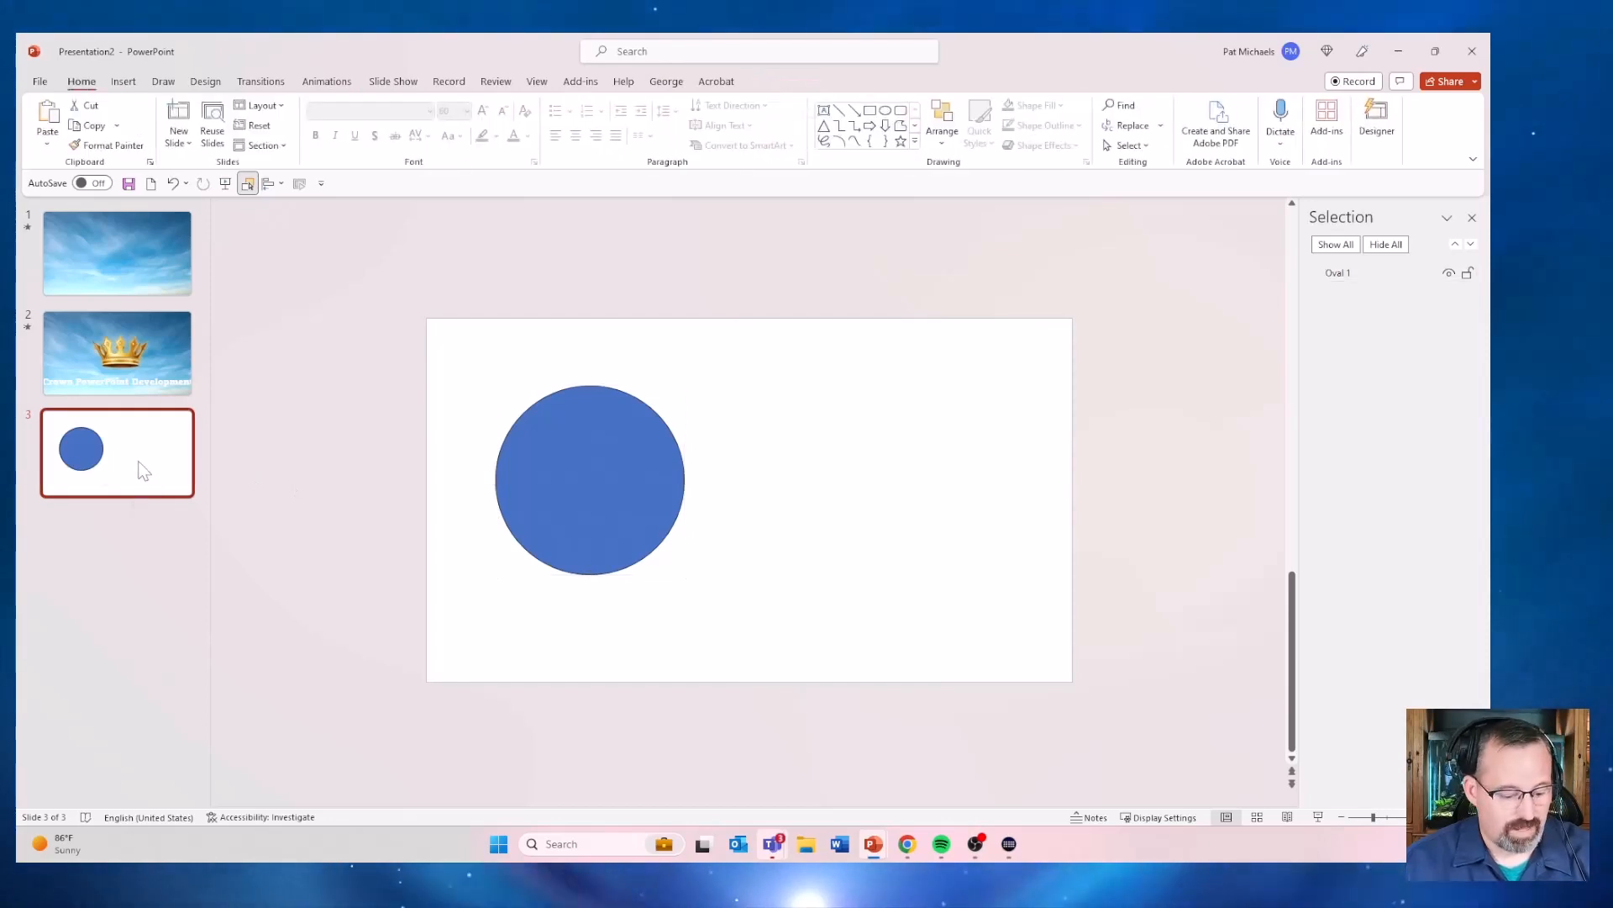
key(ctrl+d)
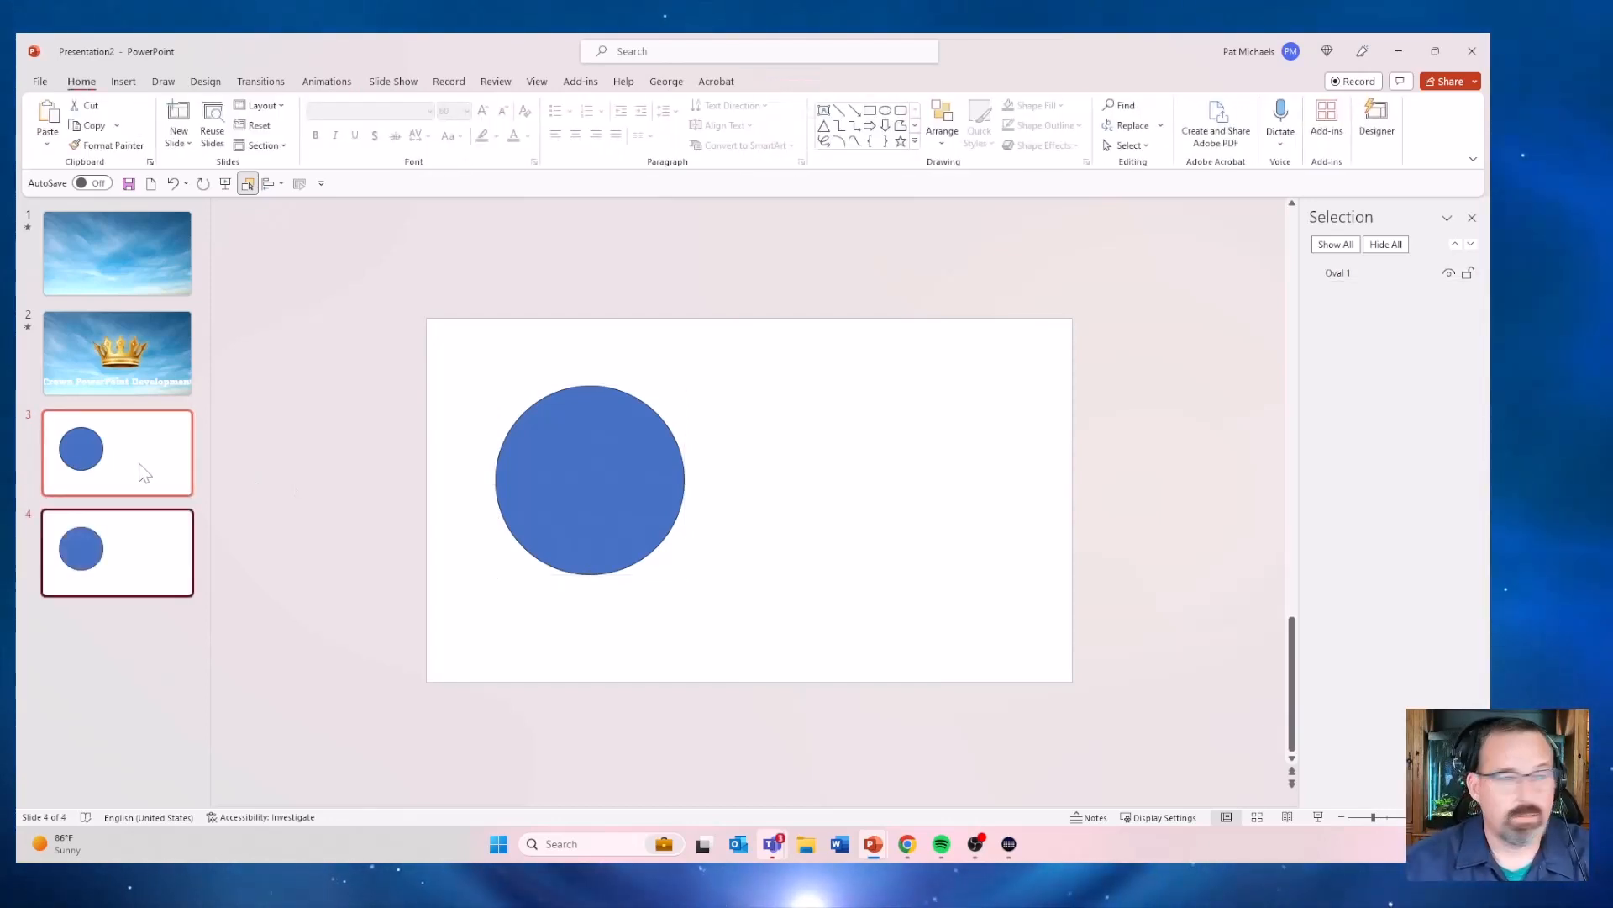
drag(82, 546, 112, 556)
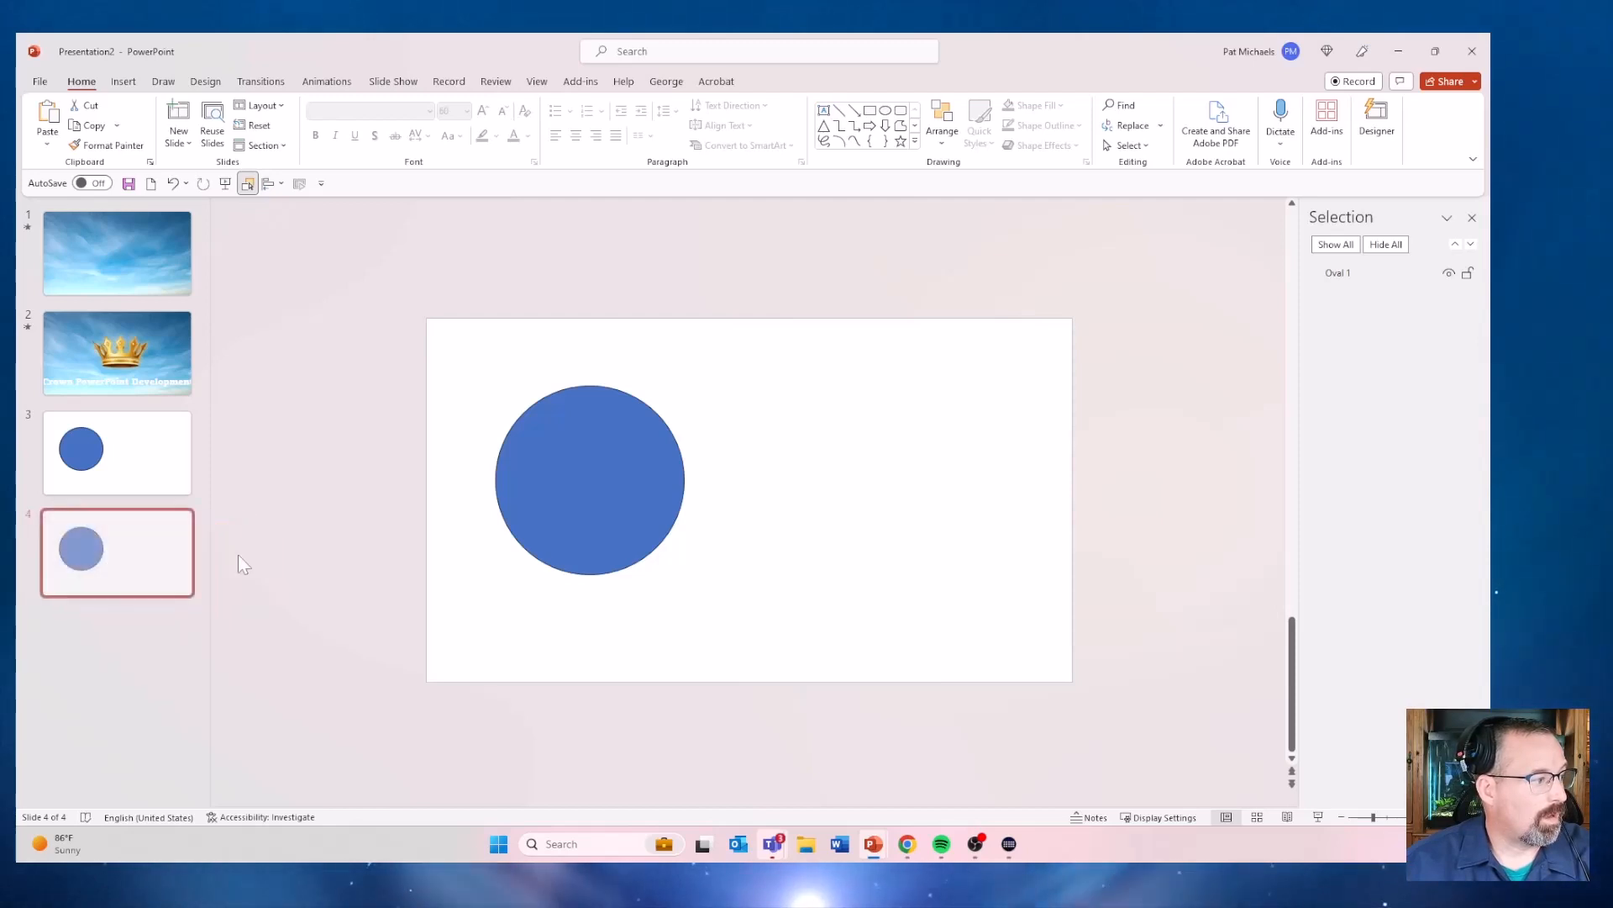
drag(556, 461, 887, 469)
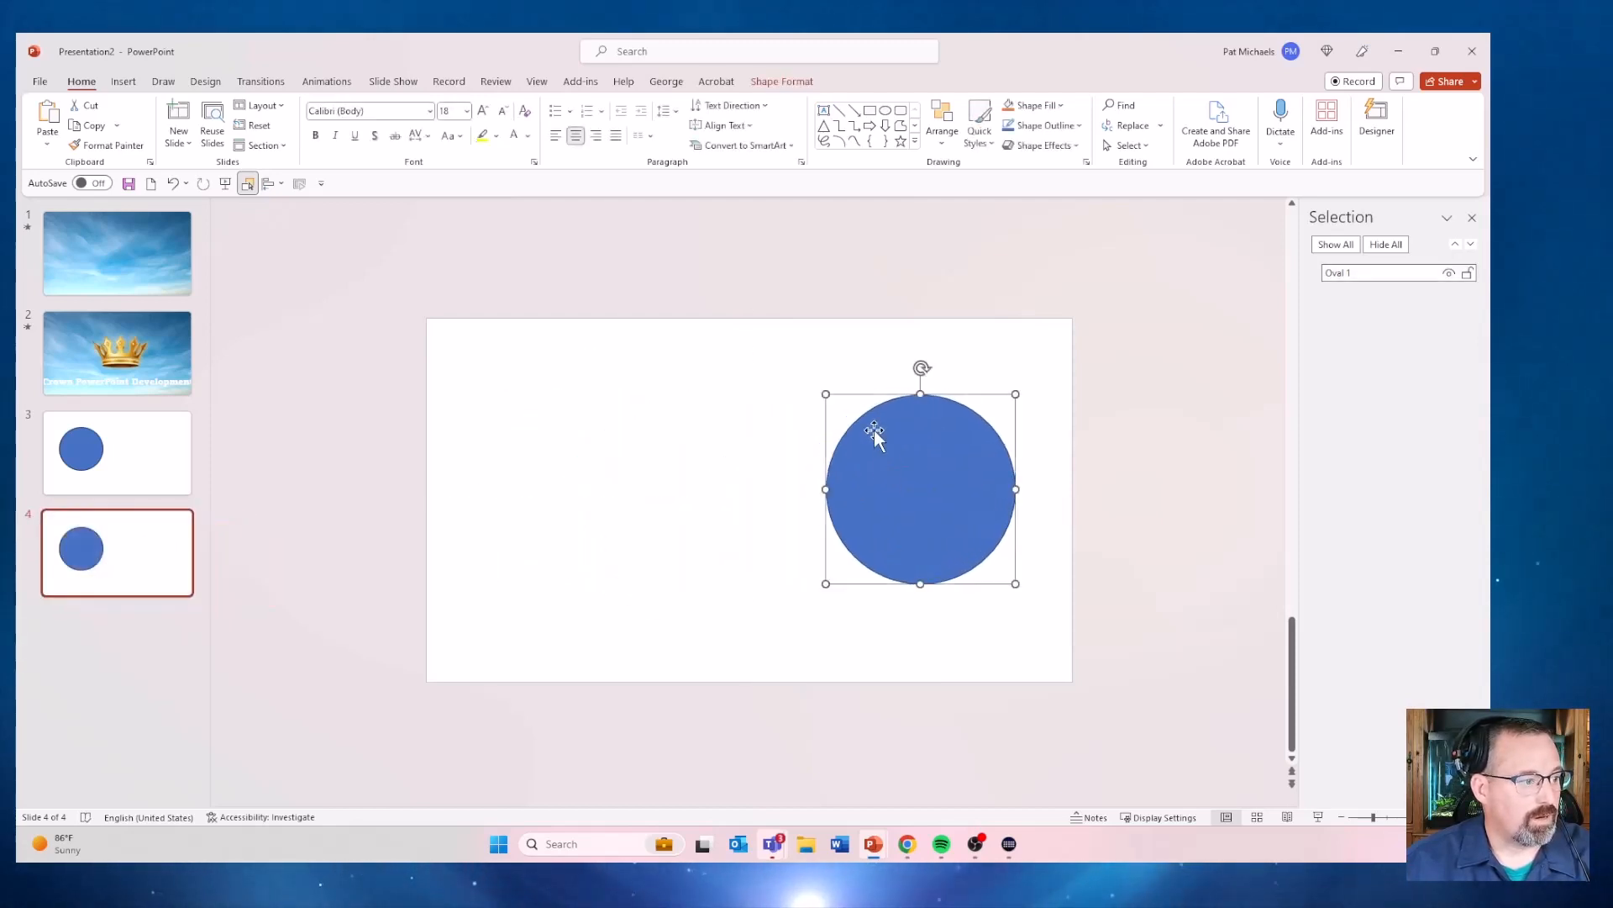
Play the slide show from the beginning and switch back and forth between the two circle slides to examine the change without a transition
click(154, 432)
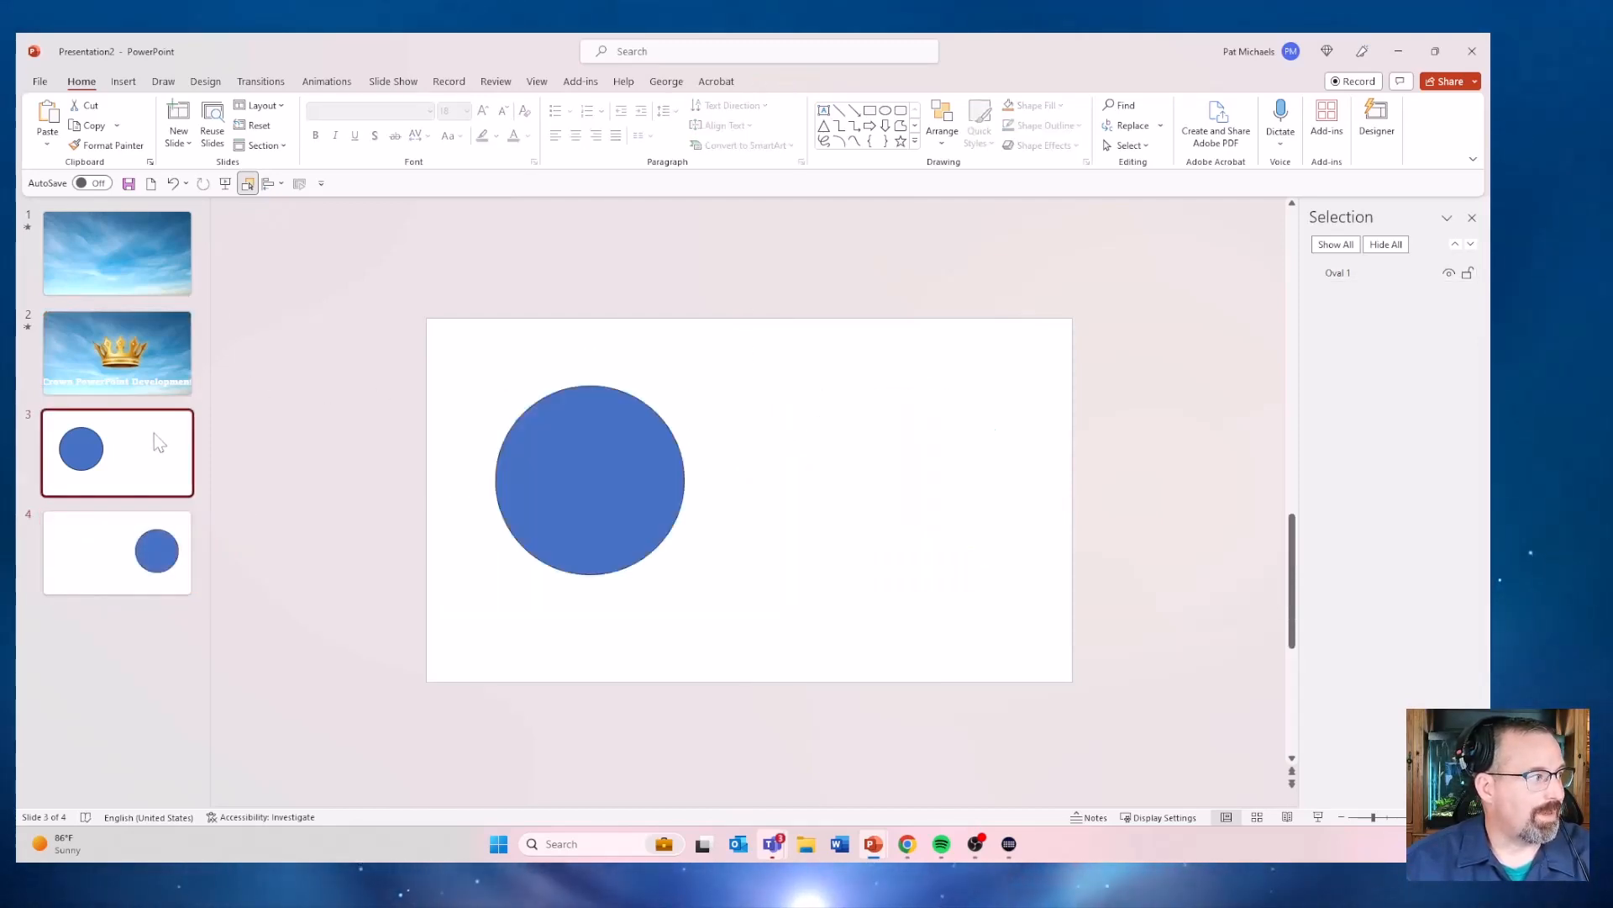
click(225, 183)
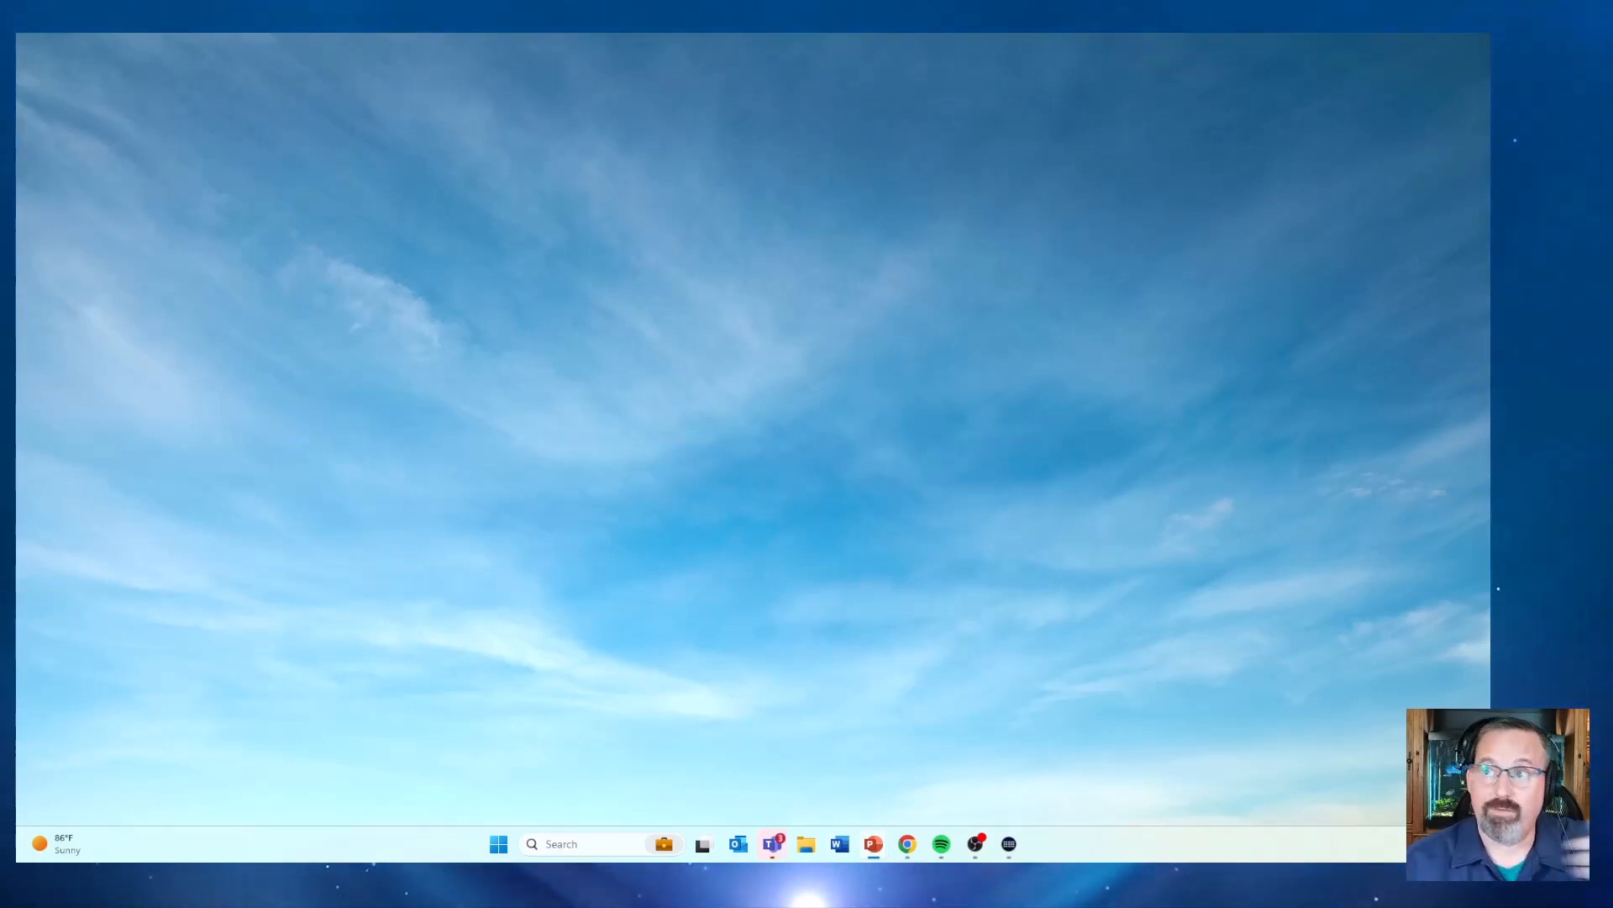
key(Right)
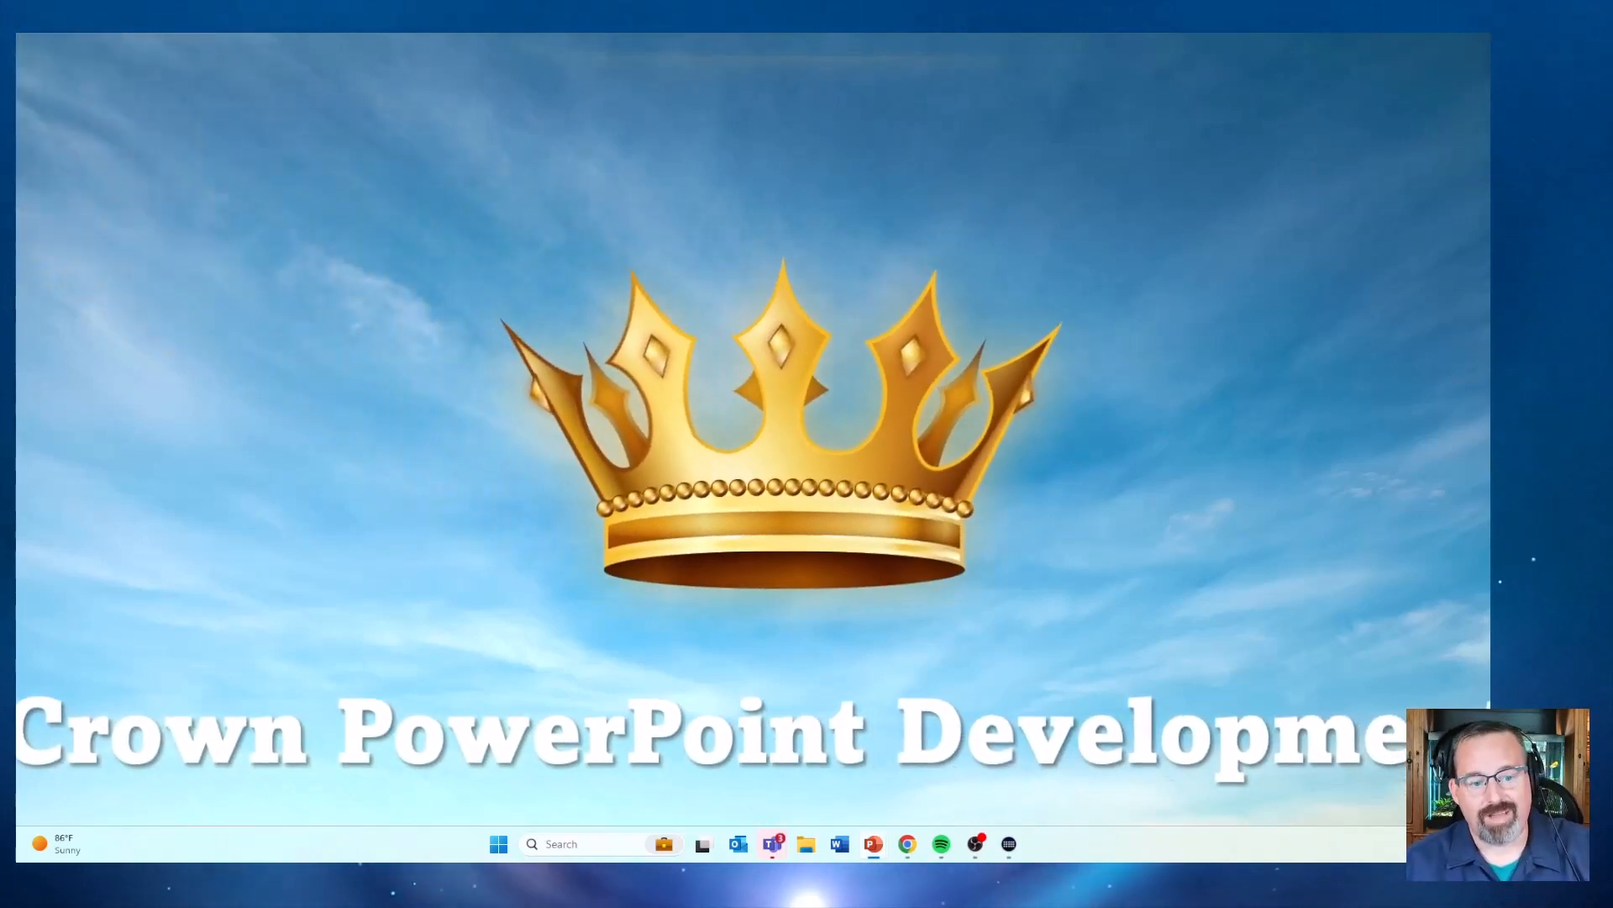
key(Right)
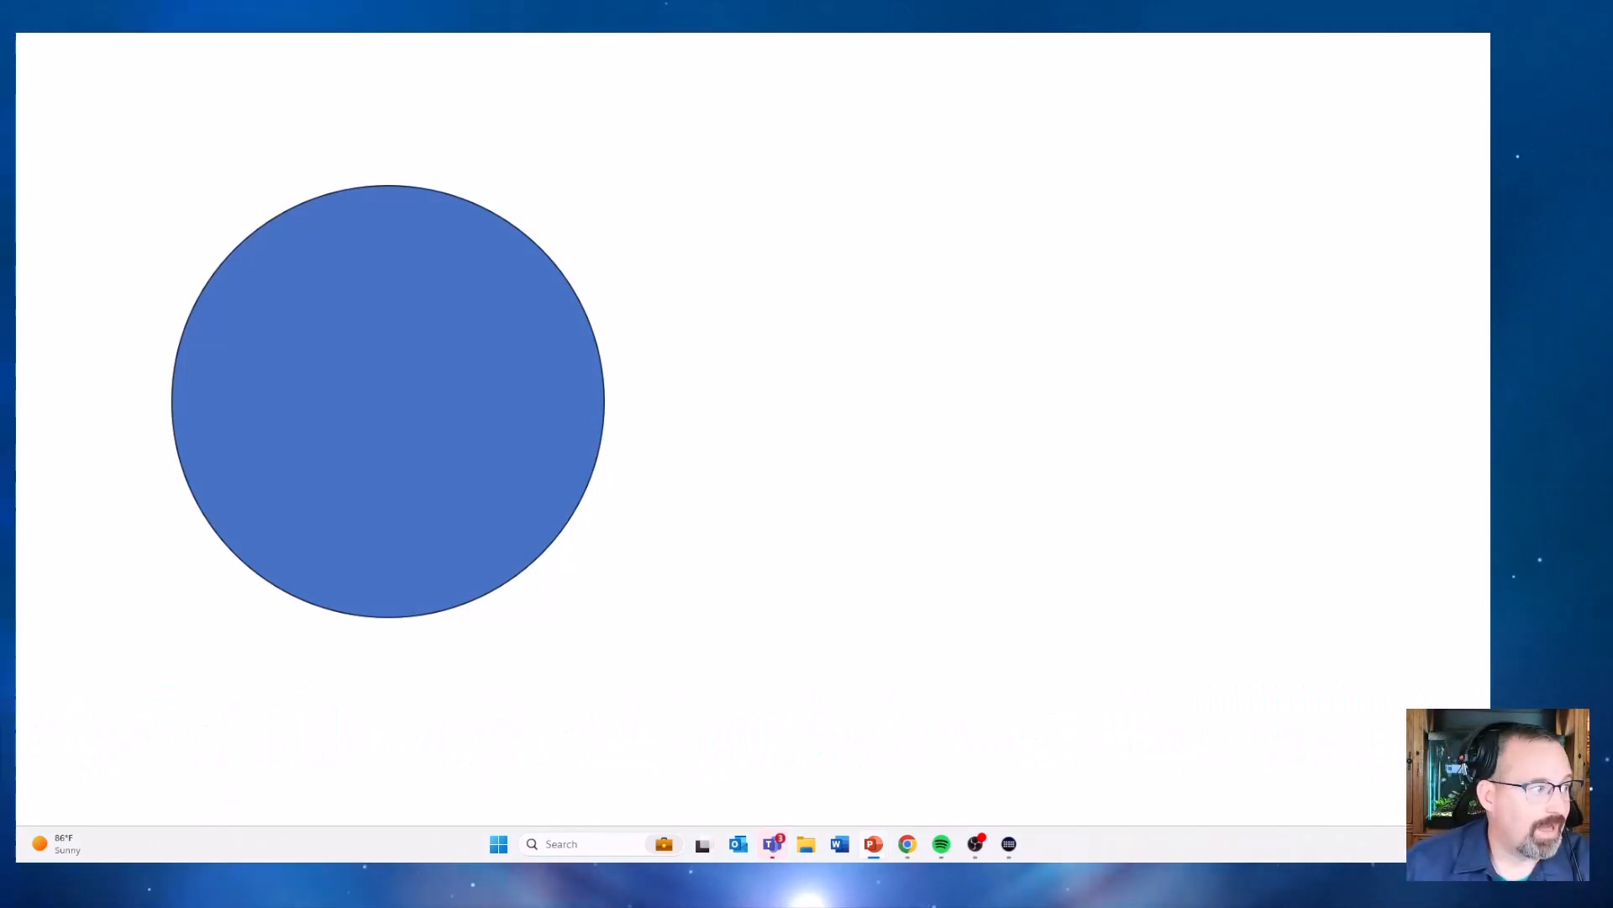
key(Right)
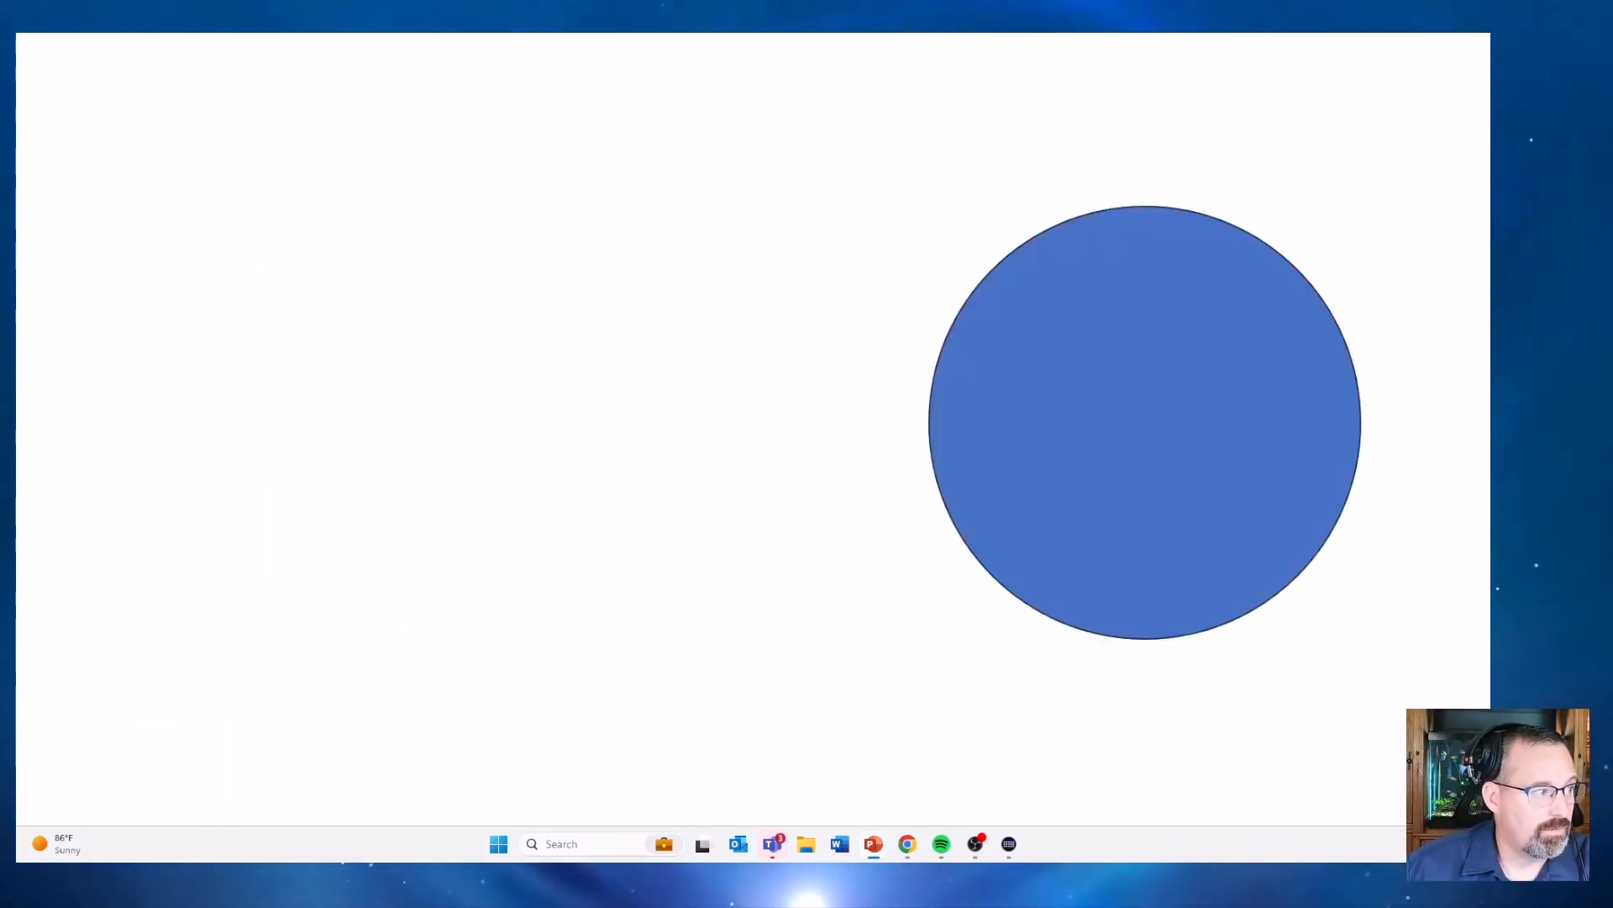
key(Left)
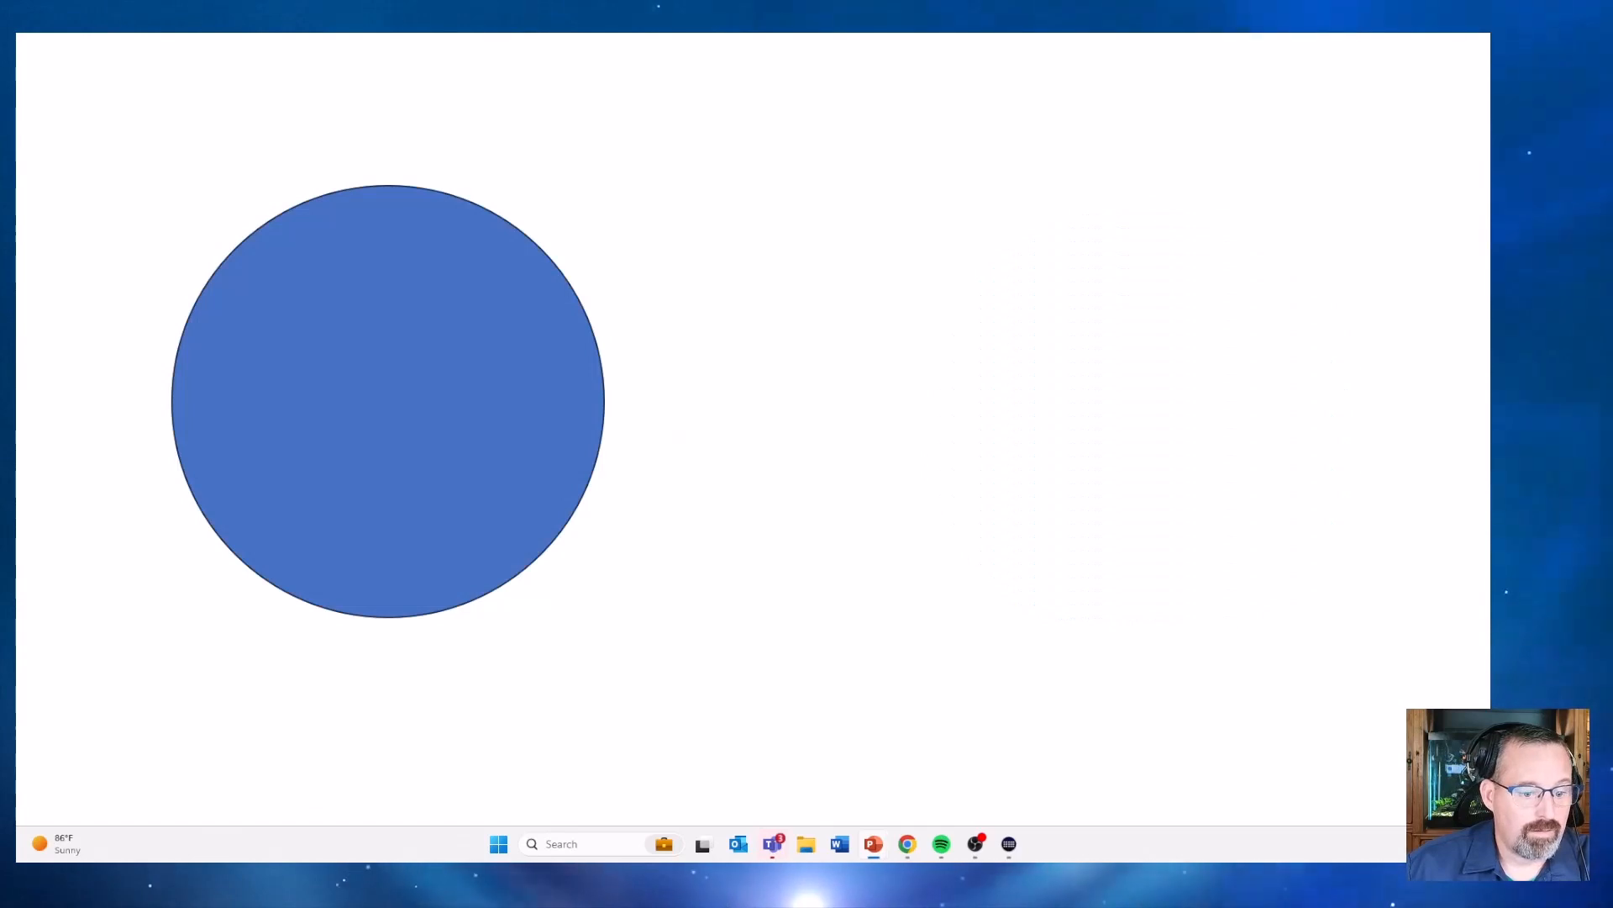
key(Right)
key(Left)
key(Right)
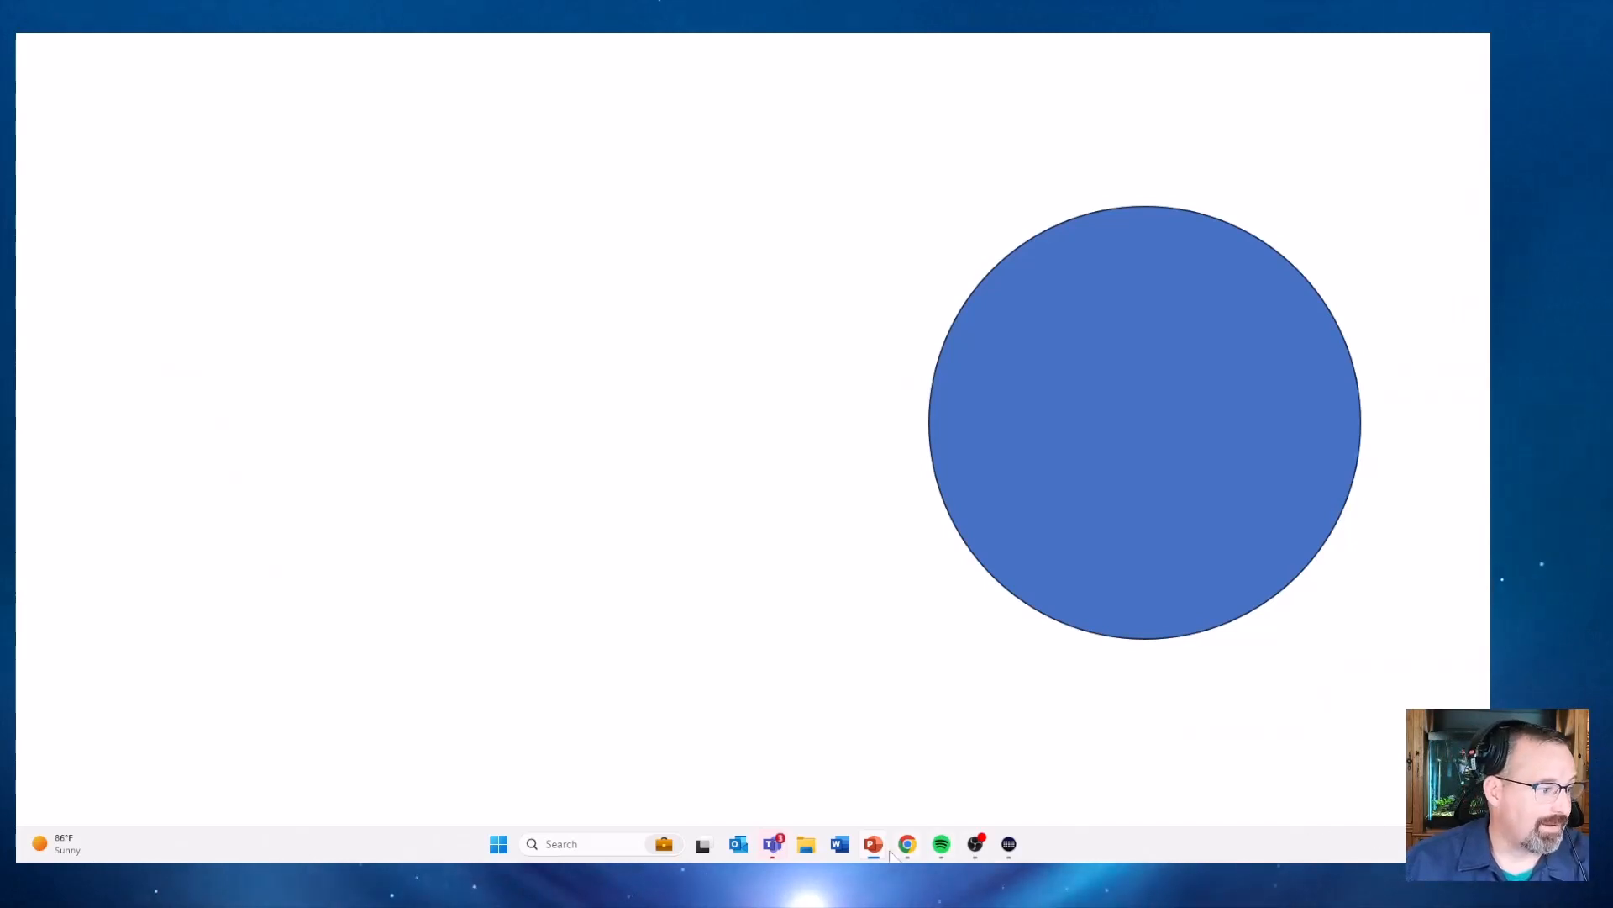
Return to the Presentation2 editing window and apply the Morph transition to slides 3 and 4 together
mouse_move(878, 849)
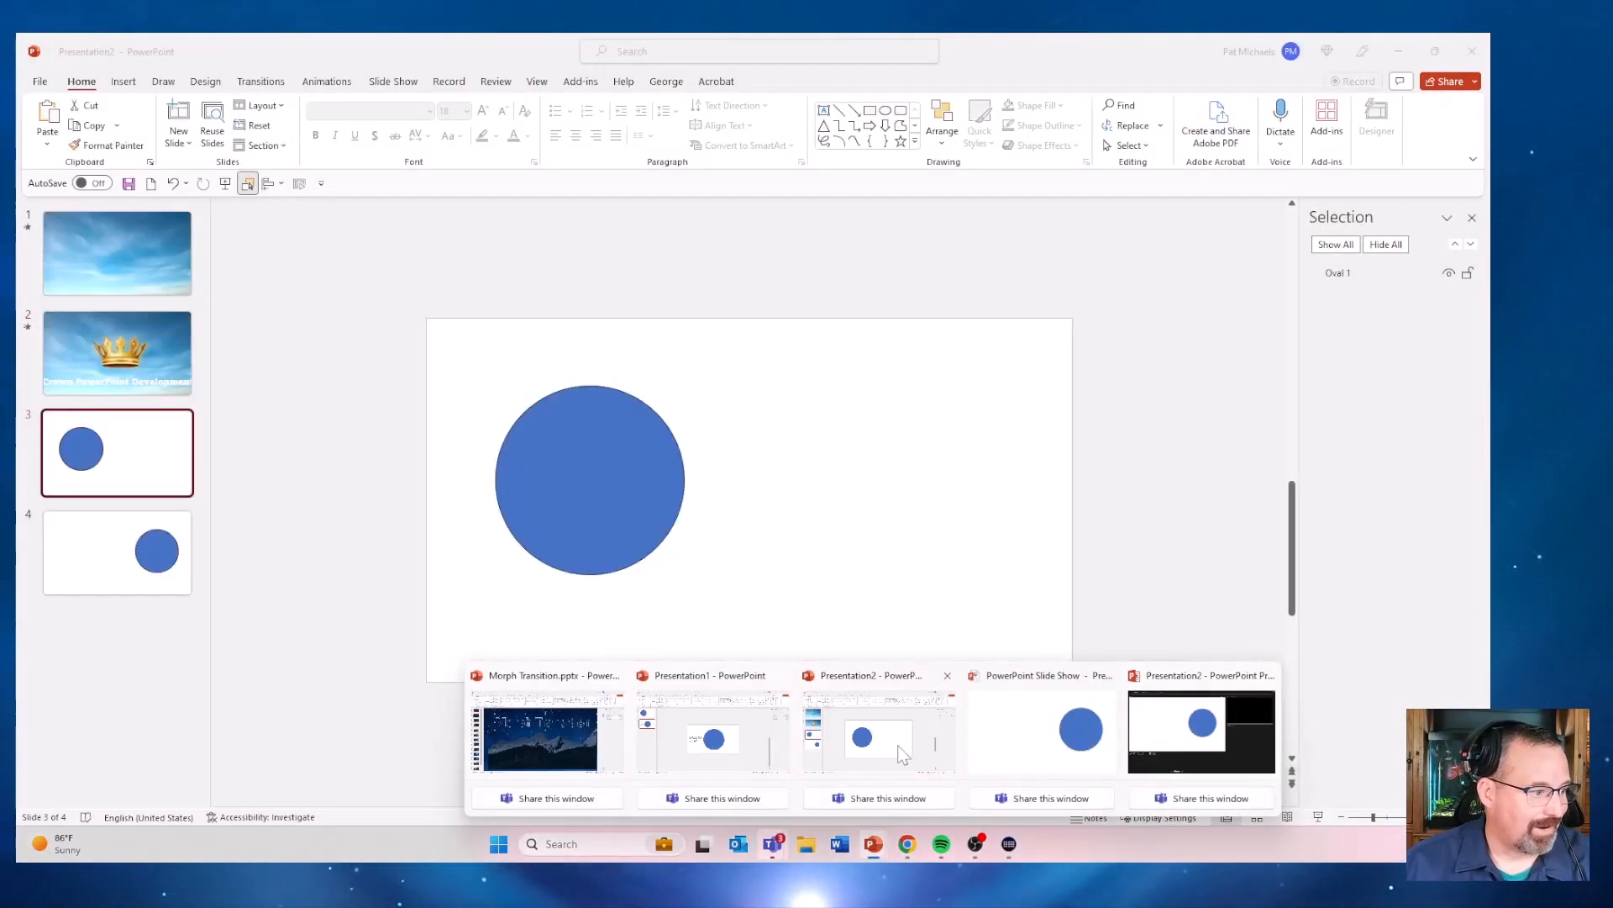
click(894, 748)
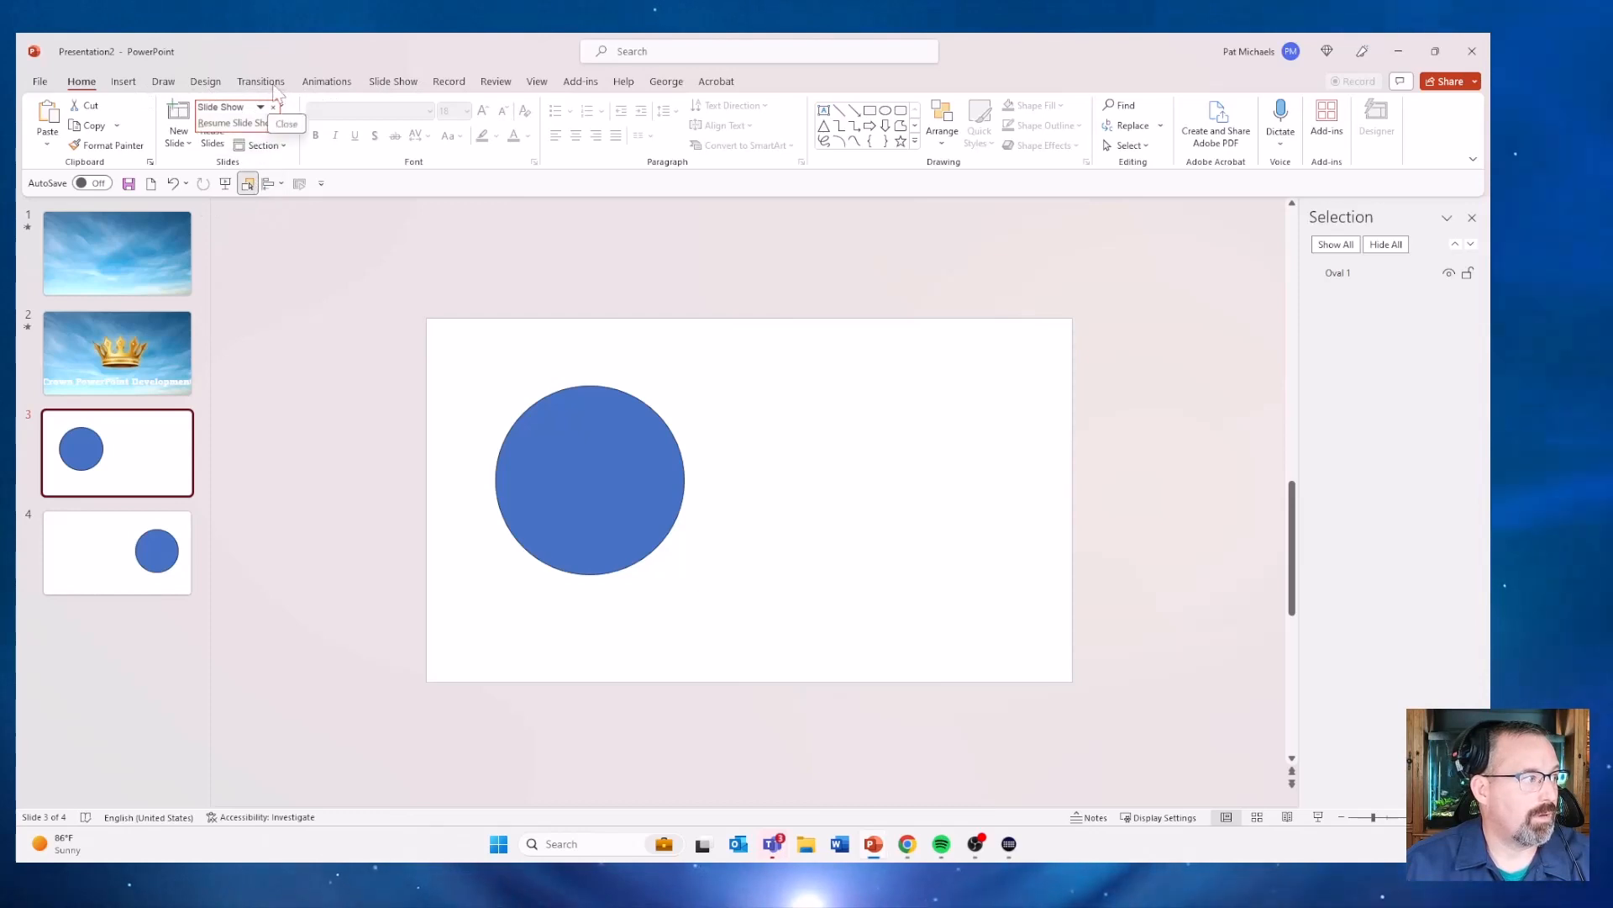
click(262, 81)
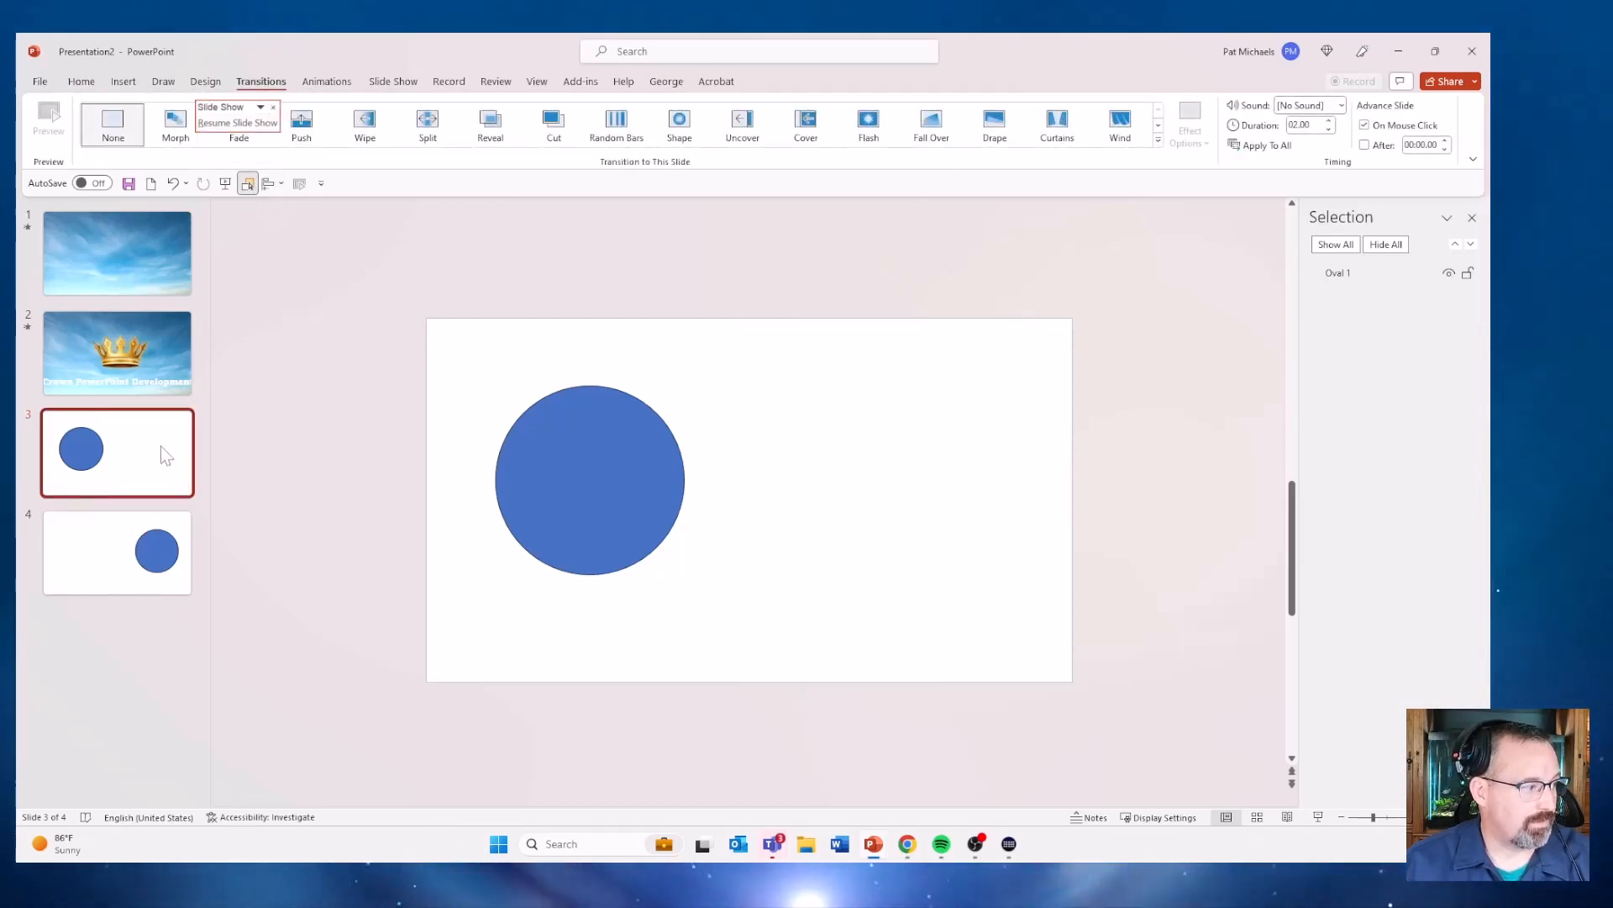
ctrl+click(101, 567)
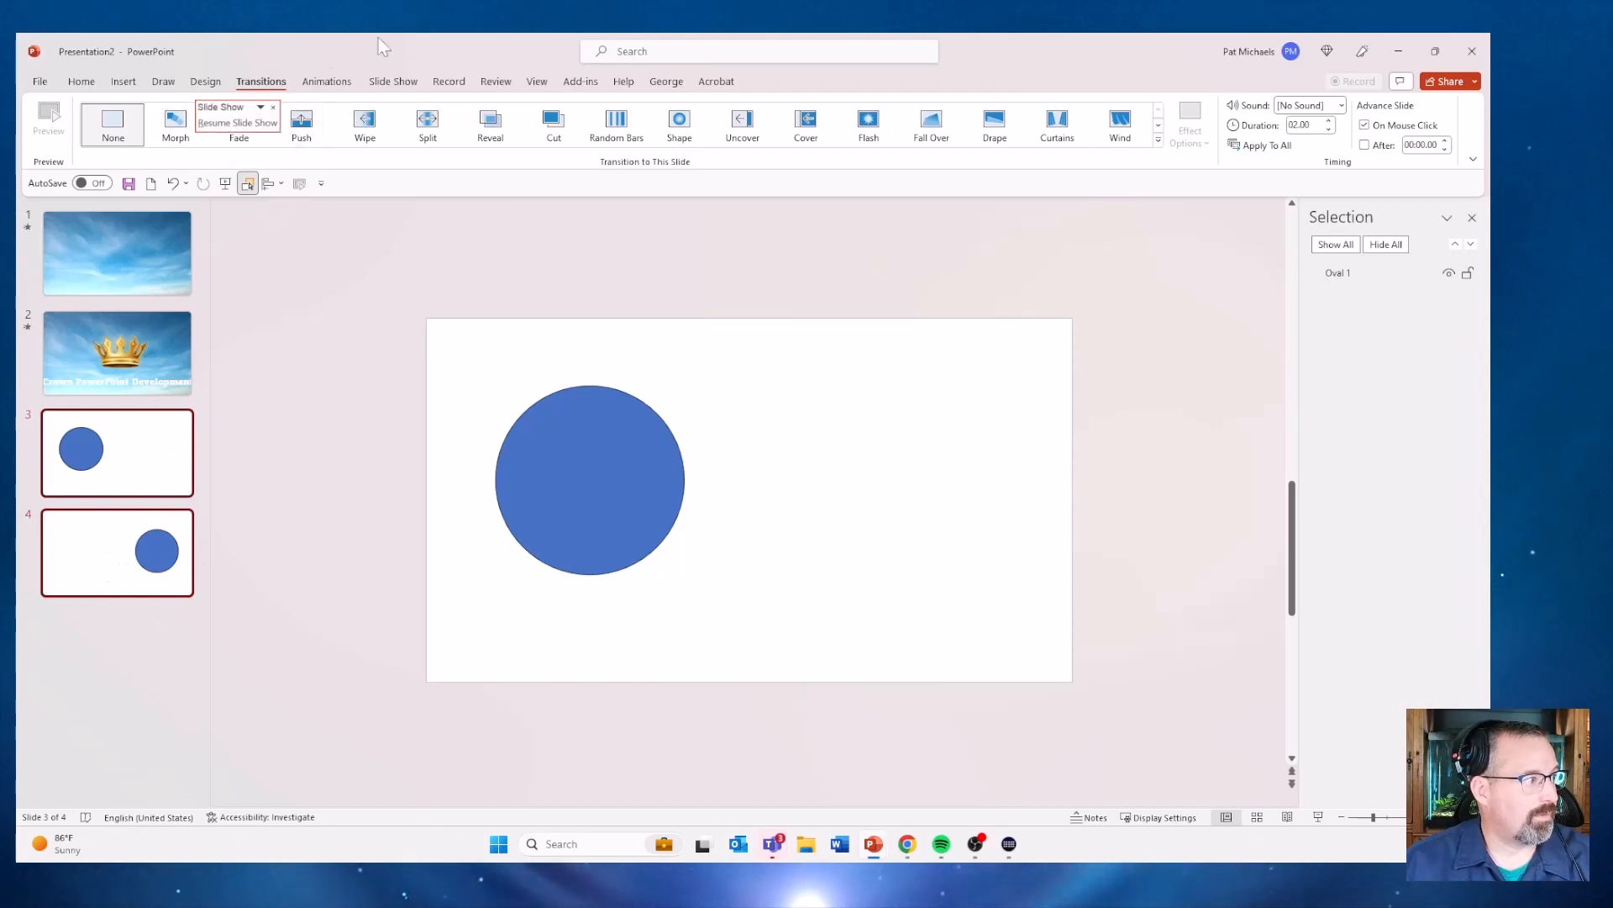
click(174, 122)
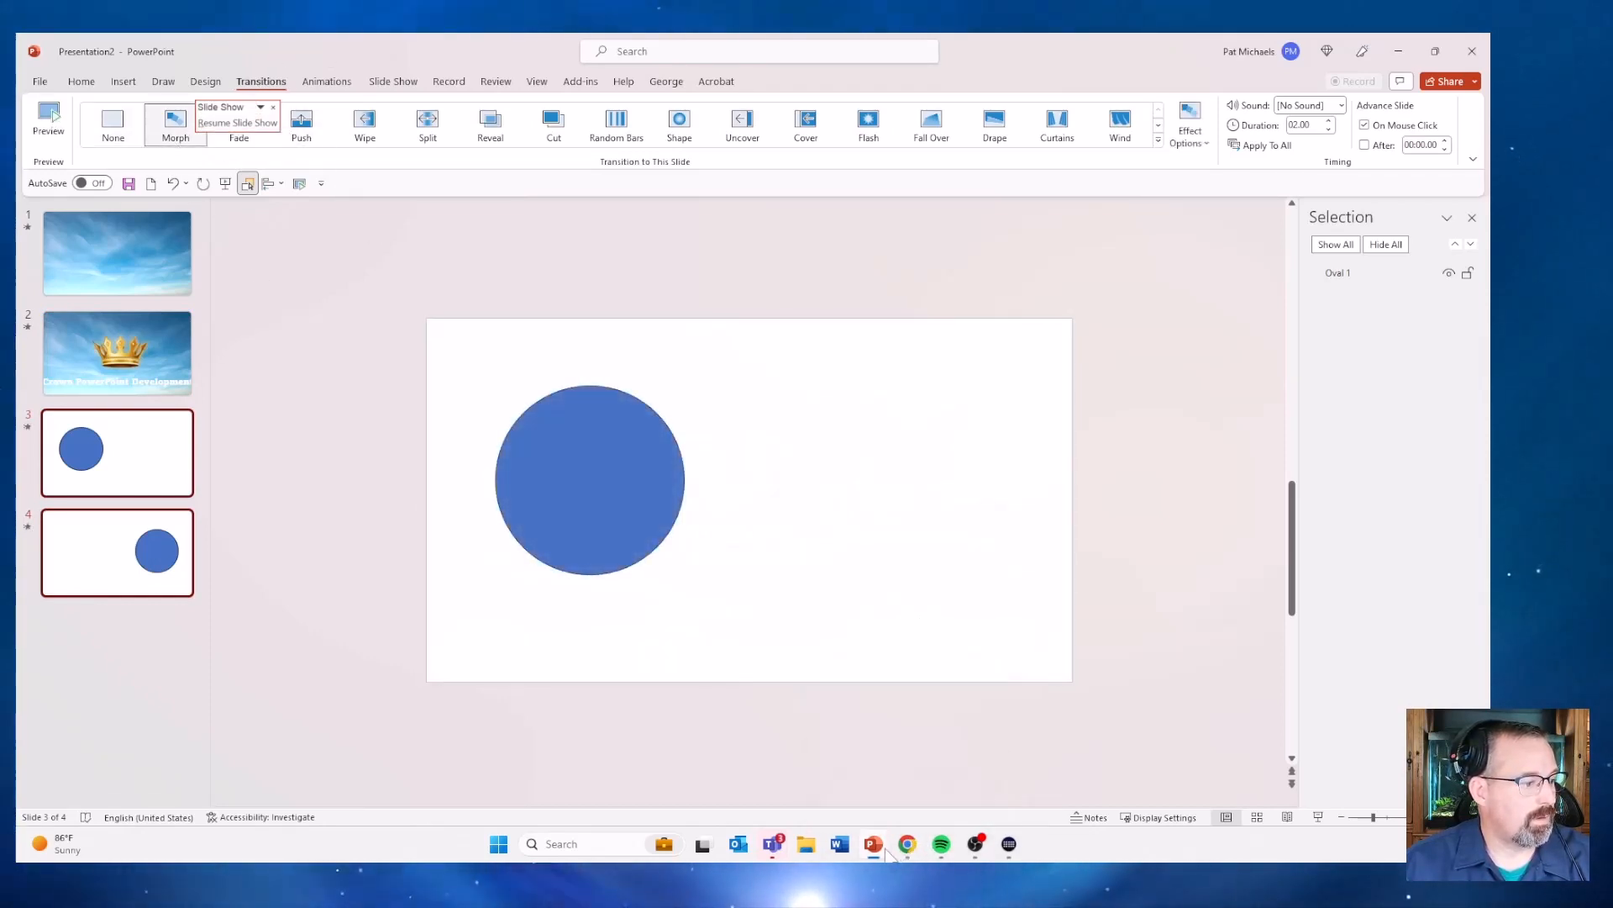
Switch to the running slide show, play the Morph transition between the two circle slides in both directions, and return to editing
mouse_move(874, 843)
click(1047, 758)
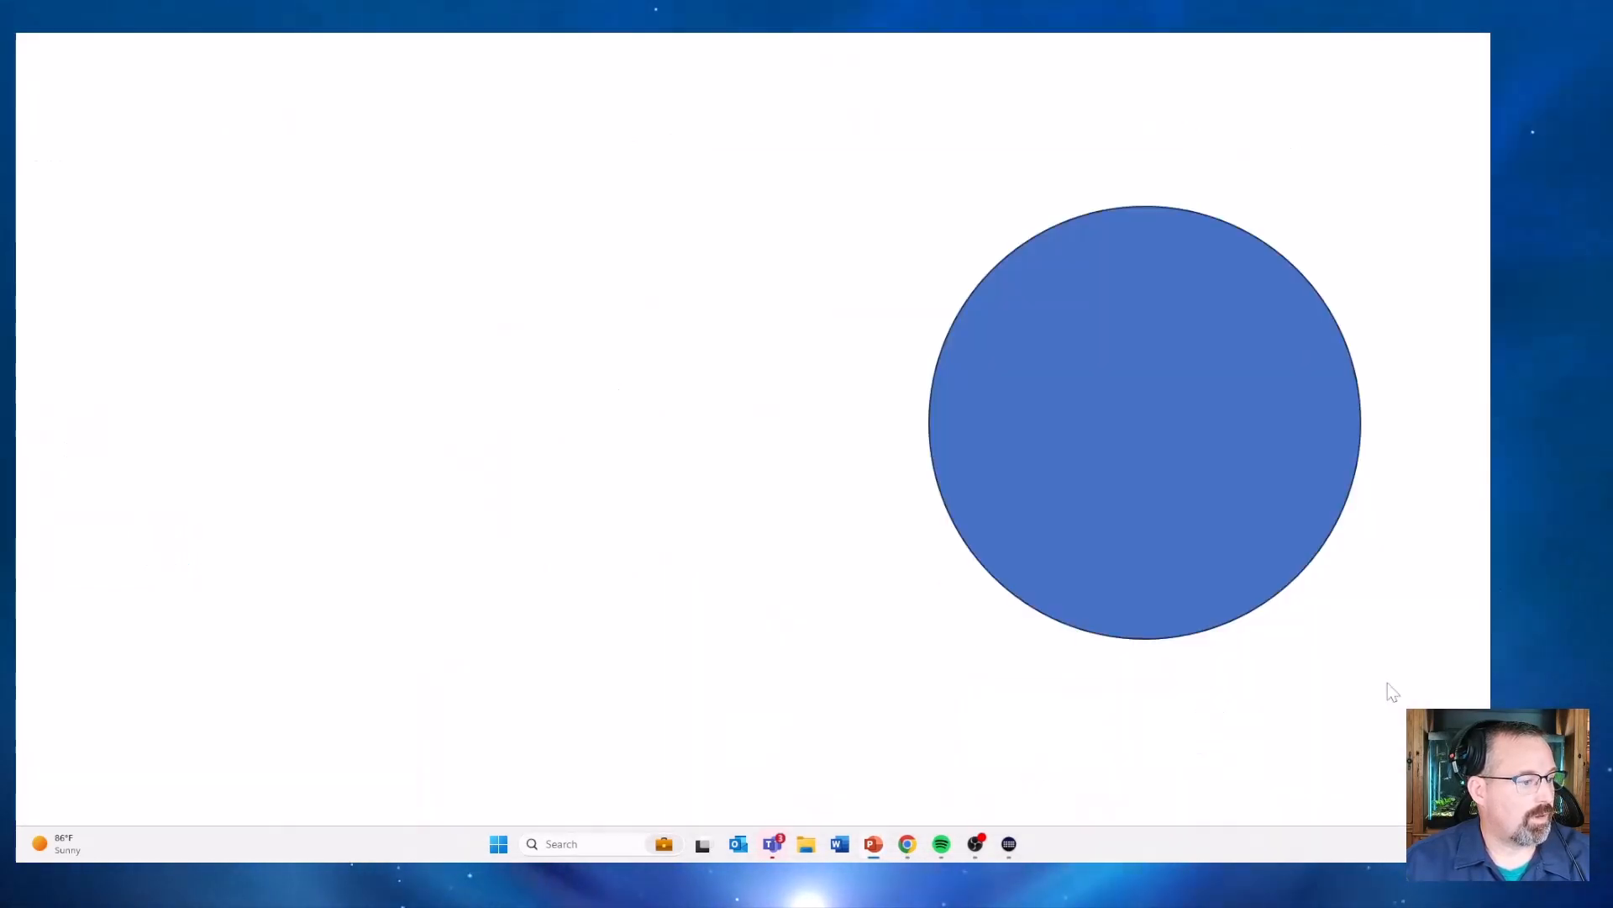
key(Right)
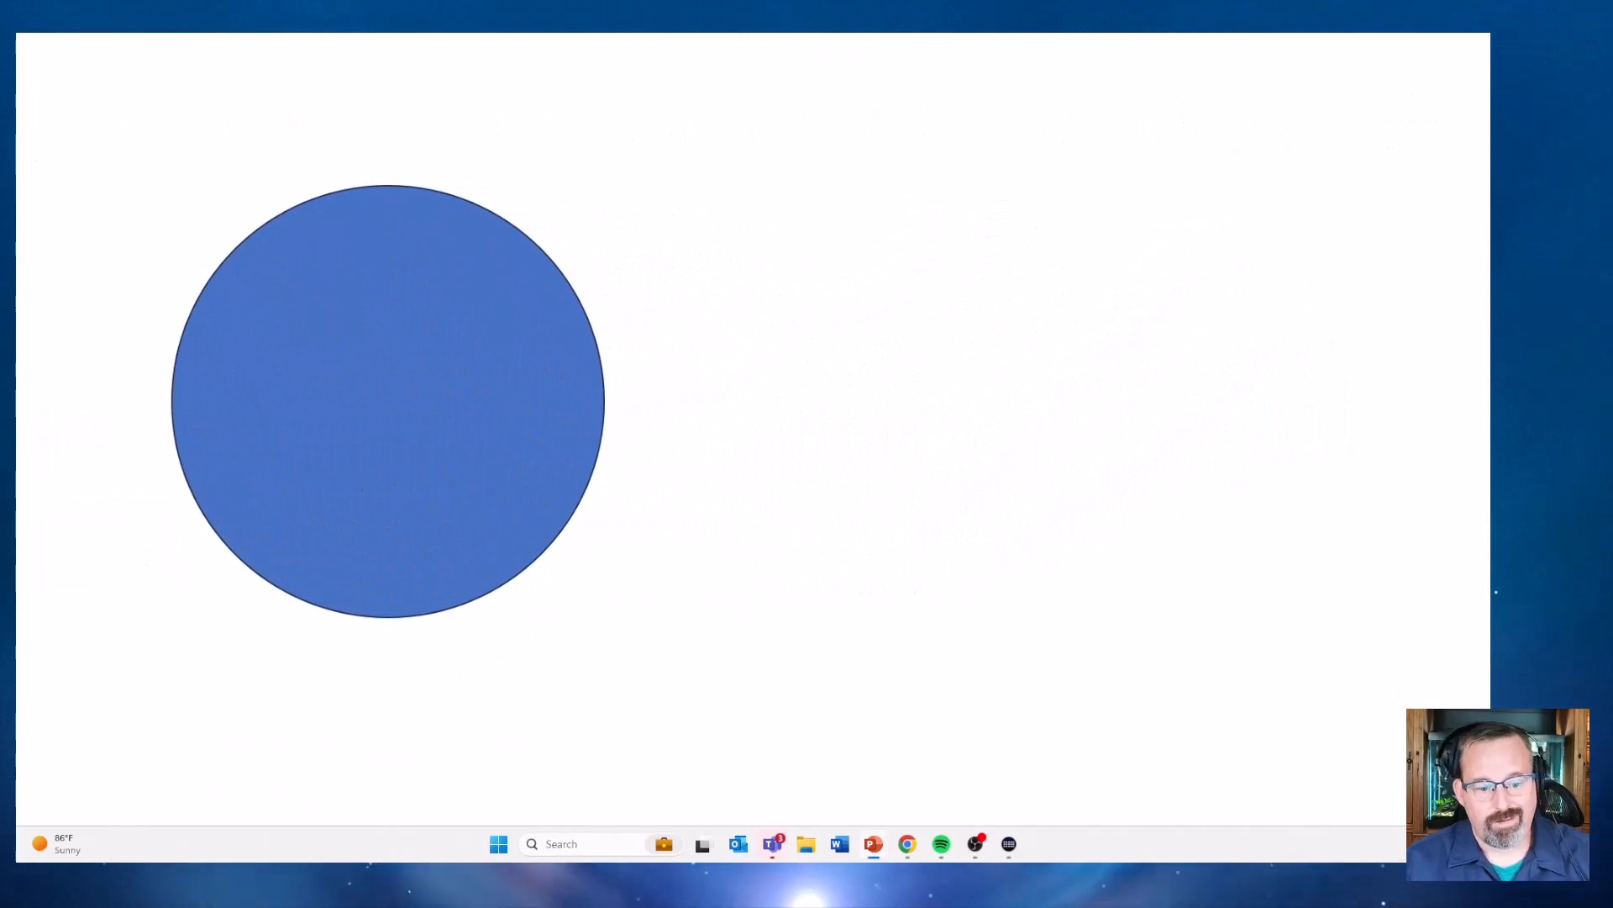
key(Right)
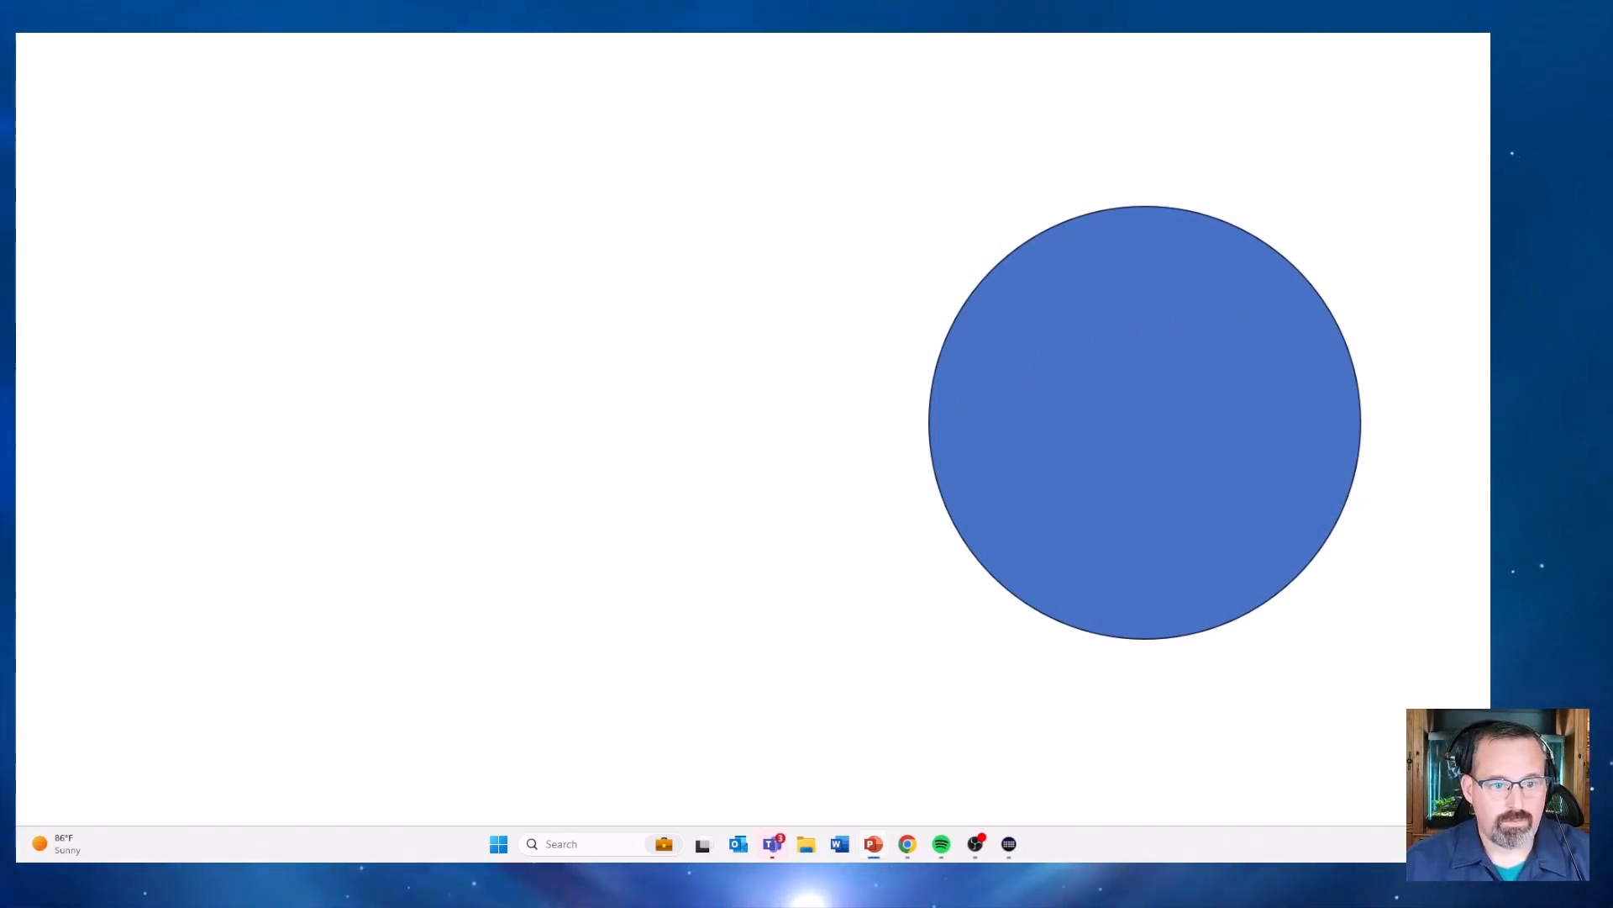
key(Escape)
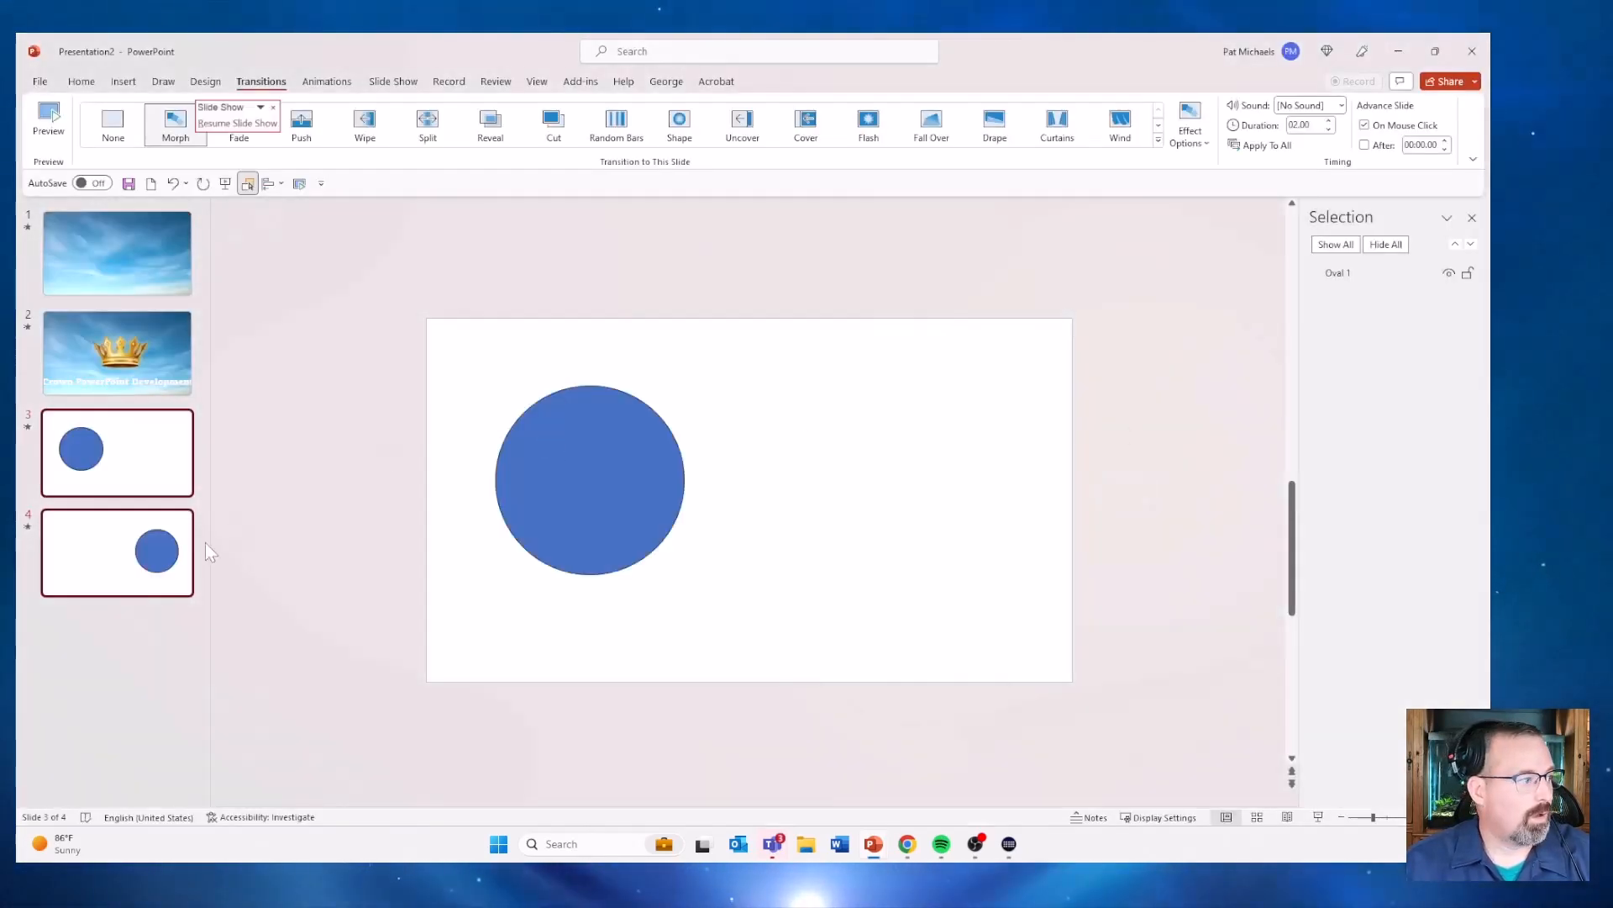
Change the circle on slide 4 into a right block arrow using Change Shape
click(130, 571)
click(836, 489)
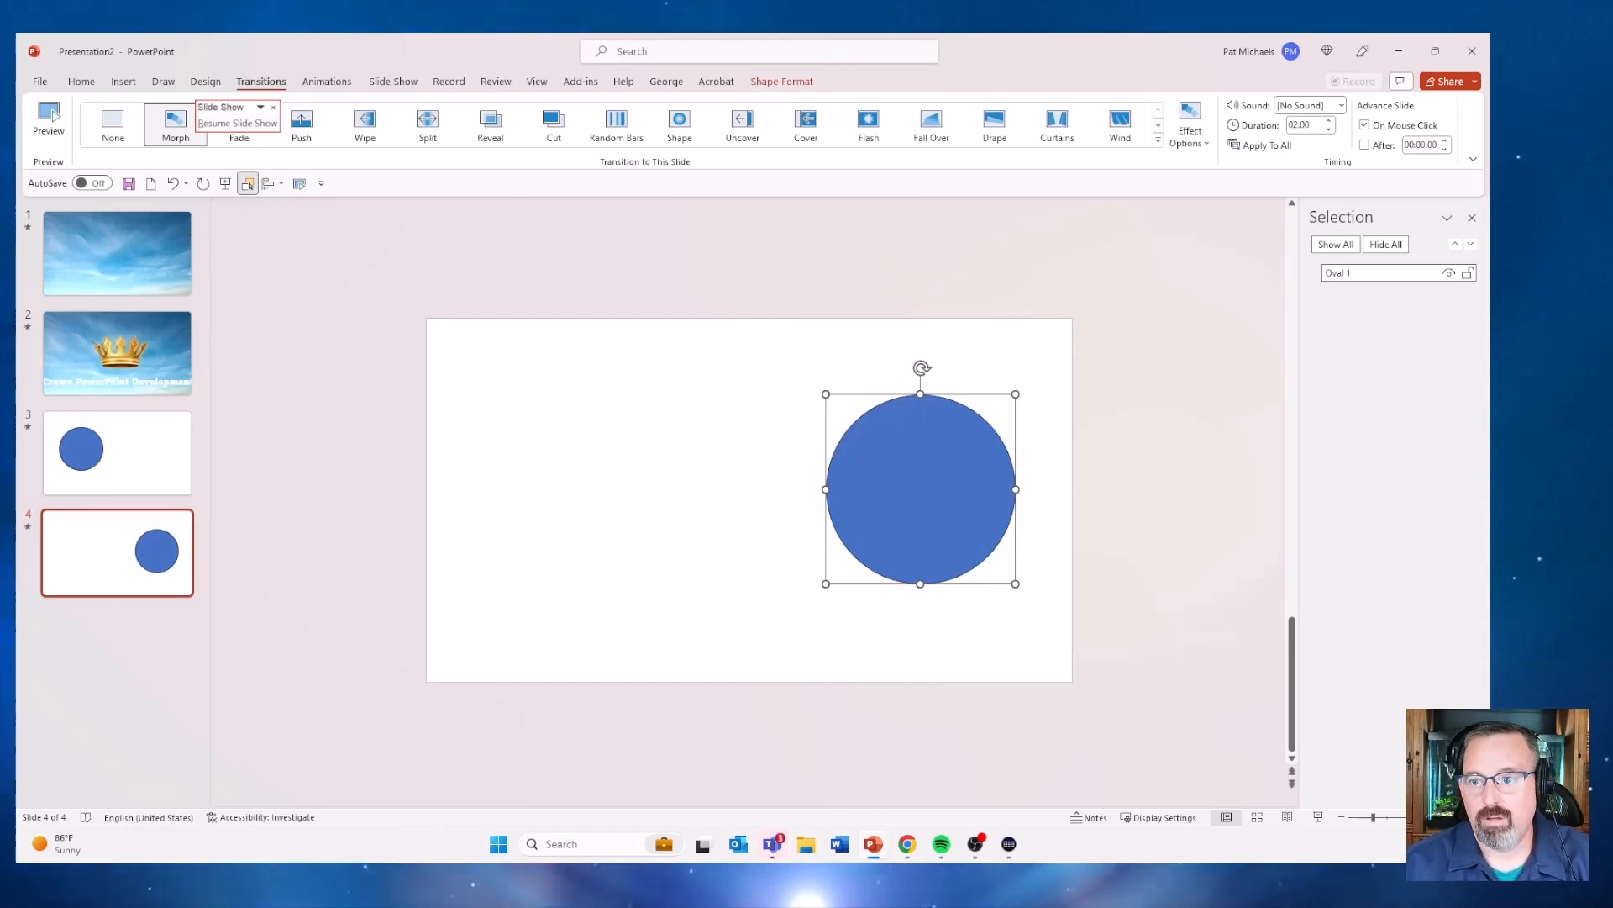
key(shift+F5)
key(Escape)
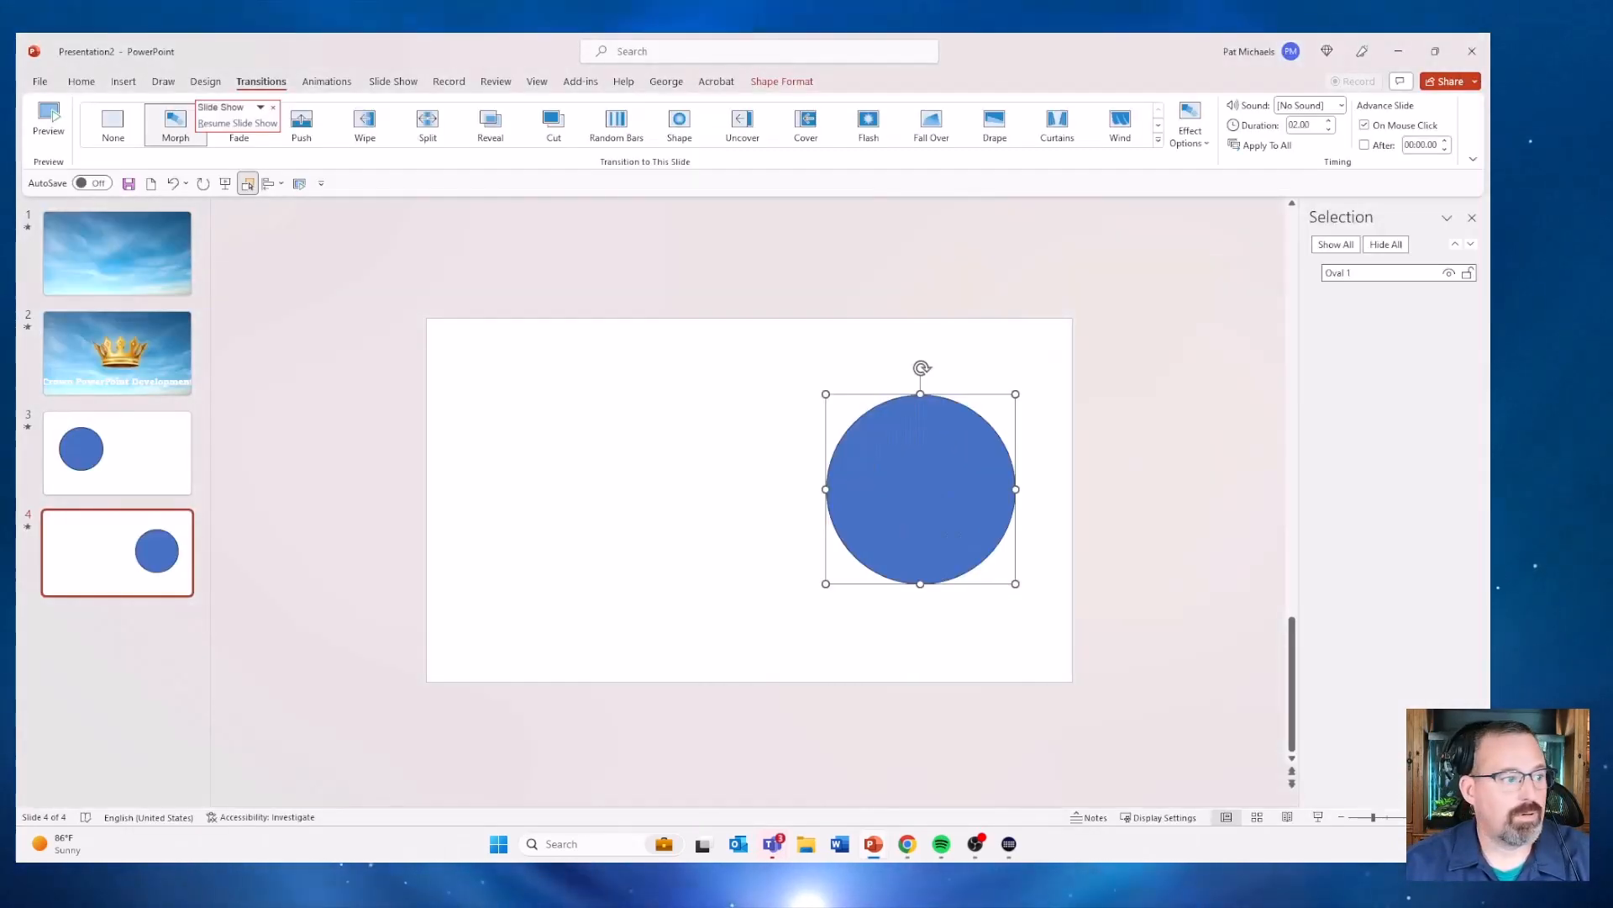
click(781, 81)
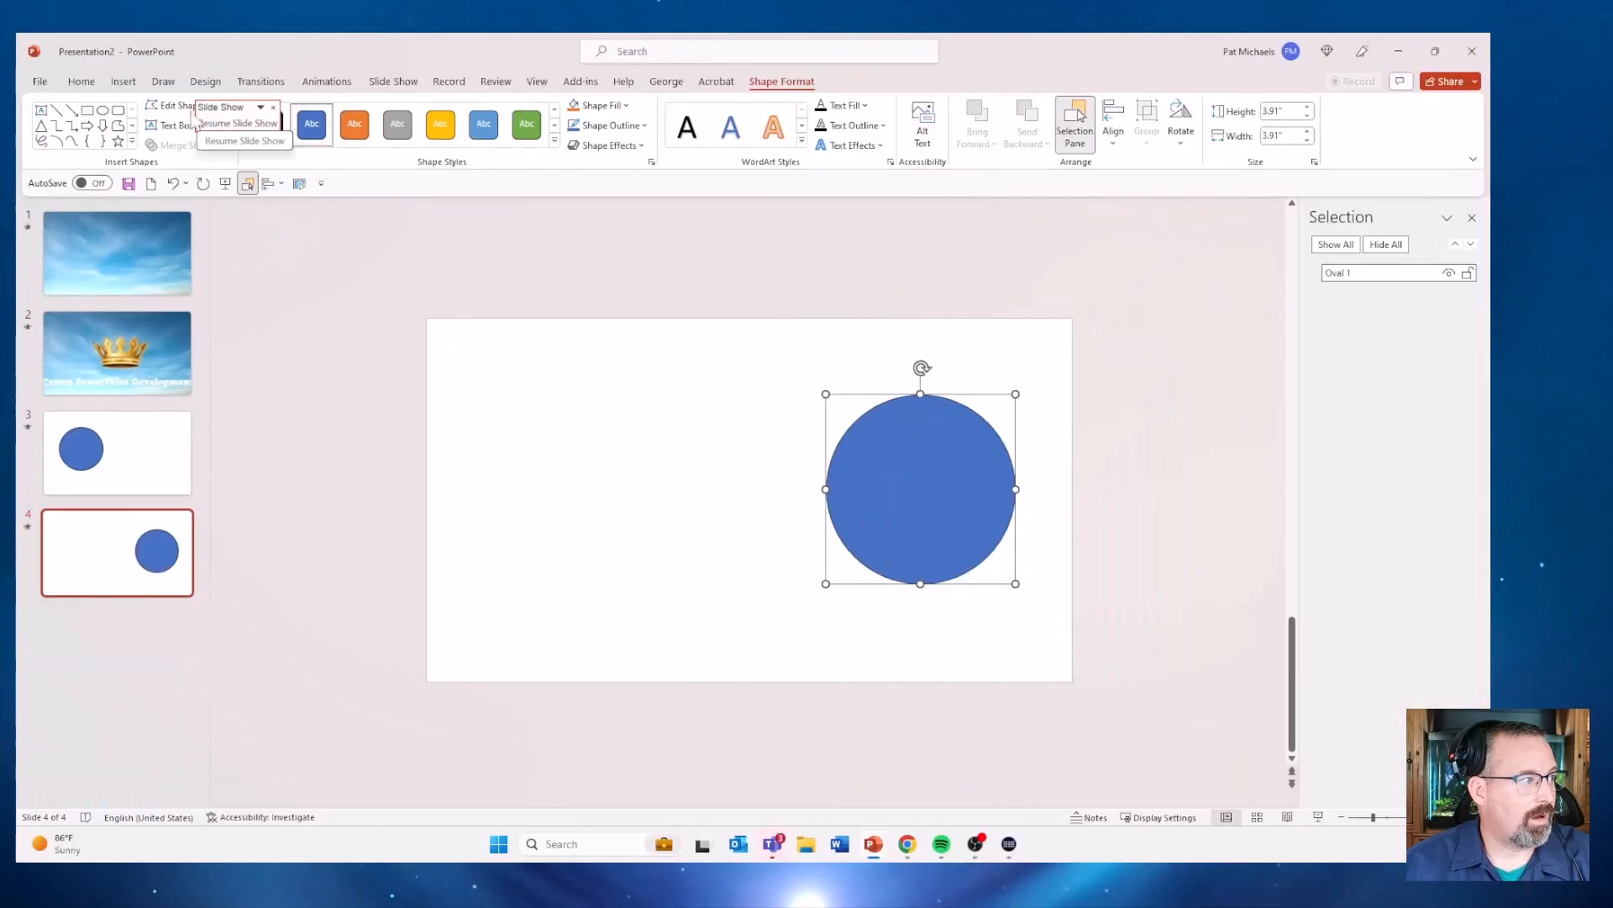
click(270, 163)
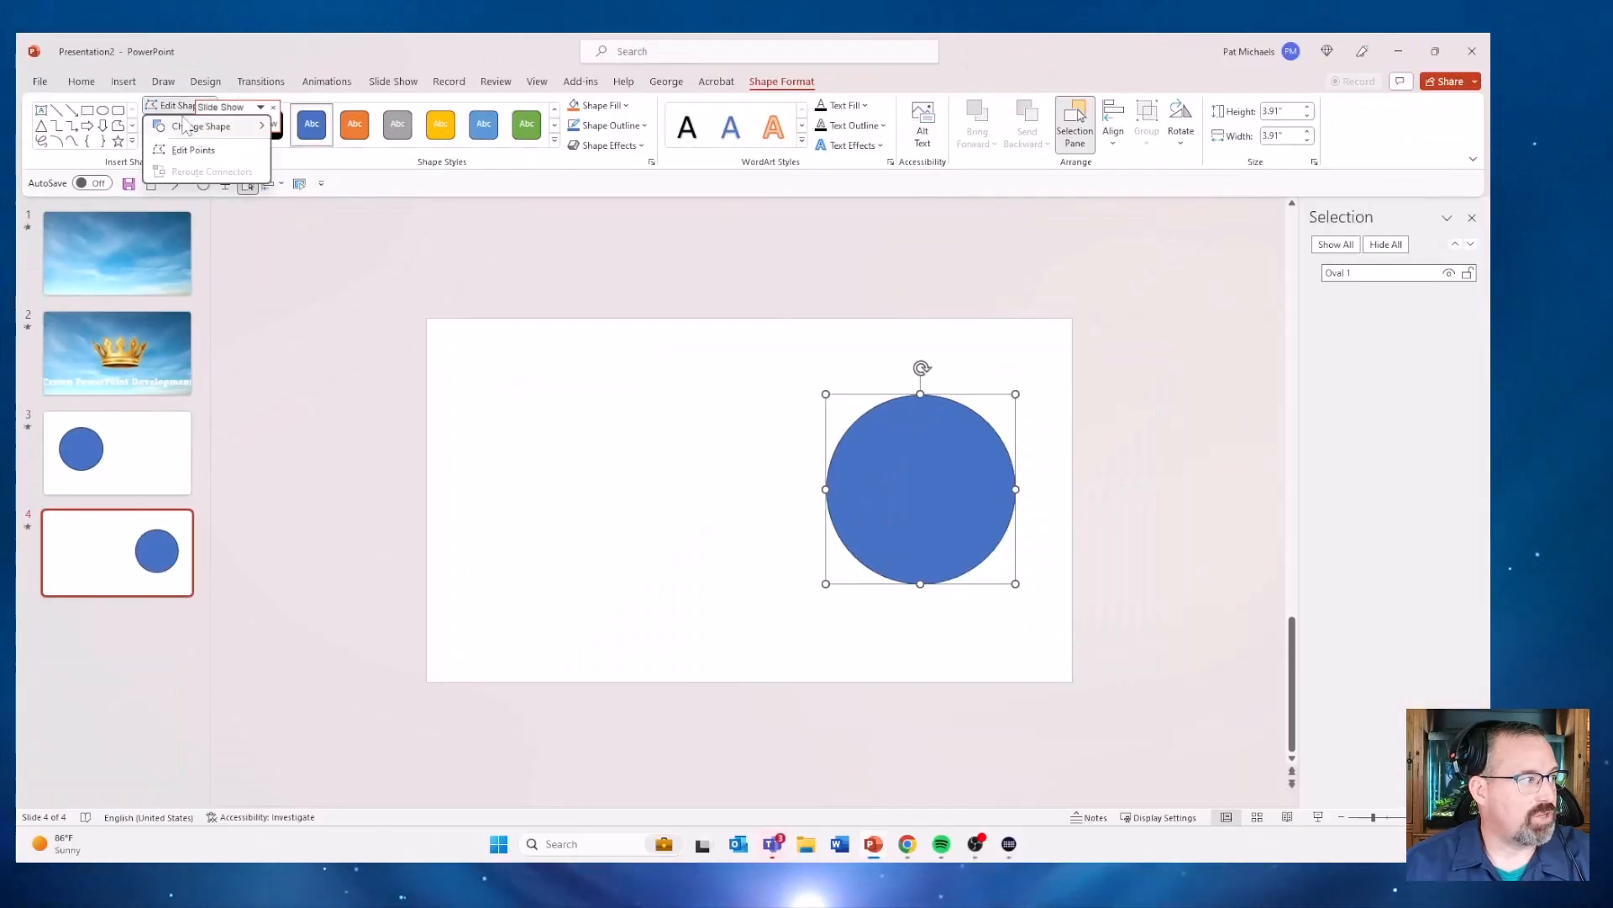
mouse_move(183, 124)
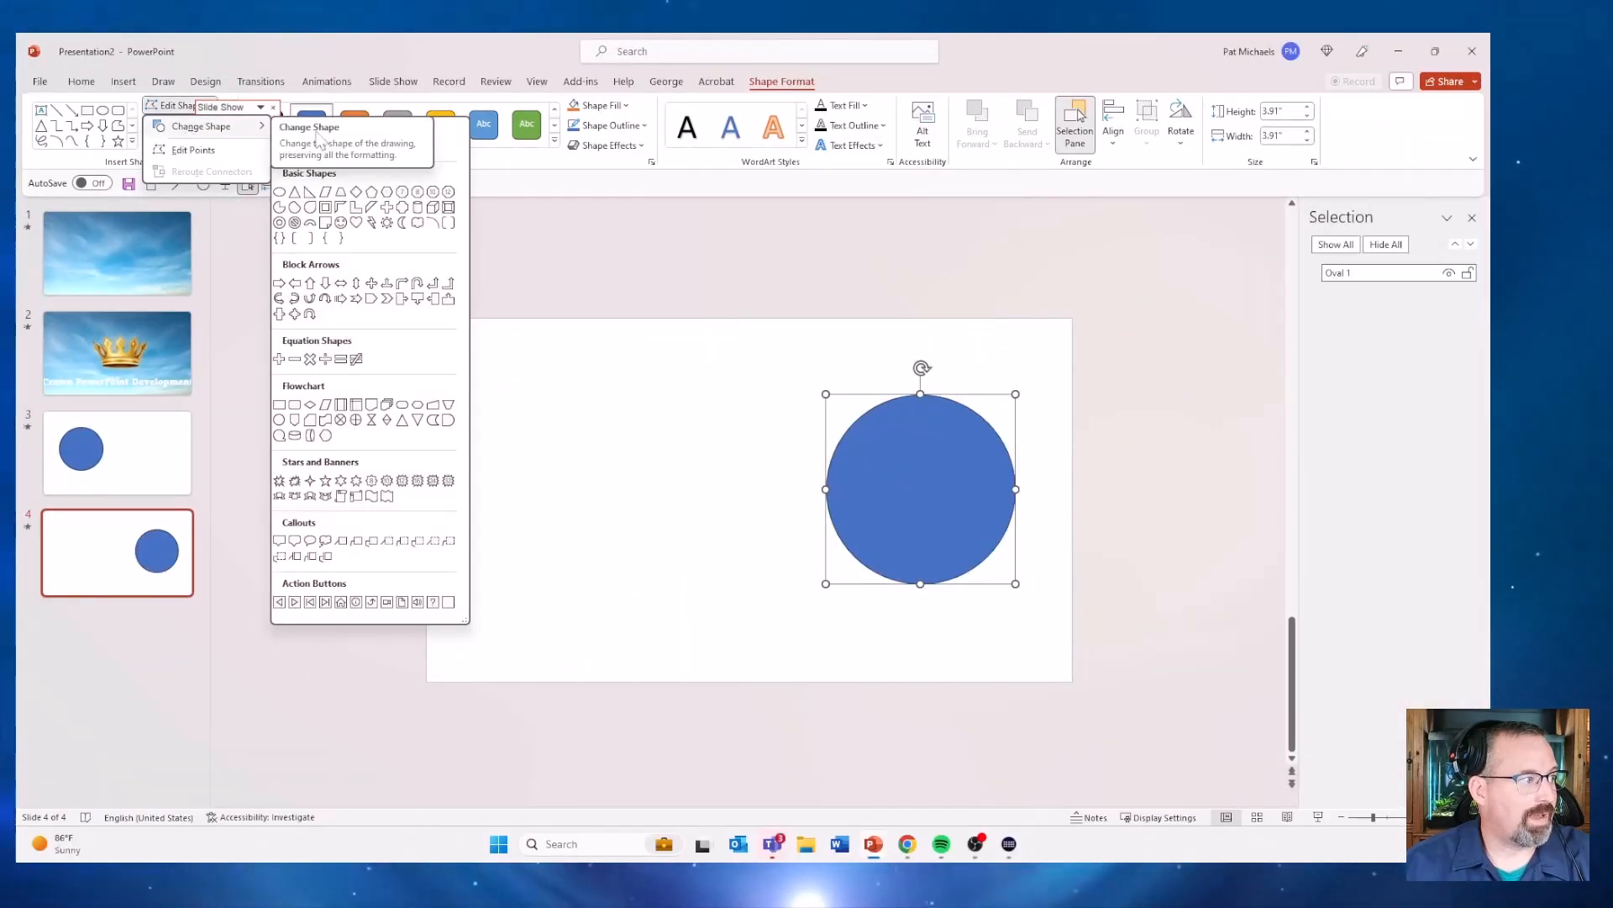
click(280, 284)
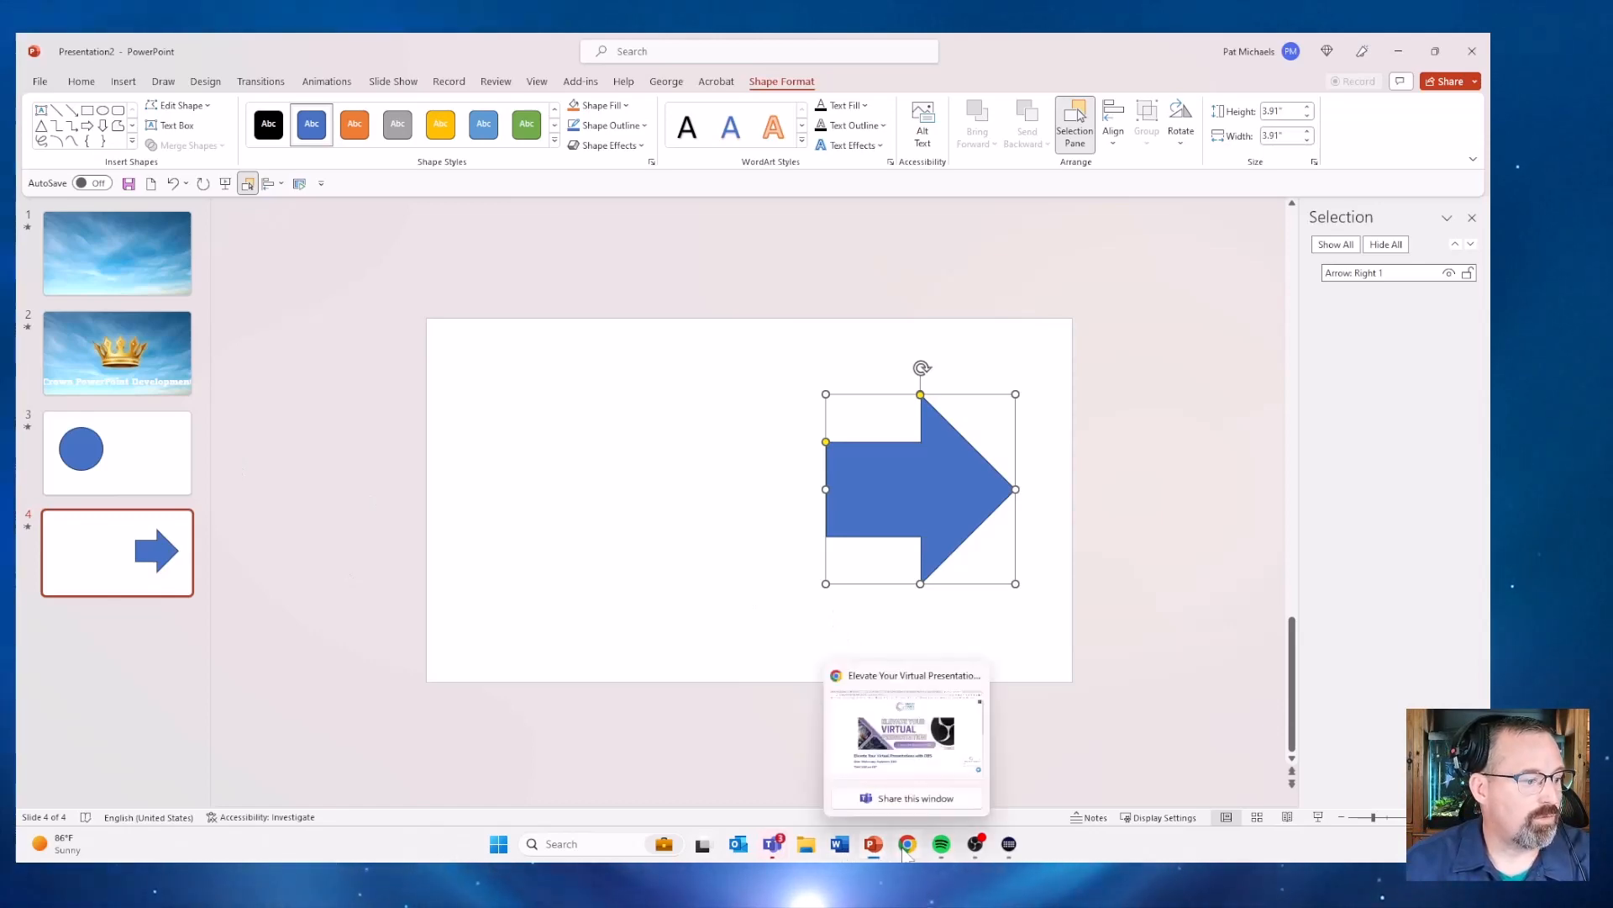
Switch to the running slide show, play the Morph transition between the circle and the arrow repeatedly, and end the show
mouse_move(874, 844)
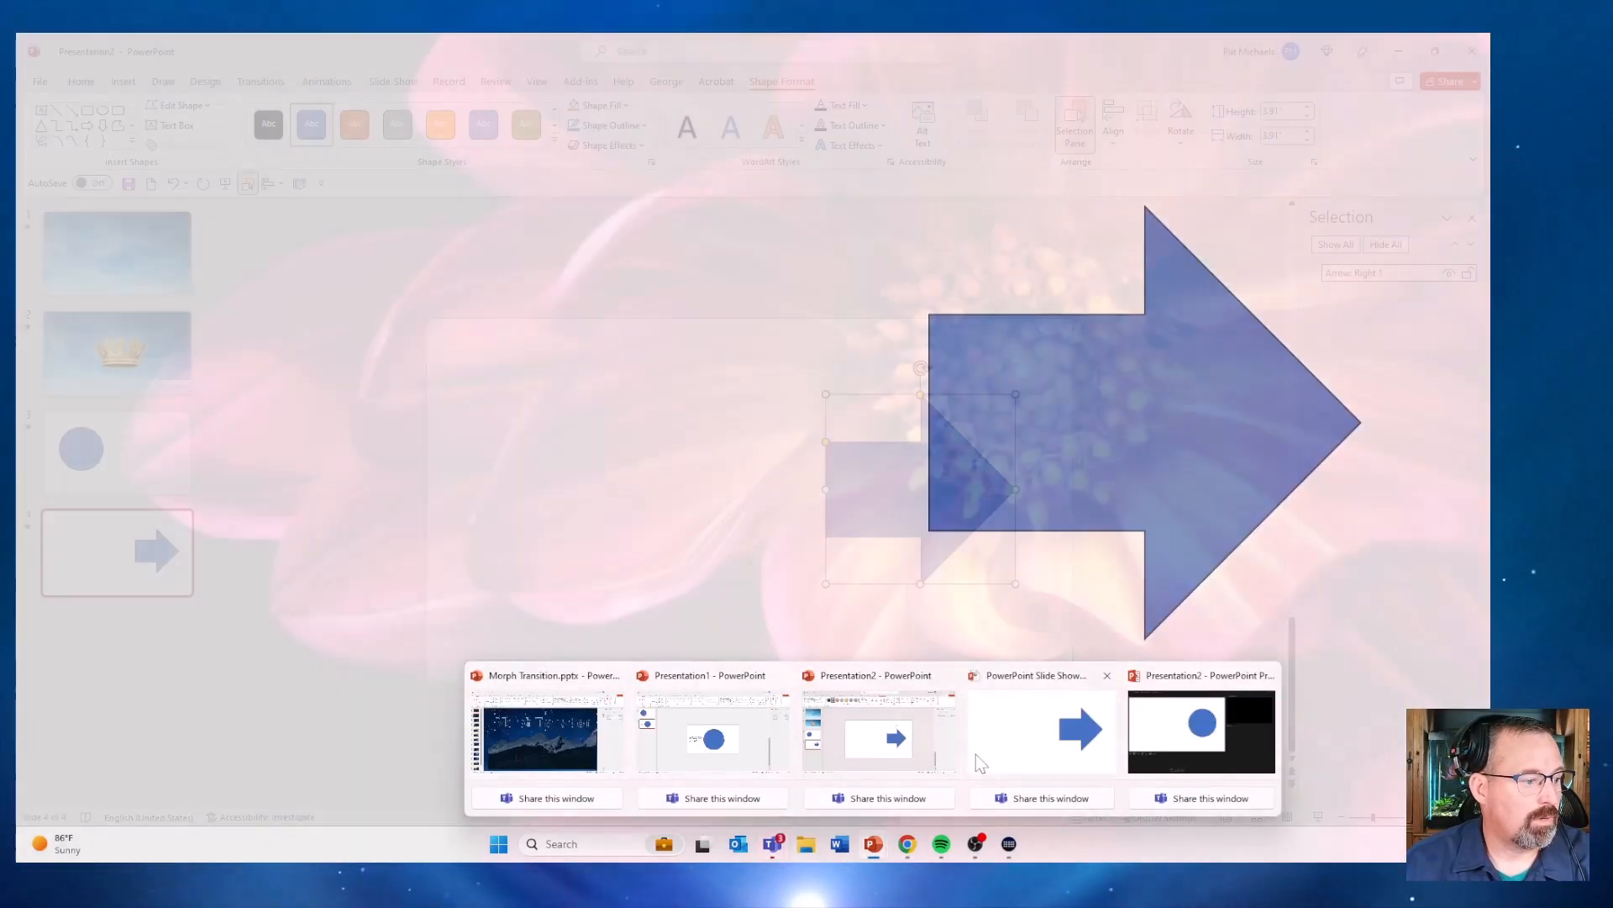
click(976, 754)
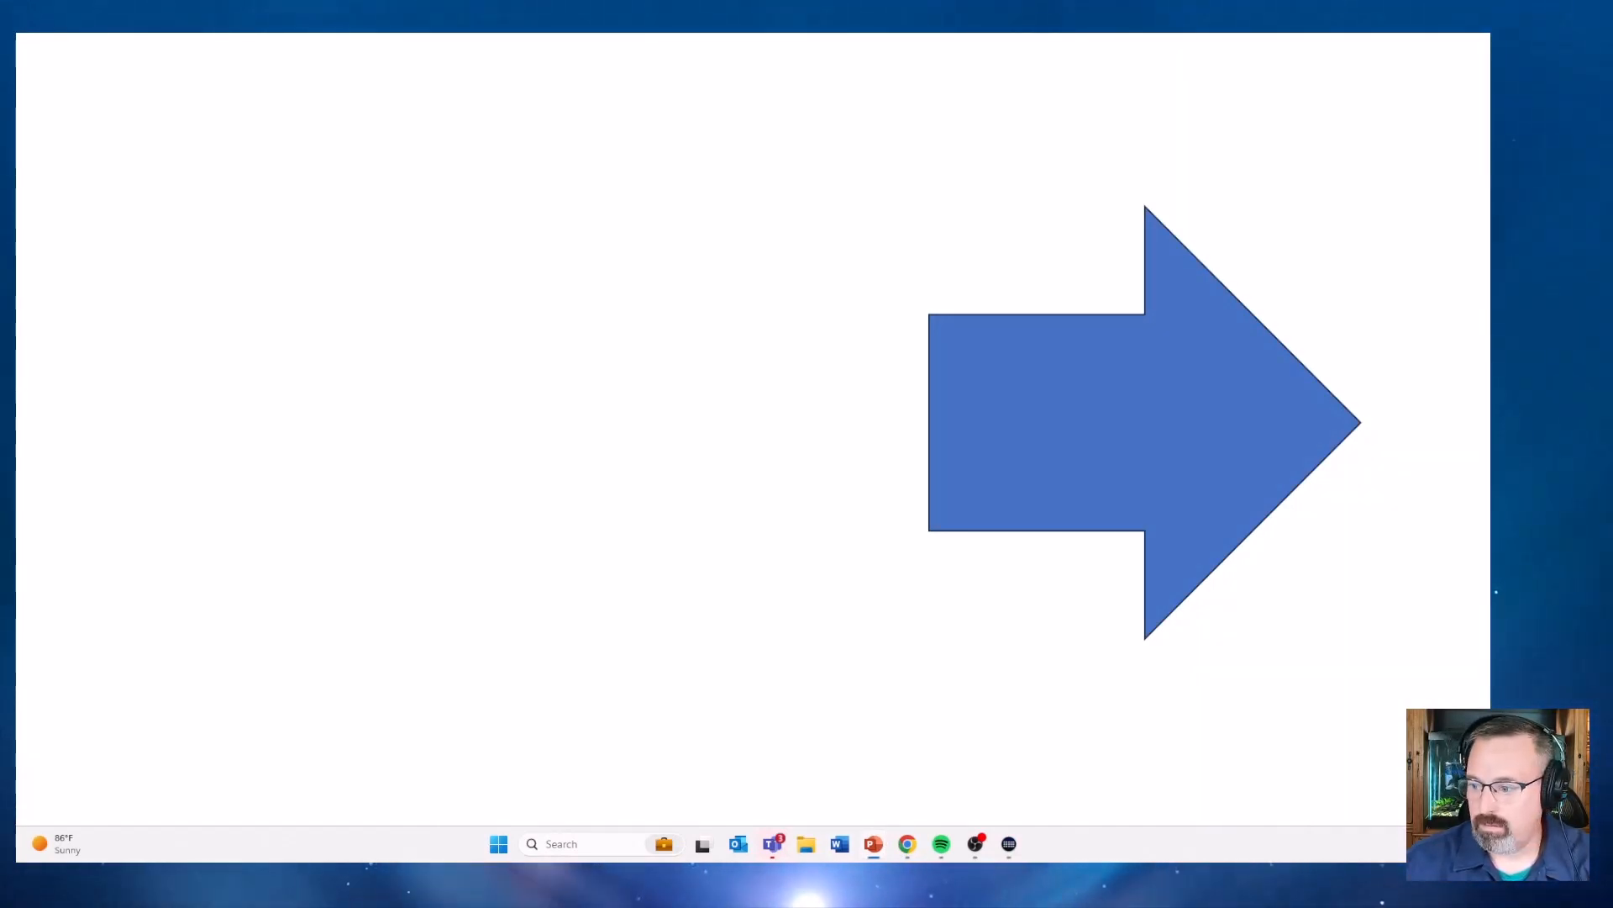
key(Right)
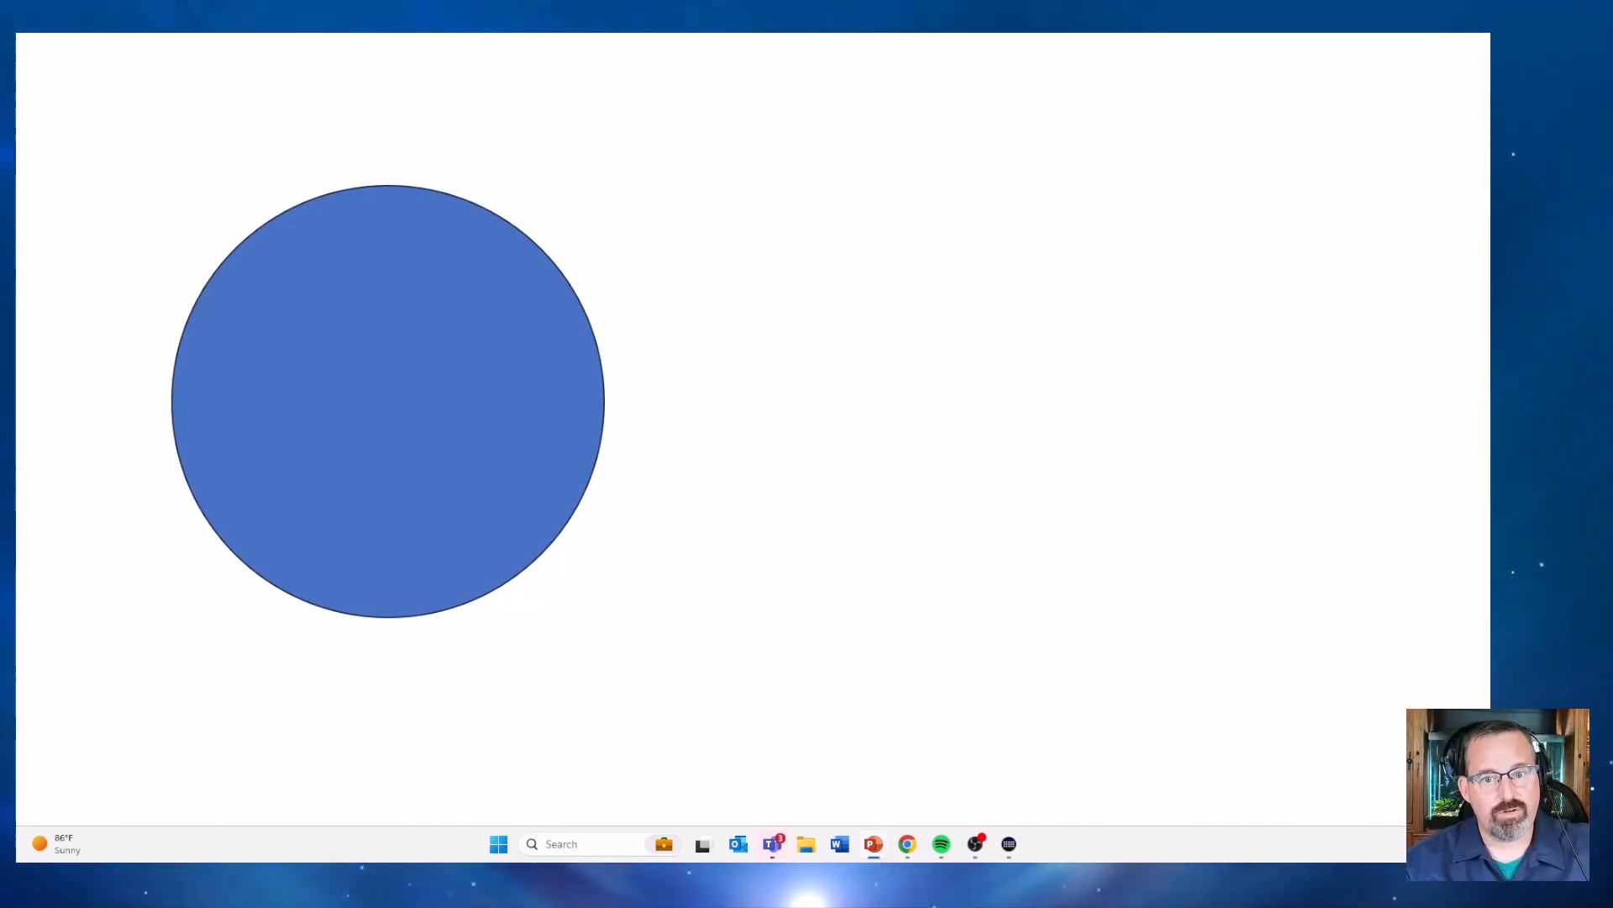
key(Right)
key(Right)
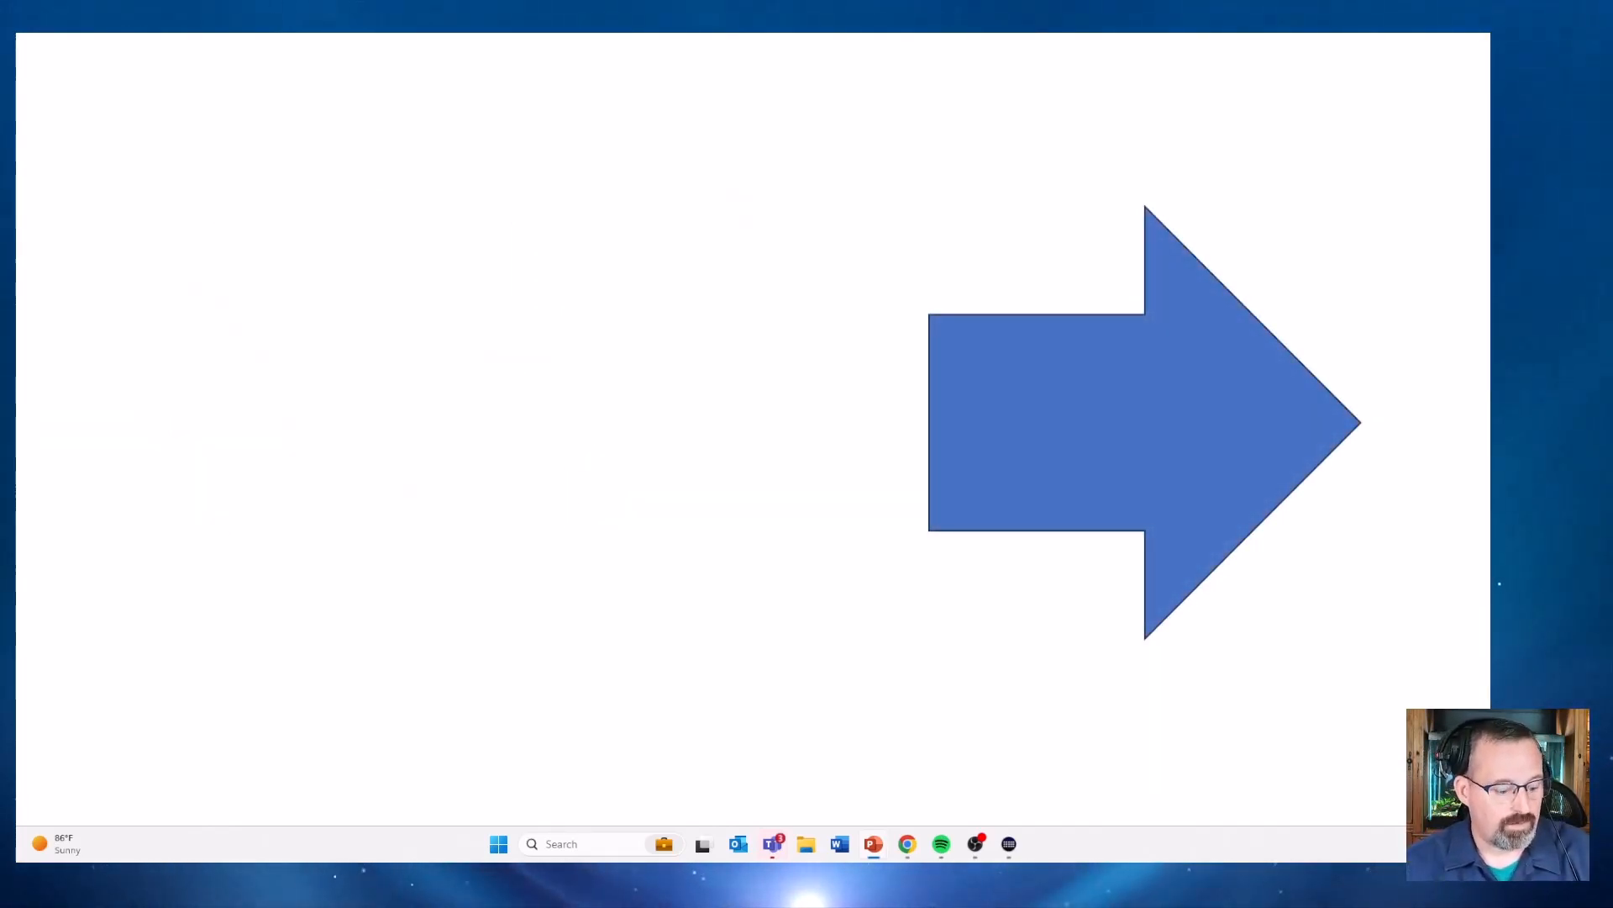
key(Escape)
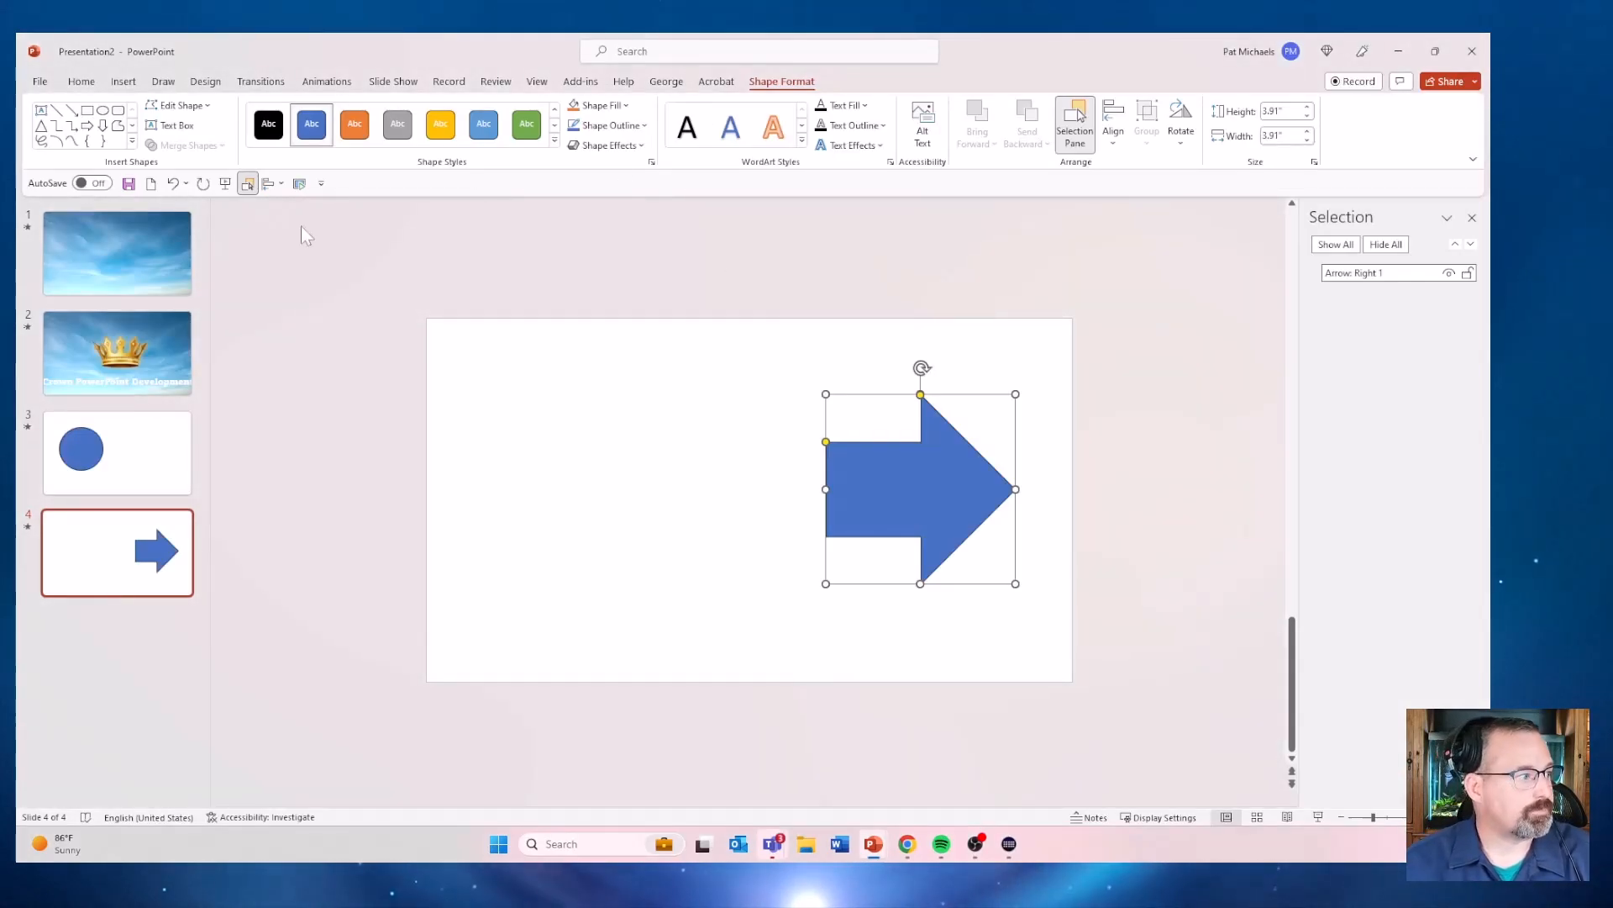
Compare the names of the circle on slide 3 and the arrow on slide 4 in the Selection Pane
click(117, 469)
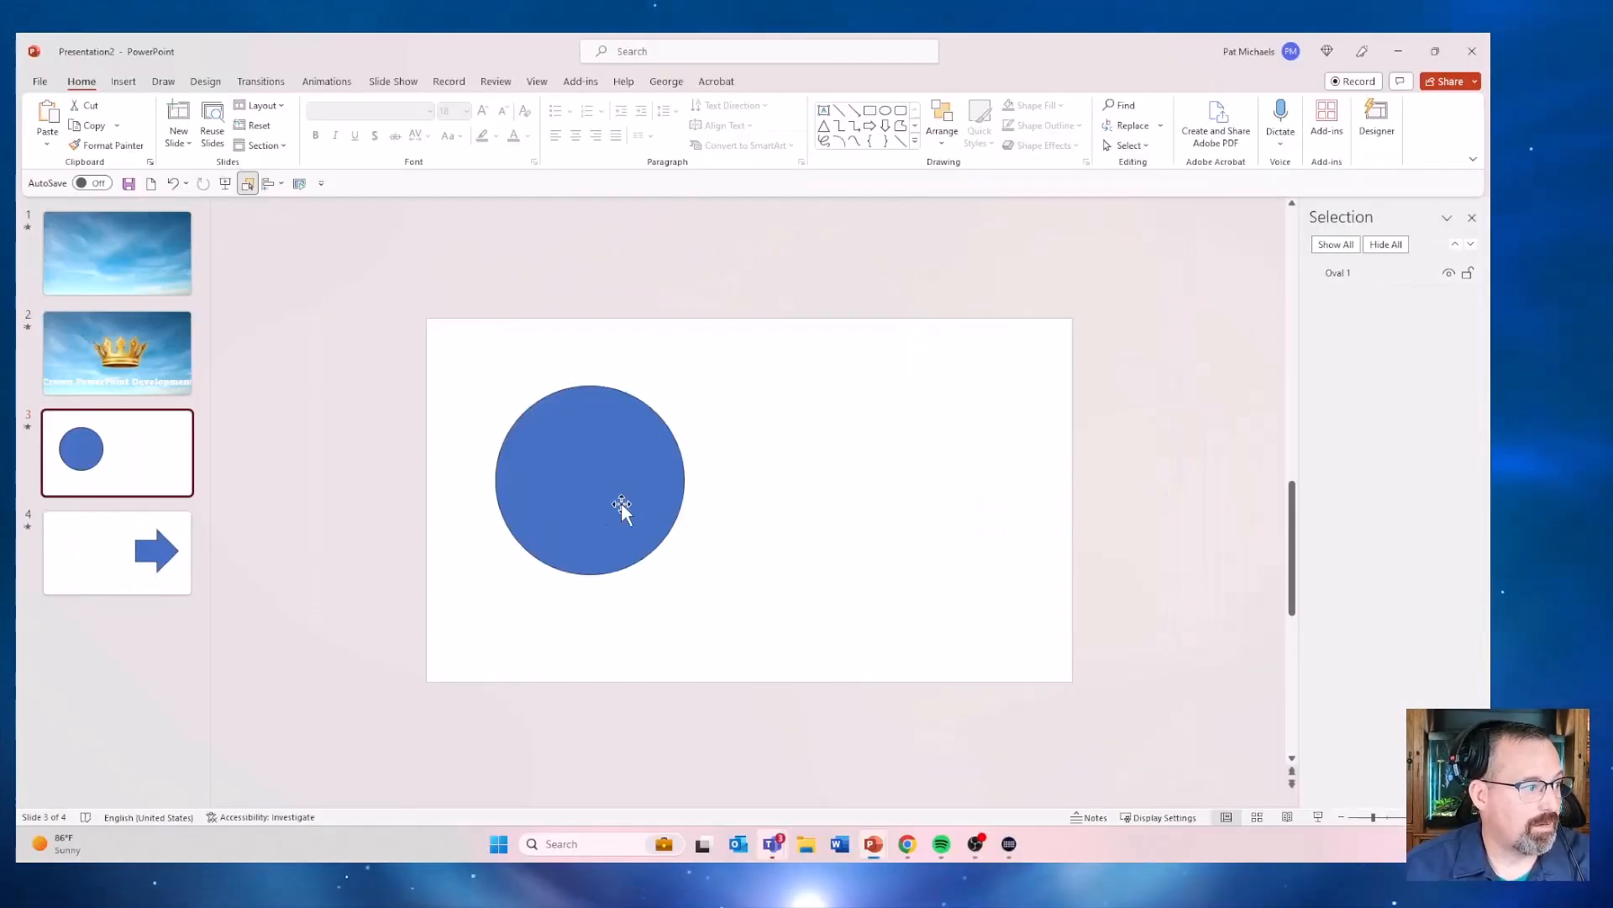
click(605, 502)
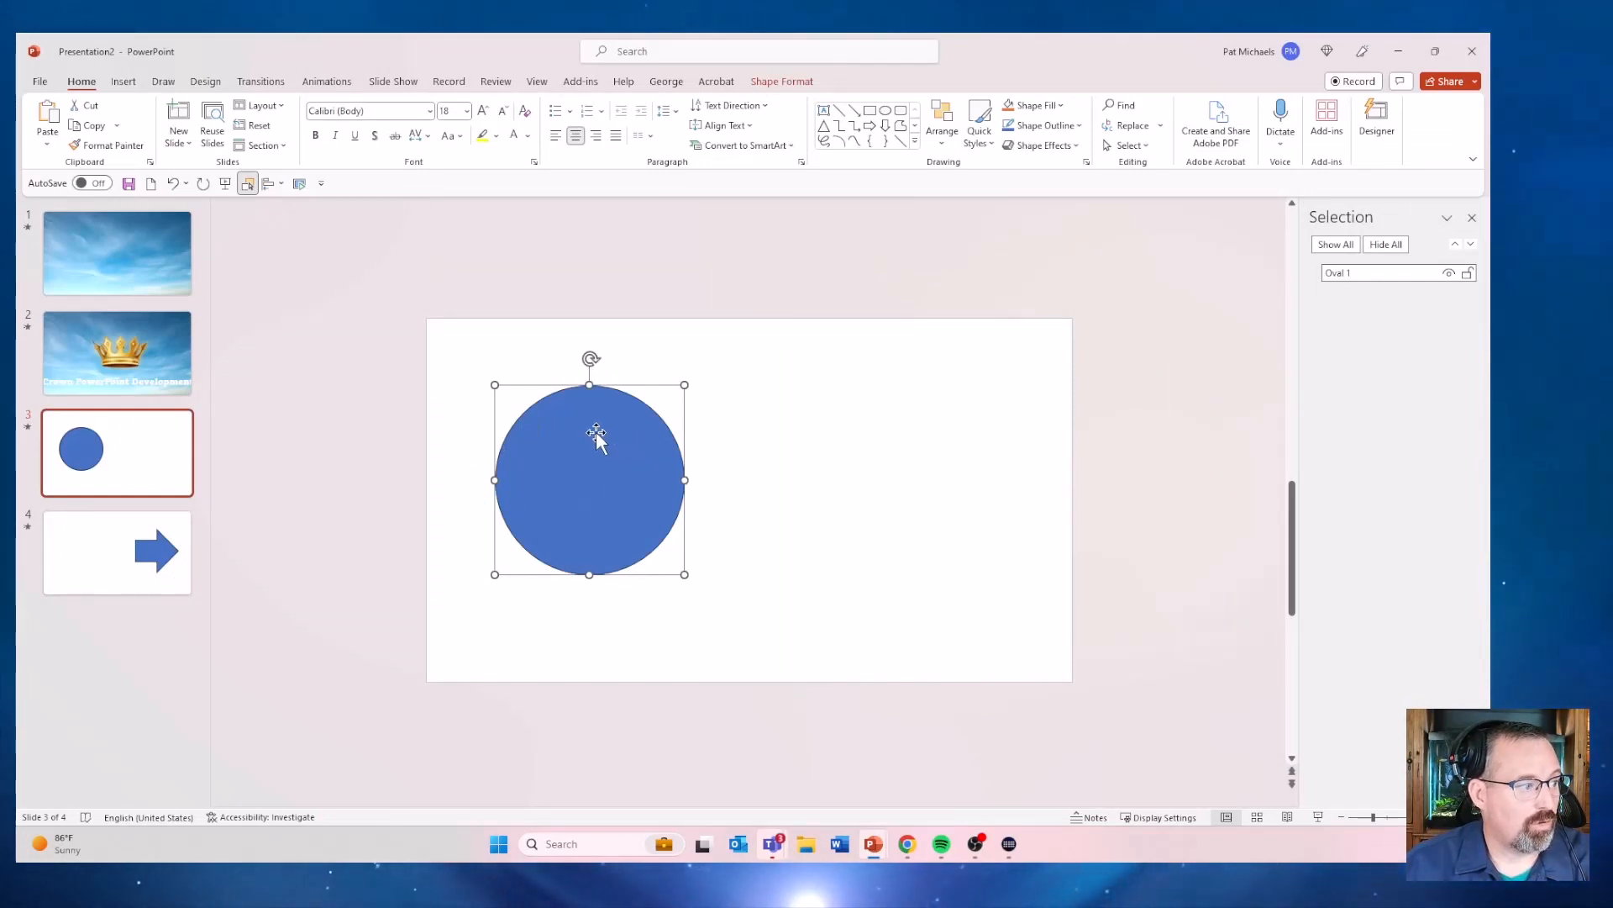
click(774, 84)
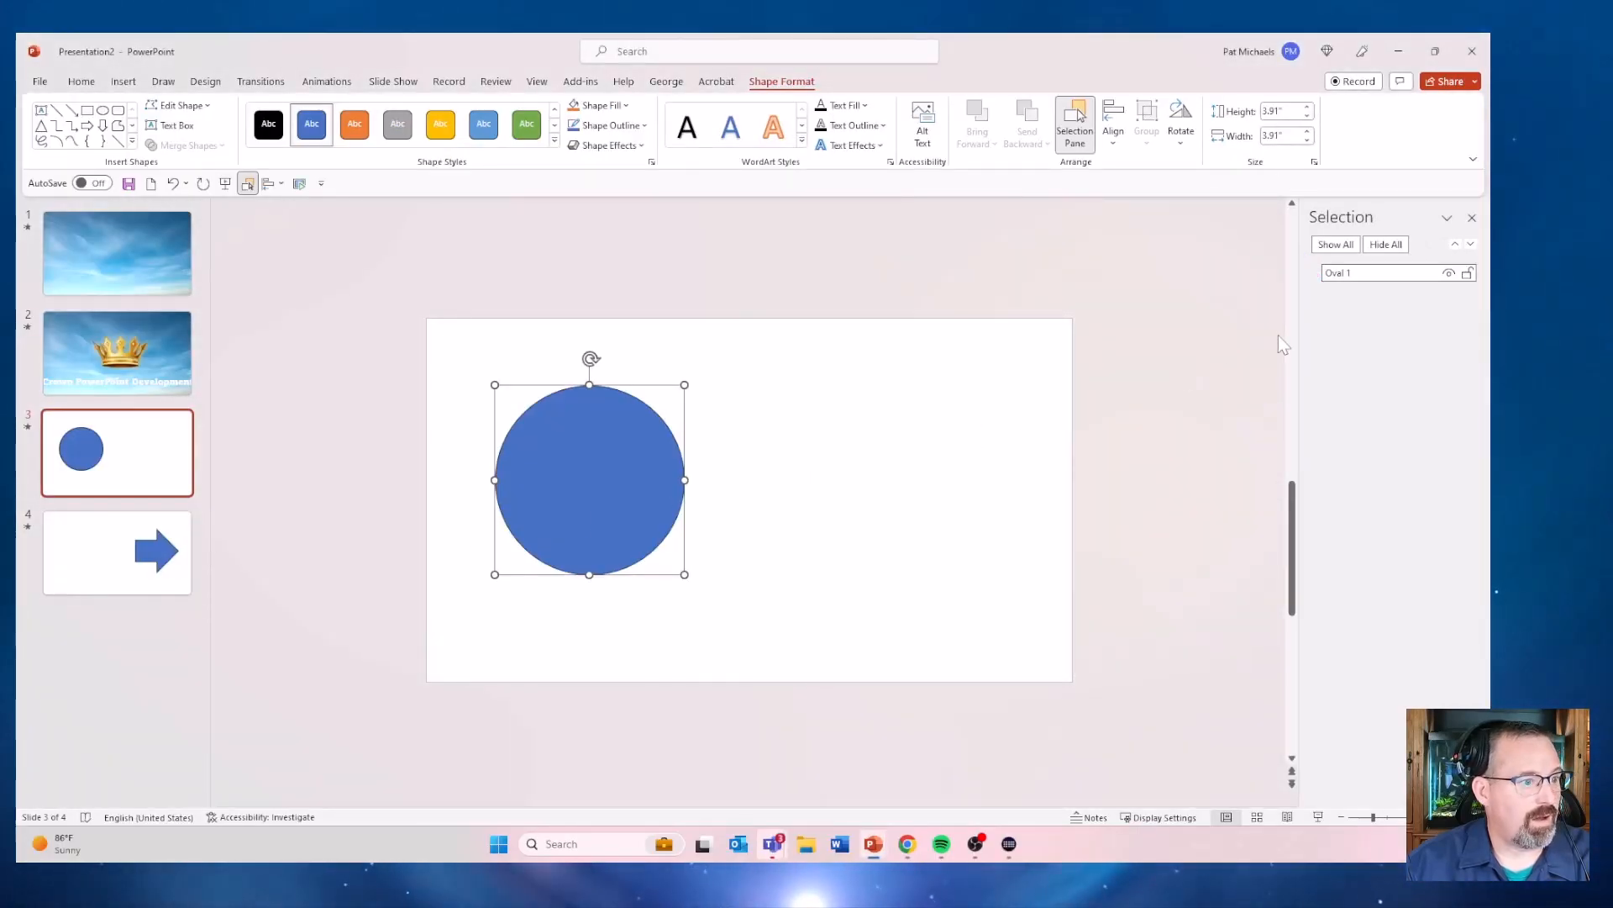
click(114, 563)
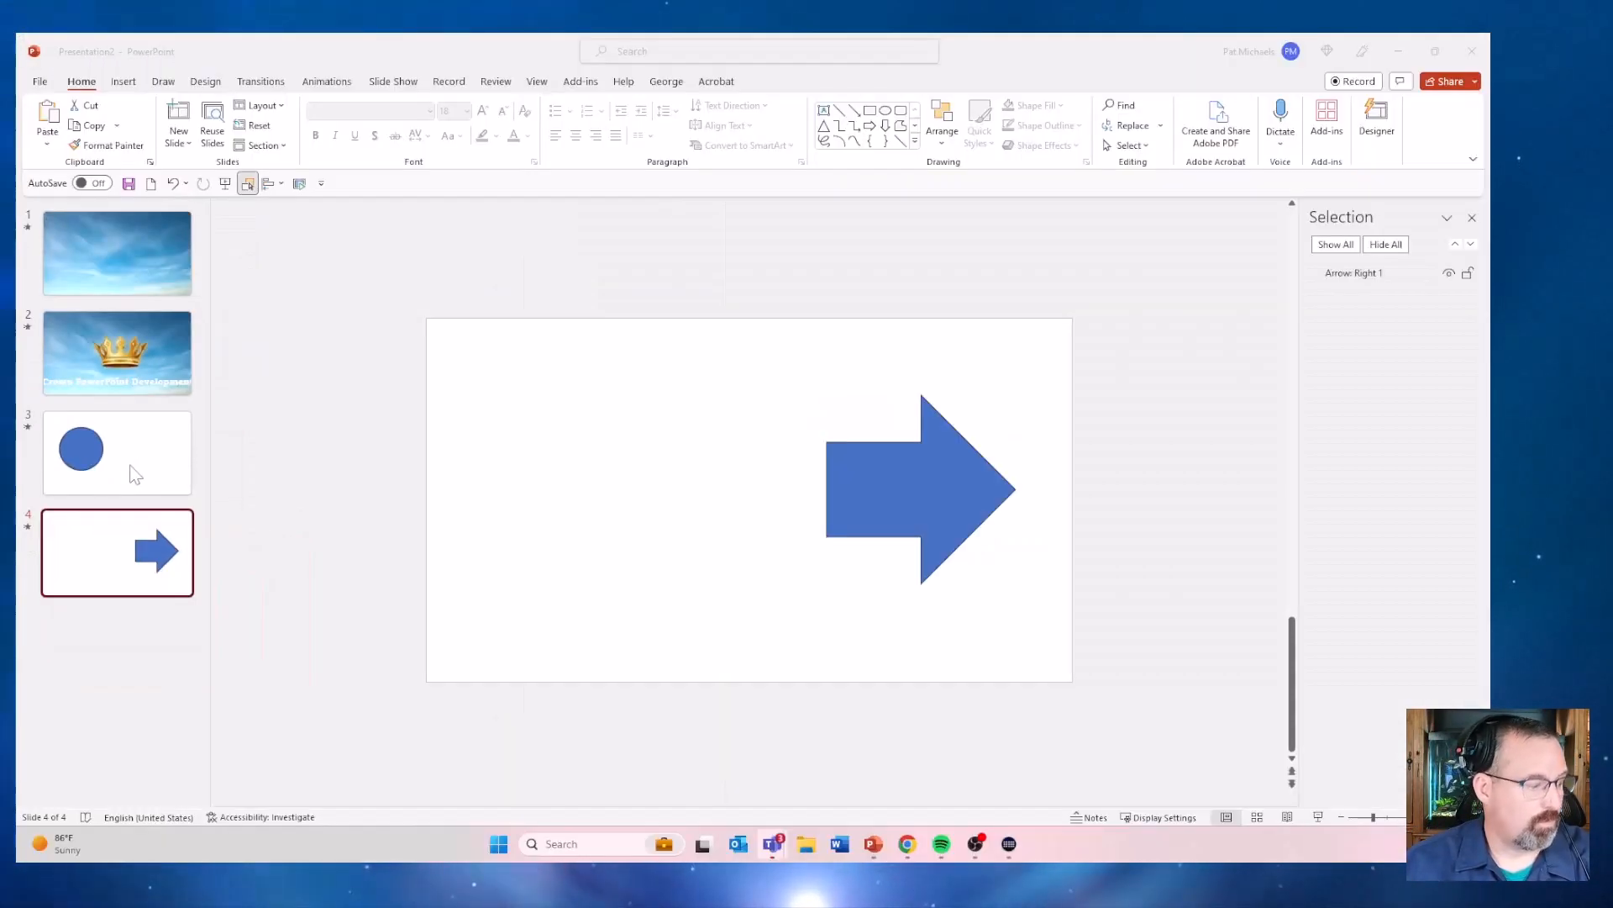
click(131, 468)
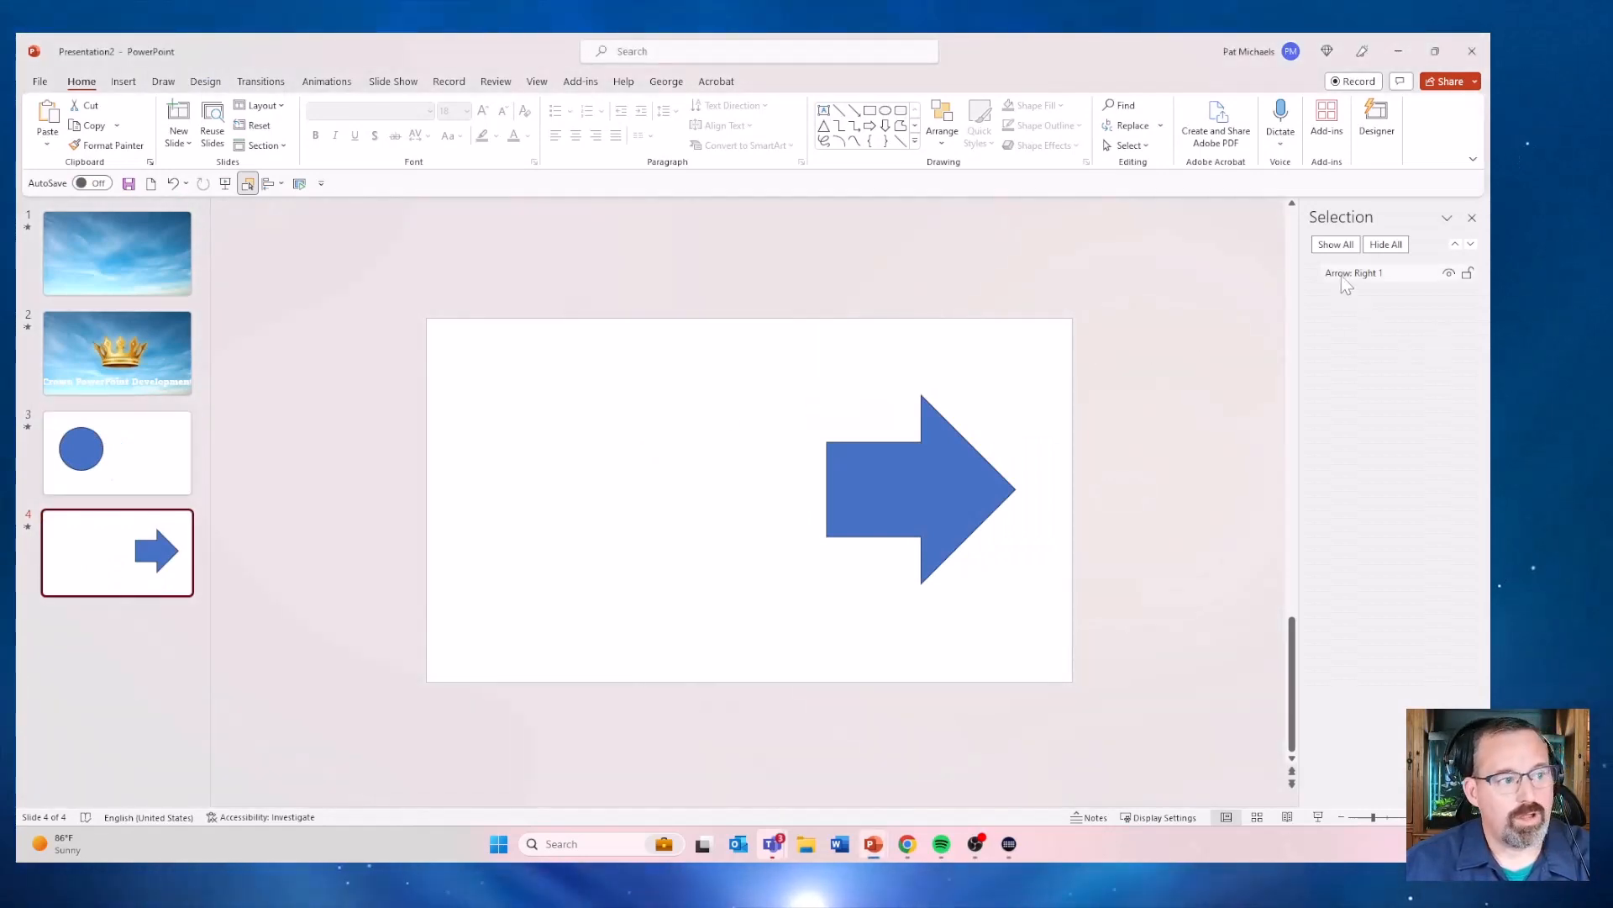